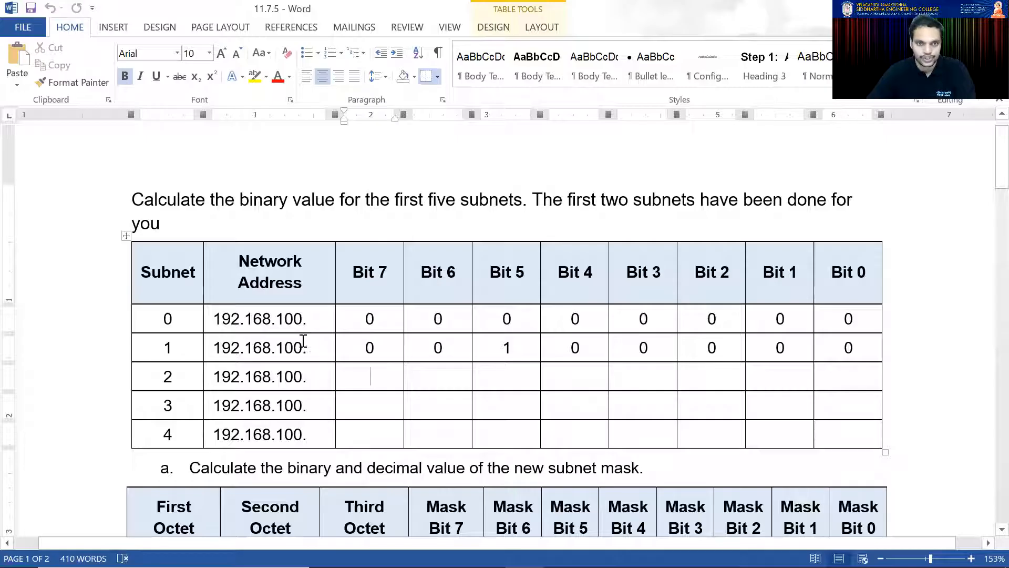
- Fill in the binary bits for subnet 2, Bit 7 to Bit 0, as 0 1 0 0 0 0 0 0
type("0")
key("Tab")
type("0")
key("Tab")
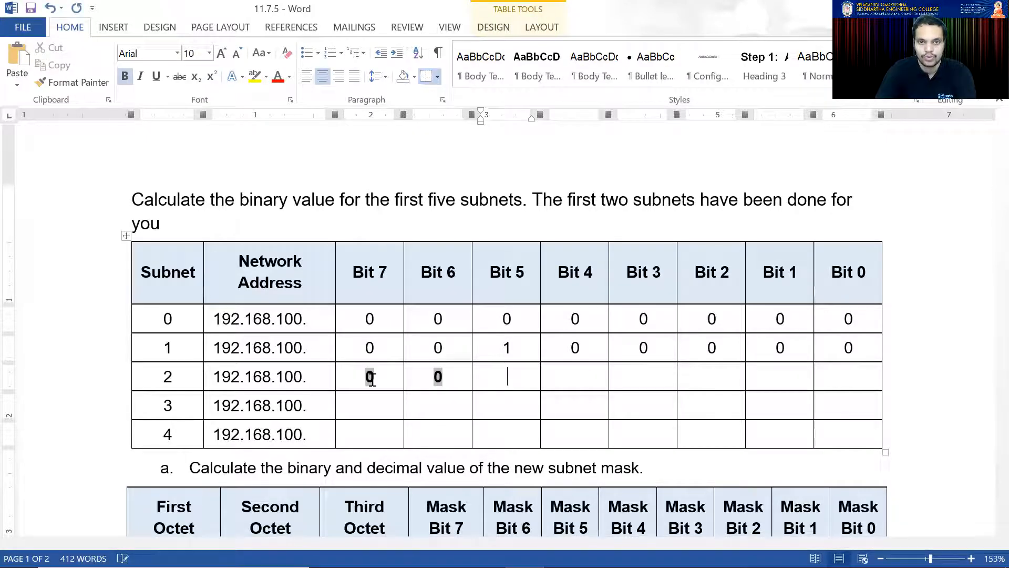
left_click(452, 374)
key("BackSpace")
type("1")
key("Tab")
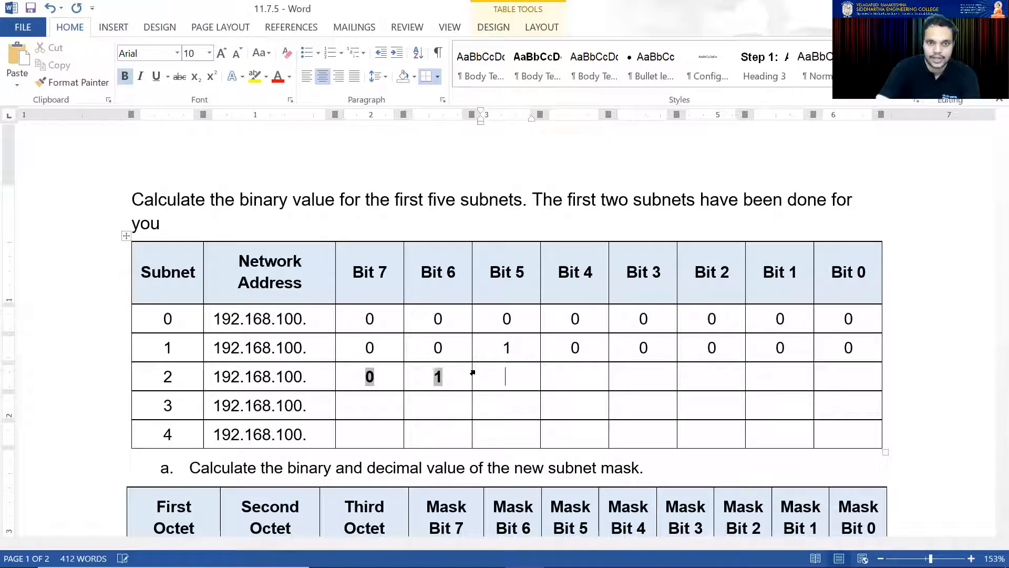
type("0")
key("Tab")
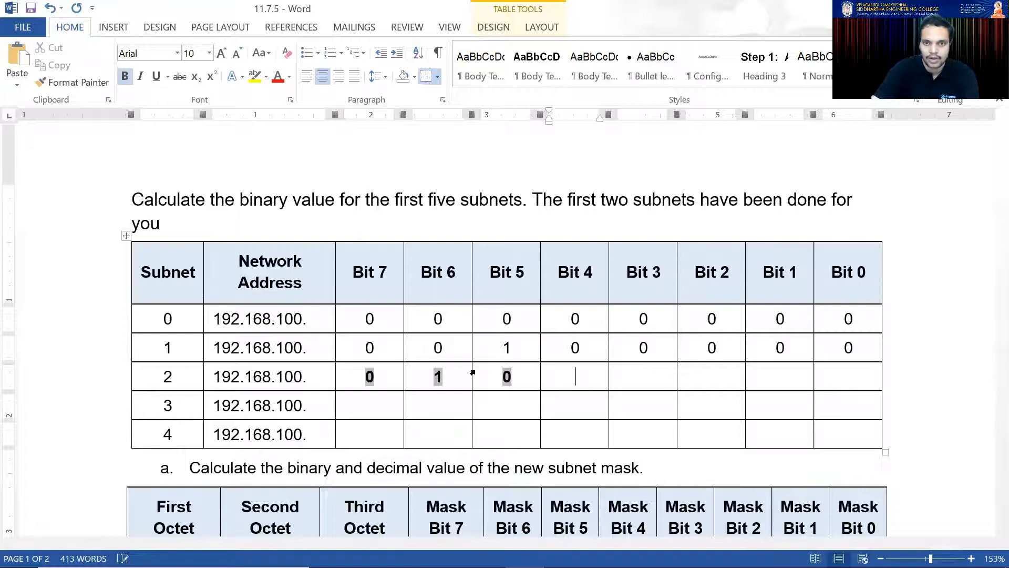
type("0\t0\t0\t0\t0")
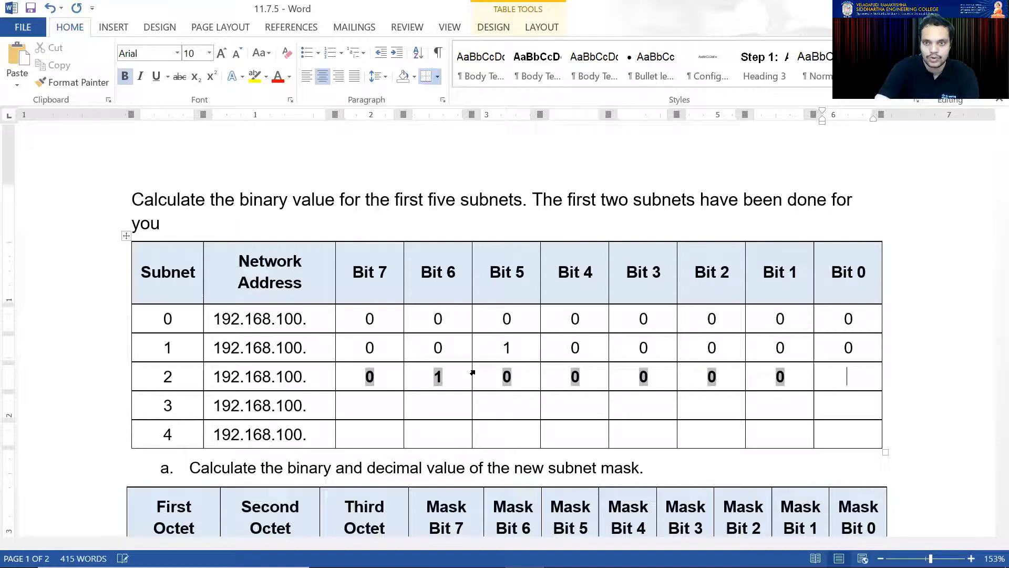
- Fill in the binary bits for subnet 3, Bit 7 to Bit 0, as 0 1 1 0 0 0 0 0
left_click(377, 409)
type("0")
key("Tab")
type("1")
key("Tab")
type("1")
key("Tab")
type("0")
key("Tab")
type("0")
key("Tab")
type("0")
key("Tab")
type("0")
key("Tab")
key("0")
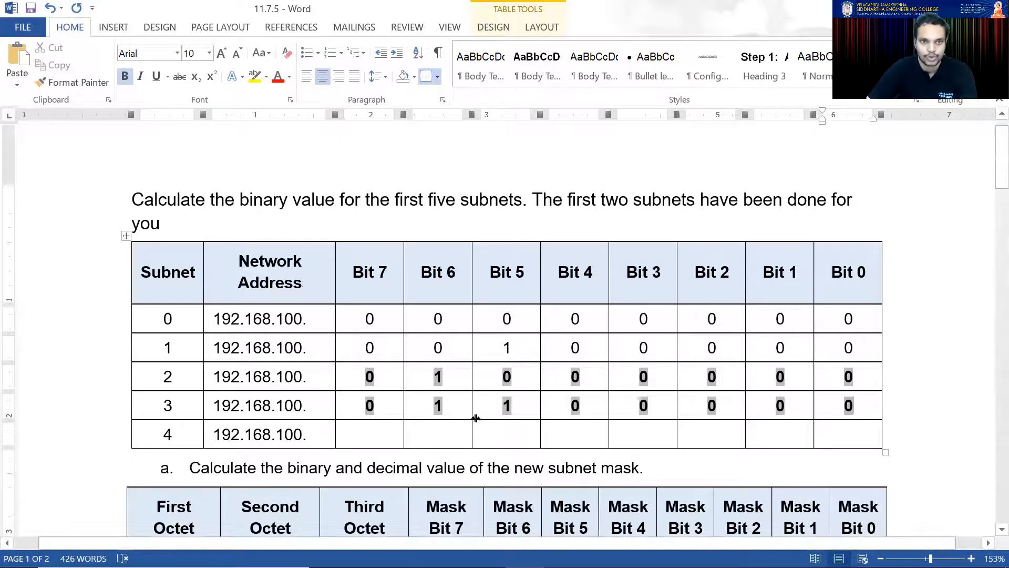
- Fill in the binary bits for subnet 4, Bit 7 to Bit 0, as 1 0 0 0 0 0 0 0
left_click(385, 435)
type("10")
key("Tab")
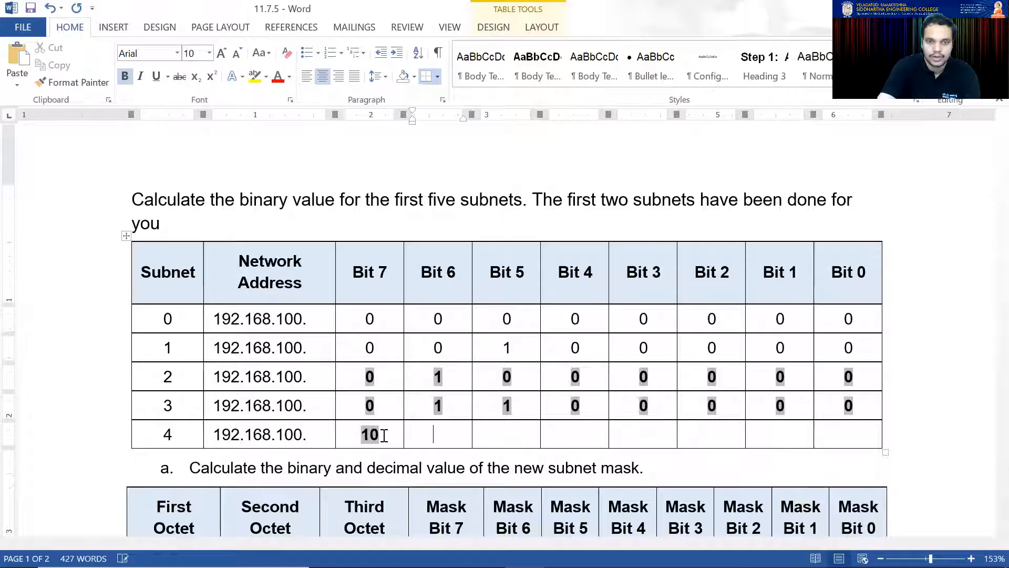
left_click(388, 439)
key("BackSpace")
key("Tab")
type("0")
key("Tab")
type("0")
key("Tab")
type("0")
key("Tab")
type("0")
key("Tab")
type("0")
key("Tab")
type("0")
key("Tab")
type("0")
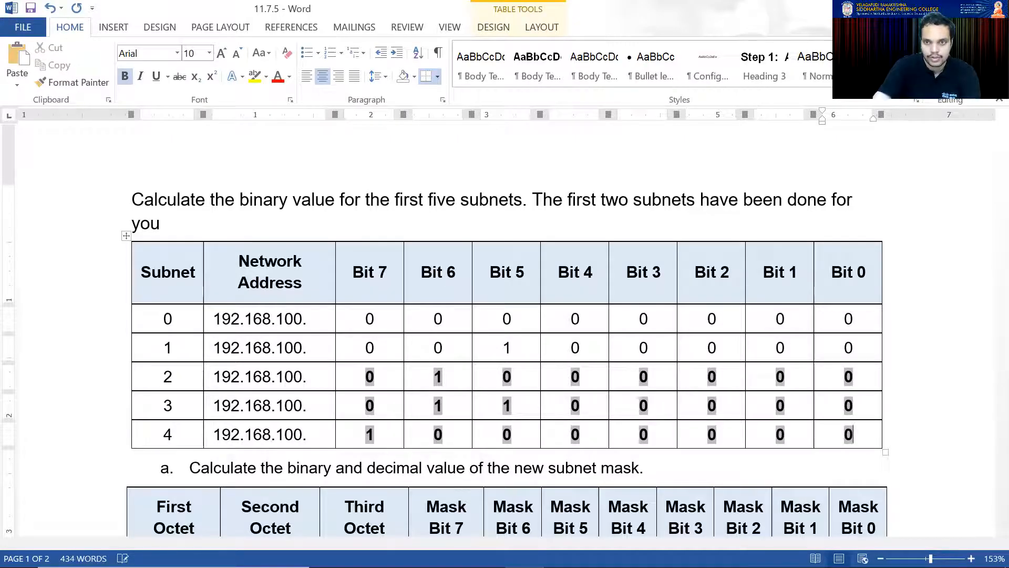
- Fill in the new subnet mask's Mask Bit 7 to Mask Bit 0 as 1 1 1 0 0 0 0 0
scroll(377, 419, "down", 3)
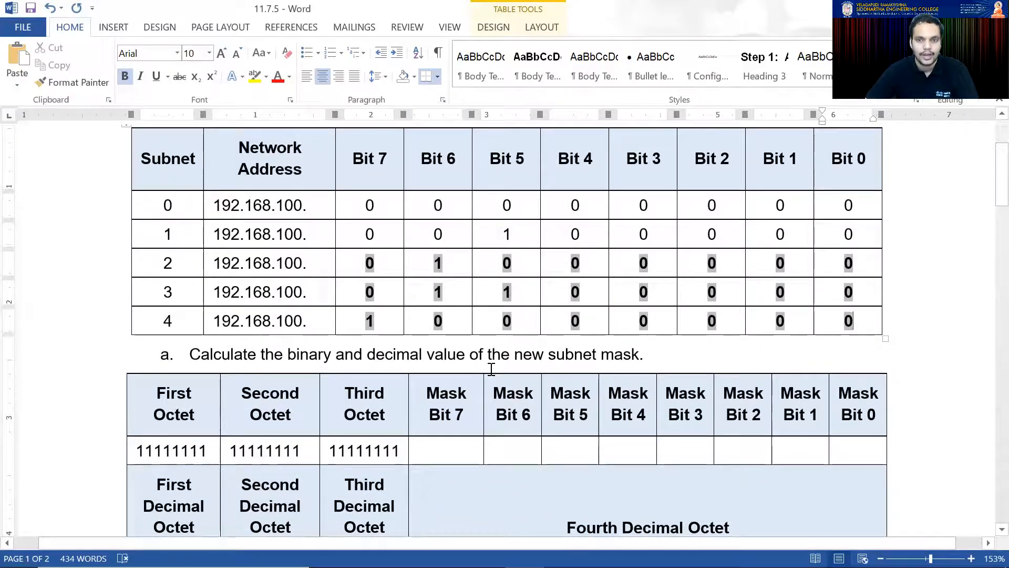
scroll(488, 372, "down", 2)
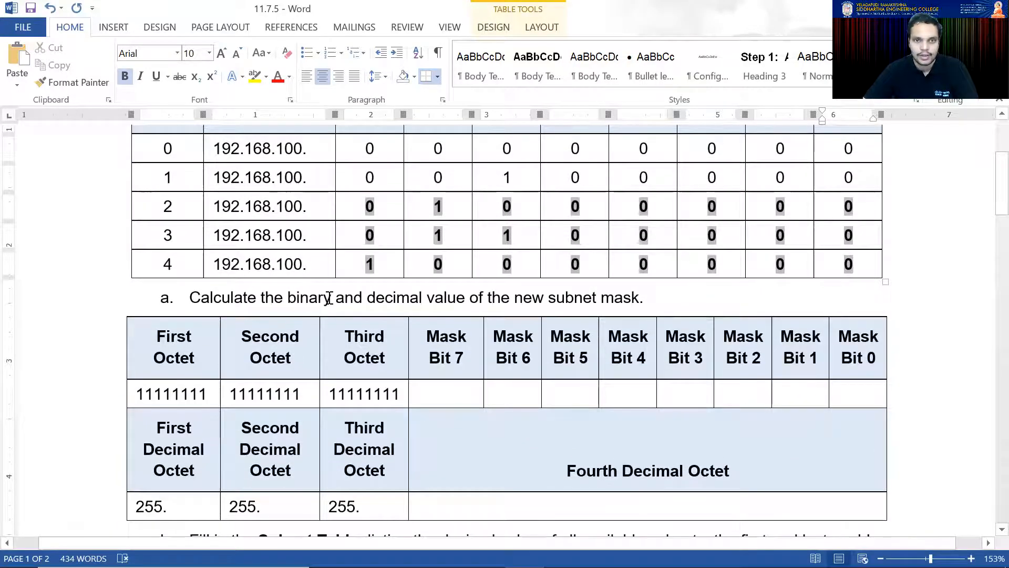
scroll(623, 305, "down", 2)
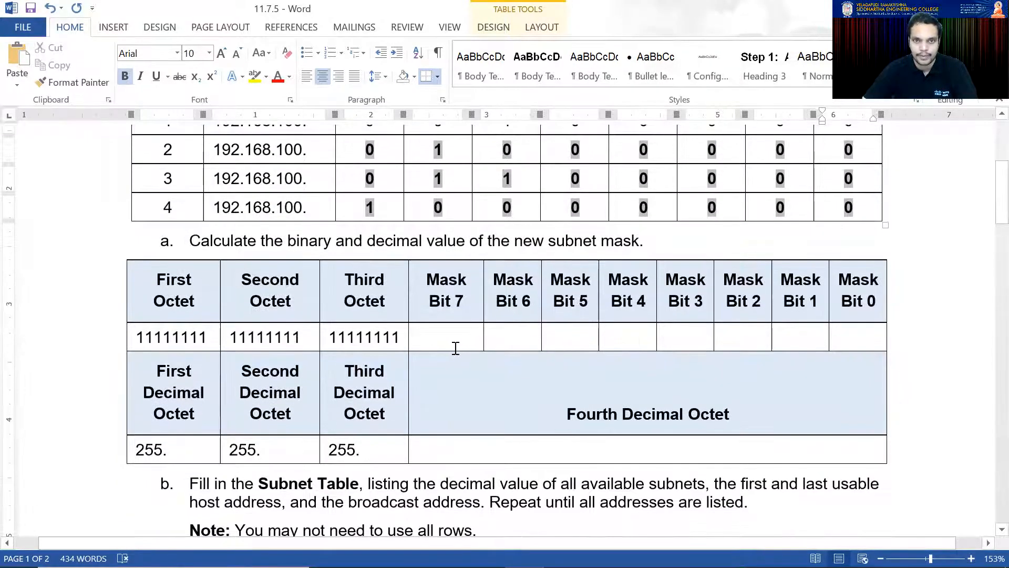
left_click(441, 339)
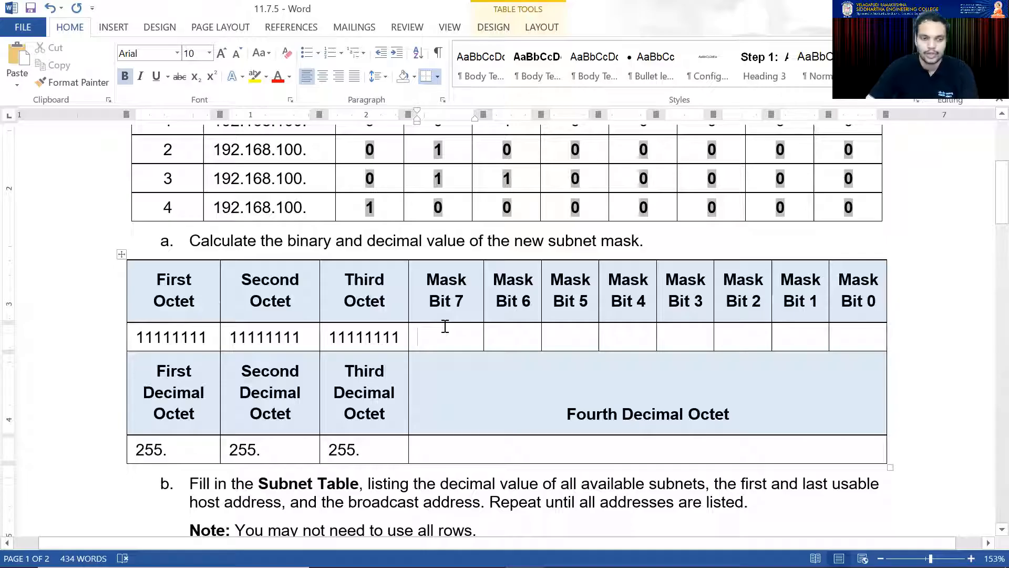
type("1")
key("Tab")
type("1")
key("Tab")
type("1 ")
type("0")
key("Tab")
type("0\t0")
key("Tab")
type("0")
key("Tab")
type("0")
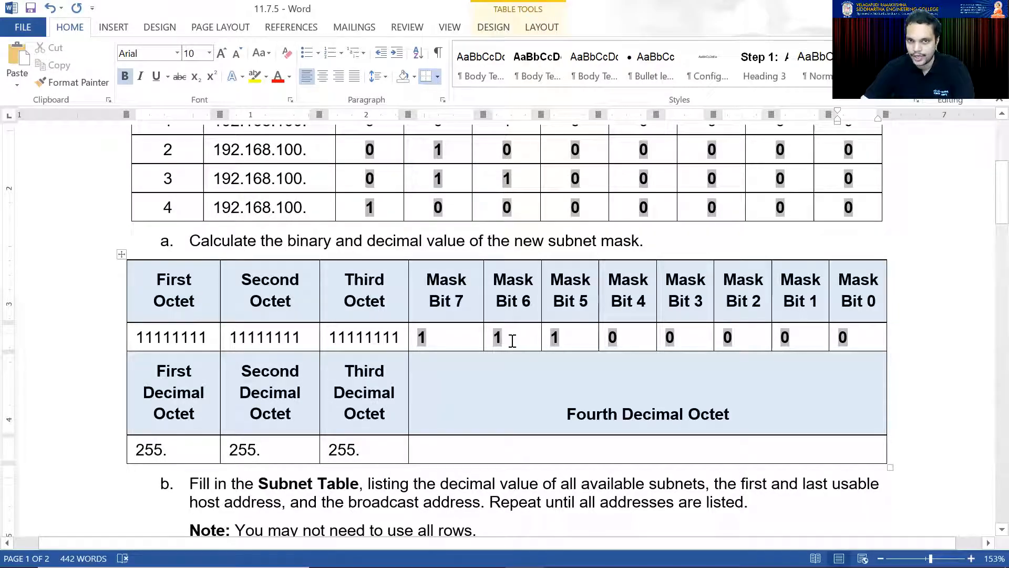
- Enter 224 as the fourth decimal octet of the new subnet mask
left_click(504, 449)
type("22")
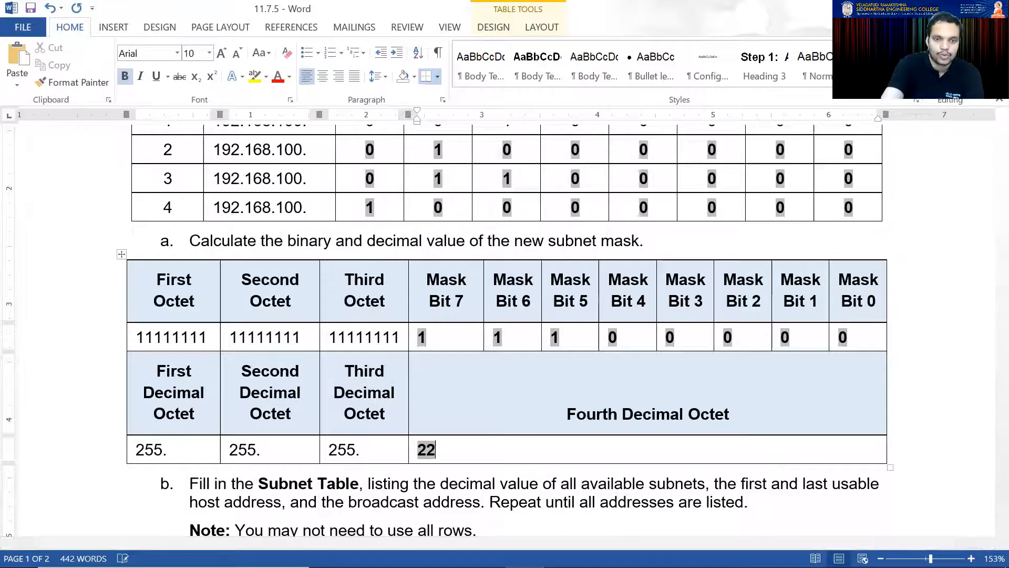
type("4")
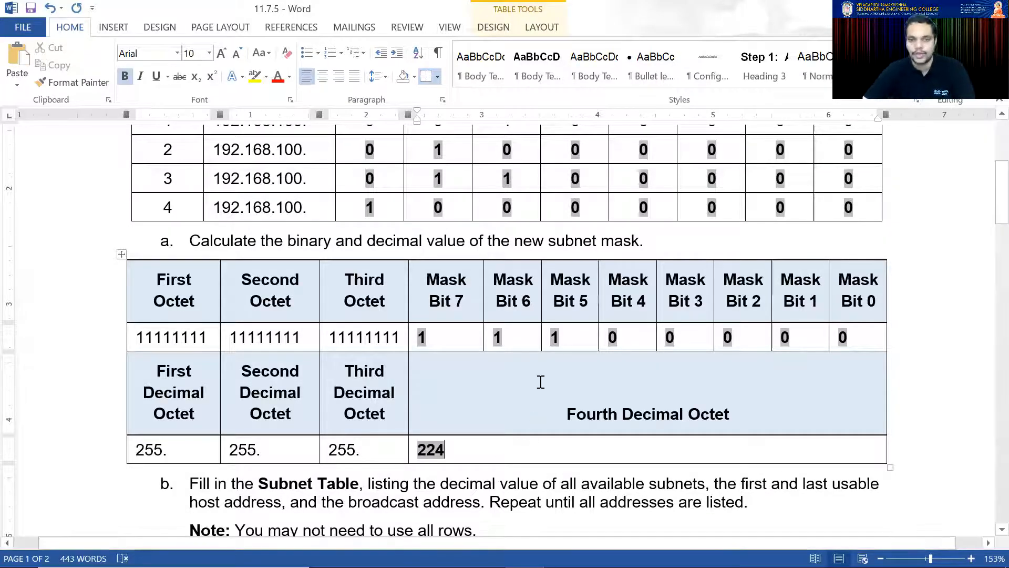
- Enter 192.168.100.0 as the subnet address of subnet 0 in the Subnet Table
scroll(467, 376, "down", 1)
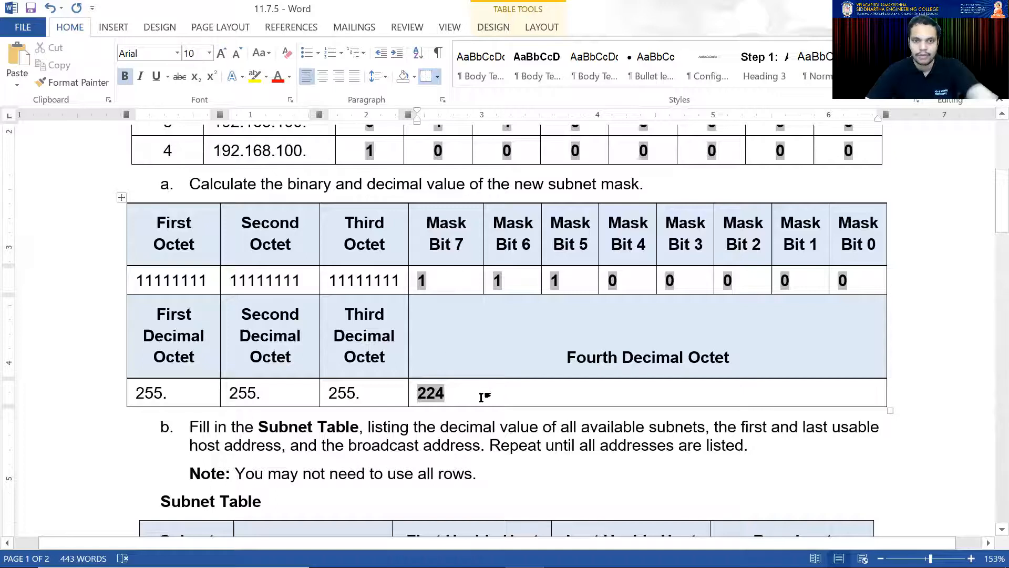
scroll(458, 368, "down", 3)
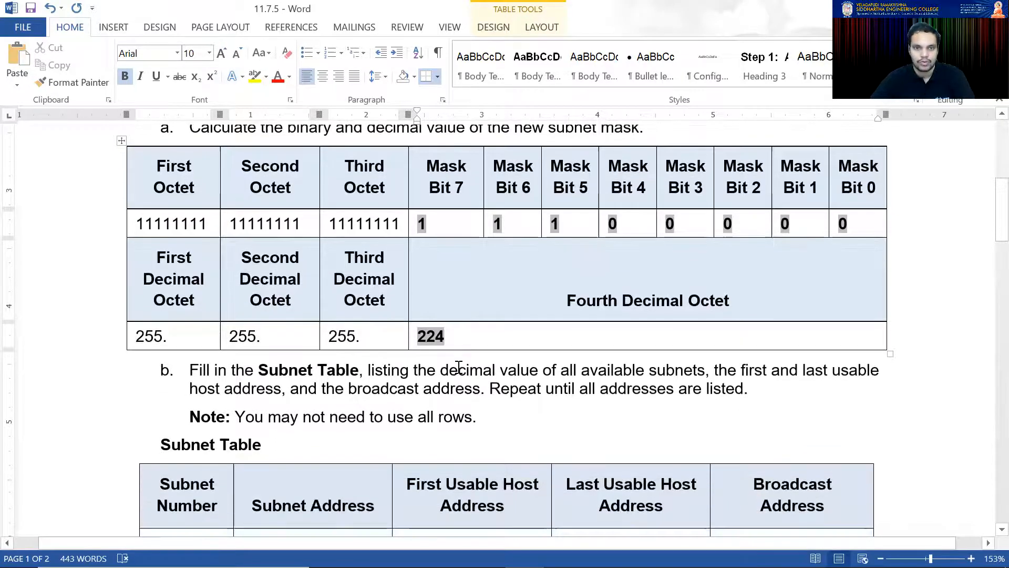
scroll(428, 361, "down", 3)
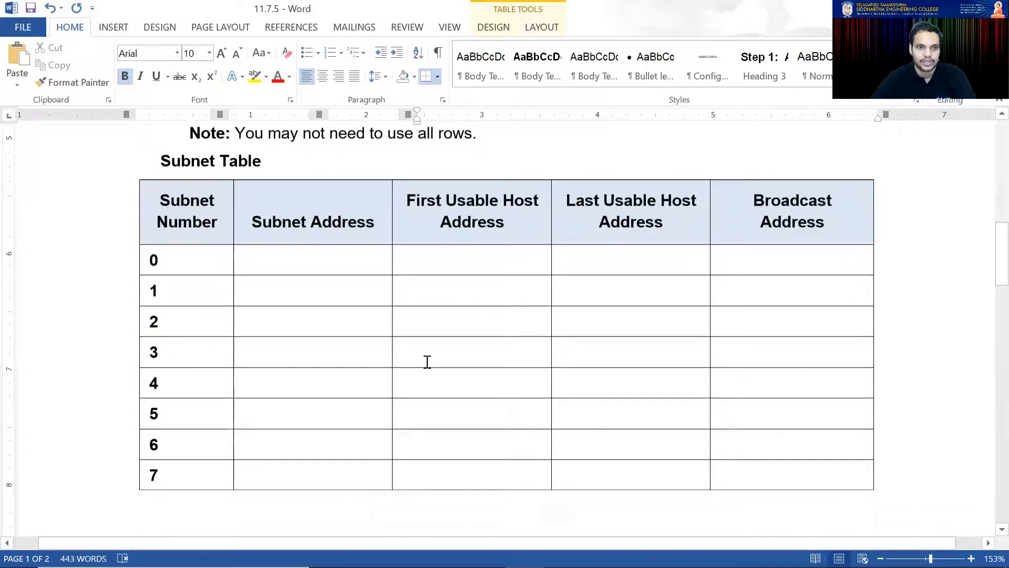
scroll(264, 293, "up", 1)
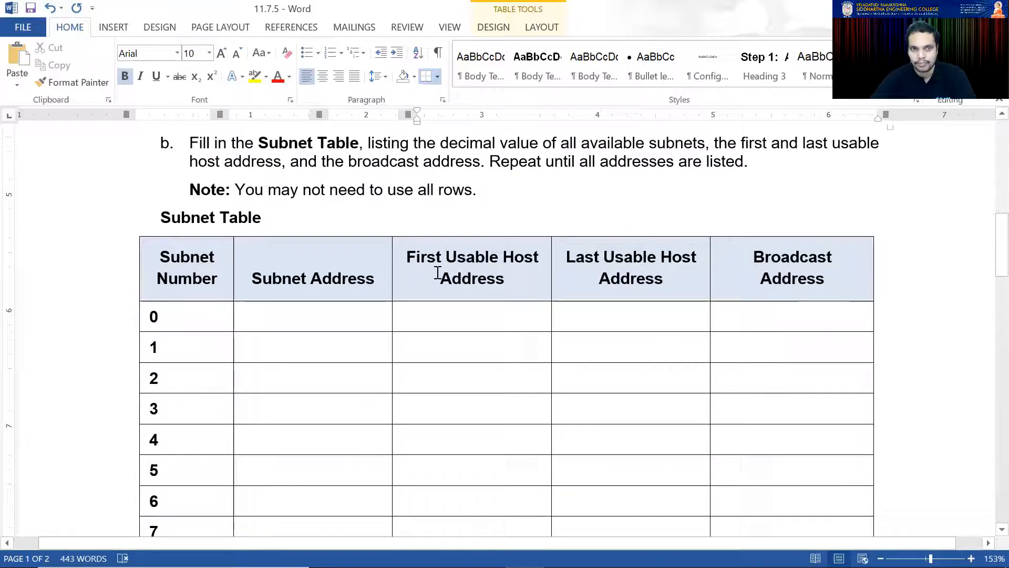
left_click(304, 316)
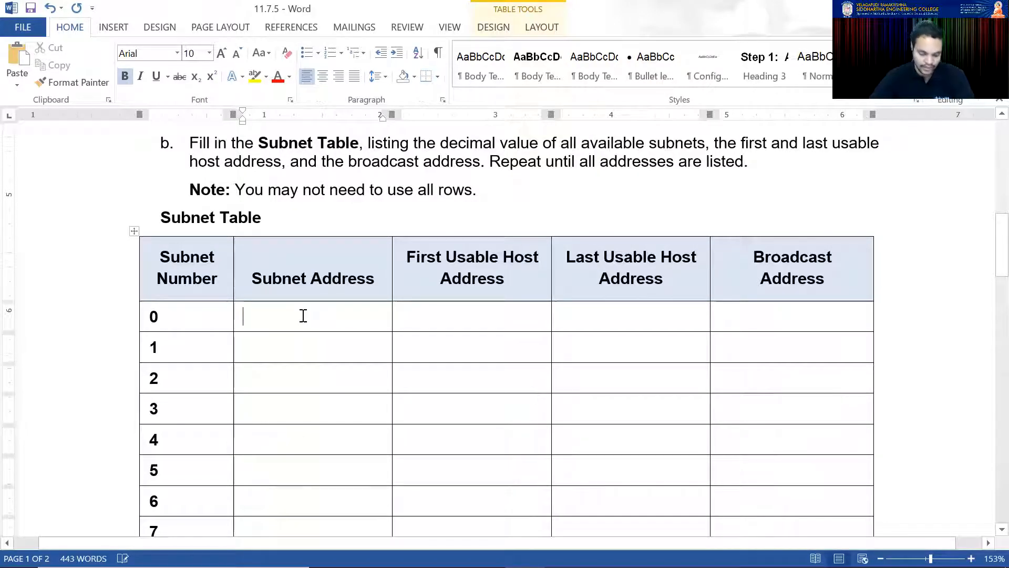
type("192.168")
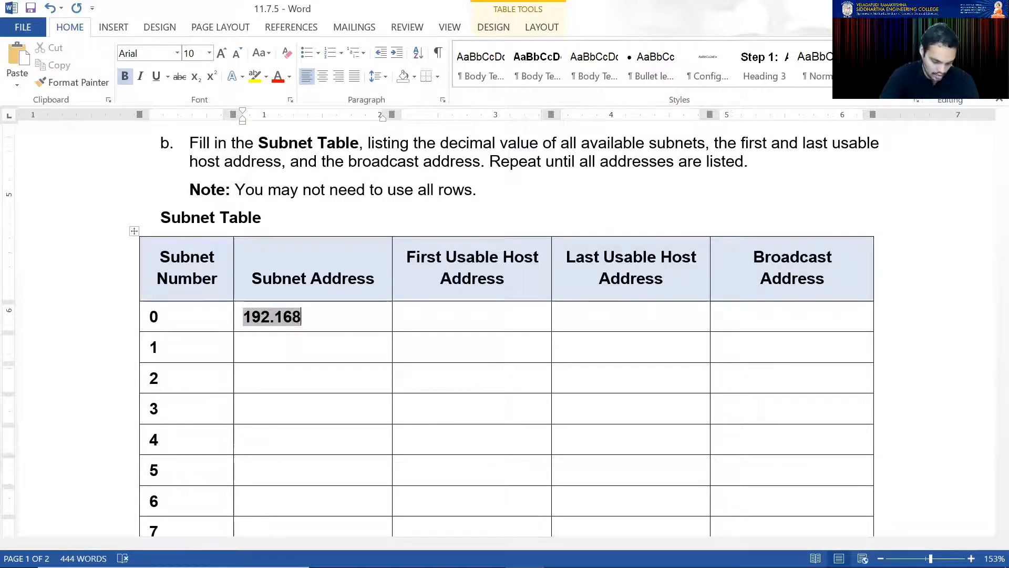
type(".100")
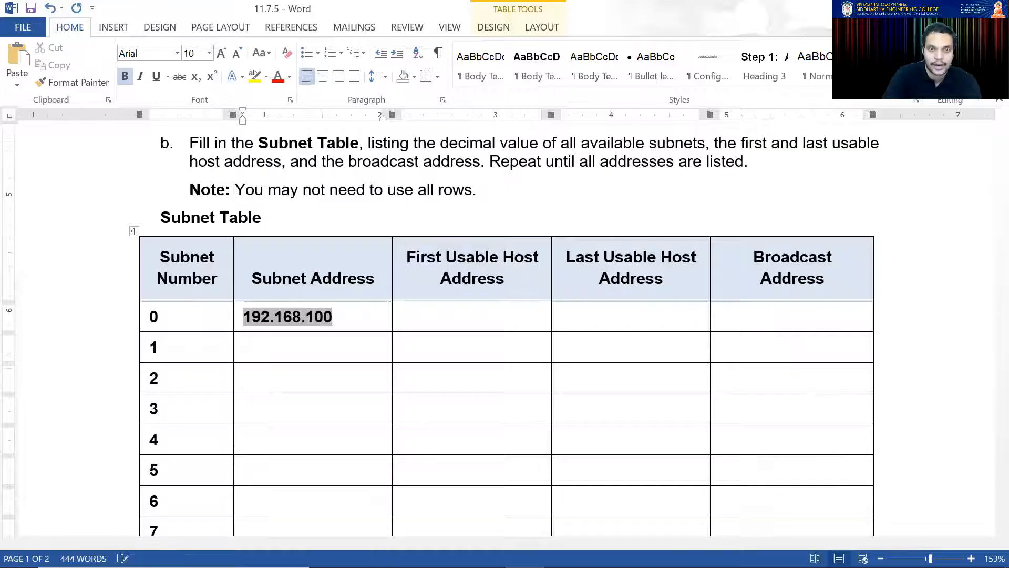
type(".0")
- Enter 192.168.100.1 as the first usable host address of subnet 0
key("Tab")
type("192")
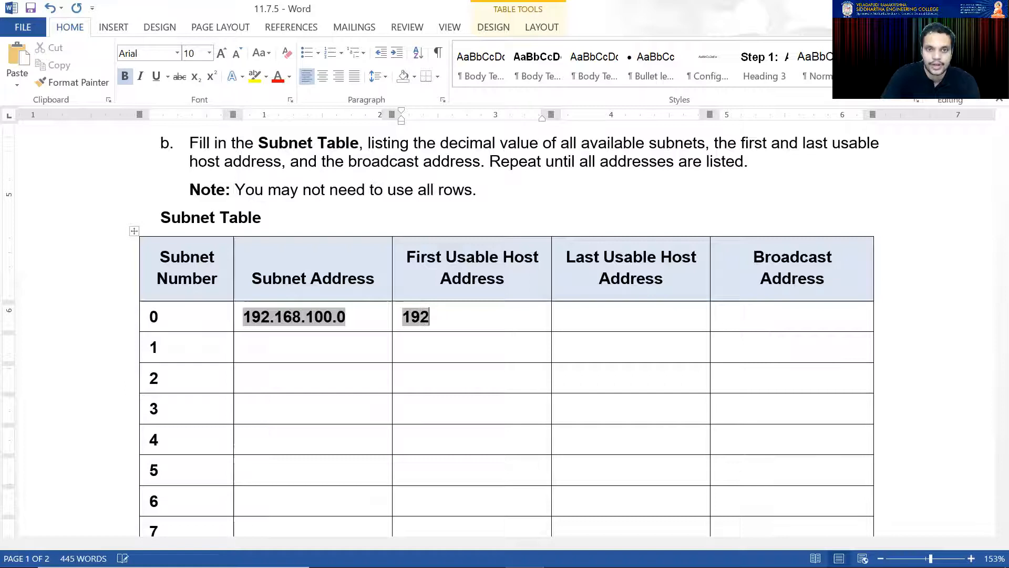
type(".168")
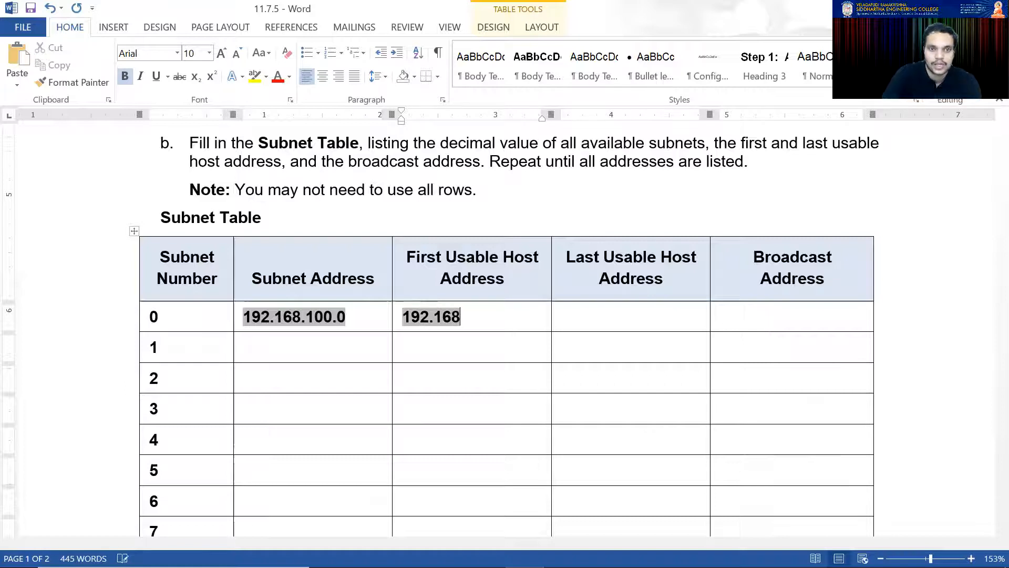
type(".1")
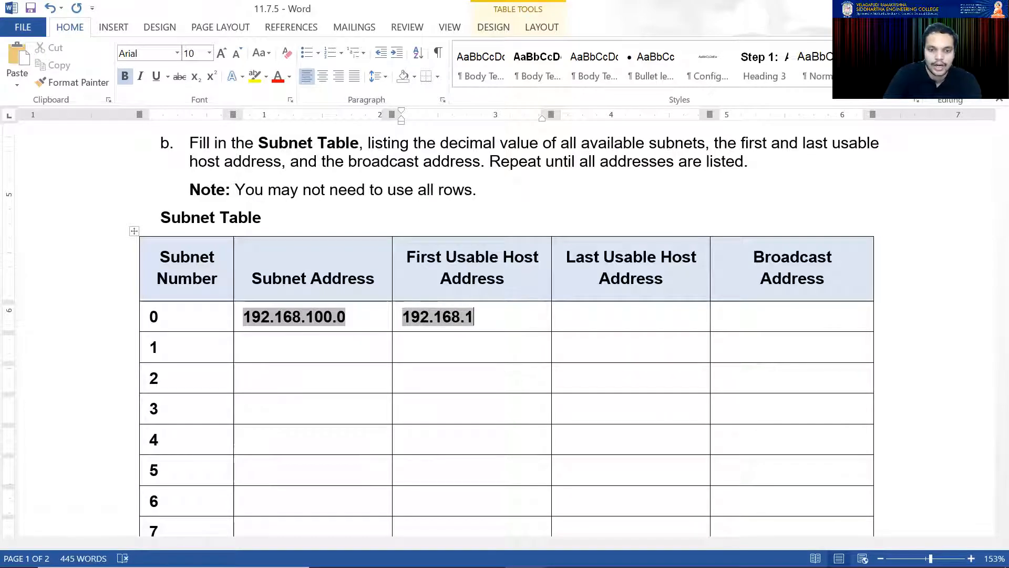
type("00.1")
key("Tab")
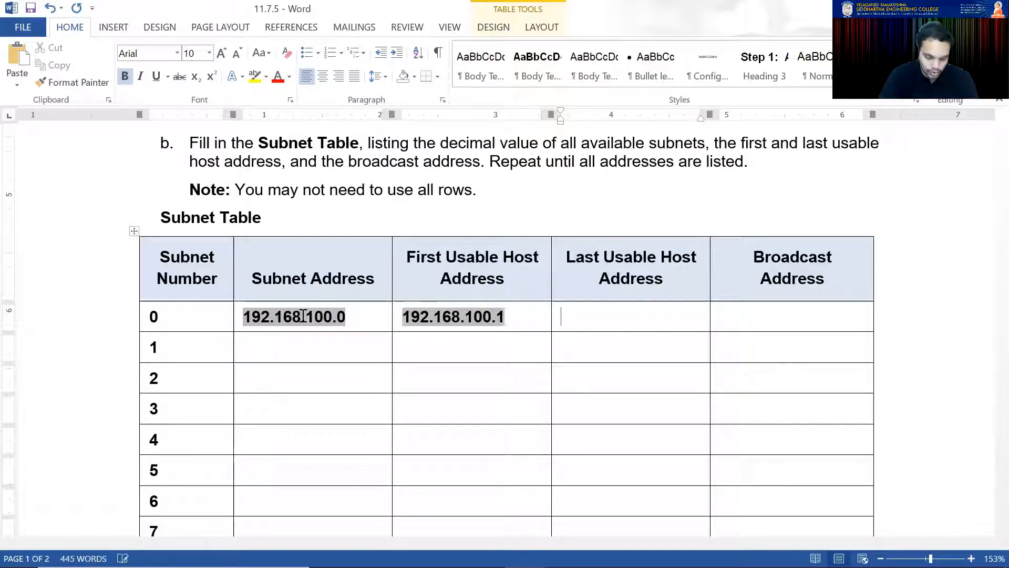
type("192")
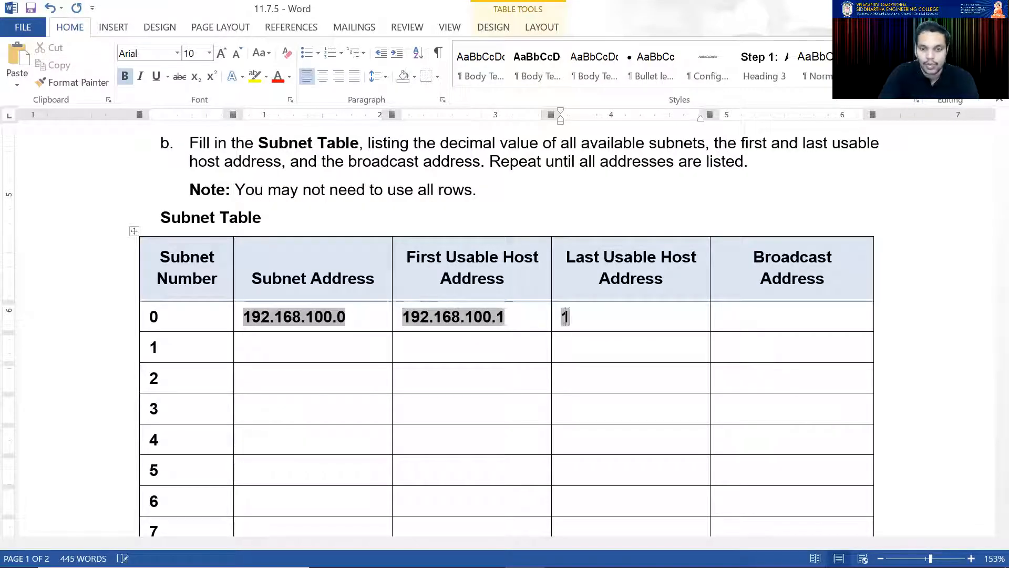
key("BackSpace")
key("BackSpace")
key("BackSpace")
- Copy subnet 0's first usable host address into its last usable host cell and change it to 192.168.100.30
left_click_drag(510, 316, 395, 314)
key("ctrl+c")
left_click(616, 315)
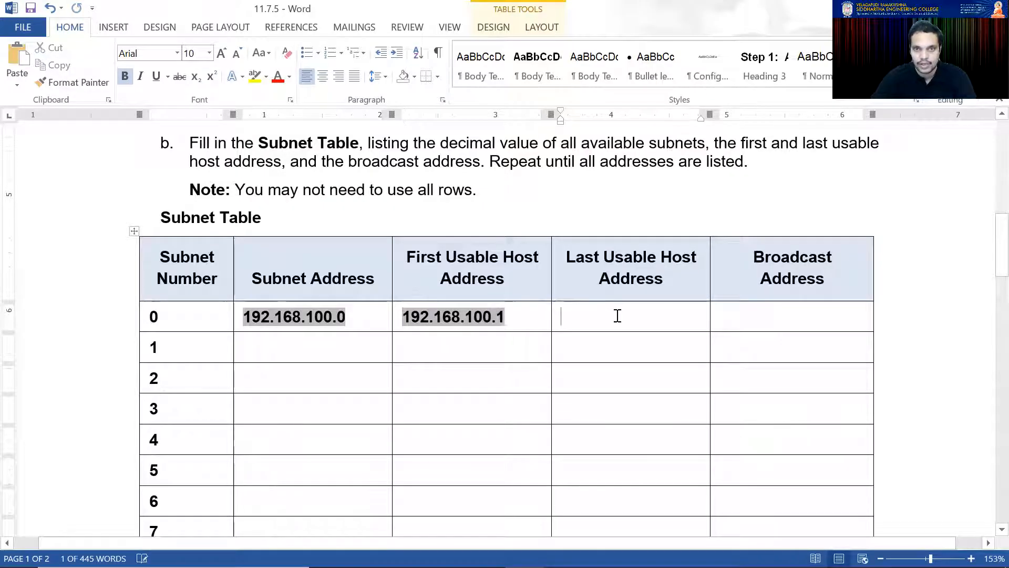
key("ctrl+v")
key("BackSpace")
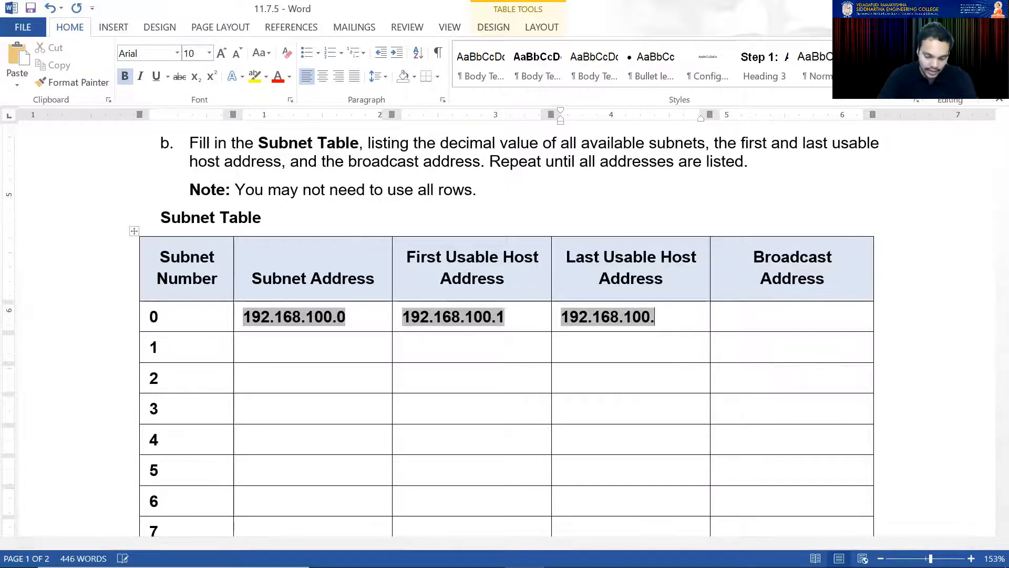
type("30")
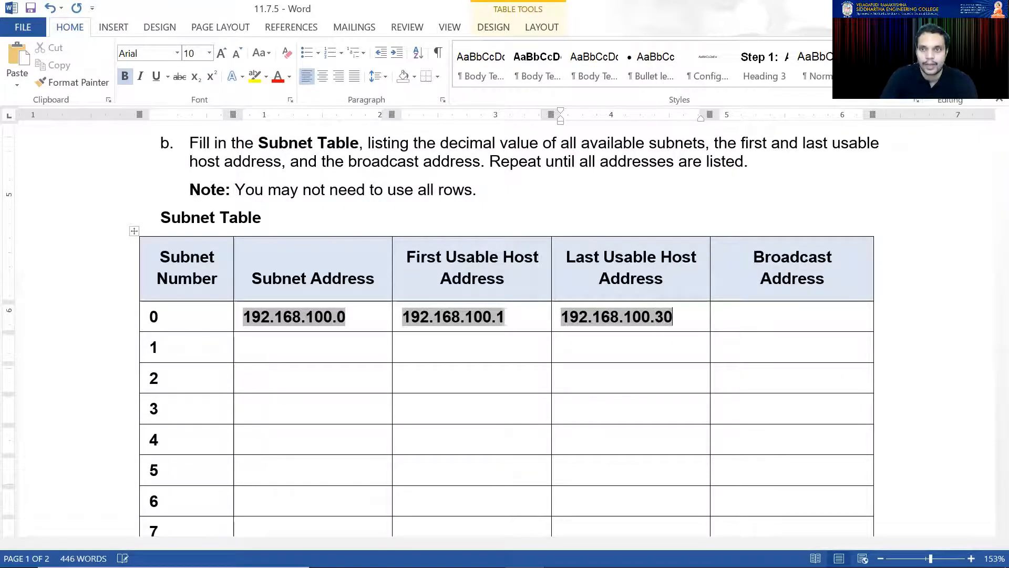
- Paste the copied address into subnet 0's broadcast address cell and change it to 192.168.100.31
left_click(776, 317)
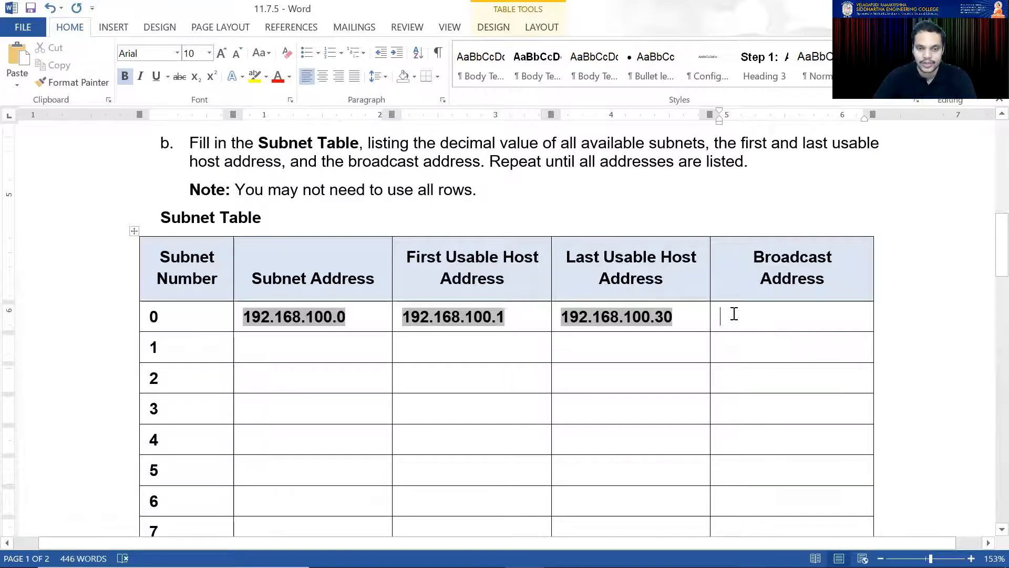
key("ctrl+v")
key("BackSpace")
type("31")
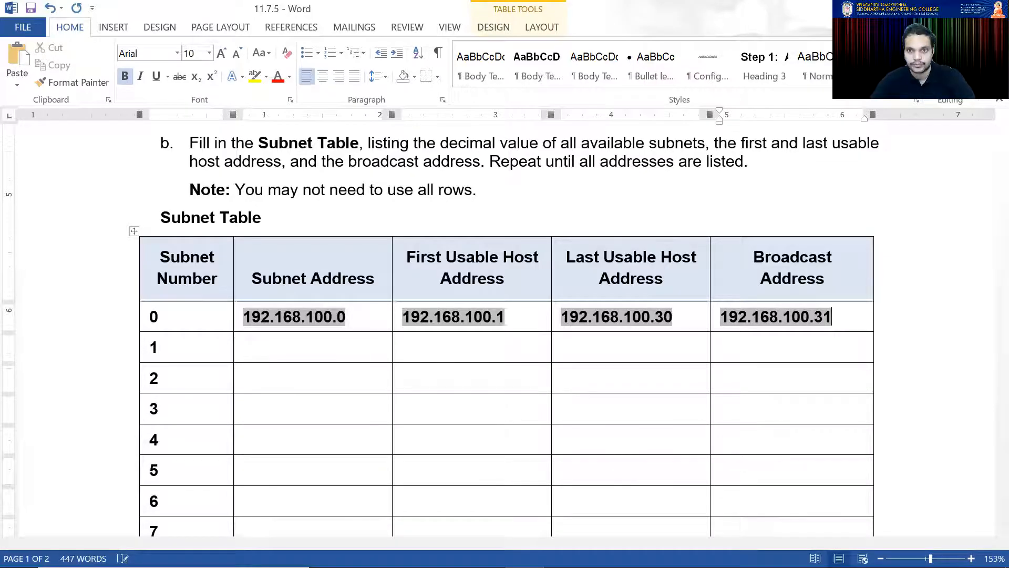
- Copy subnet 0's broadcast address into subnet 1's subnet address cell and change it to 192.168.100.32
triple_click(784, 313)
key("ctrl+c")
left_click(333, 353)
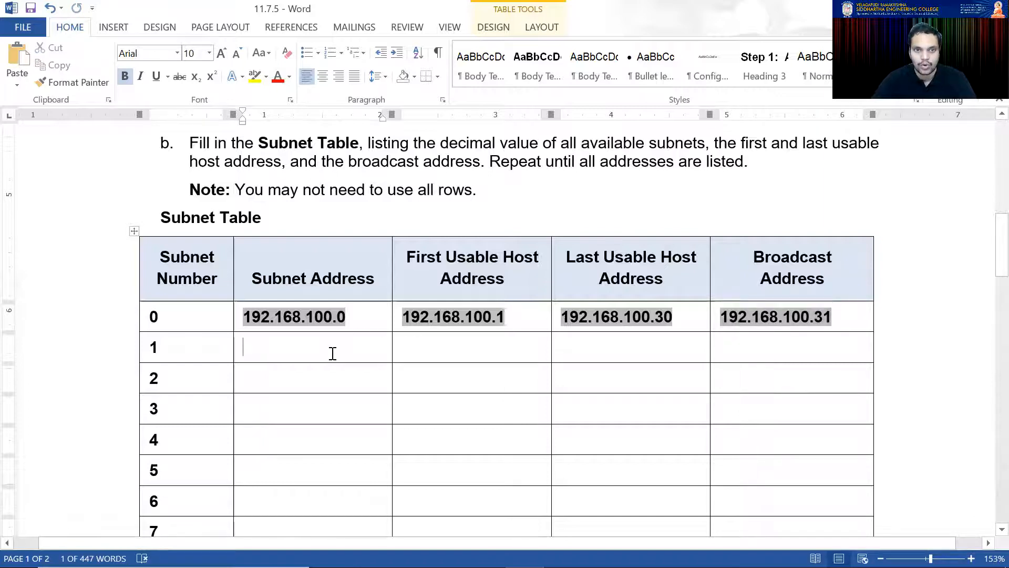
key("ctrl+v")
key("BackSpace")
type("2")
- Paste the copied address as subnet 1's first usable host address and change it to 192.168.100.33
key("Tab")
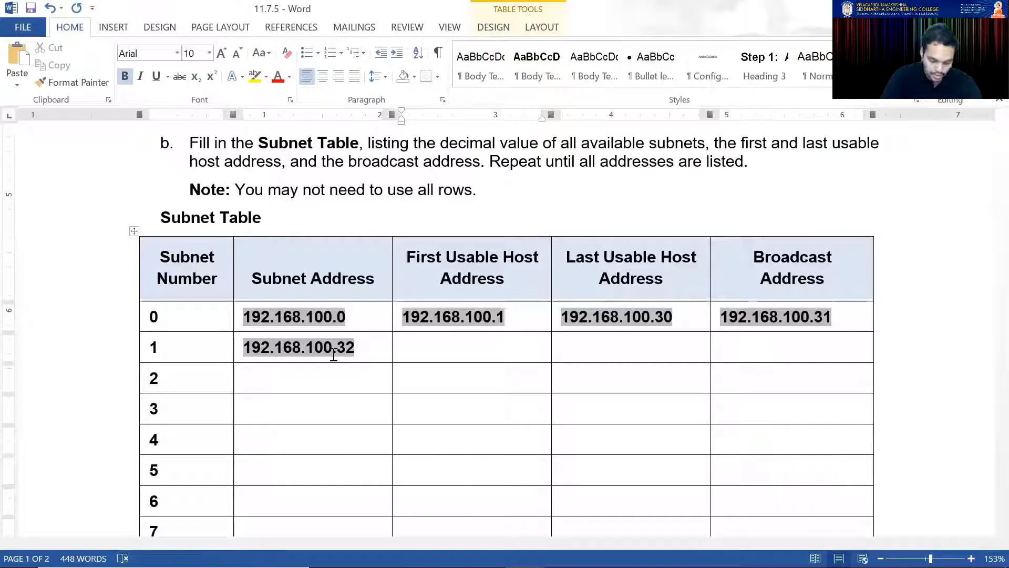
key("ctrl+v")
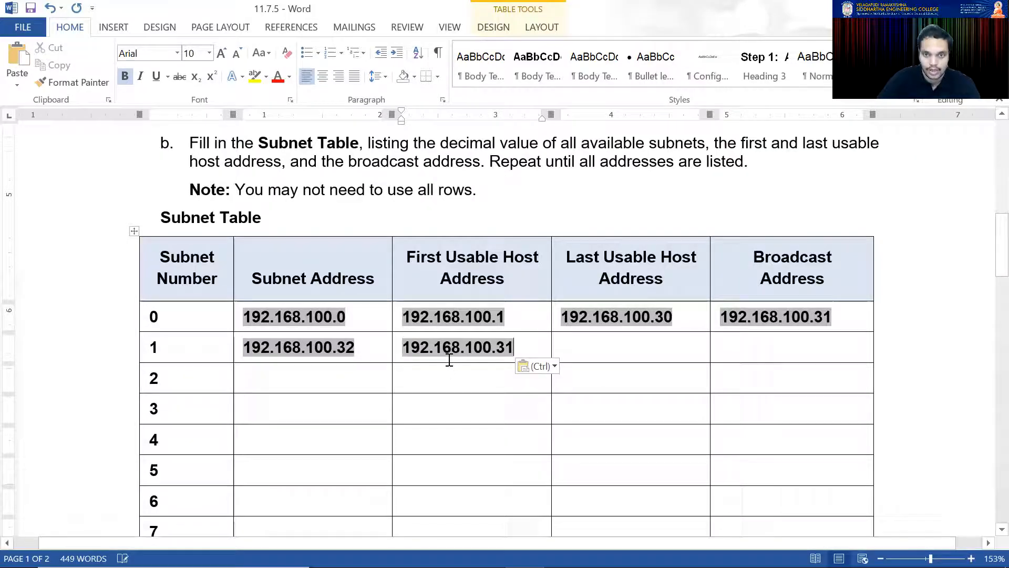
key("BackSpace")
type("3")
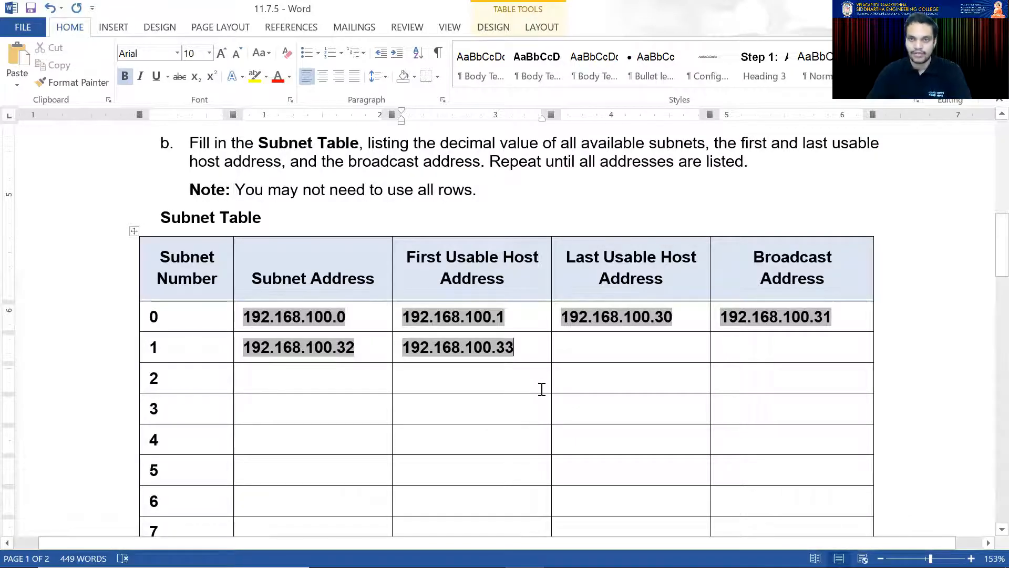
- Paste the copied address as subnet 1's last usable host address and change it to 192.168.100.62
left_click(622, 354)
key("ctrl+v")
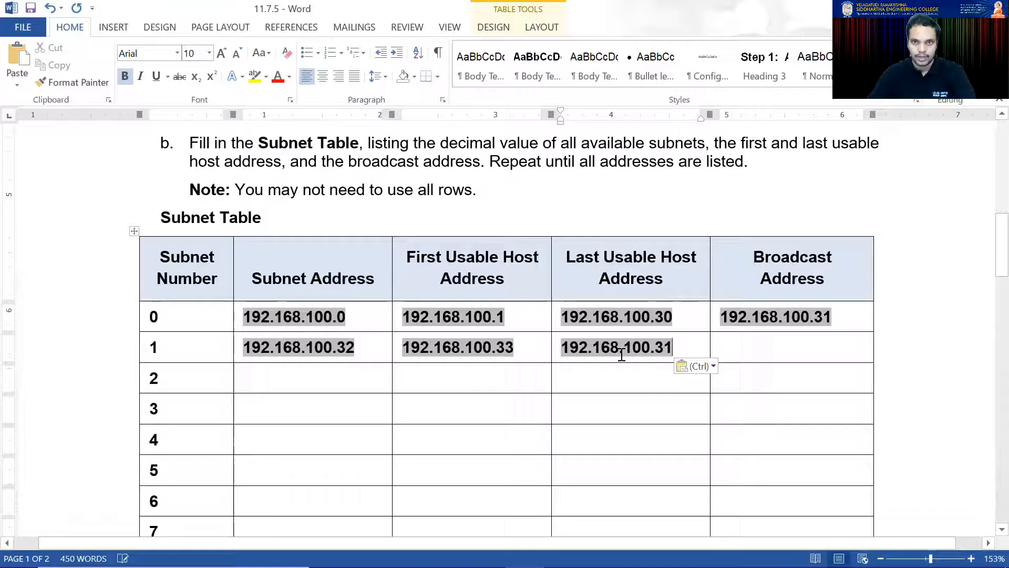
key("BackSpace")
key("BackSpace")
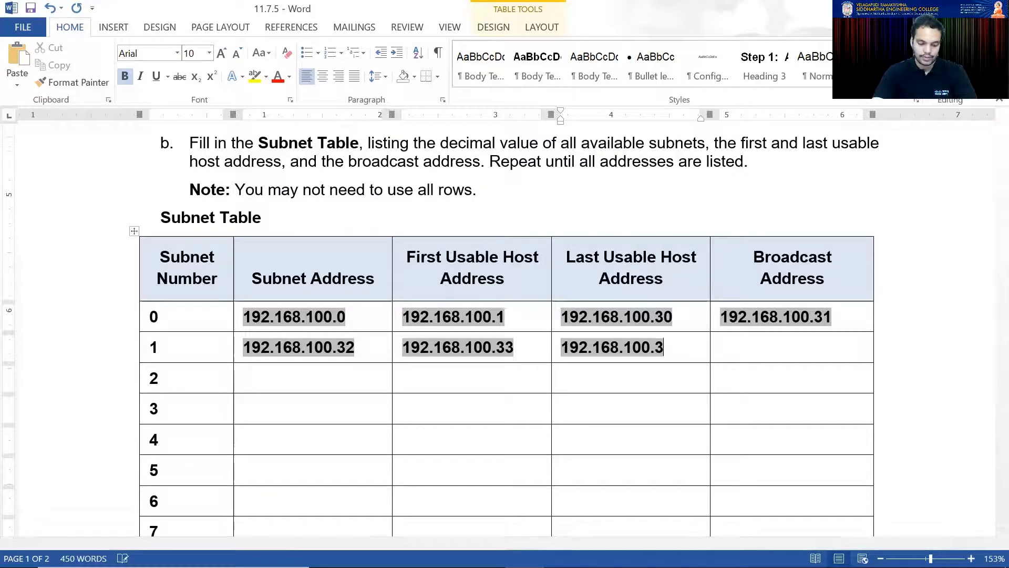
type("62")
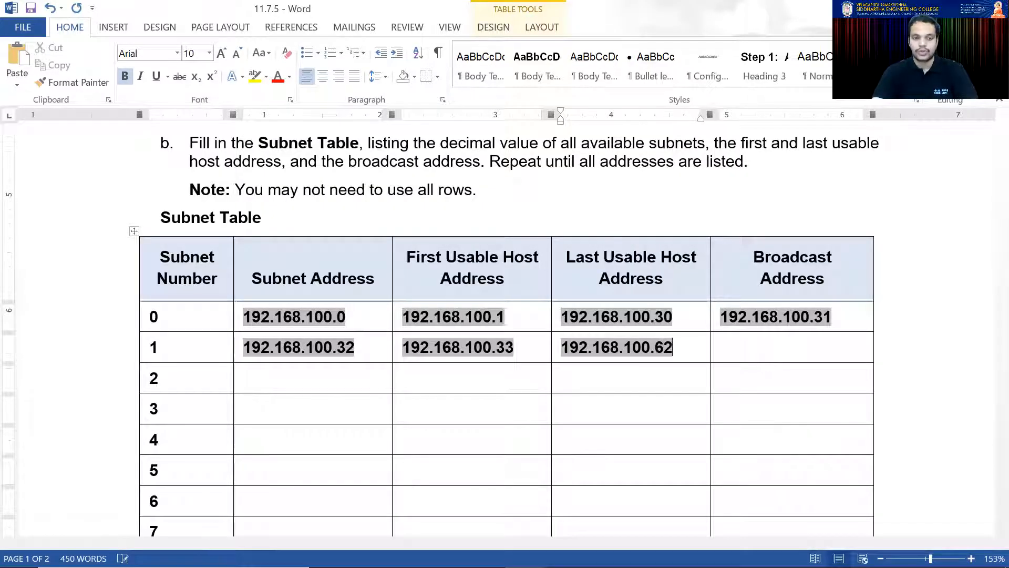
- Copy subnet 1's last usable host address into its broadcast address cell and change it to 192.168.100.63
key("Tab")
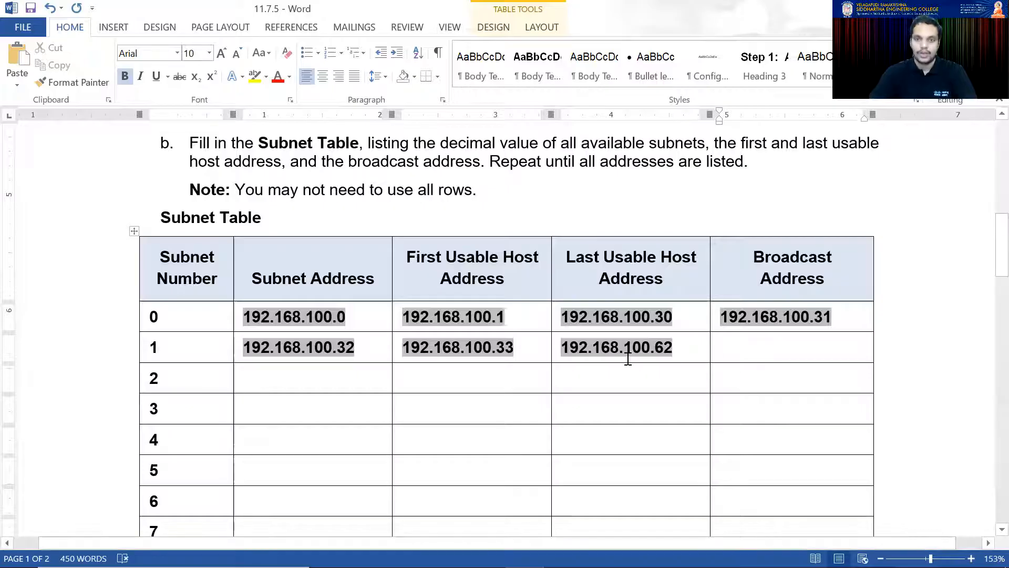
left_click_drag(675, 351, 565, 354)
key("ctrl+c")
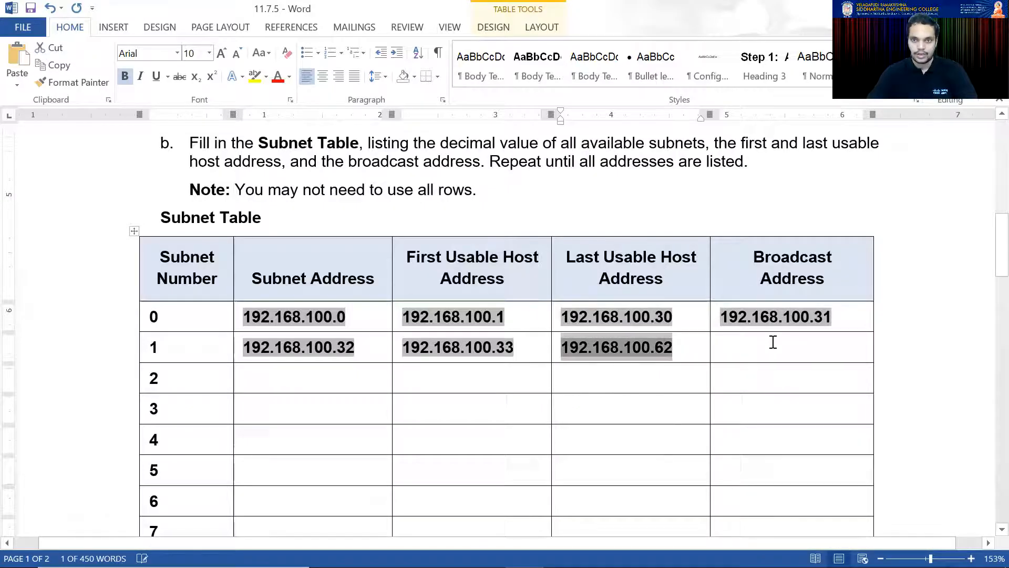
left_click(773, 351)
key("ctrl+v")
key("BackSpace")
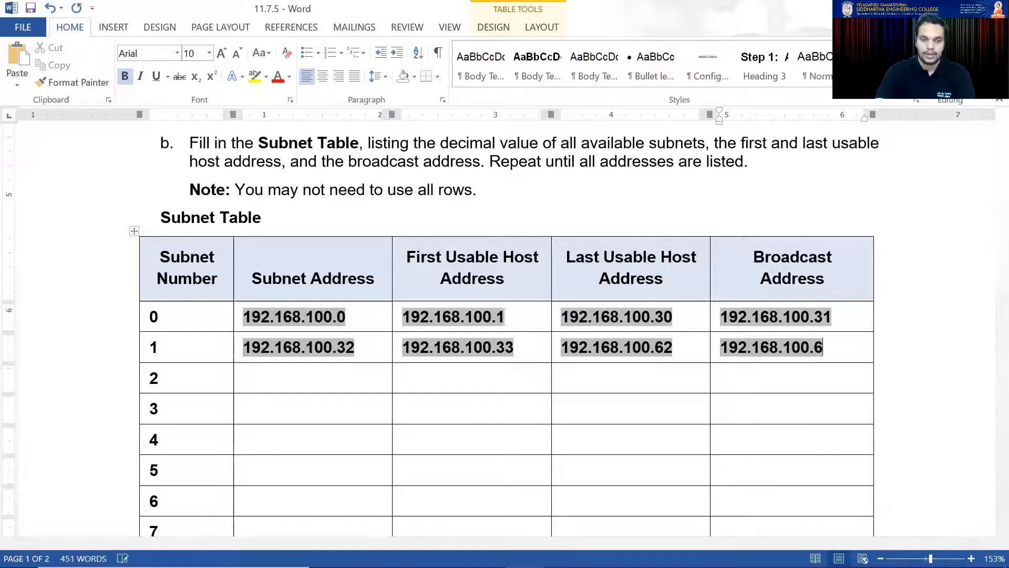
type("3")
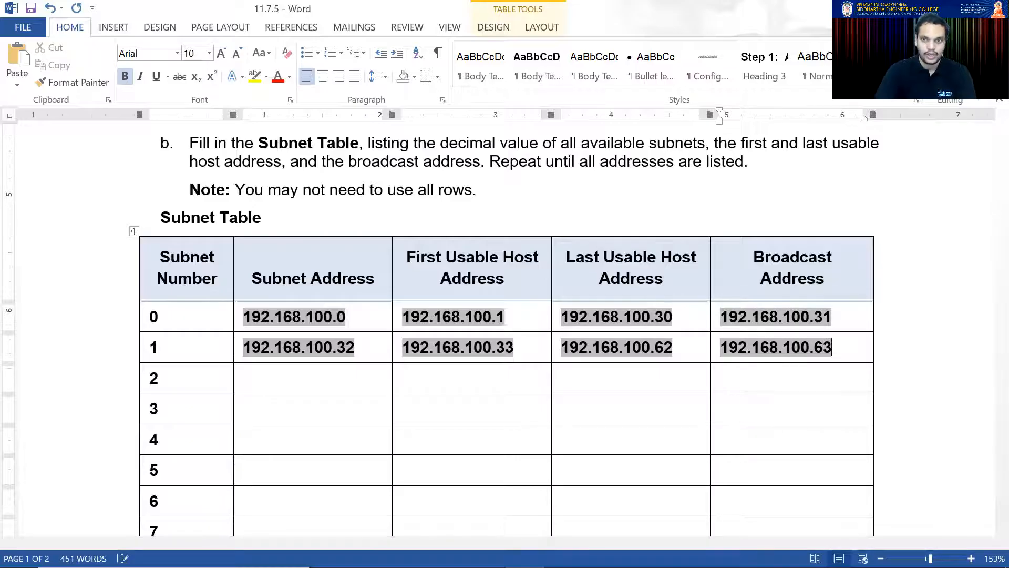
- Paste the copied address as subnet 2's subnet address and first usable host, changing them to 192.168.100.64 and 192.168.100.65
left_click(314, 381)
key("ctrl+v")
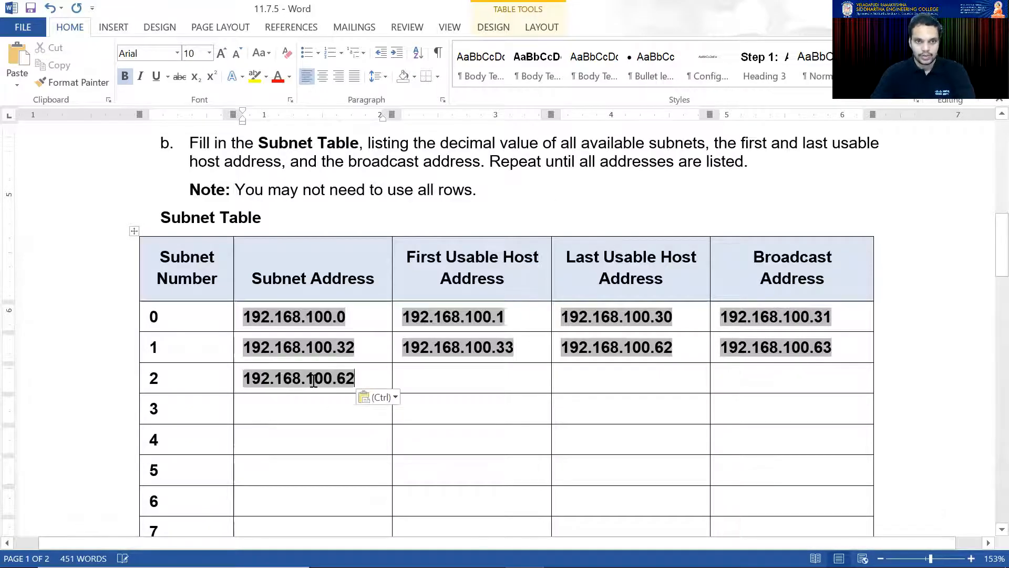
key("BackSpace")
type("4")
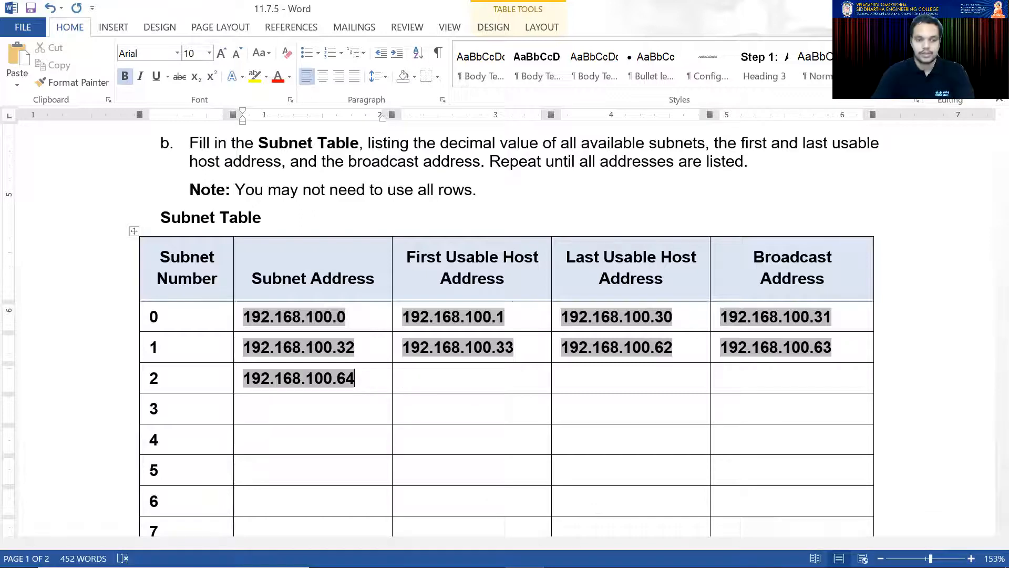
left_click(411, 369)
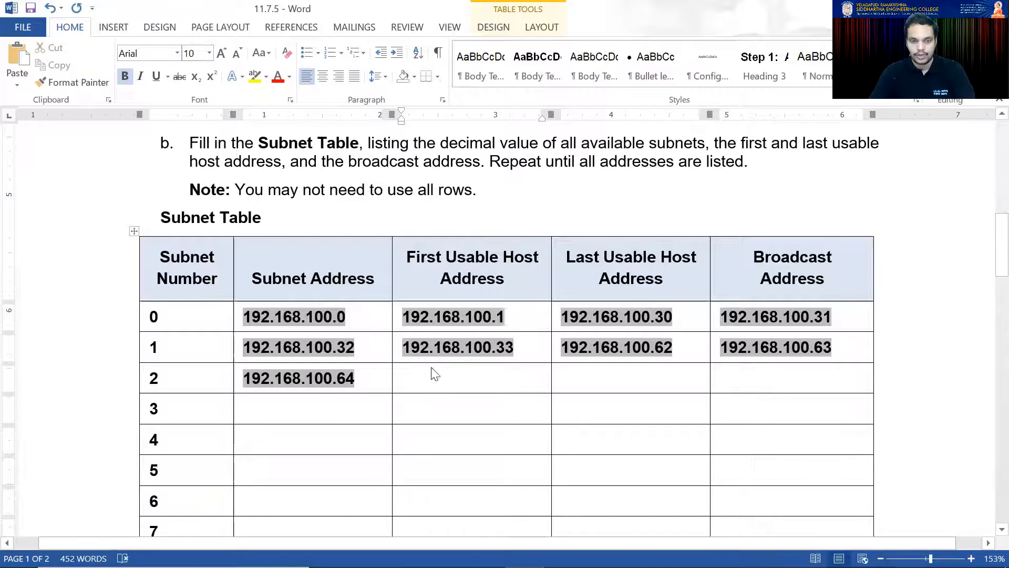
key("ctrl+v")
key("BackSpace")
type("5")
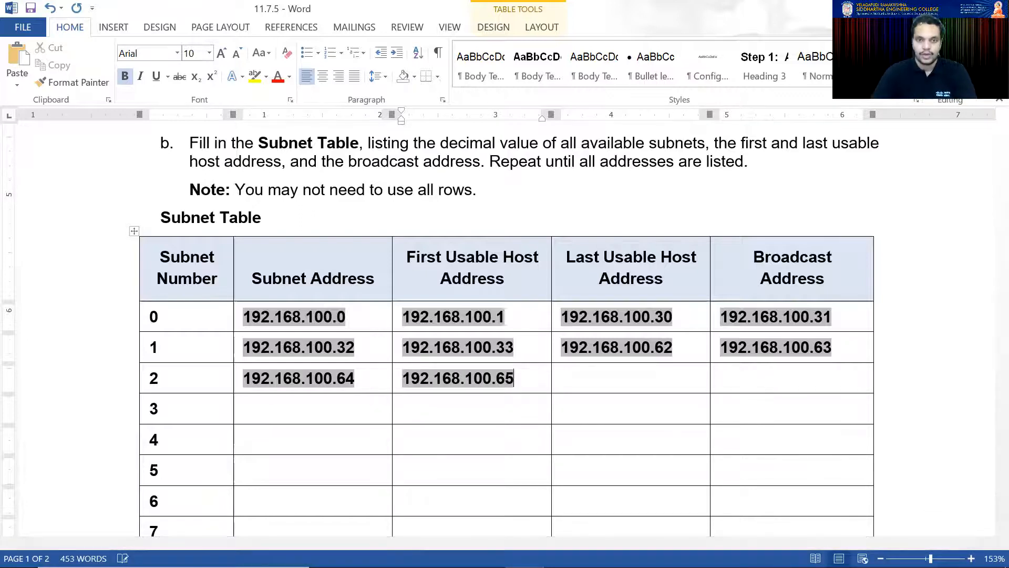
- Paste the copied address as subnet 2's last usable host address and change it to 192.168.100.94
key("Tab")
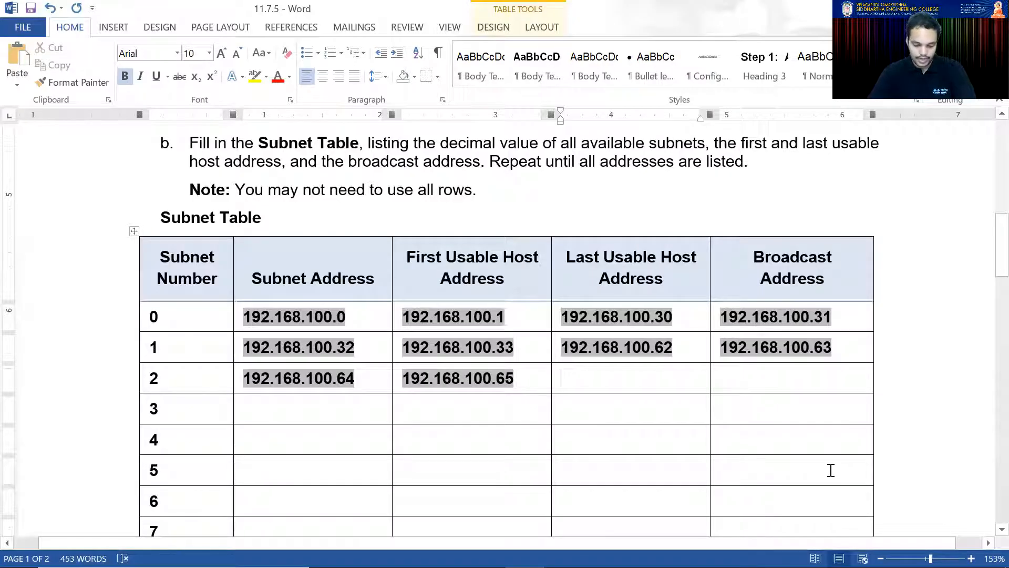
key("ctrl+v")
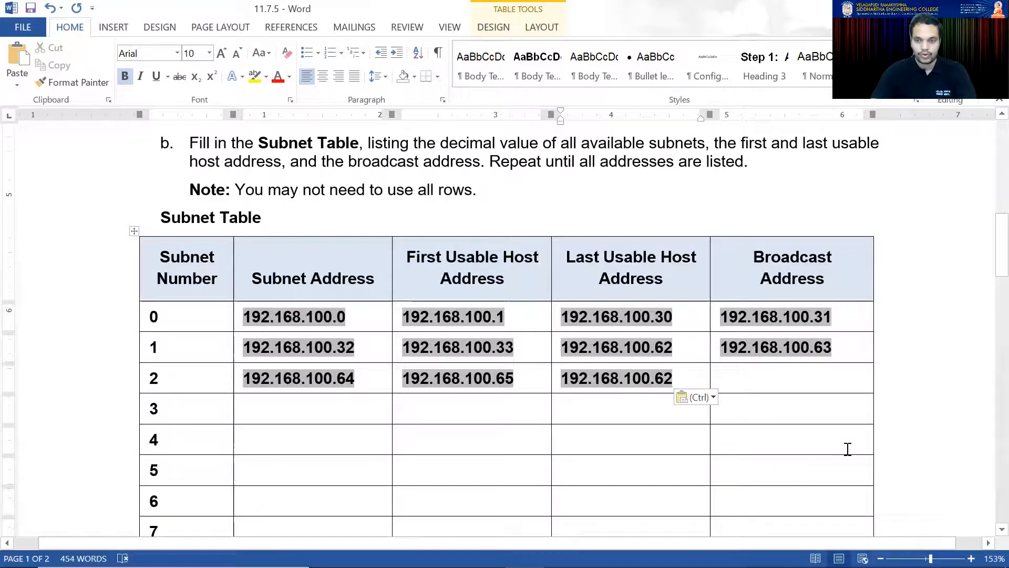
key("BackSpace")
key("BackSpace")
type("94")
- Paste the copied address into subnet 2's broadcast address cell and change it to 192.168.100.95
key("Tab")
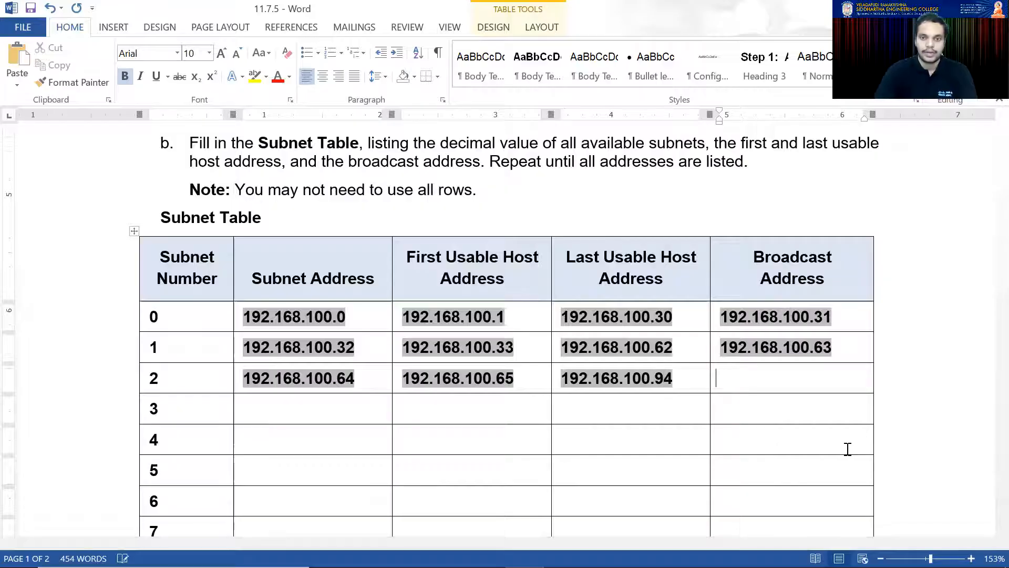
key("ctrl+v")
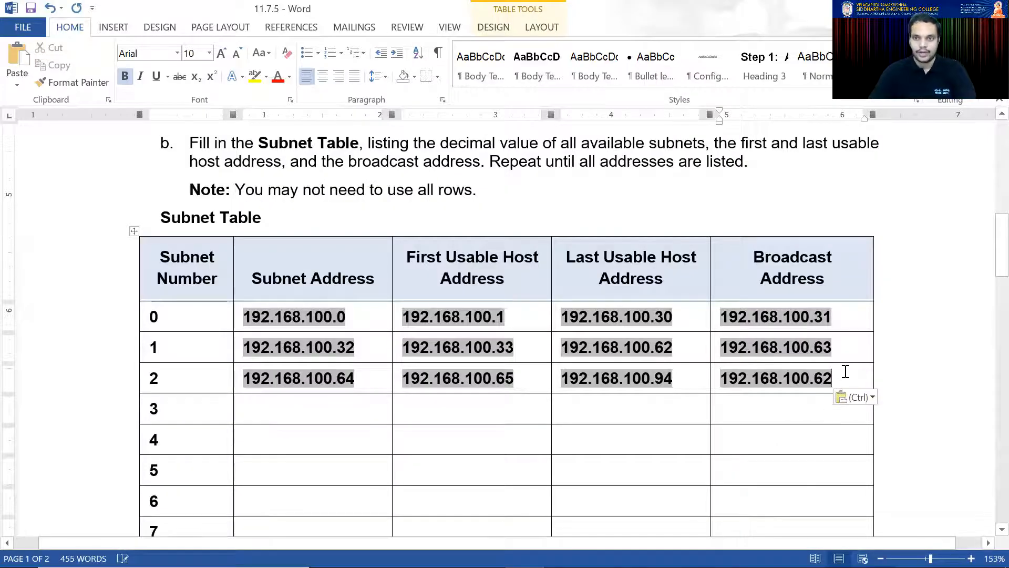
key("BackSpace")
key("BackSpace")
type("95")
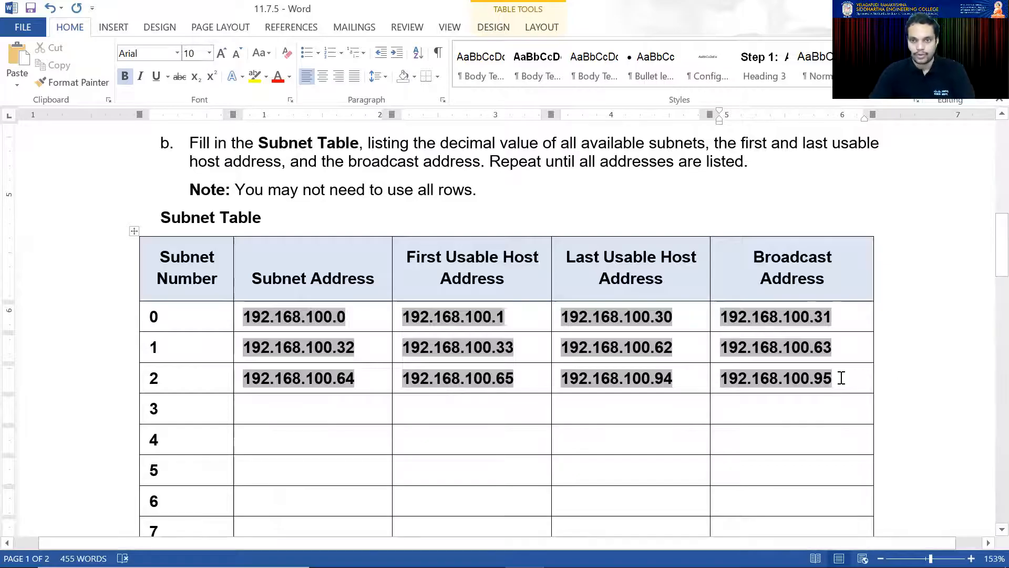
- Copy subnet 2's broadcast address into subnet 3's subnet address cell and change it to 192.168.100.96
left_click_drag(838, 378, 726, 378)
key("ctrl+c")
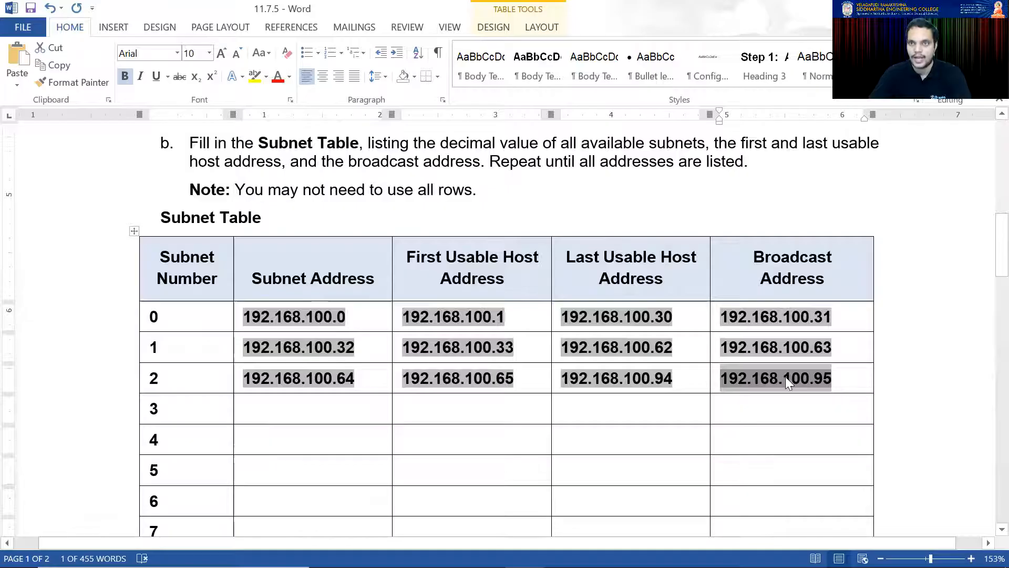
left_click(335, 409)
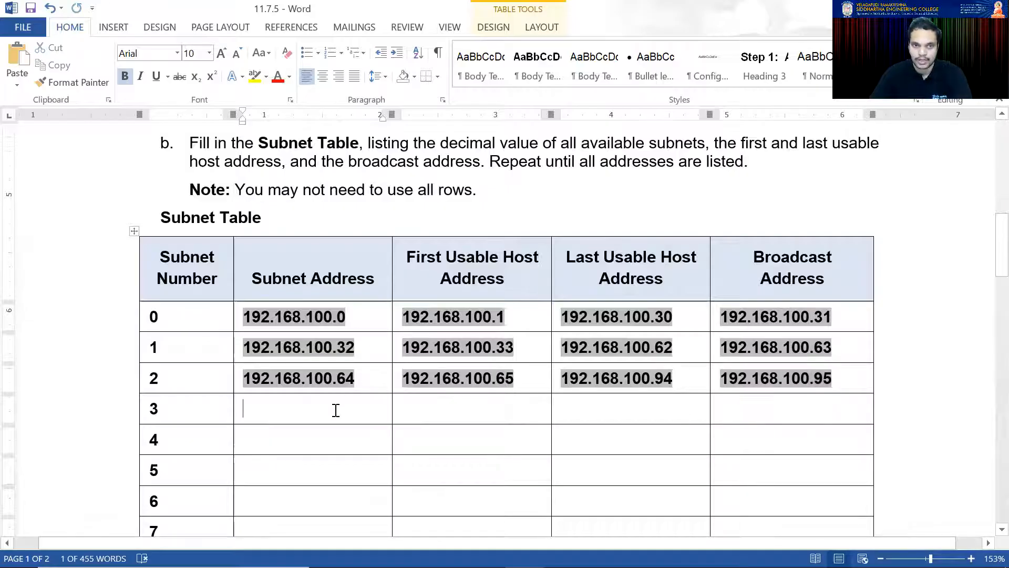
key("ctrl+v")
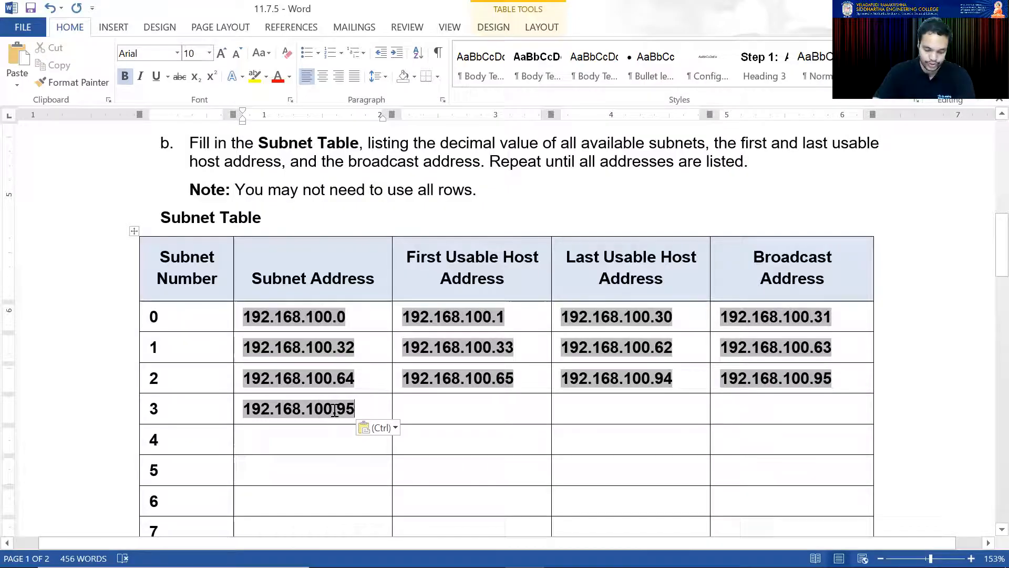
key("BackSpace")
type("6")
- Paste the copied address as subnet 3's first usable host address and change it to 192.168.100.97
key("Tab")
key("ctrl+v")
key("BackSpace")
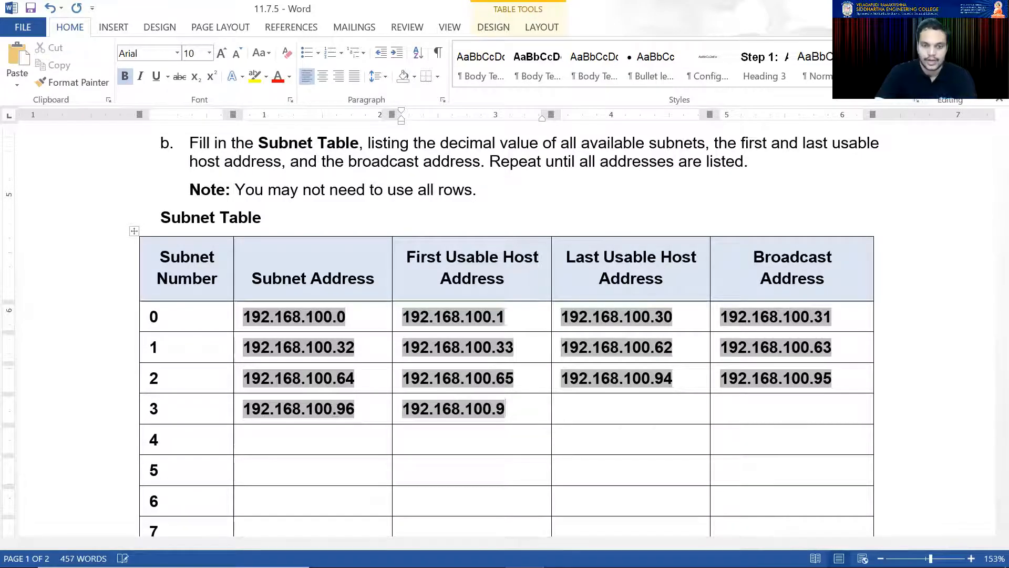
type("7")
- Paste the copied address as subnet 3's last usable host address and change it to 192.168.100.126
key("Tab")
key("ctrl+v")
key("BackSpace")
key("BackSpace")
type("126")
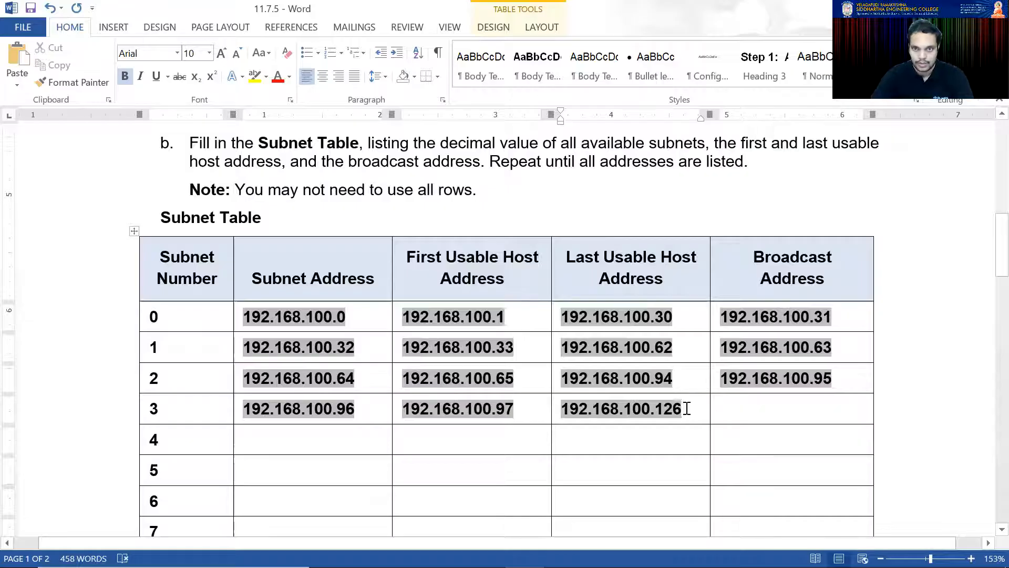
- Copy subnet 3's last usable host address into its broadcast address cell and change it to 192.168.100.127
left_click_drag(686, 408, 570, 408)
key("ctrl+c")
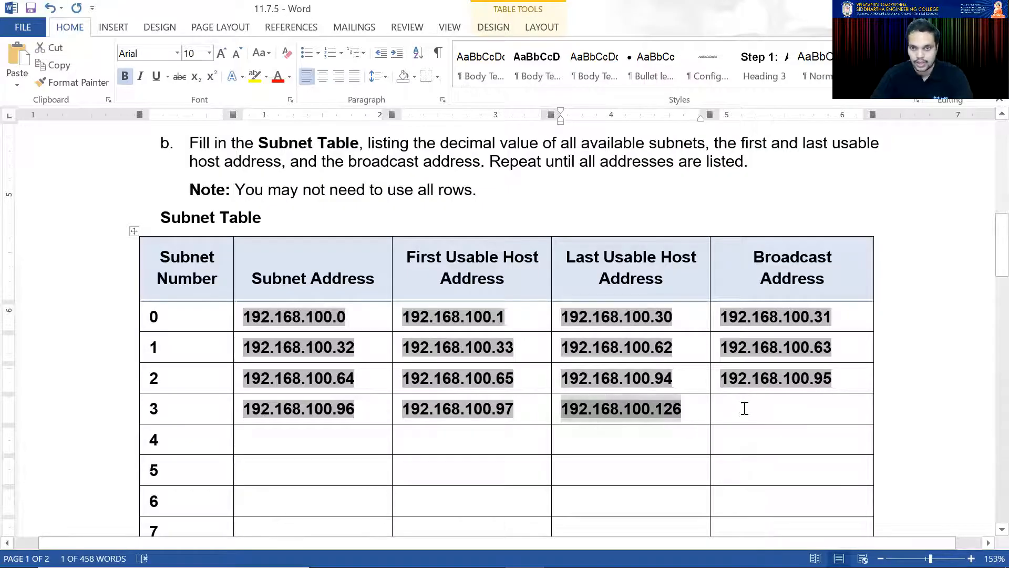
left_click(745, 408)
key("ctrl+v")
key("BackSpace")
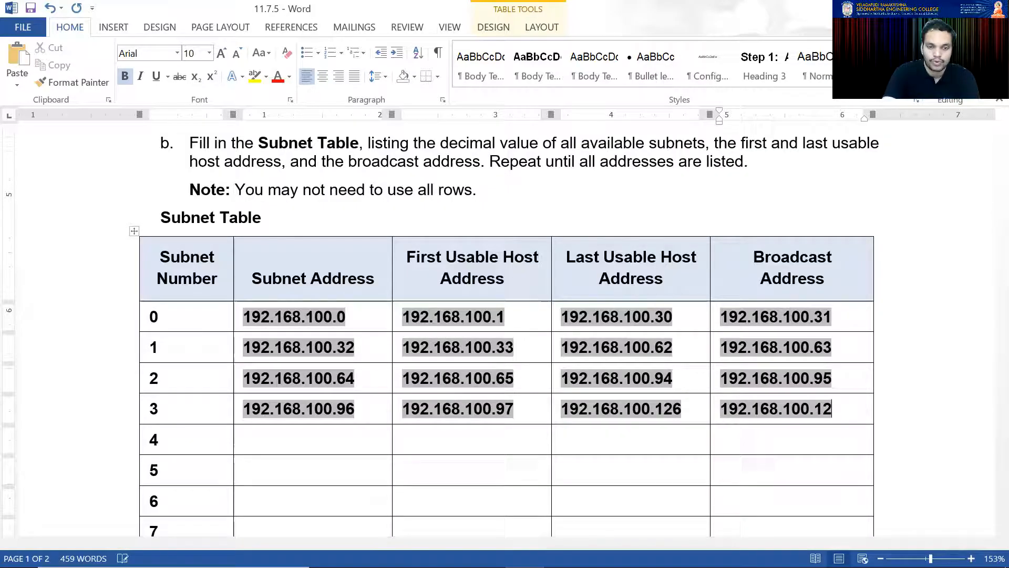
type("7")
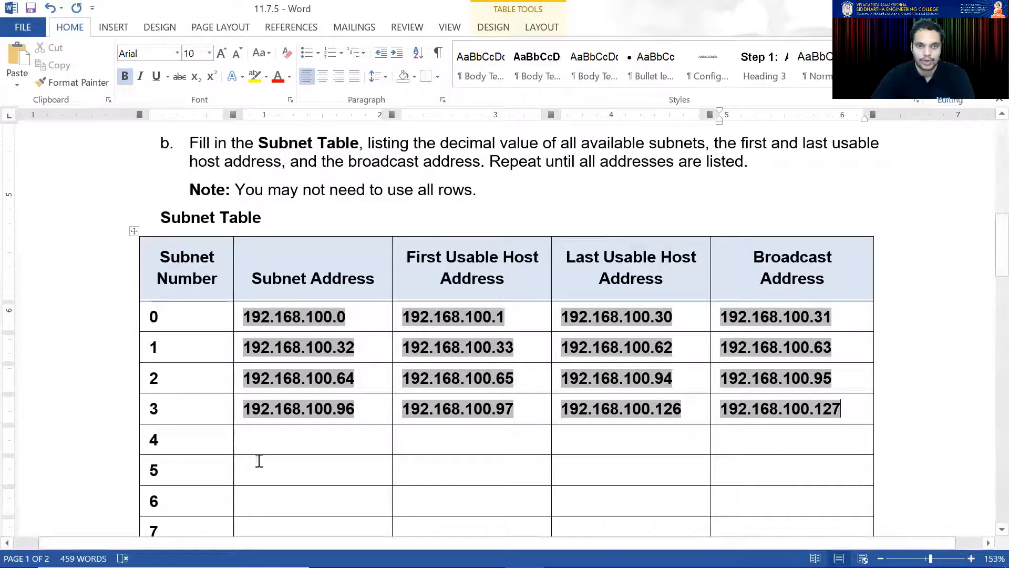
- Paste the copied address as subnet 4's subnet address and first usable host, changing them to 192.168.100.128 and 192.168.100.129
key("ctrl+v")
key("BackSpace")
type("8")
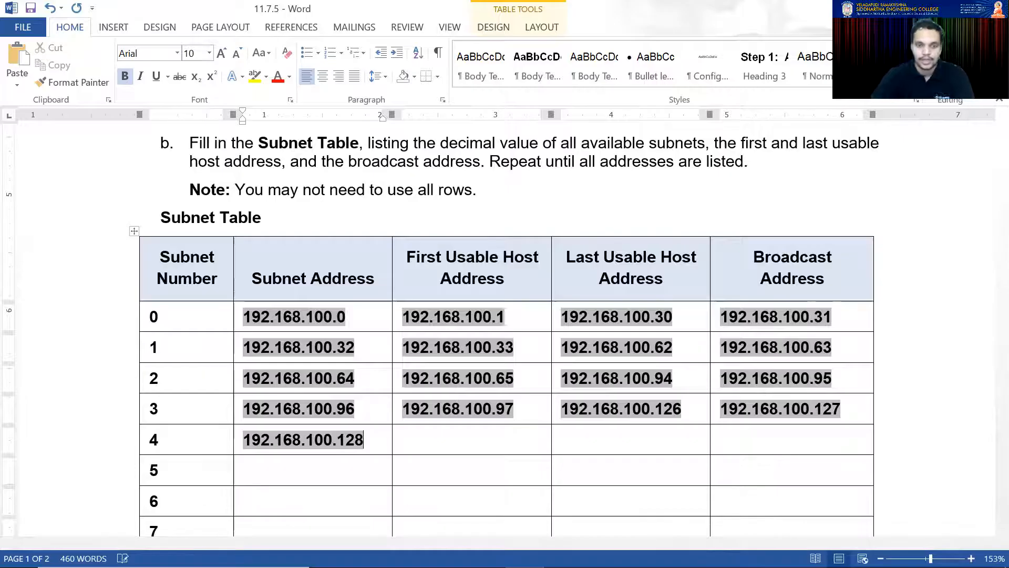
left_click(455, 440)
key("ctrl+v")
key("BackSpace")
type("9")
- Paste the copied address as subnet 4's last usable host address and change it to 192.168.100.158
left_click(600, 440)
key("ctrl+v")
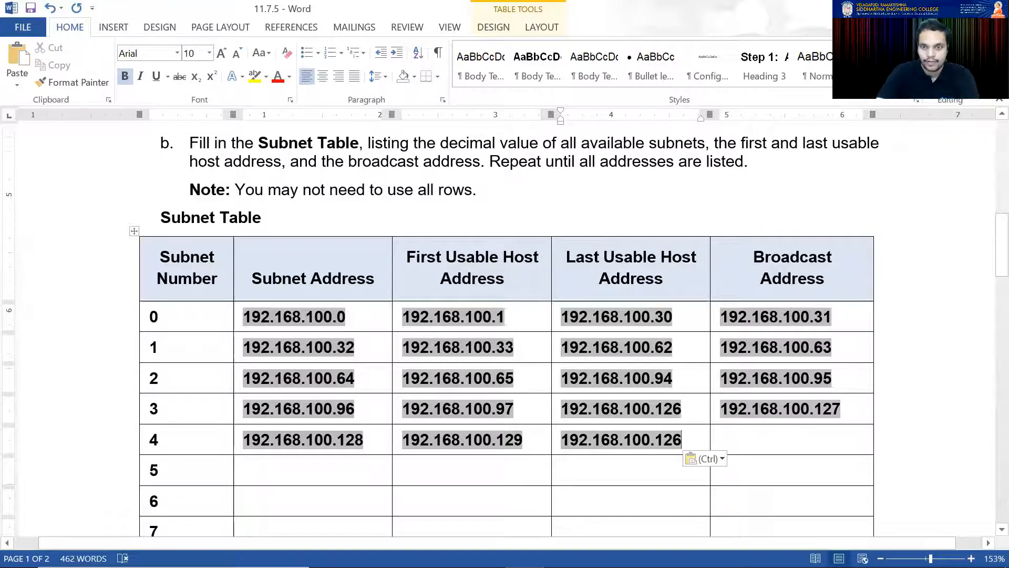
key("BackSpace")
key("BackSpace")
type("58")
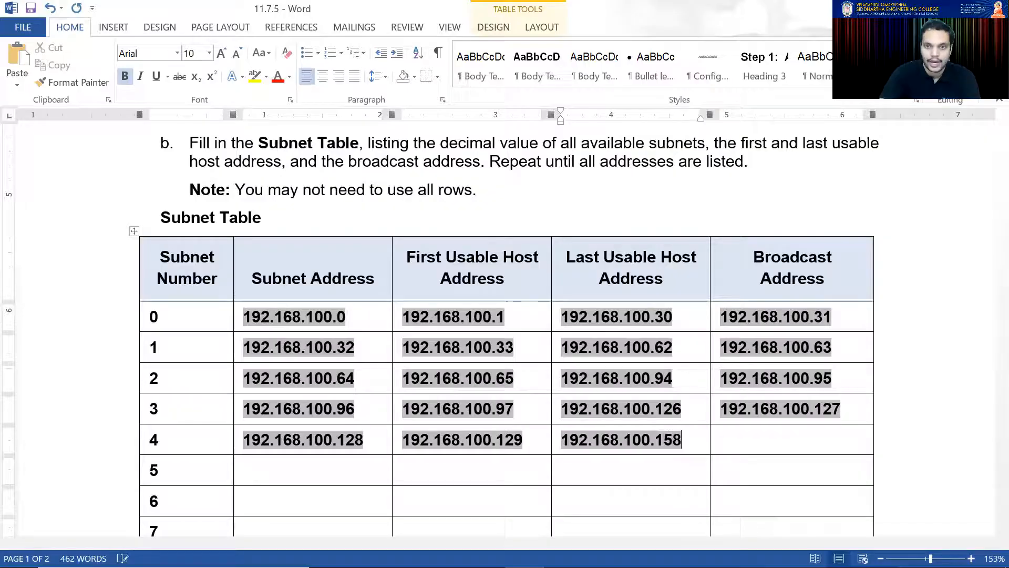
- Copy subnet 4's last usable host address into its broadcast address cell and change it to 192.168.100.159
left_click_drag(682, 440, 561, 440)
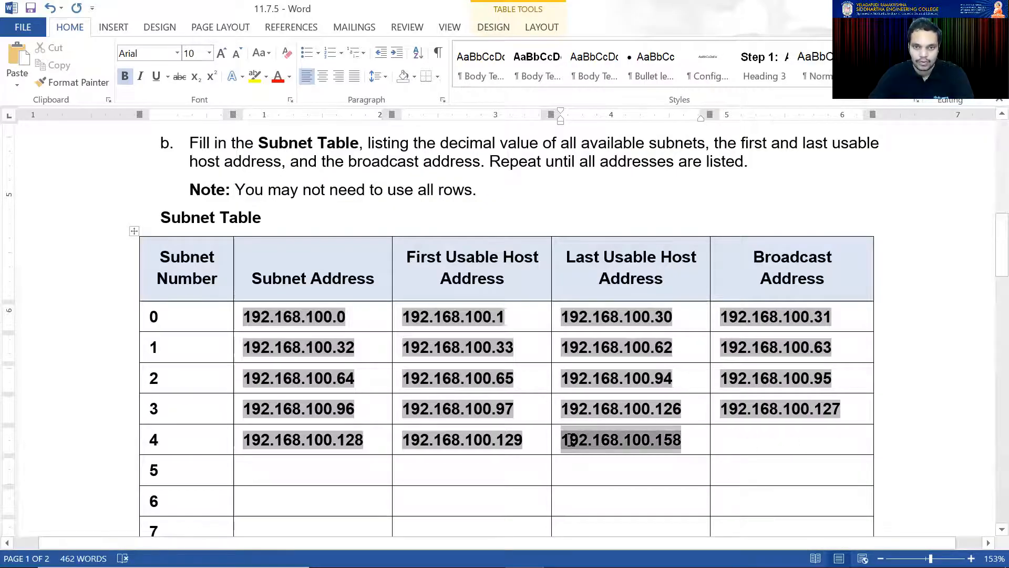
key("ctrl+c")
left_click(743, 438)
key("ctrl+v")
key("BackSpace")
type("9")
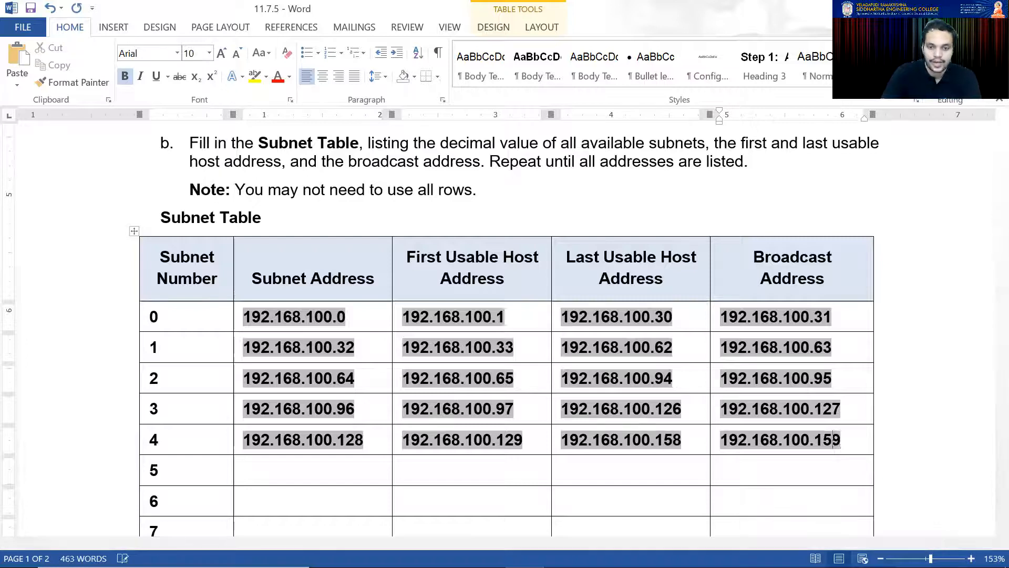
- Paste the copied address into subnet 5's subnet address cell and change it to 192.168.100.160
left_click(310, 473)
key("ctrl+v")
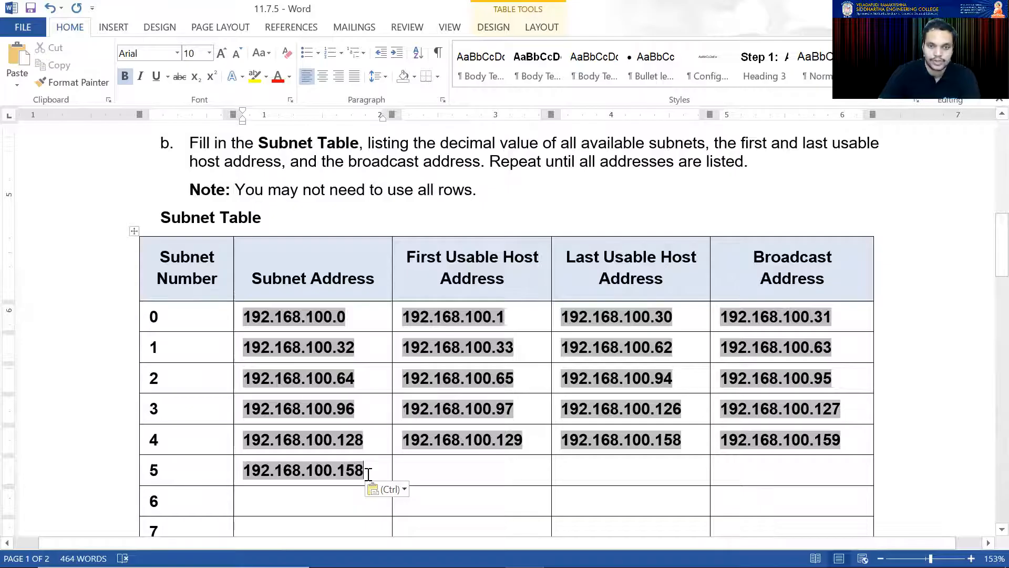
key("BackSpace")
key("BackSpace")
type("60")
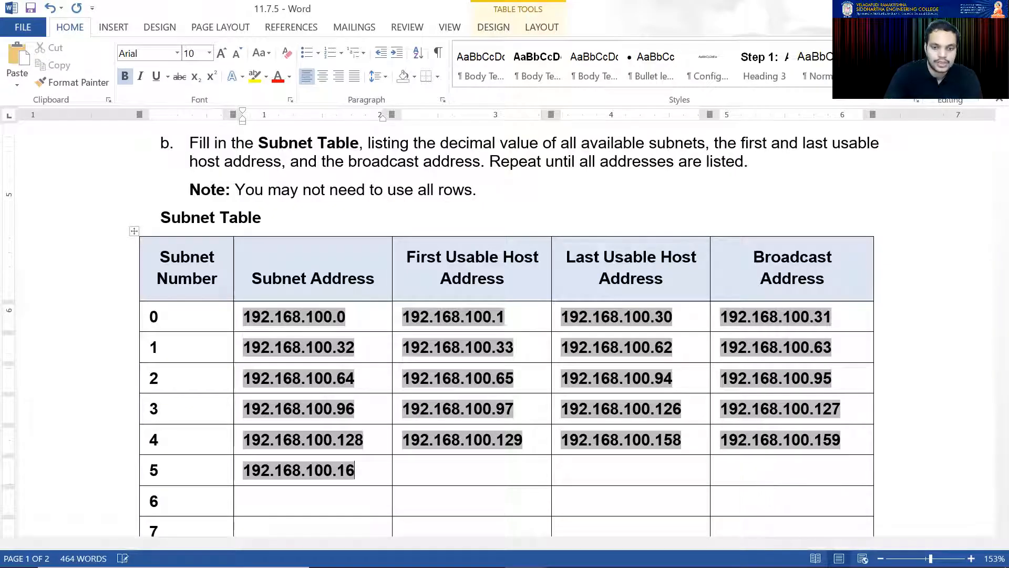
- Copy subnet 5's subnet address into its first usable host cell and change it to 192.168.100.161
left_click(403, 459)
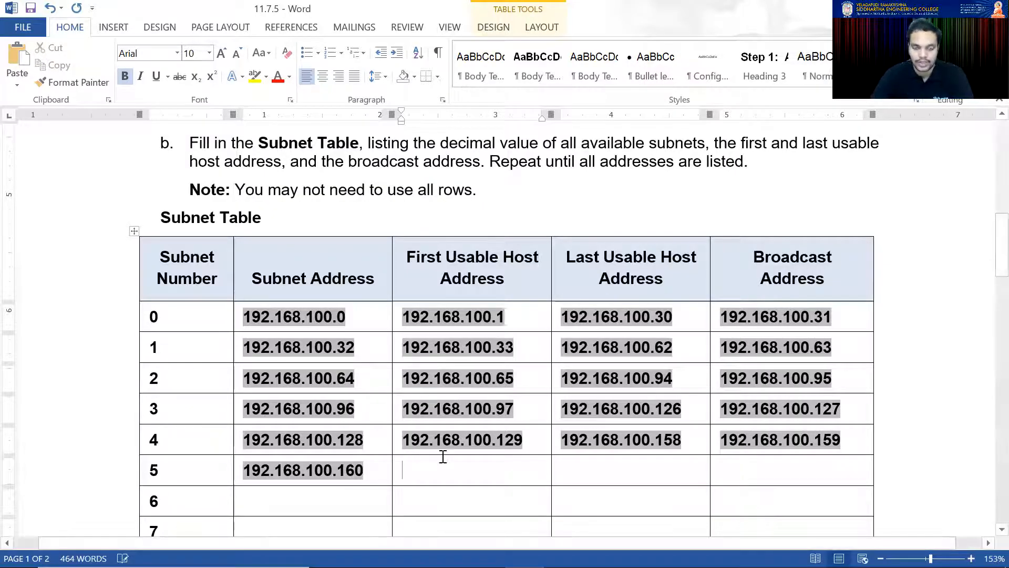
left_click(236, 469)
key("ctrl+c")
left_click(435, 471)
key("ctrl+v")
key("BackSpace")
type("1")
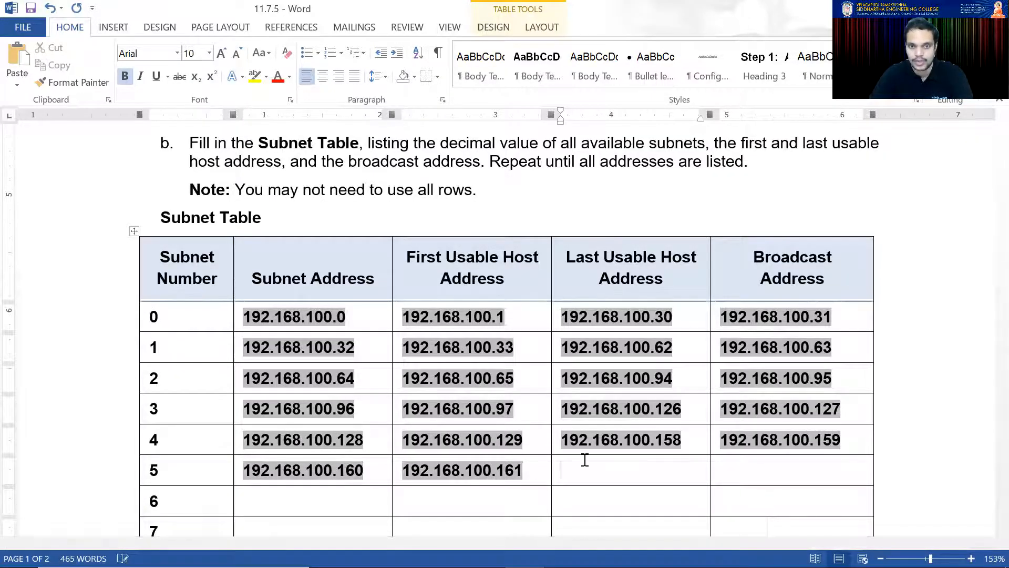
- Paste the copied address as subnet 5's last usable host address and change it to 192.168.100.190
left_click(635, 471)
key("ctrl+v")
key("BackSpace")
key("BackSpace")
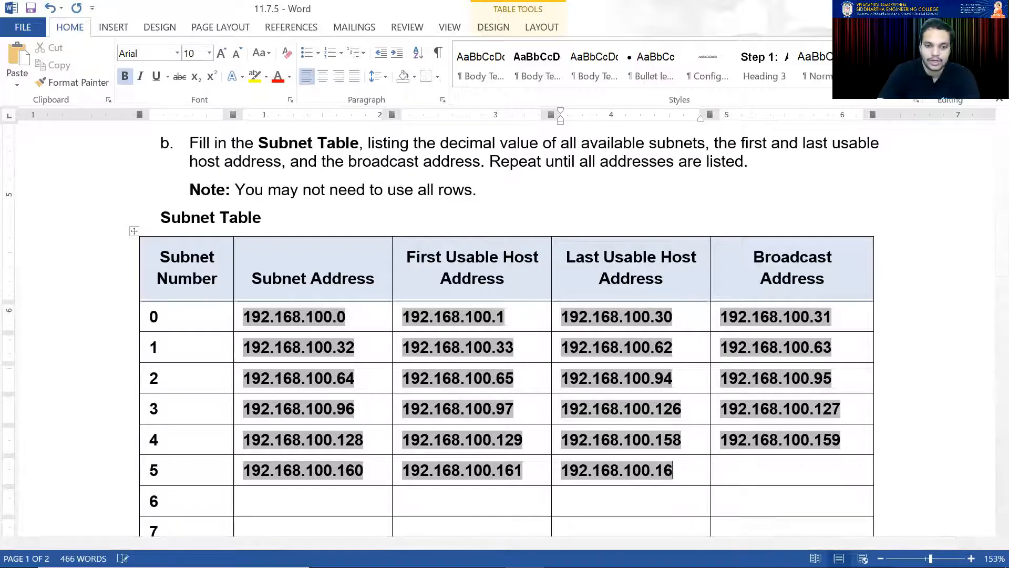
type("90")
- Copy subnet 5's last usable host address into its broadcast address cell and change it to 192.168.100.191
left_click(762, 471)
left_click_drag(690, 469, 572, 481)
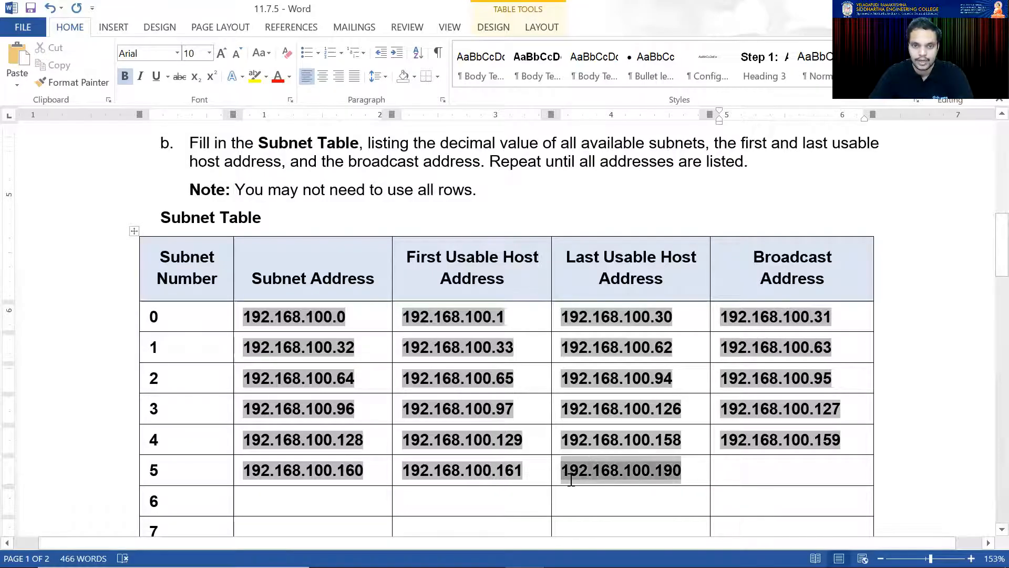
key("ctrl+c")
left_click(764, 468)
key("ctrl+v")
key("BackSpace")
type("1")
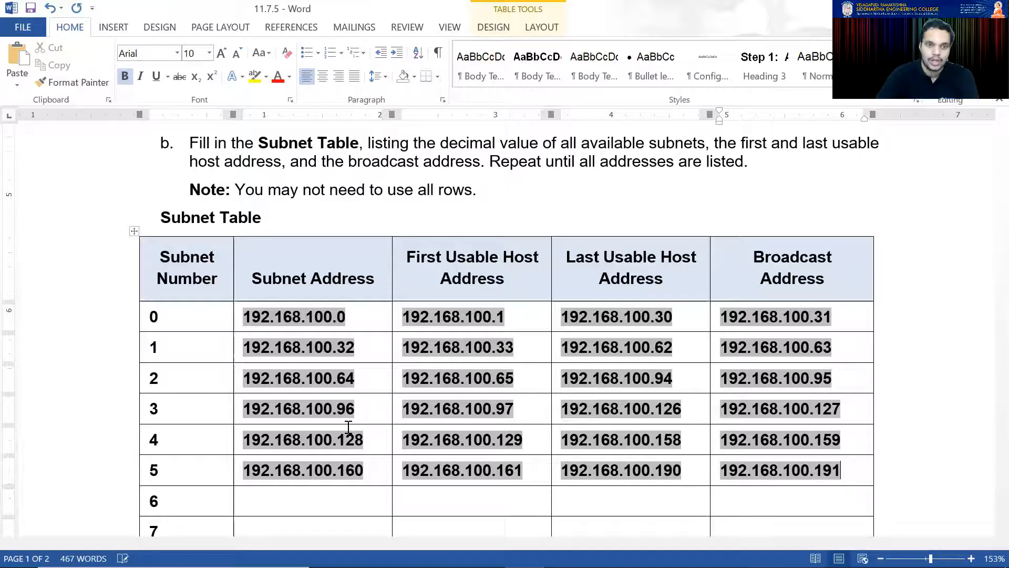
- Paste the copied address into subnet 6's subnet address cell and change it to 192.168.100.192
left_click(308, 503)
key("ctrl+v")
key("BackSpace")
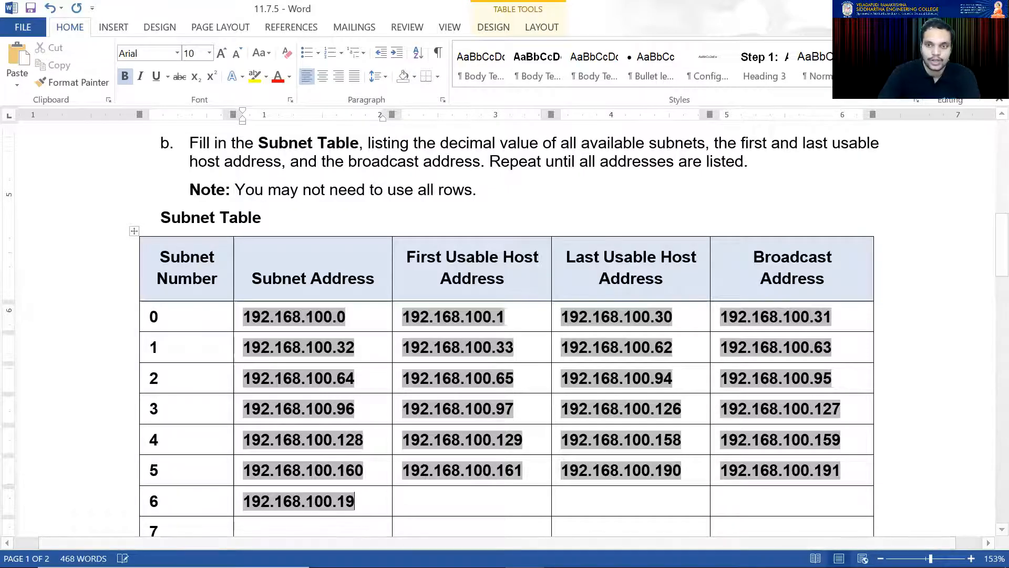
type("2")
- Paste the copied address as subnet 6's first usable host address and change it to 192.168.100.193
scroll(377, 474, "down", 2)
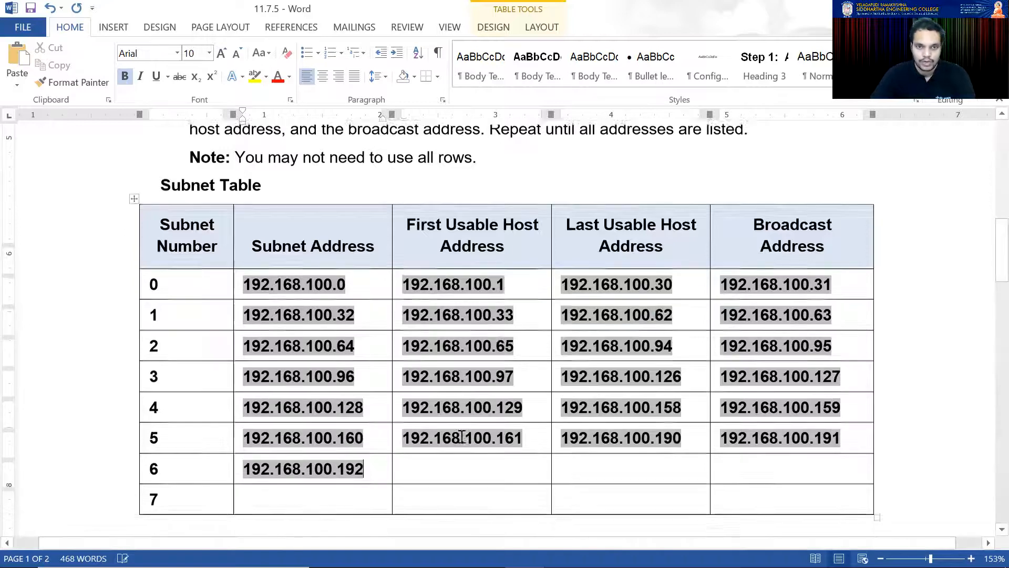
left_click_drag(376, 444, 266, 447)
left_click(450, 449)
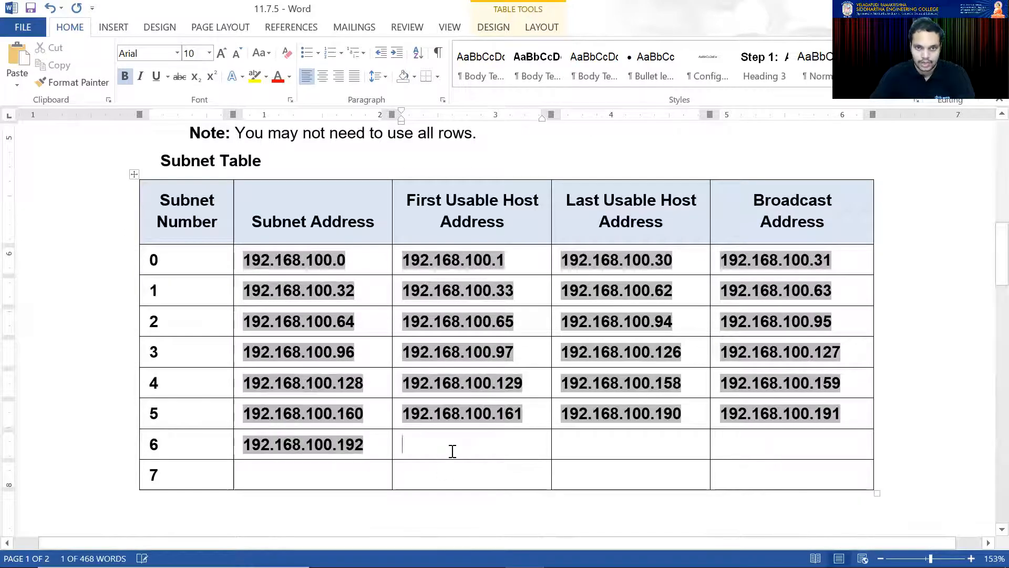
key("ctrl+v")
key("BackSpace")
type("3")
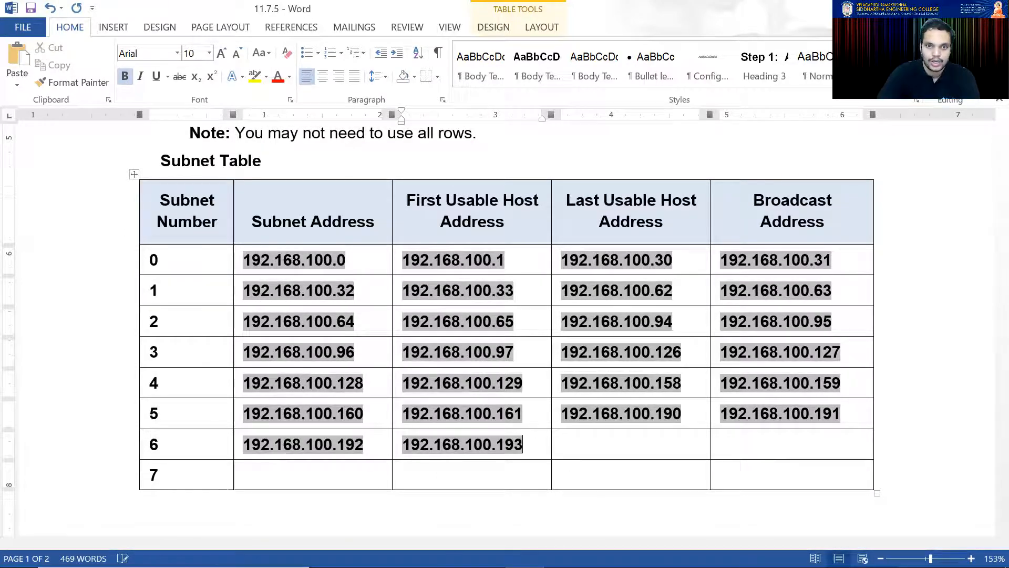
- Paste the copied address as subnet 6's last usable host address and change it to 192.168.100.222
key("Tab")
key("ctrl+v")
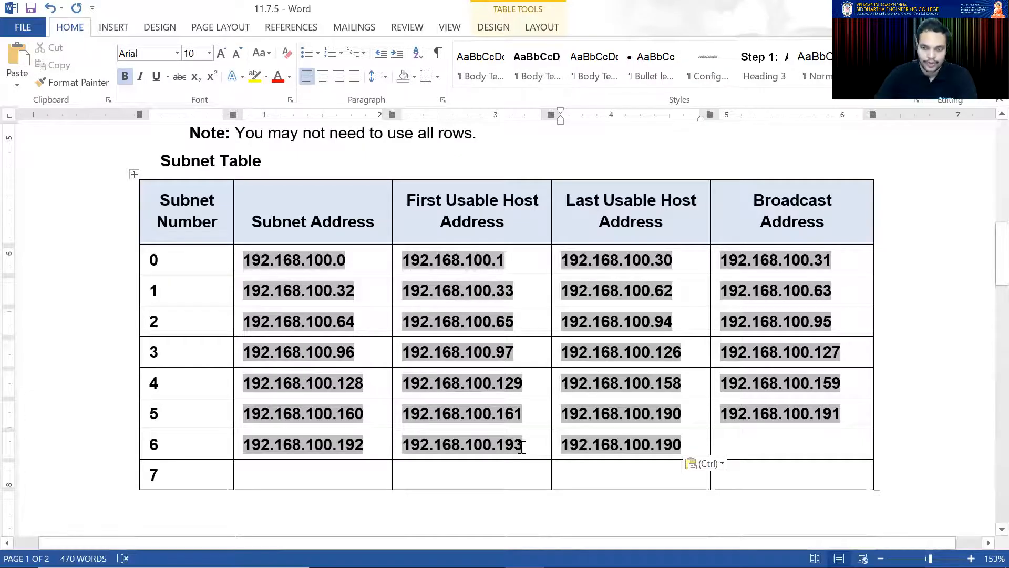
key("BackSpace")
key("BackSpace")
key("BackSpace")
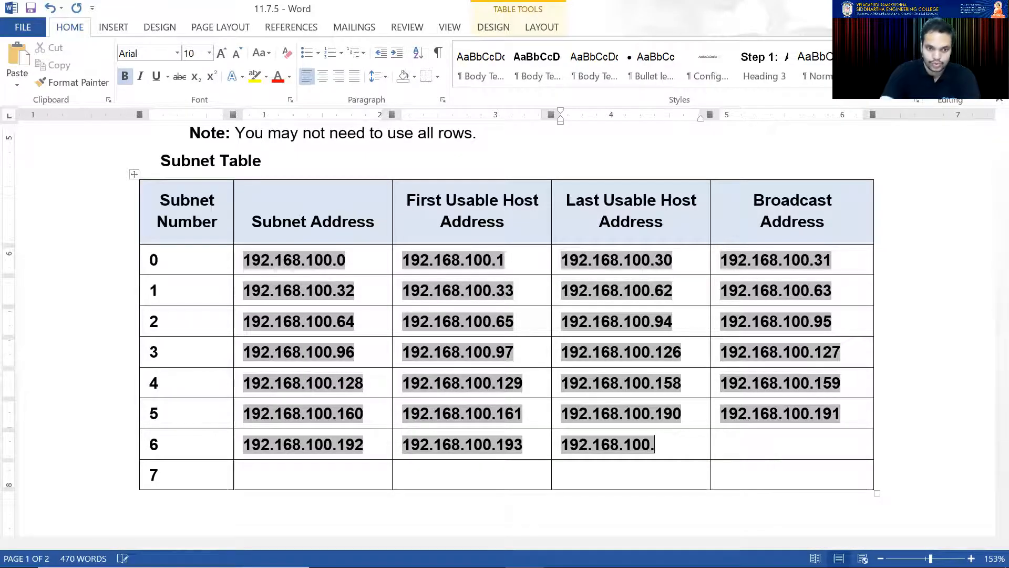
type("222")
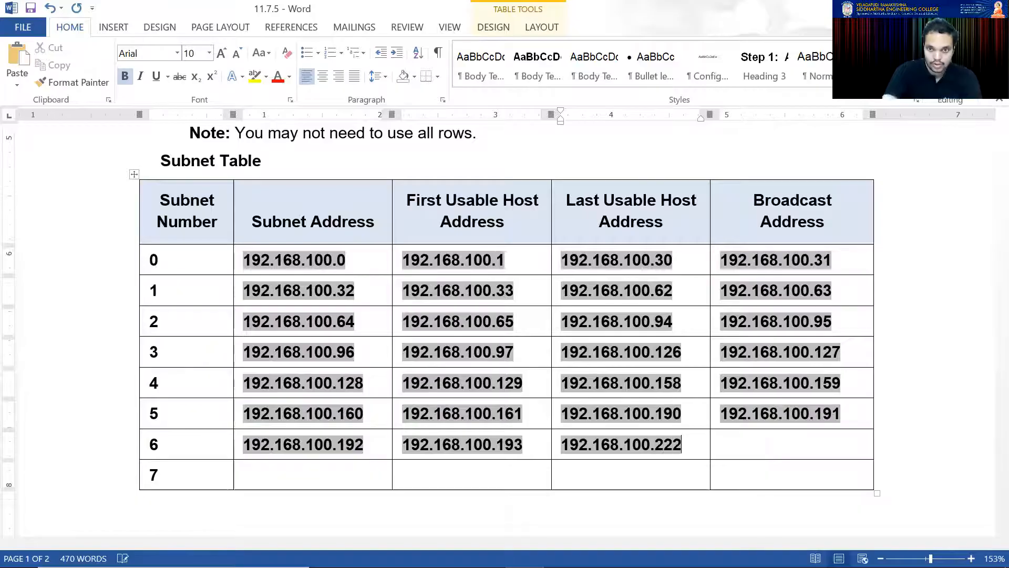
- Copy subnet 6's last usable host address into its broadcast address cell and change it to 192.168.100.223
left_click_drag(683, 445, 560, 456)
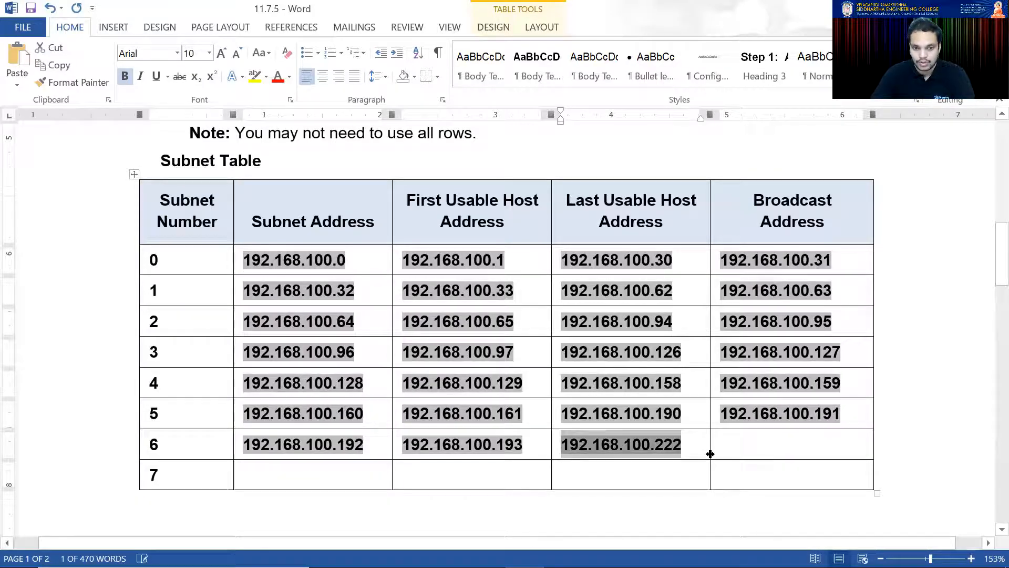
key("ctrl+c")
left_click(741, 444)
key("ctrl+v")
key("BackSpace")
type("3")
- Paste the copied address into subnet 7's subnet address cell and change it to 192.168.100.224
left_click(310, 473)
key("ctrl+v")
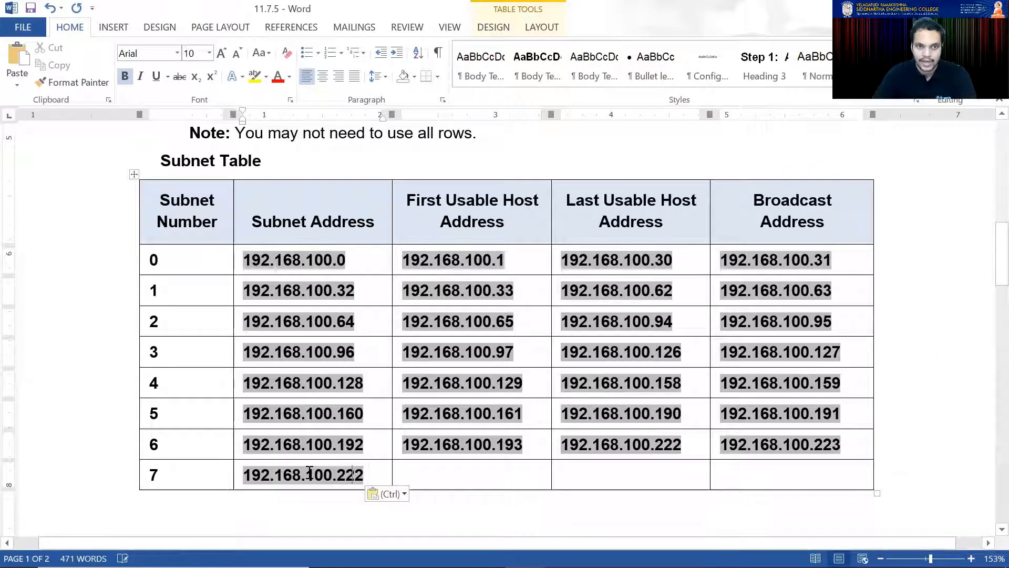
key("BackSpace")
type("4")
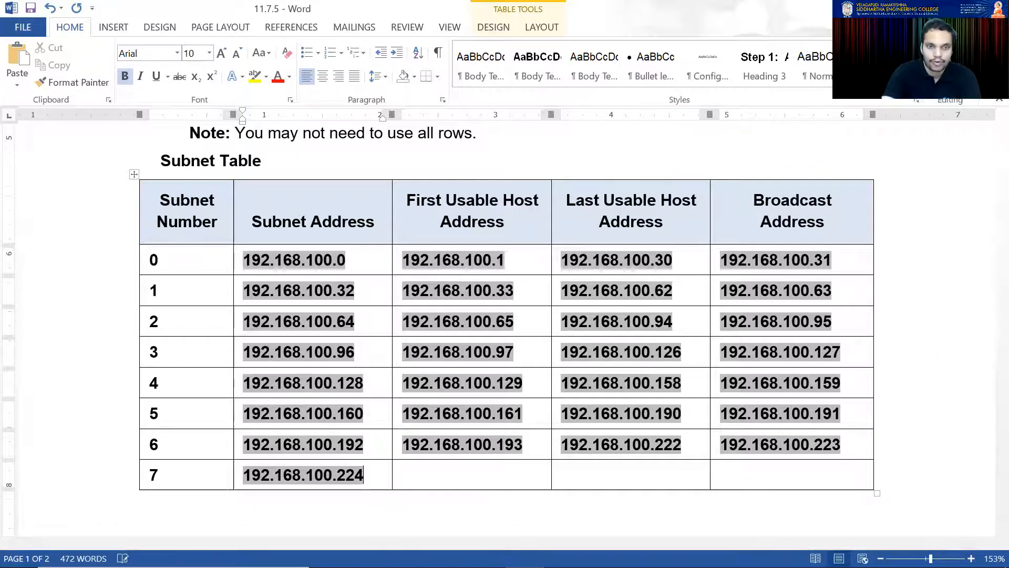
- Paste the copied address as subnet 7's first usable host address and change it to 192.168.100.225
left_click(460, 476)
key("ctrl+v")
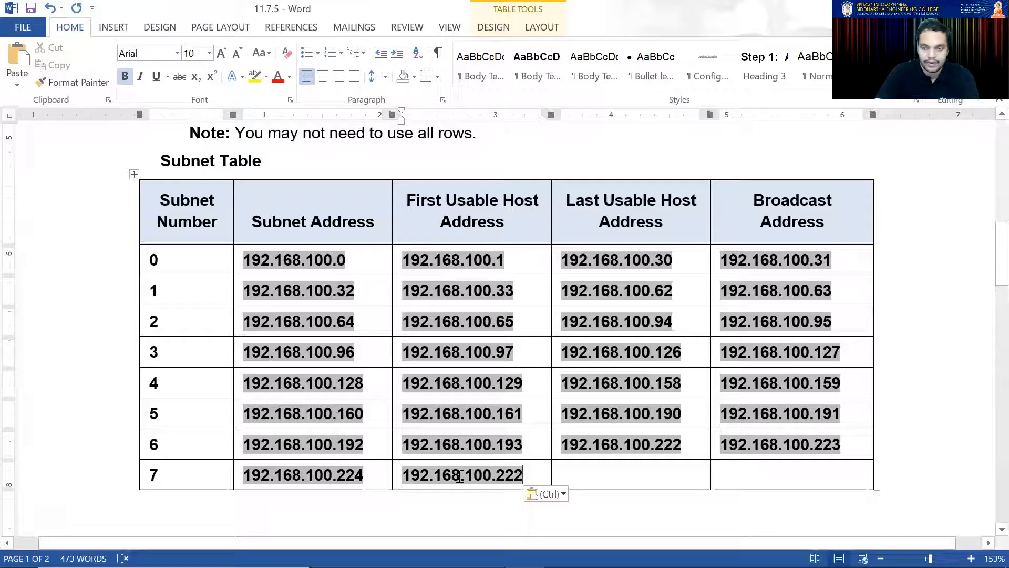
key("BackSpace")
type("5")
- Paste the copied address as subnet 7's last usable host address and change it to 192.168.100.254
key("Tab")
key("ctrl+v")
key("BackSpace")
key("BackSpace")
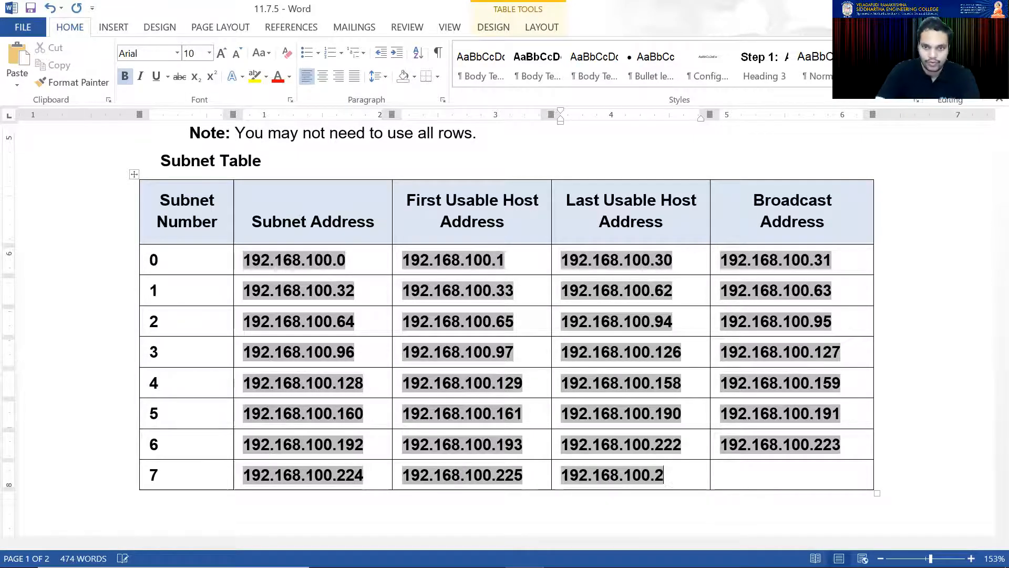
type("54")
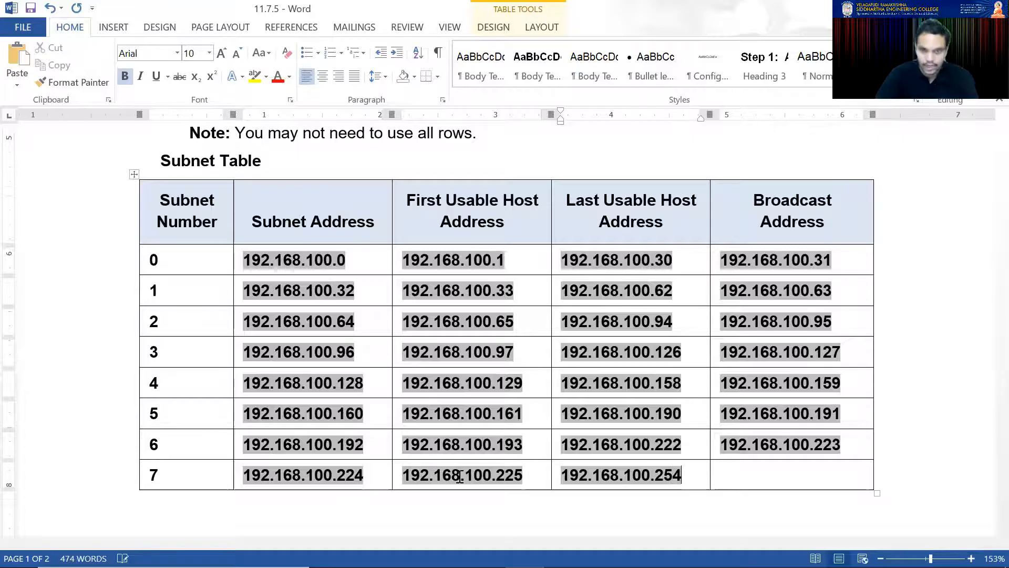
- Paste the copied address into subnet 7's broadcast address cell and change it to 192.168.100.255
key("Tab")
key("ctrl+v")
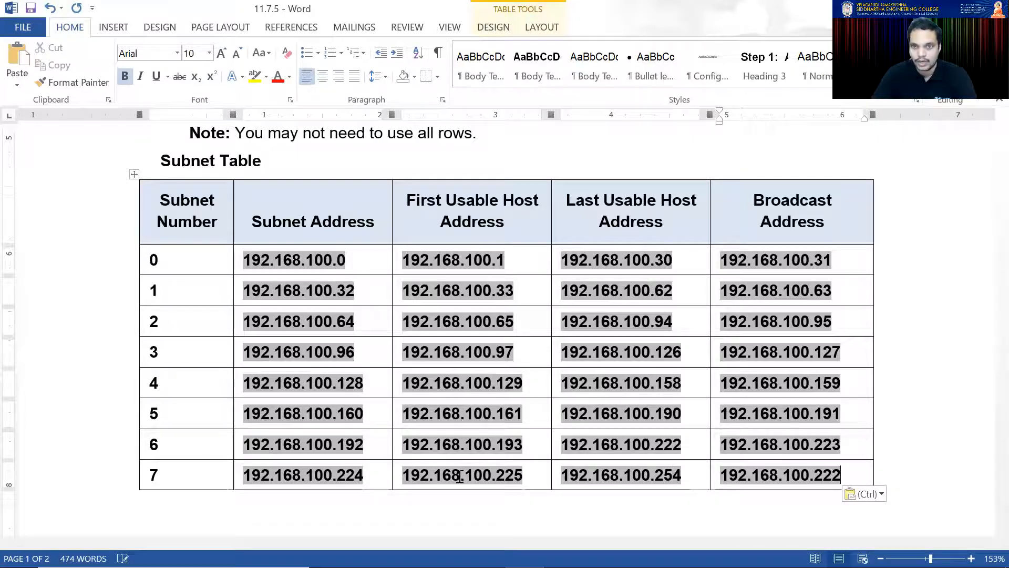
key("BackSpace")
key("BackSpace")
type("55")
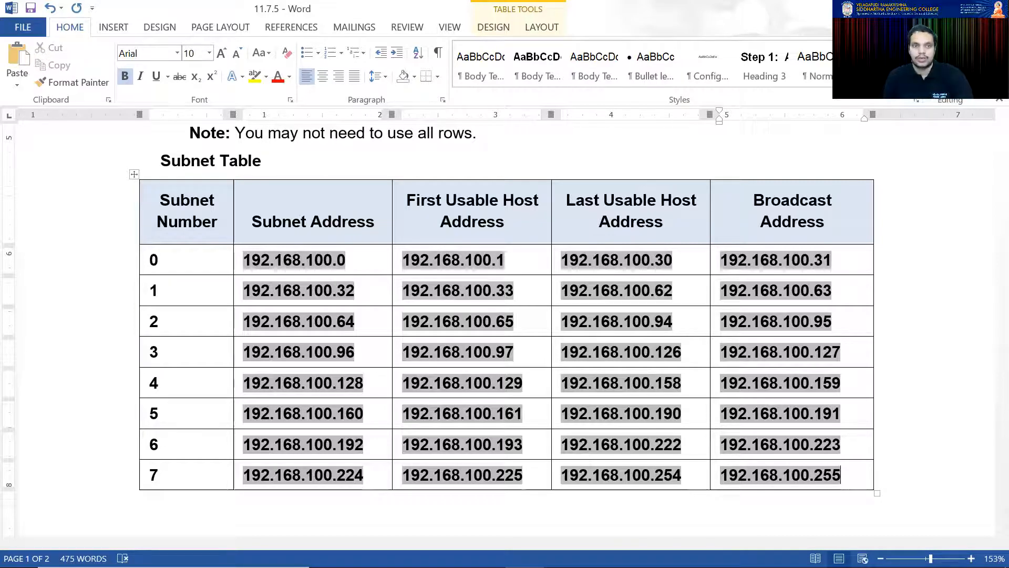
- Review the Subnet Table and the Step 2 subnet assignment for R1, and switch to the topology in Cisco Packet Tracer
scroll(673, 387, "down", 2)
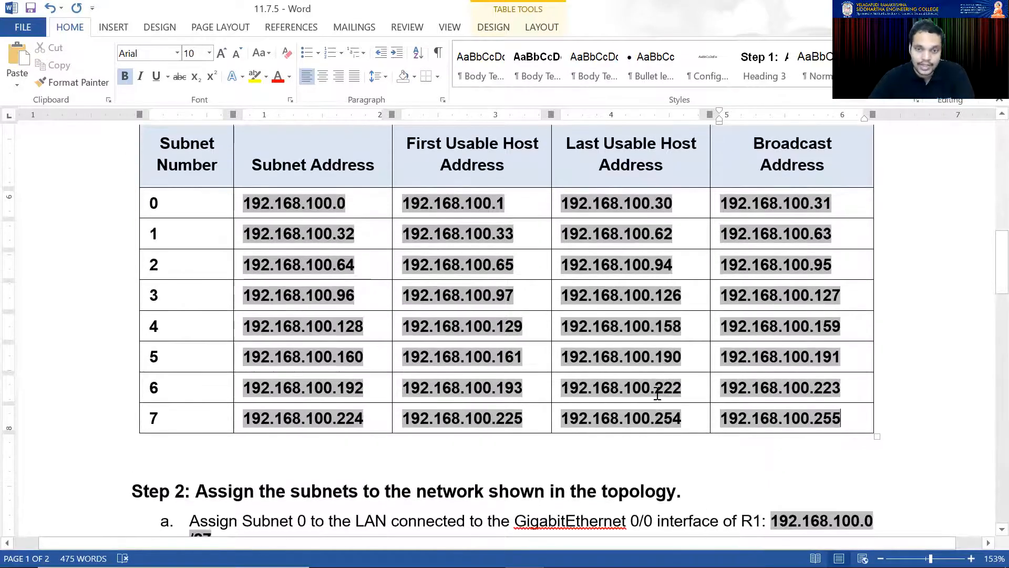
scroll(657, 393, "down", 2)
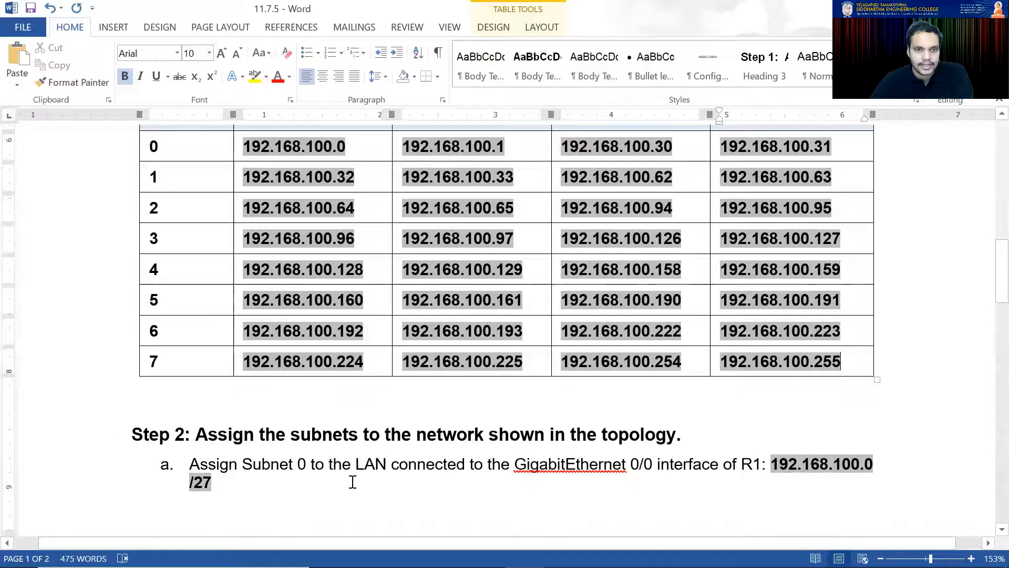
scroll(352, 482, "up", 1)
scroll(362, 482, "down", 1)
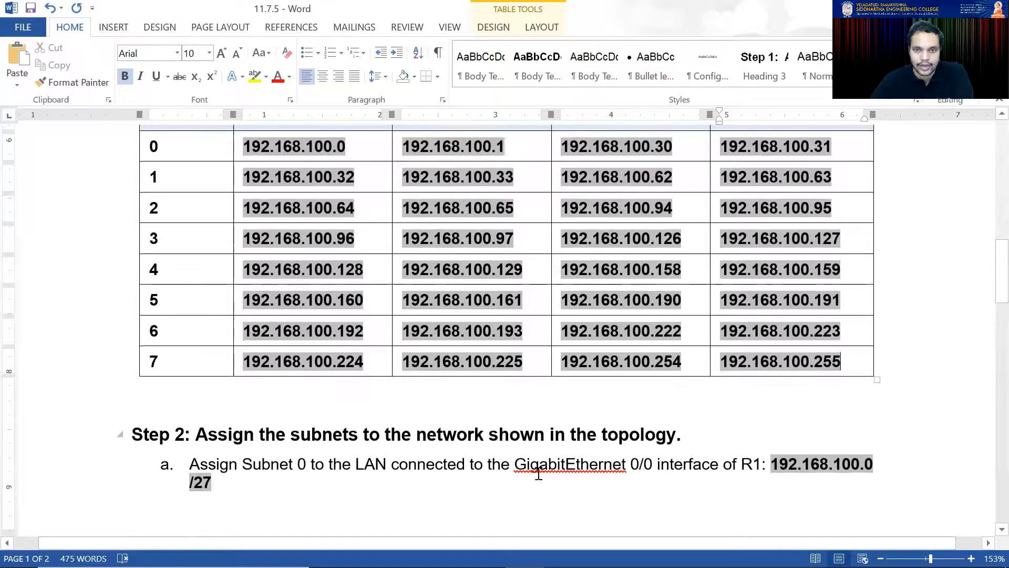
scroll(344, 410, "up", 2)
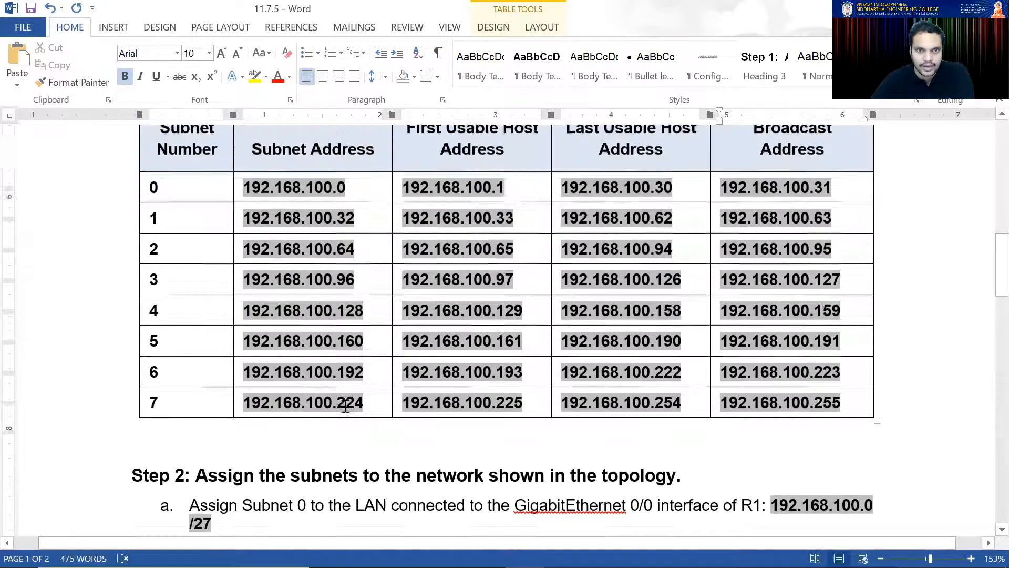
scroll(496, 383, "down", 3)
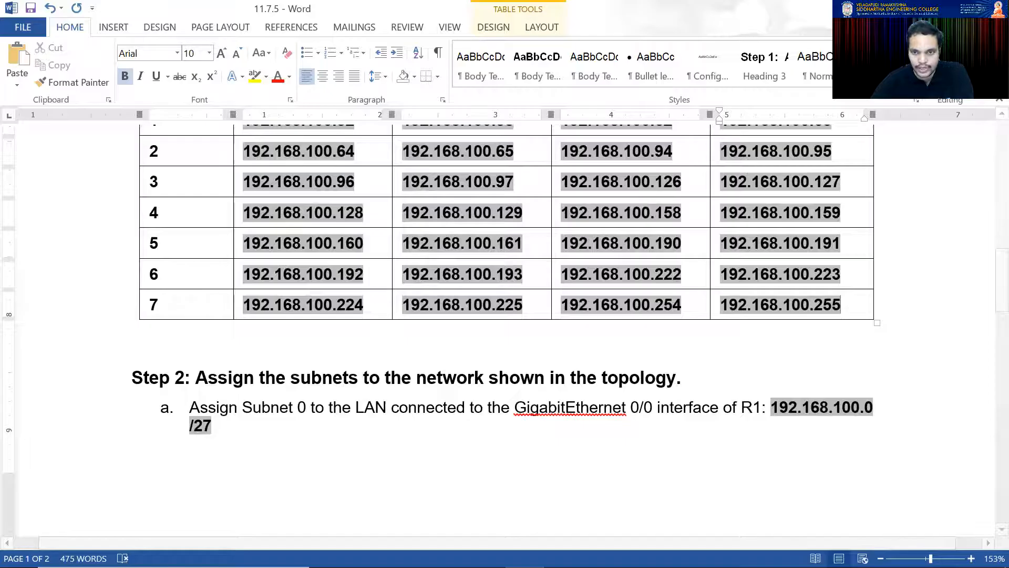
mouse_move(564, 552)
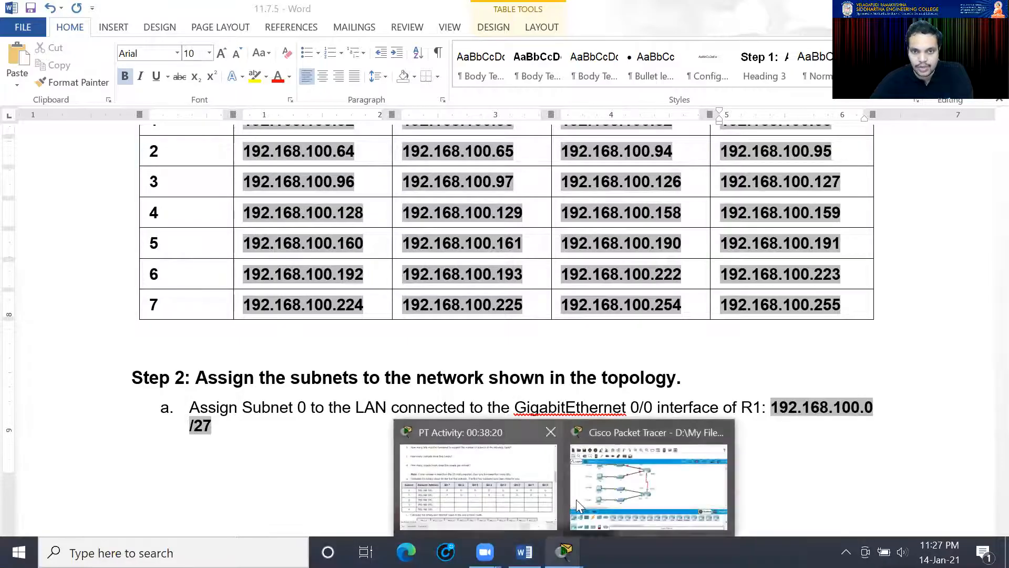
left_click(579, 506)
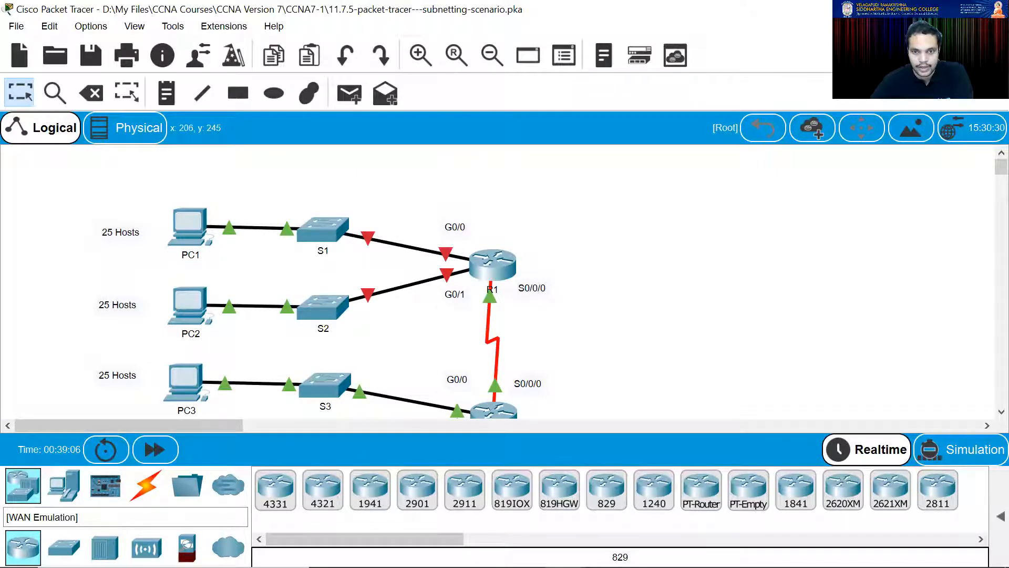
- Circle the PC1–S1 and PC2–S2 LANs on the topology, trace S1's link to R1, and clear the markings
mouse_move(157, 268)
left_mouse_down()
mouse_move(310, 267)
mouse_move(363, 245)
mouse_move(361, 209)
mouse_move(174, 197)
mouse_move(147, 254)
mouse_move(161, 269)
left_mouse_up()
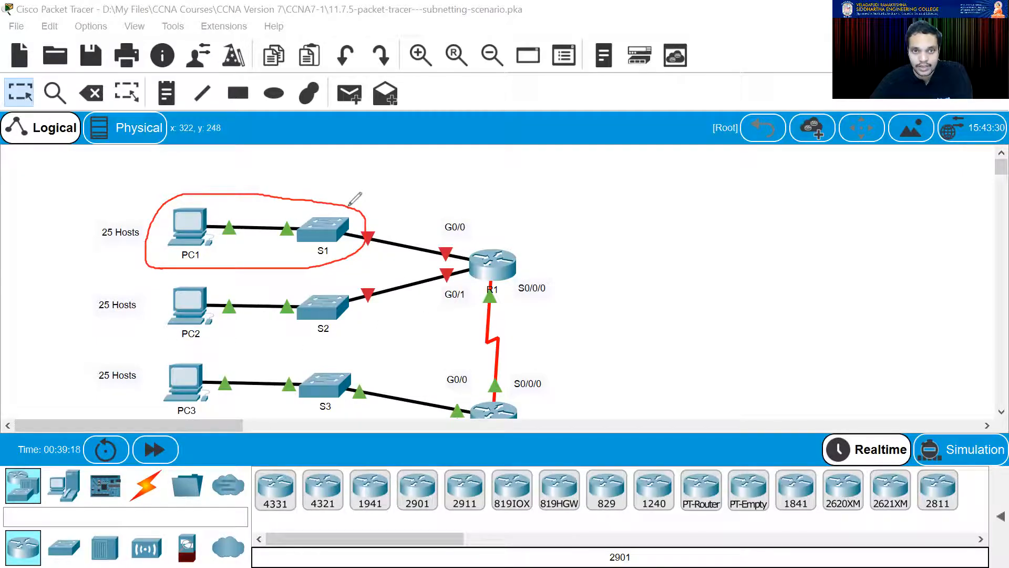
left_click_drag(450, 245, 368, 215)
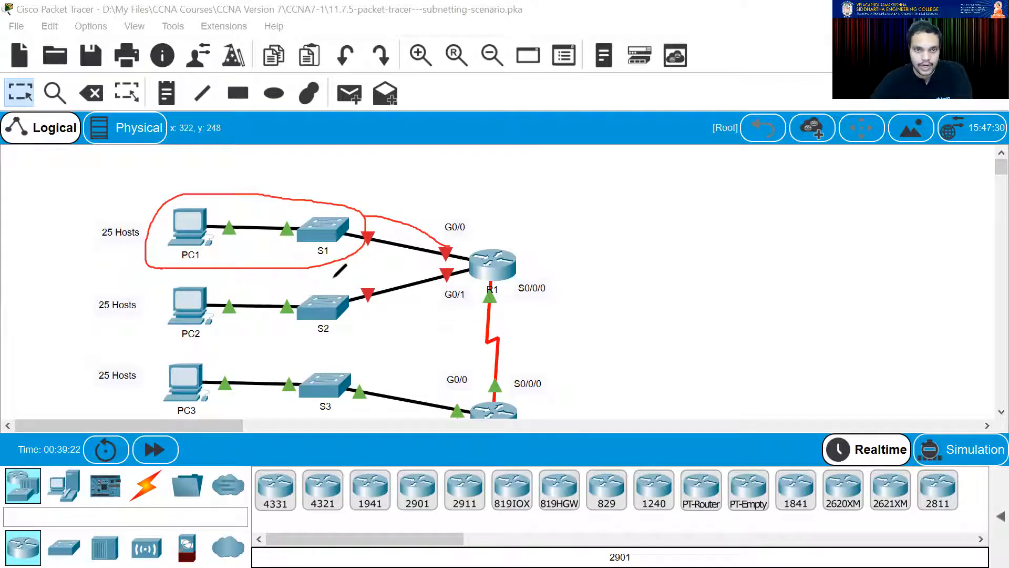
mouse_move(163, 341)
left_mouse_down()
mouse_move(322, 344)
mouse_move(374, 317)
mouse_move(379, 285)
mouse_move(173, 277)
mouse_move(154, 313)
mouse_move(161, 339)
left_mouse_up()
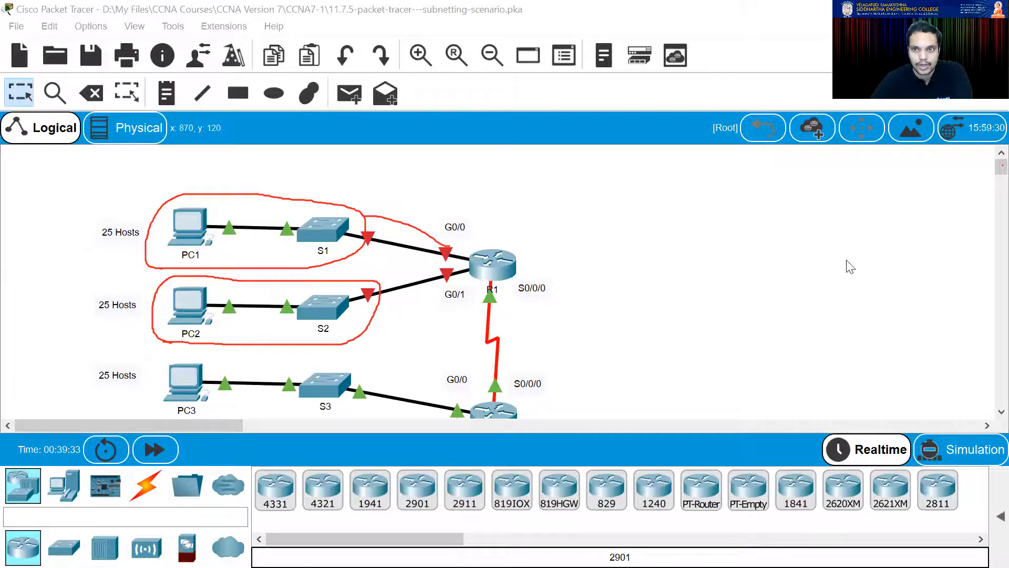
scroll(841, 263, "down", 2)
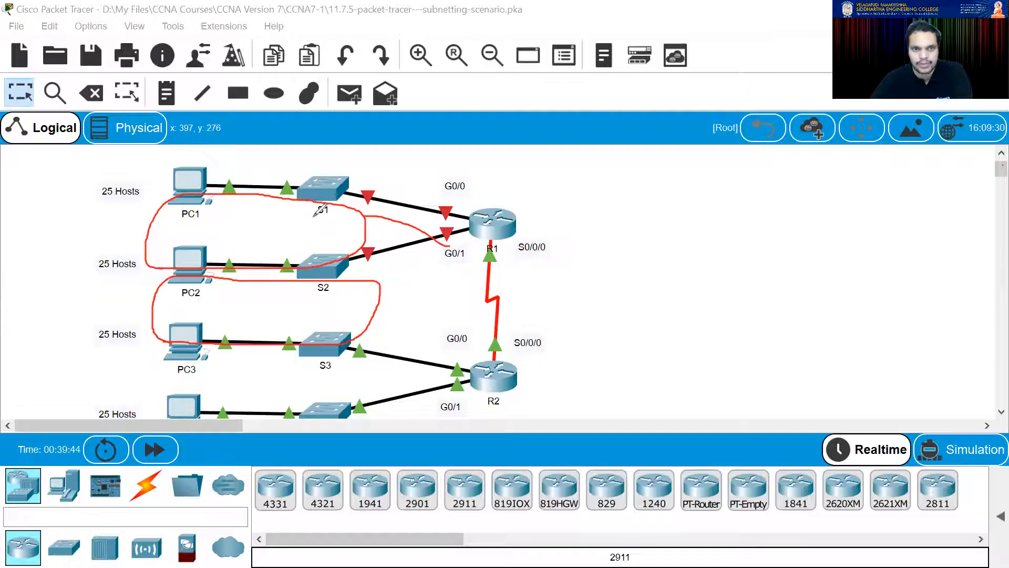
left_click(616, 112)
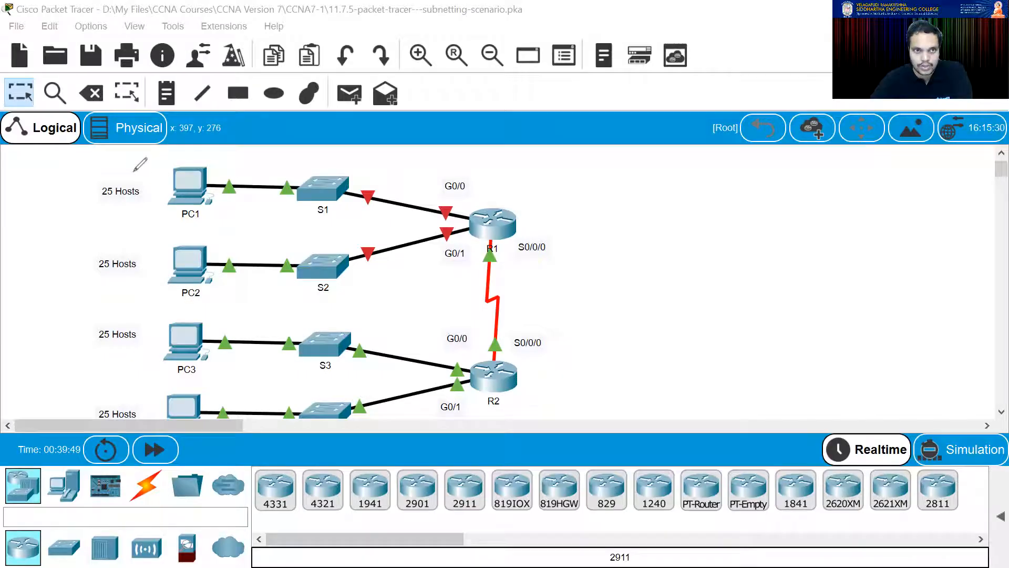
- Annotate the topology with subnet numbers 0, 1, 2 and 3 beside the four LANs and 4 beside the R1–R2 serial link
left_click_drag(87, 187, 87, 196)
left_click_drag(87, 261, 88, 280)
left_click_drag(79, 333, 92, 350)
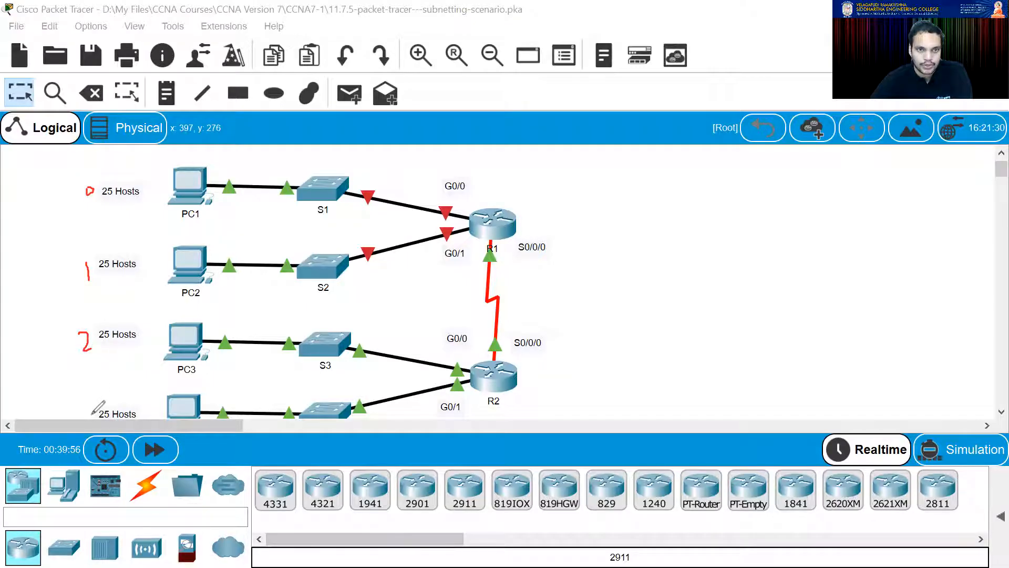
left_click_drag(84, 400, 85, 414)
mouse_move(512, 287)
left_mouse_down()
mouse_move(533, 306)
mouse_move(529, 323)
left_mouse_up()
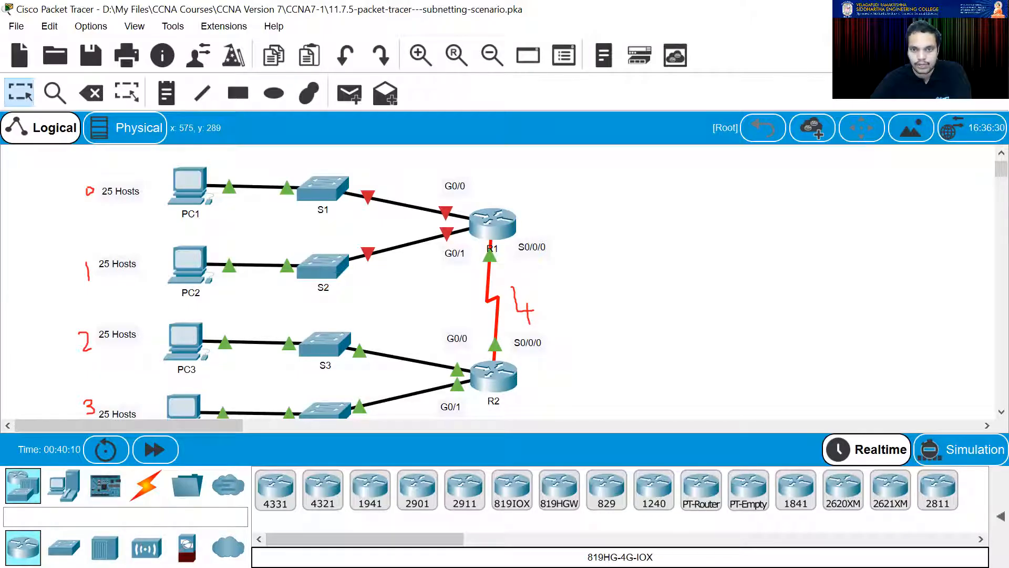
- Switch back to the Word worksheet and highlight the Step 3 guideline on assigning the first usable IP addresses to R1
key("alt+Tab")
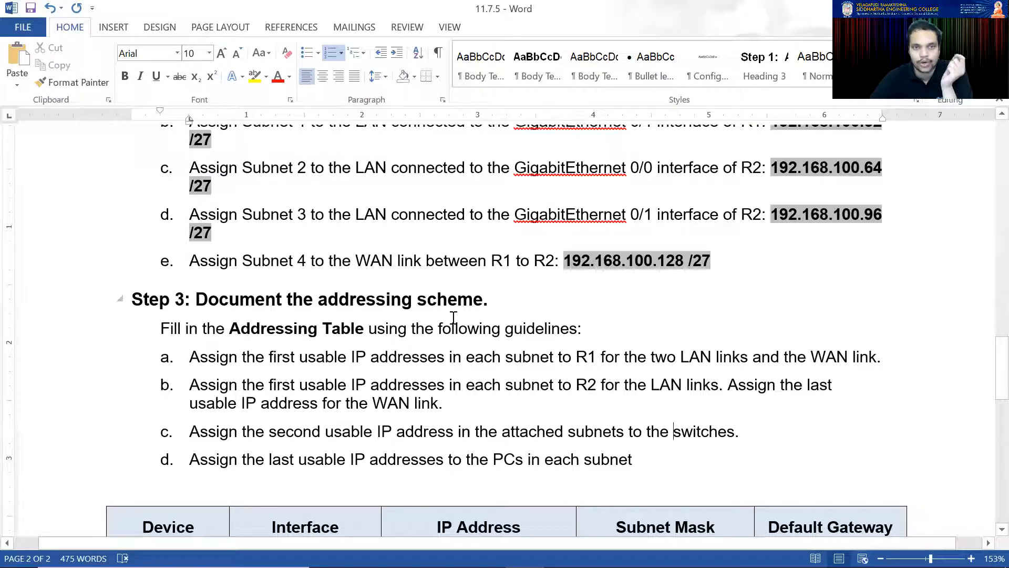
scroll(453, 321, "up", 2)
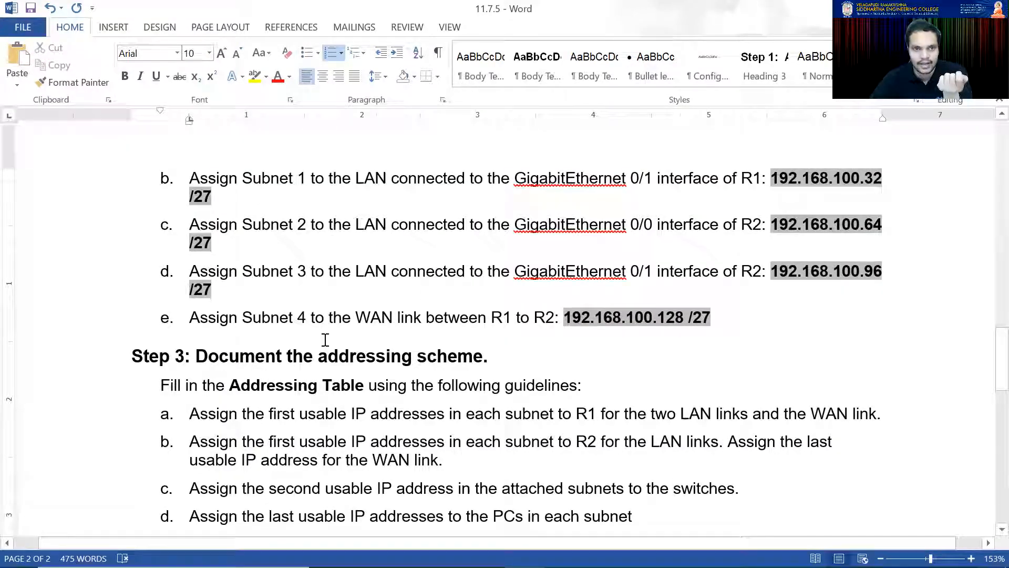
scroll(326, 339, "down", 2)
scroll(431, 326, "down", 2)
scroll(436, 326, "down", 2)
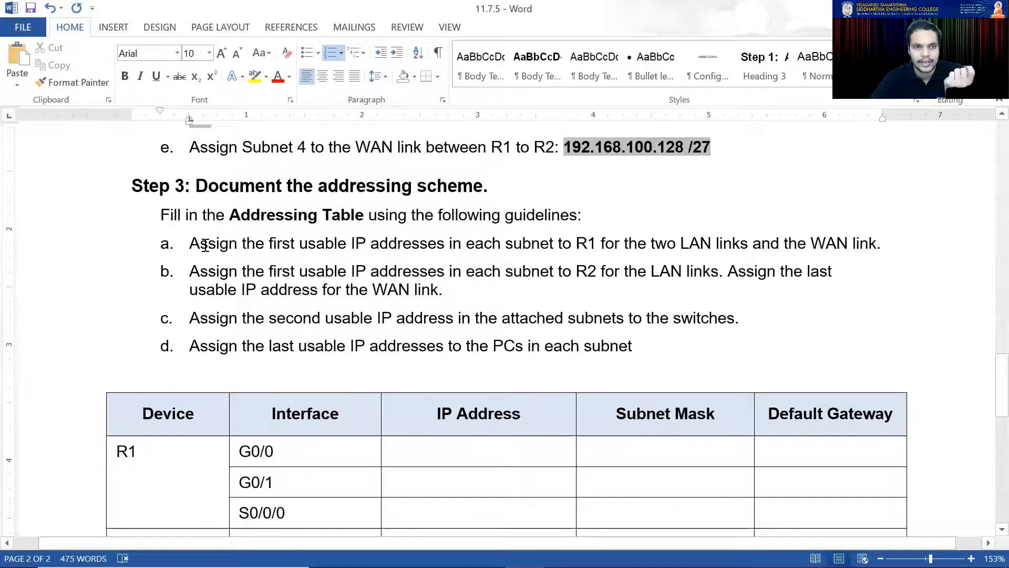
left_click_drag(190, 244, 877, 245)
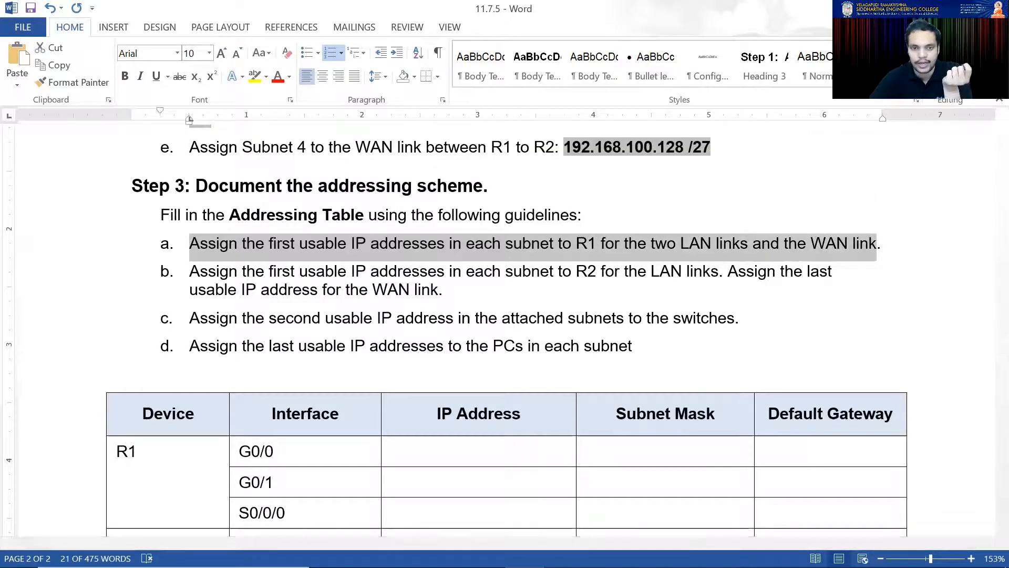
- Switch to Packet Tracer to check the topology, and examine the Step 2 and Step 3 instructions in the PT Activity window
left_click(791, 317)
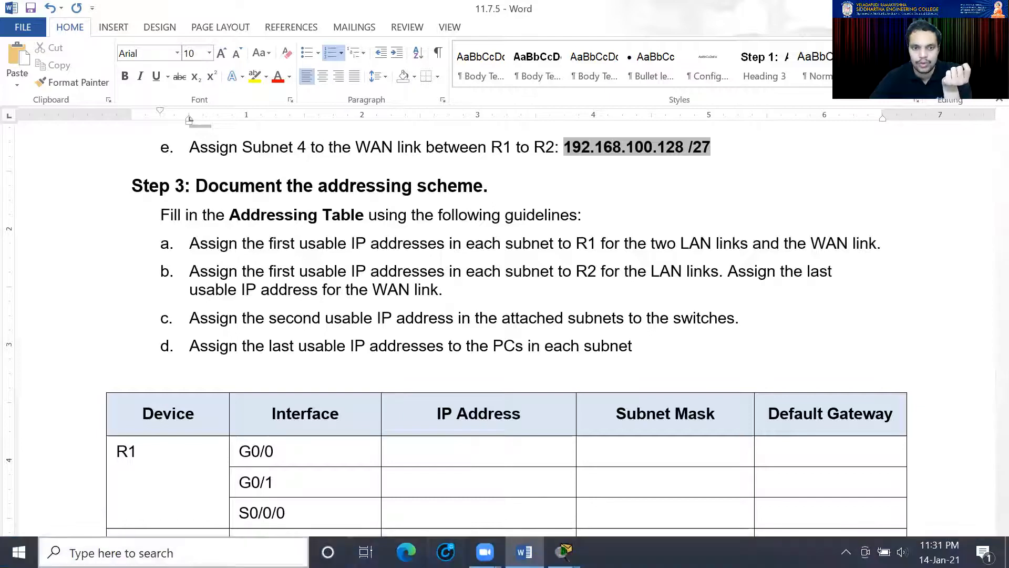
mouse_move(564, 552)
left_click(650, 471)
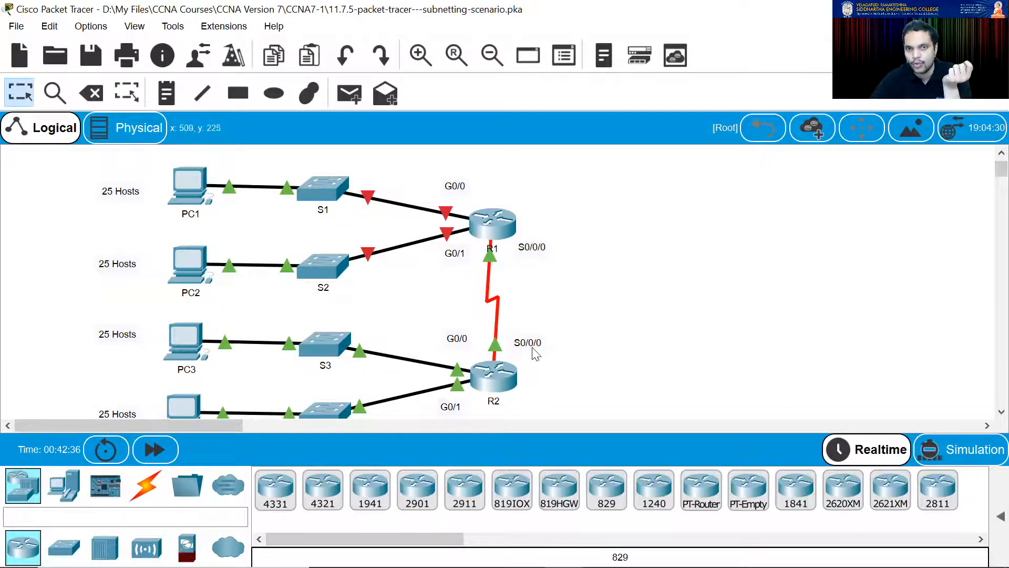
mouse_move(557, 567)
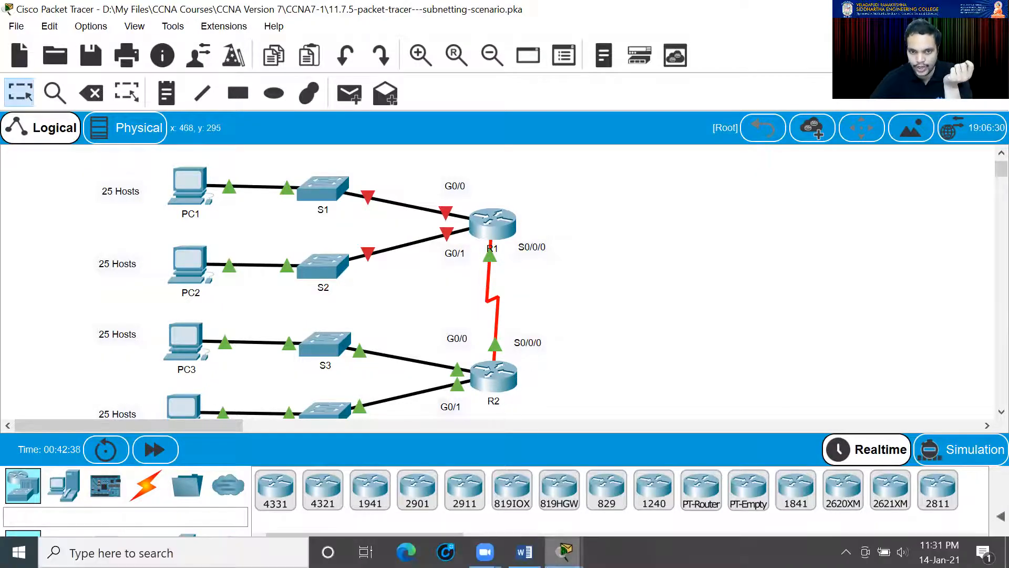
left_click(476, 476)
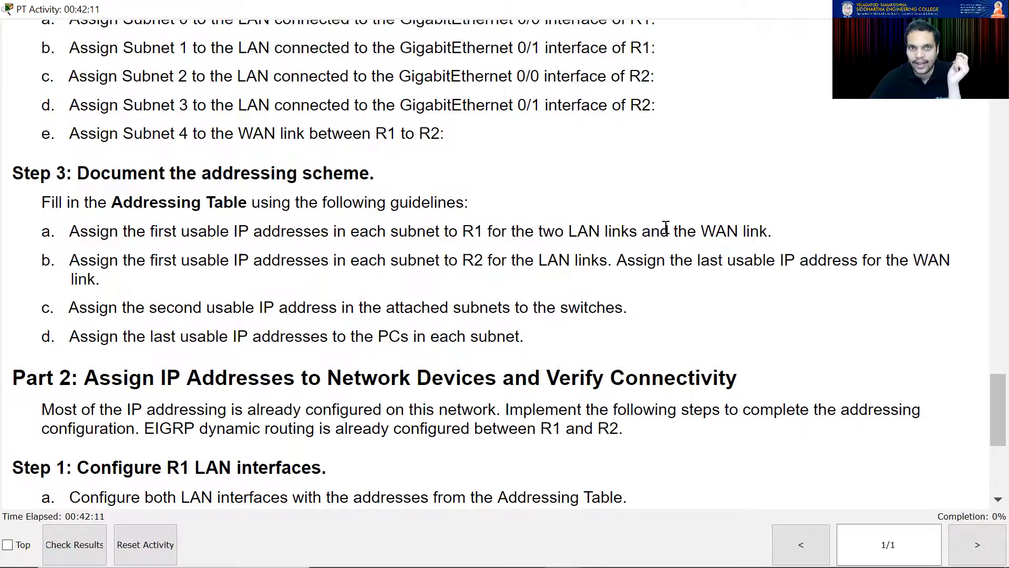
scroll(660, 226, "up", 4)
scroll(616, 274, "down", 1)
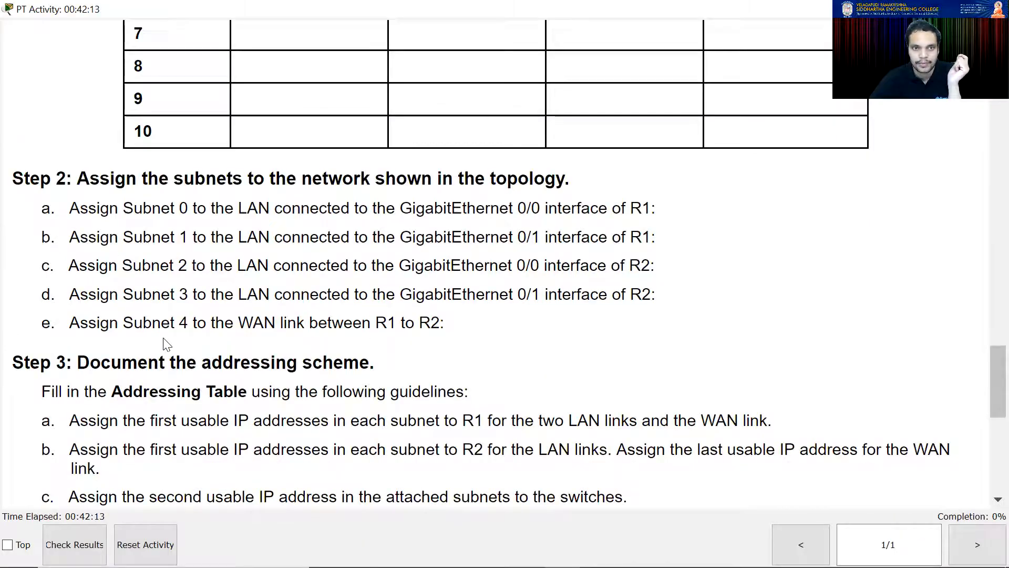
left_click_drag(175, 322, 206, 322)
left_click(715, 436)
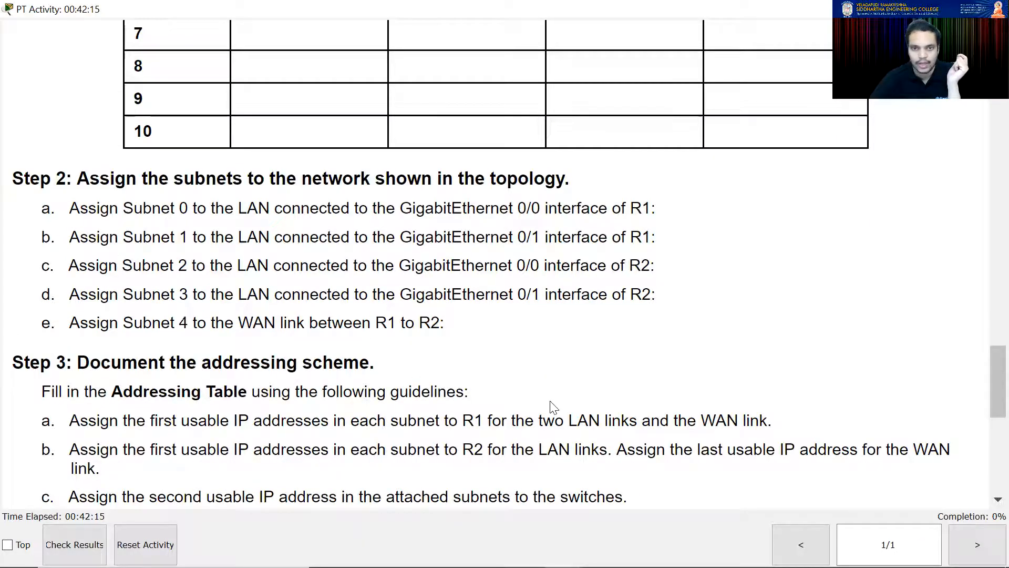
scroll(537, 410, "down", 1)
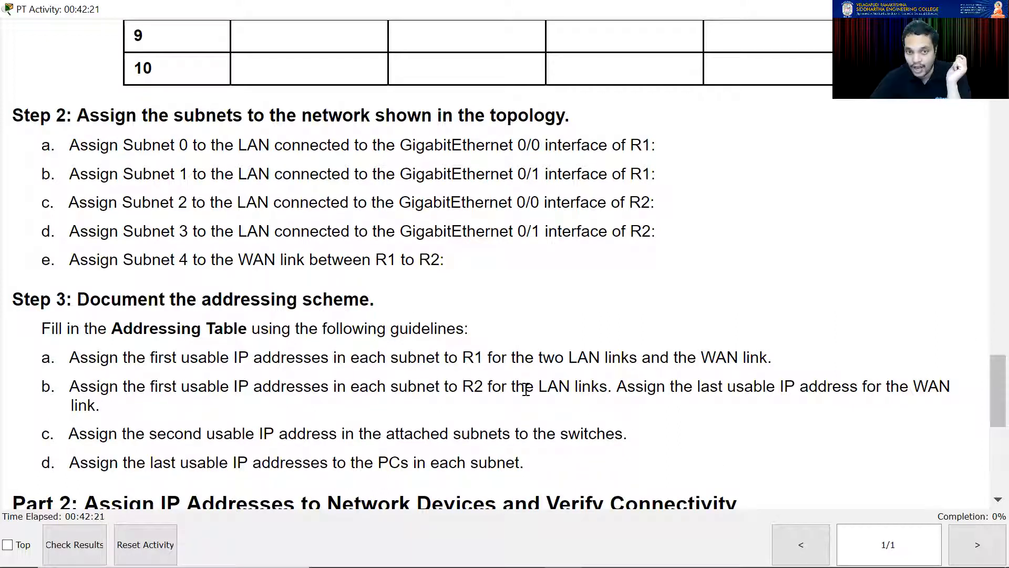
- Highlight the Step 3 guidelines on R2's WAN address, the switches and the PCs, and review the list from guideline a to d
left_click_drag(700, 388, 844, 387)
left_click(196, 405)
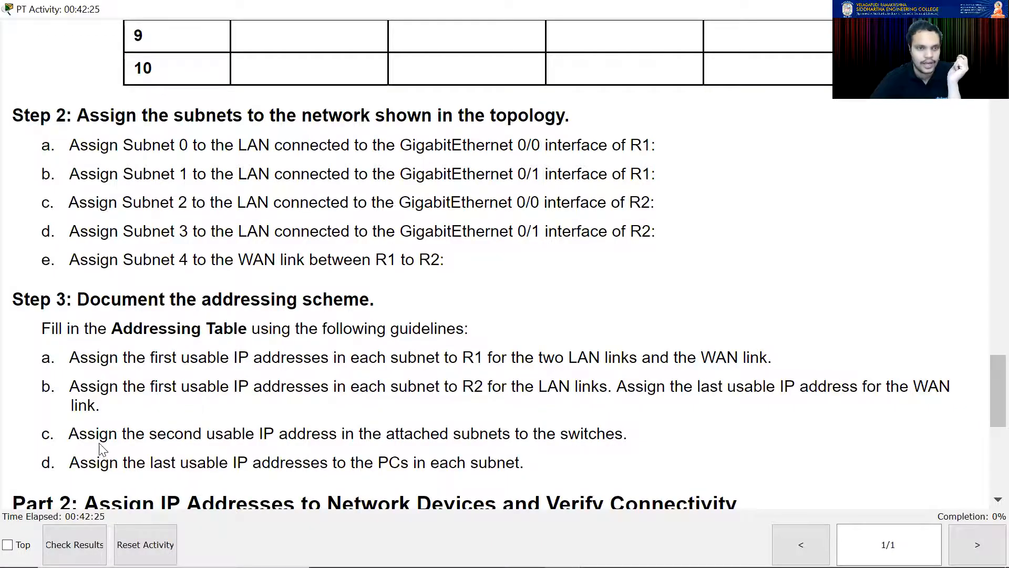
scroll(84, 427, "down", 1)
left_click_drag(88, 372, 636, 382)
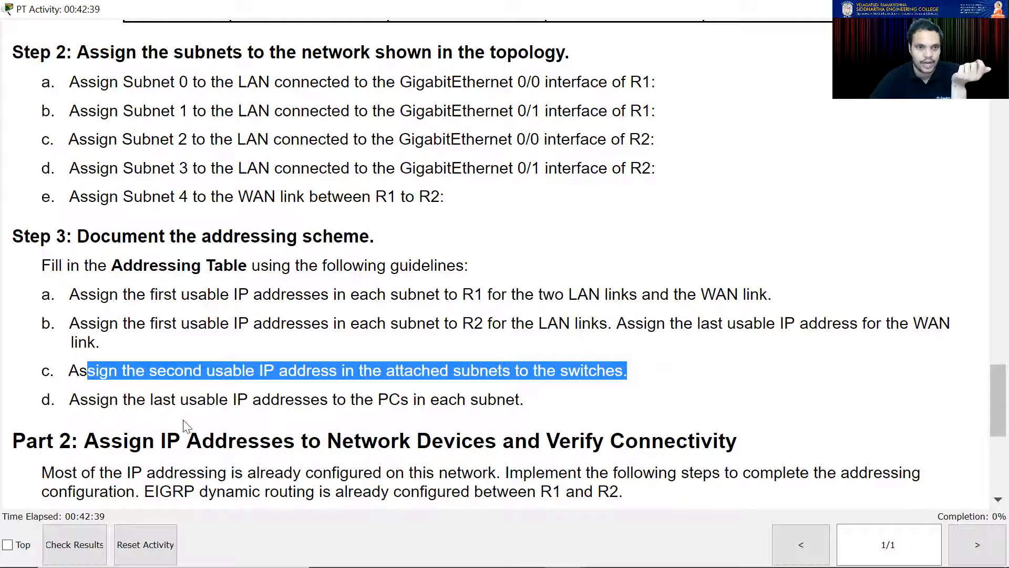
left_click(137, 408)
left_click_drag(115, 402, 526, 402)
left_click(230, 299)
left_click_drag(74, 296, 188, 392)
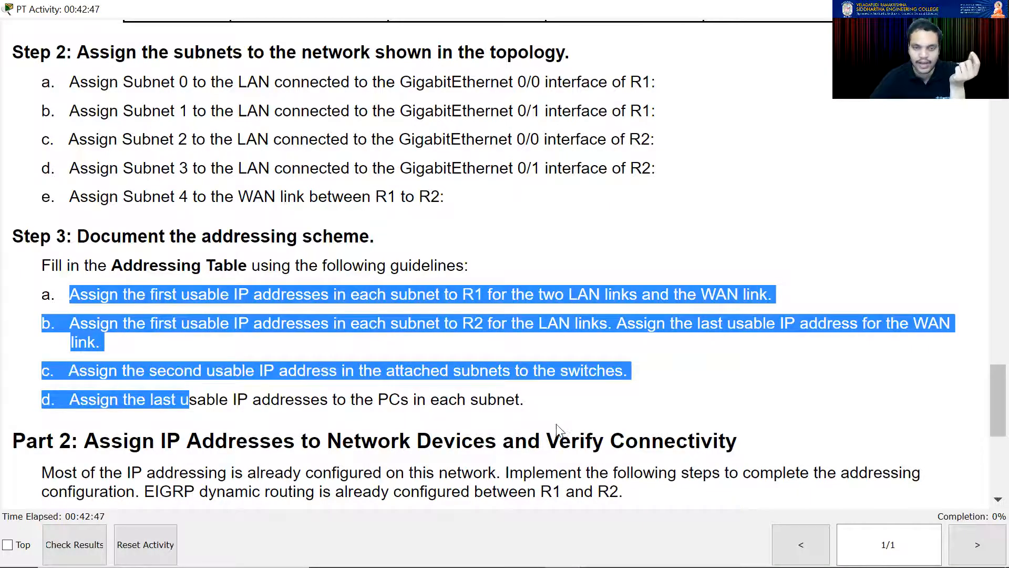
- Switch back to the Word worksheet, consult the Subnet Table, and enter 192.168.100.1 as the IP address of R1's G0/0 in the addressing table
left_click(524, 552)
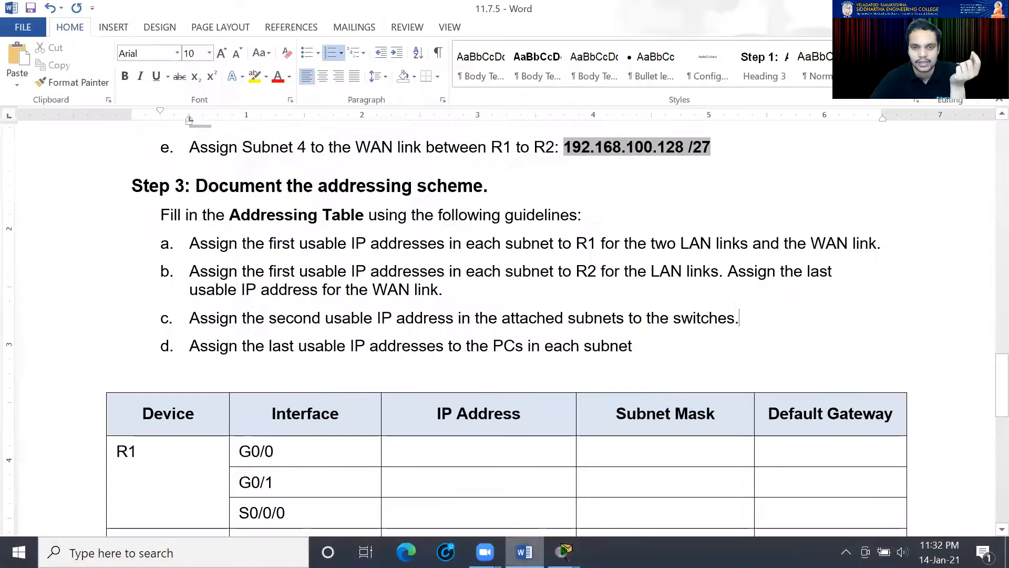
scroll(430, 368, "down", 3)
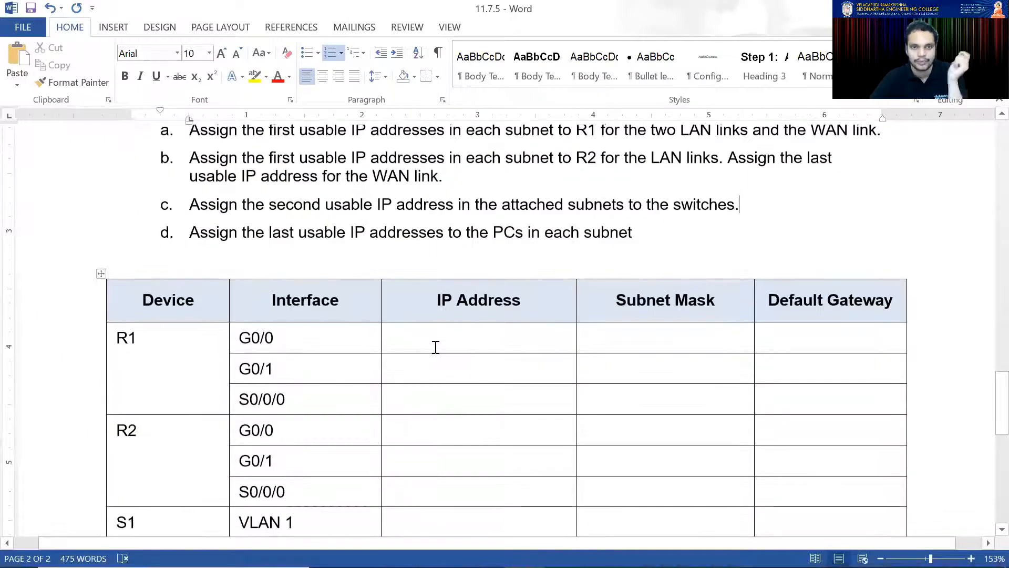
left_click(435, 345)
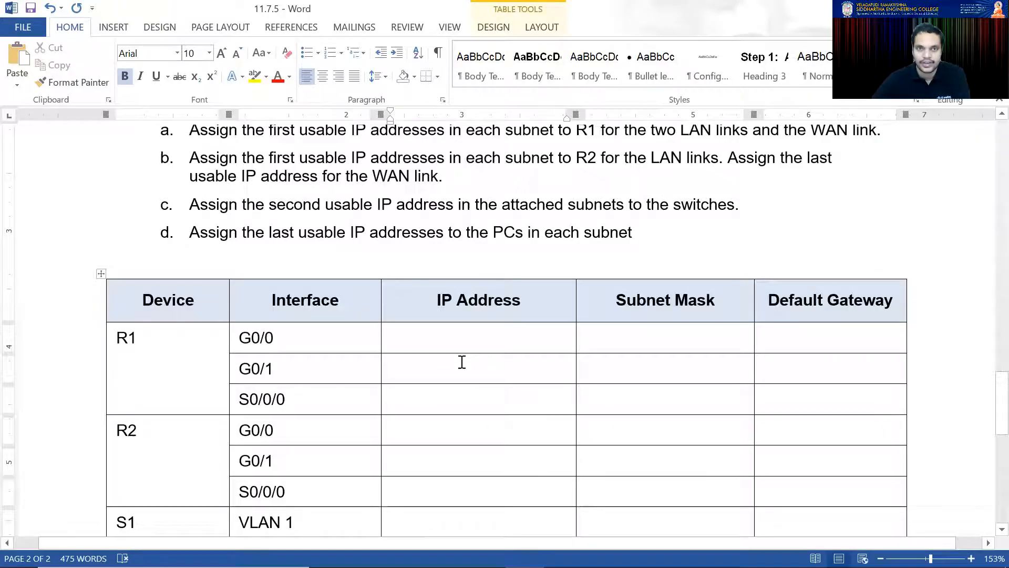
scroll(462, 362, "up", 4)
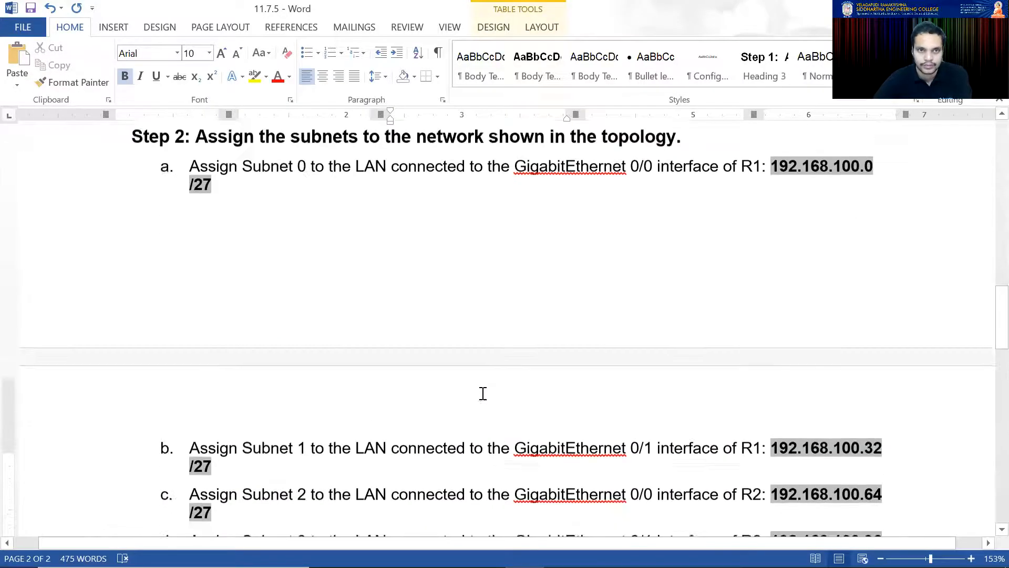
scroll(437, 399, "down", 3)
scroll(438, 412, "up", 10)
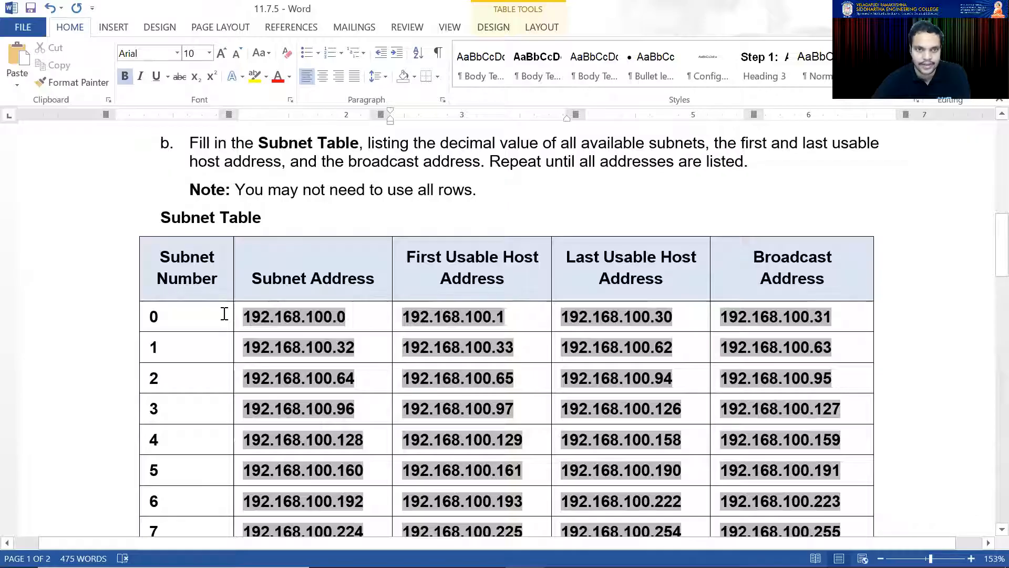
scroll(499, 326, "down", 1)
scroll(515, 342, "down", 10)
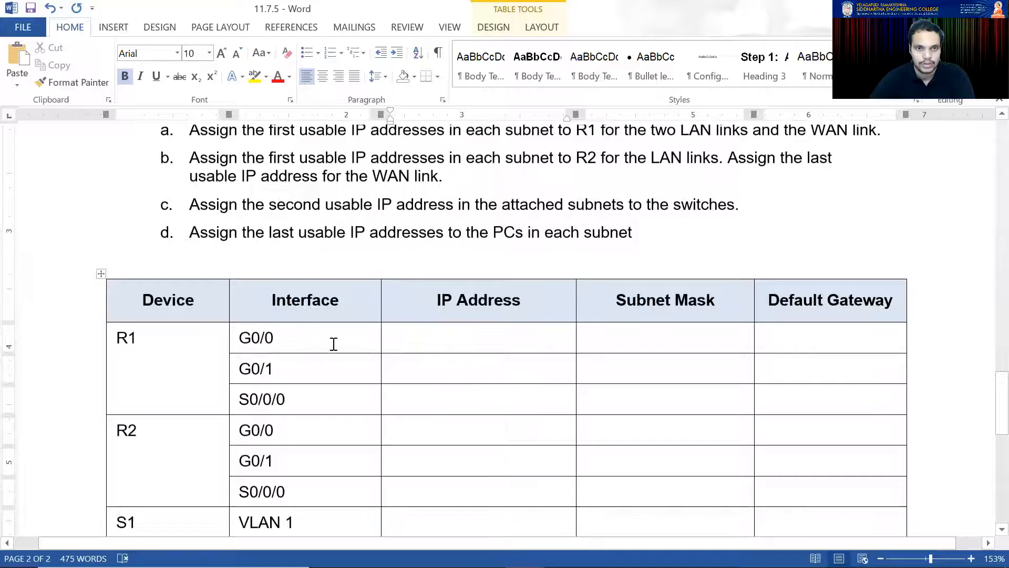
left_click(437, 338)
type("1")
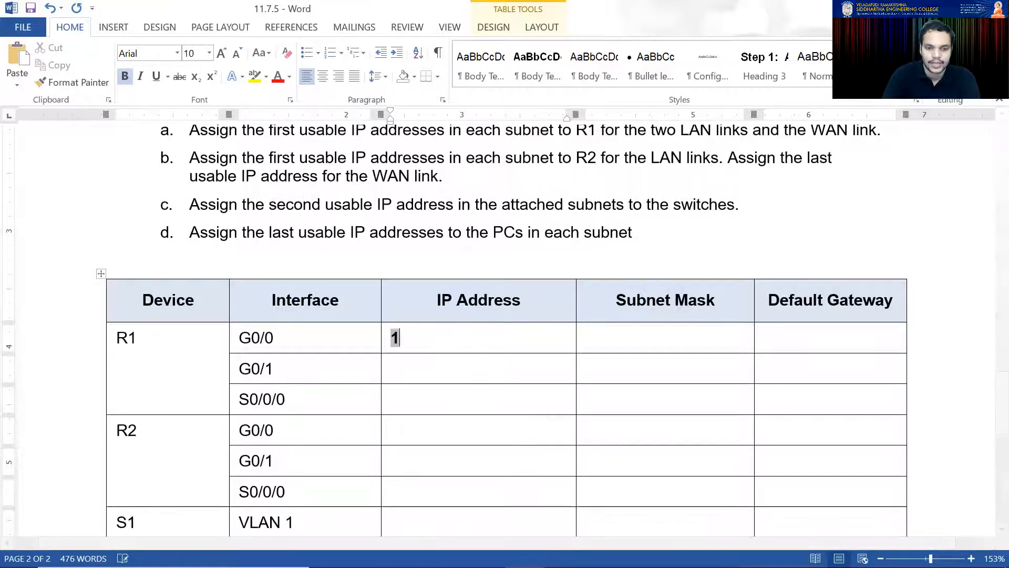
type("92.168")
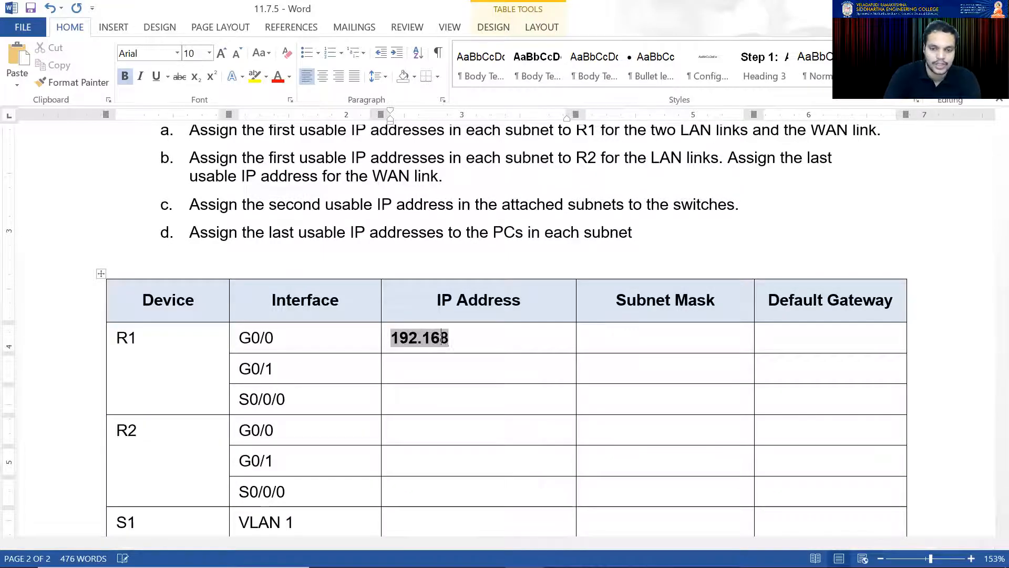
type(".100.1")
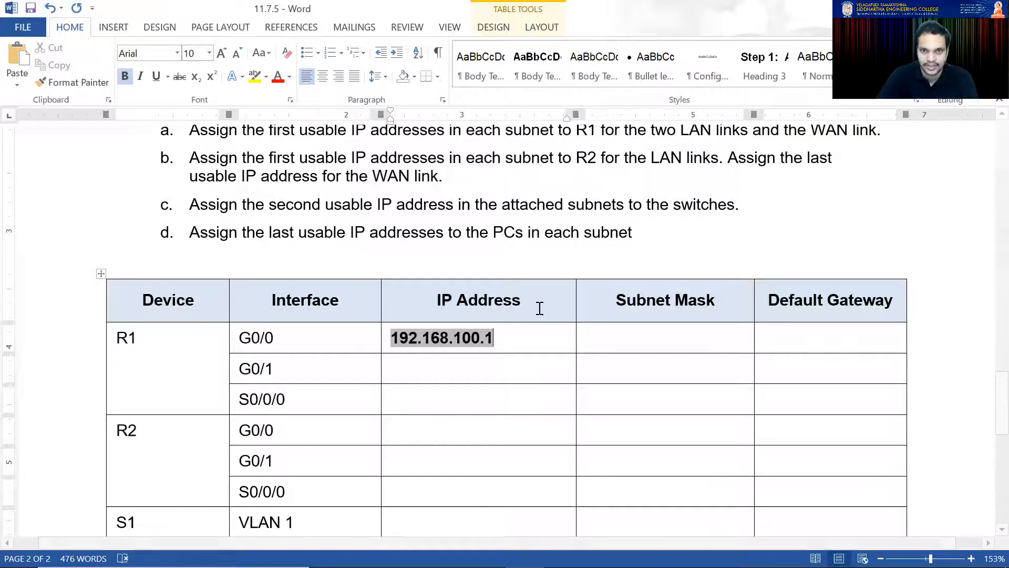
- Enter 255.255.255.224 as the subnet mask for R1's G0/0 interface
left_click_drag(502, 337, 396, 341)
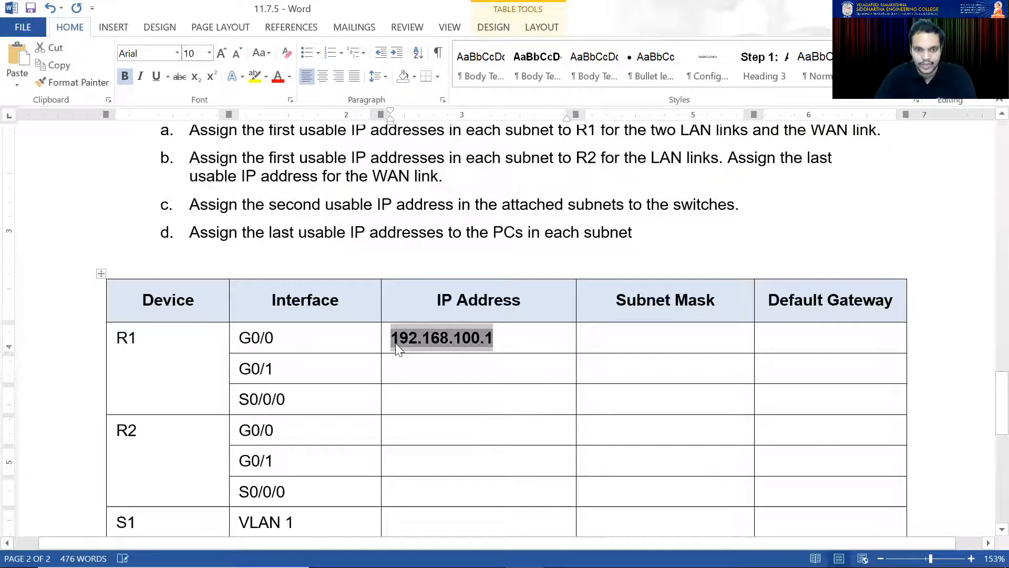
left_click(591, 336)
type("255.255.255.2")
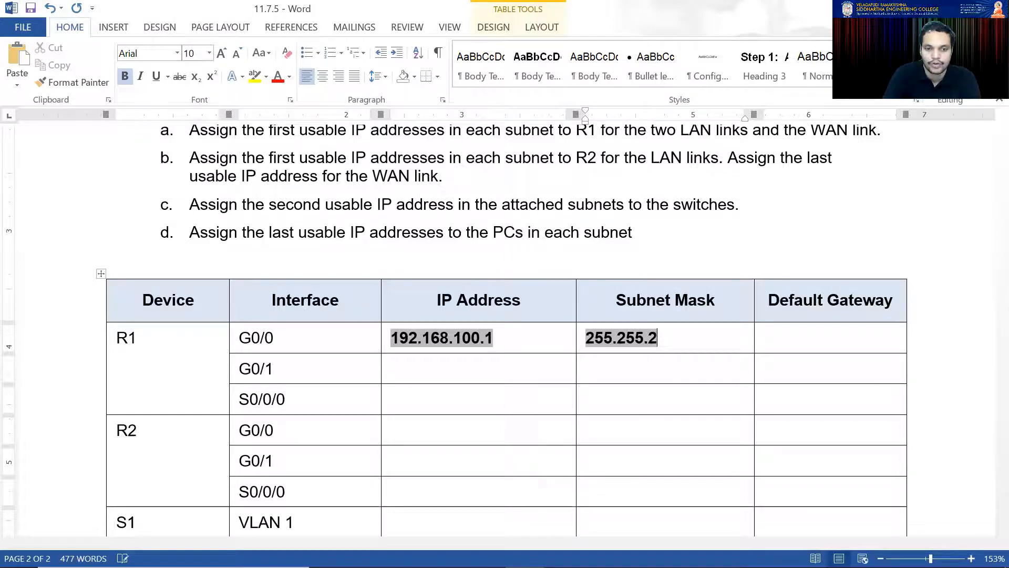
type("24")
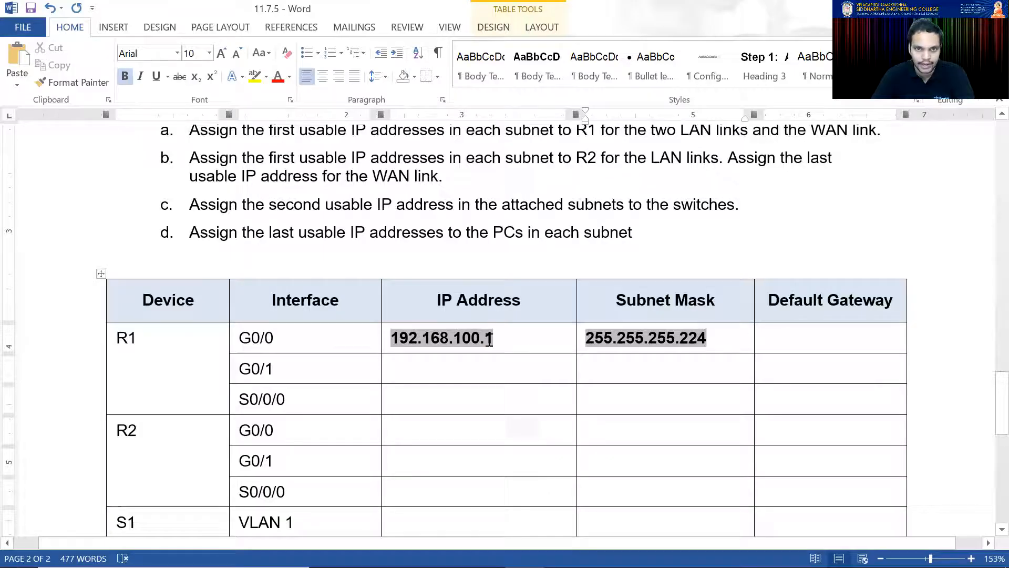
- Check the R1 LANs on the Packet Tracer topology, enter 192.168.100.33 as R1 G0/1's IP address in Word, and verify it against the Subnet Table
left_click_drag(498, 339, 394, 338)
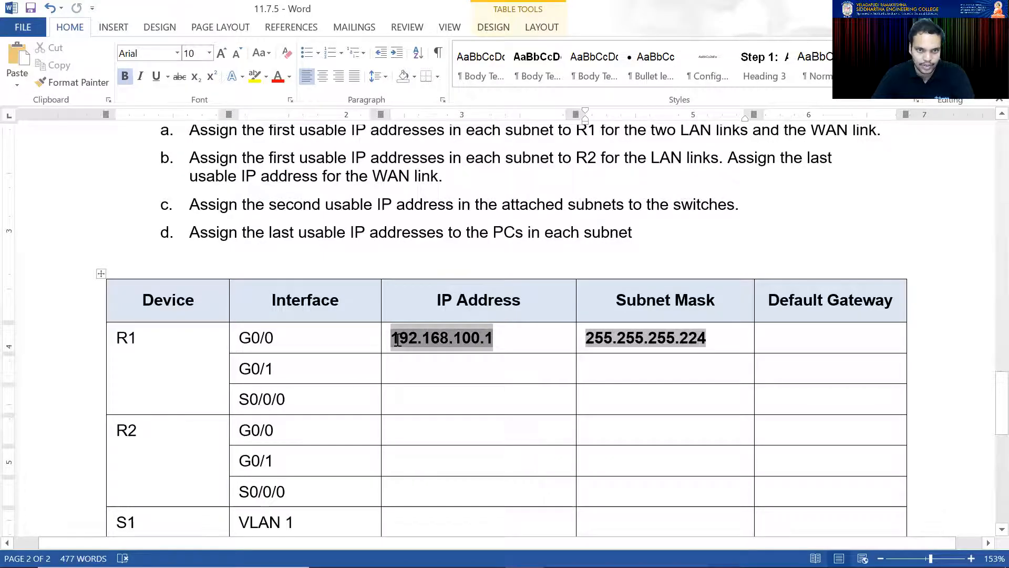
mouse_move(565, 562)
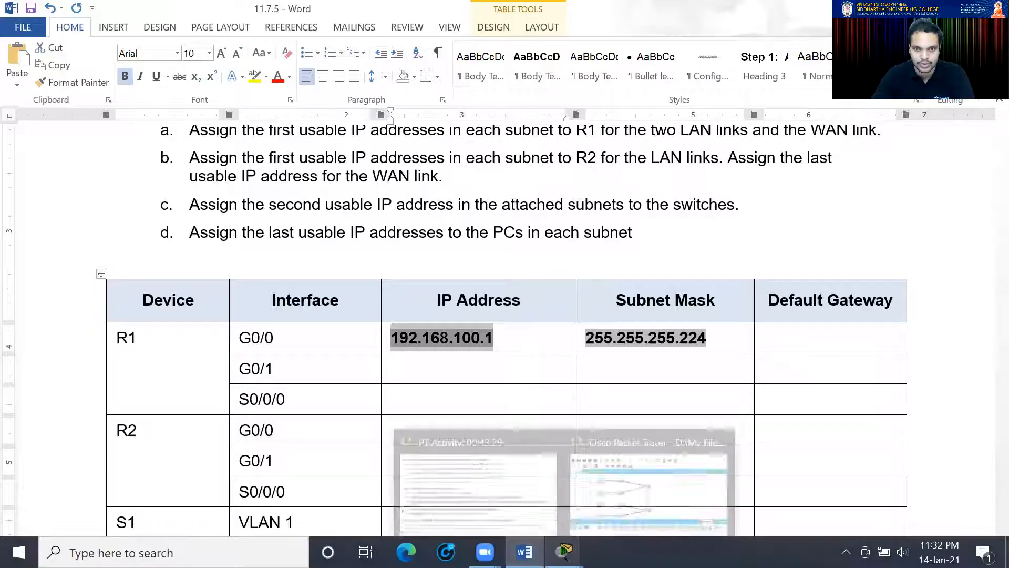
left_click(623, 452)
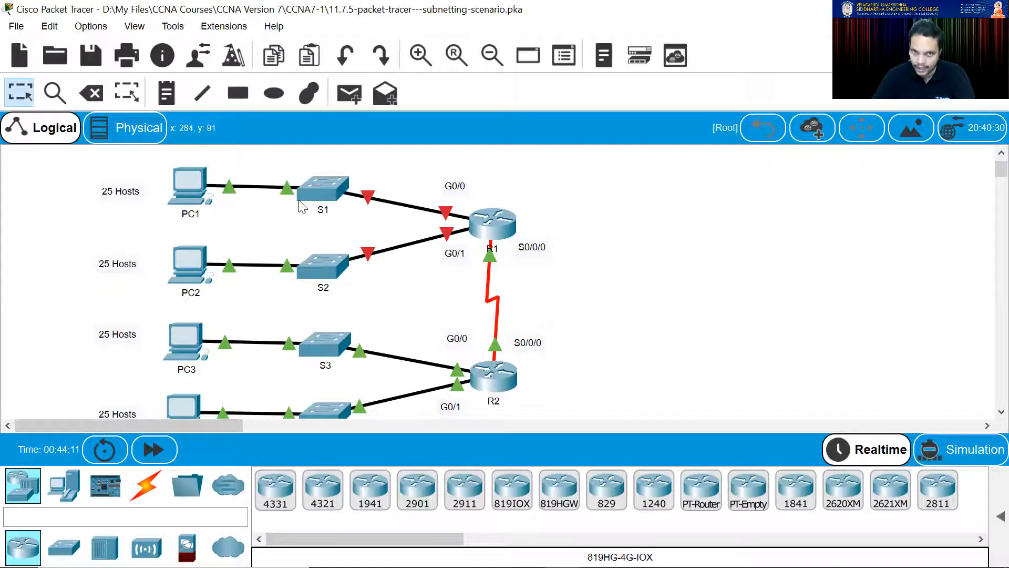
mouse_move(524, 552)
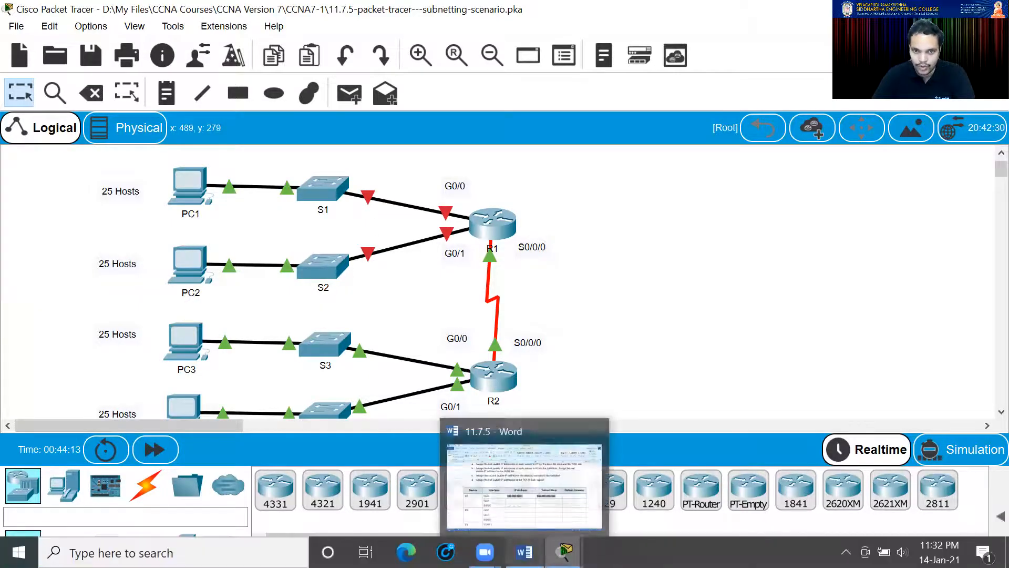
left_click(489, 483)
left_click(454, 372)
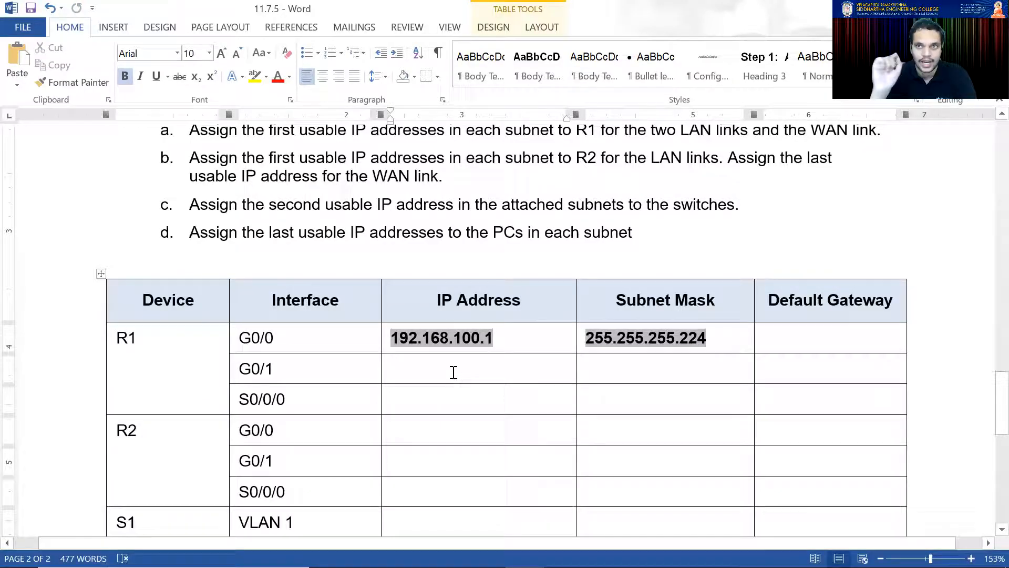
type("192")
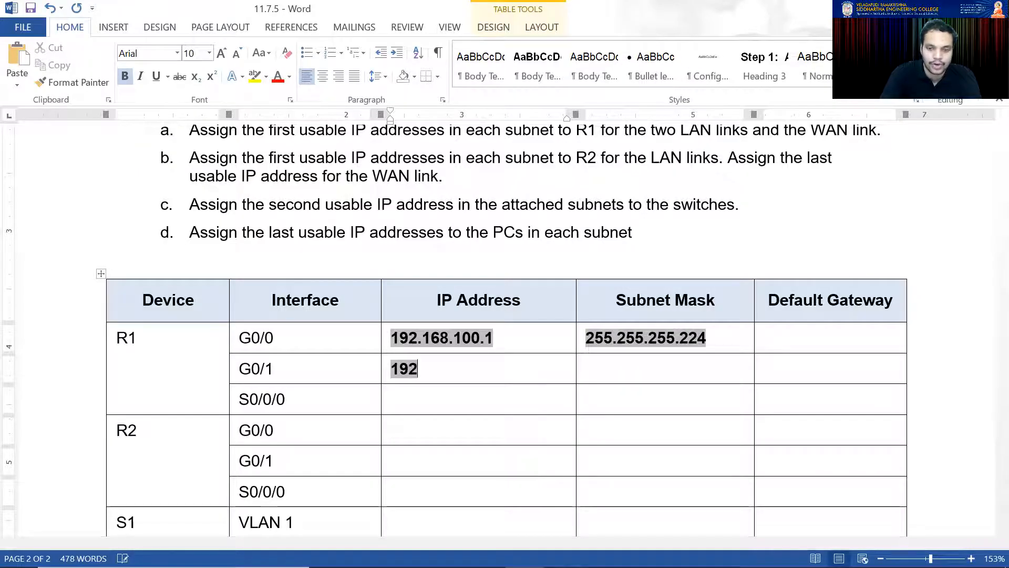
type(".168")
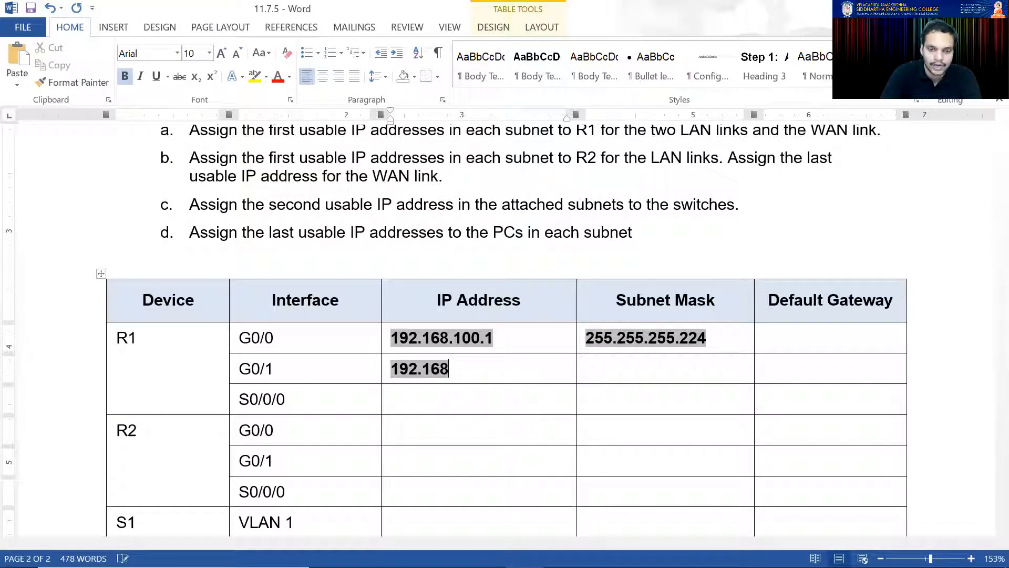
type(".100.33")
scroll(489, 351, "up", 15)
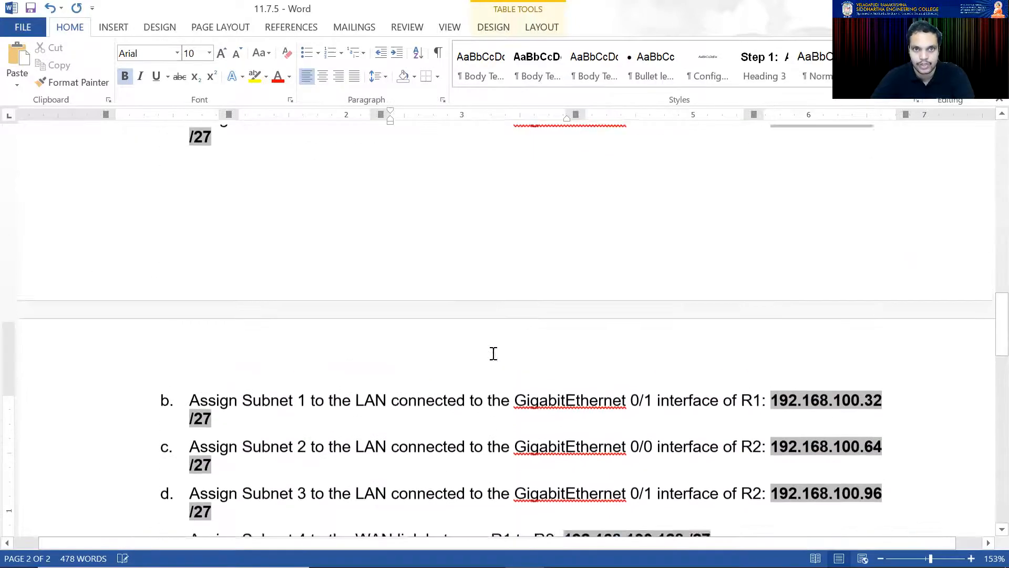
scroll(523, 233, "up", 3)
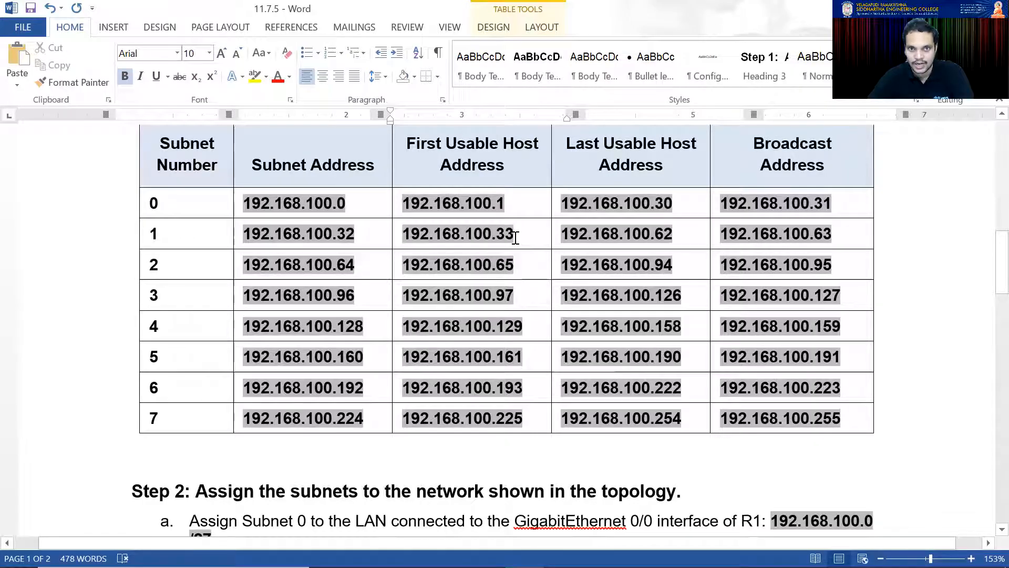
- Copy the subnet mask 255.255.255.224 from R1's G0/0 row into the G0/1 row of the addressing table
scroll(605, 365, "down", 18)
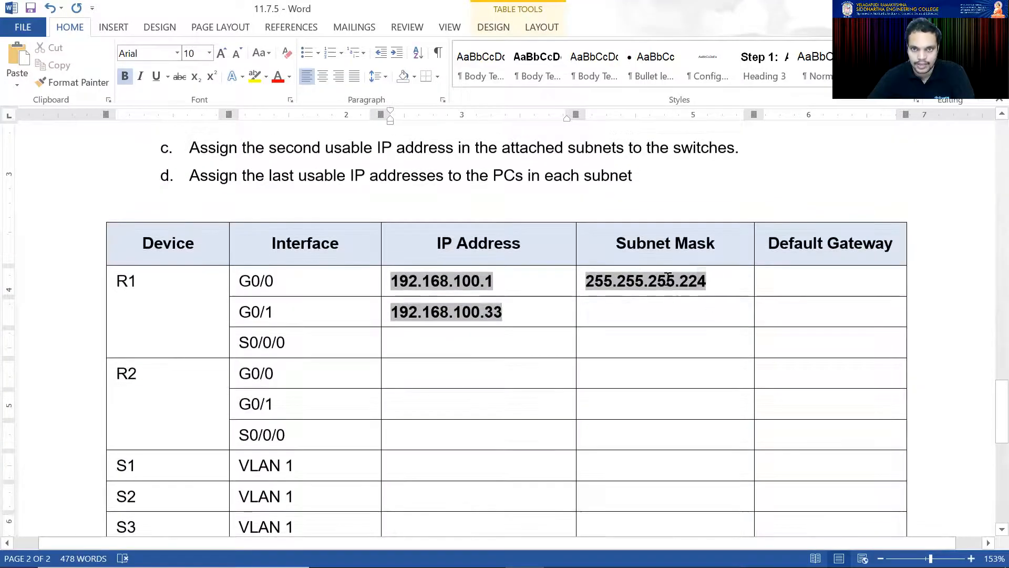
left_click_drag(715, 281, 589, 279)
key("ctrl+c")
left_click(606, 315)
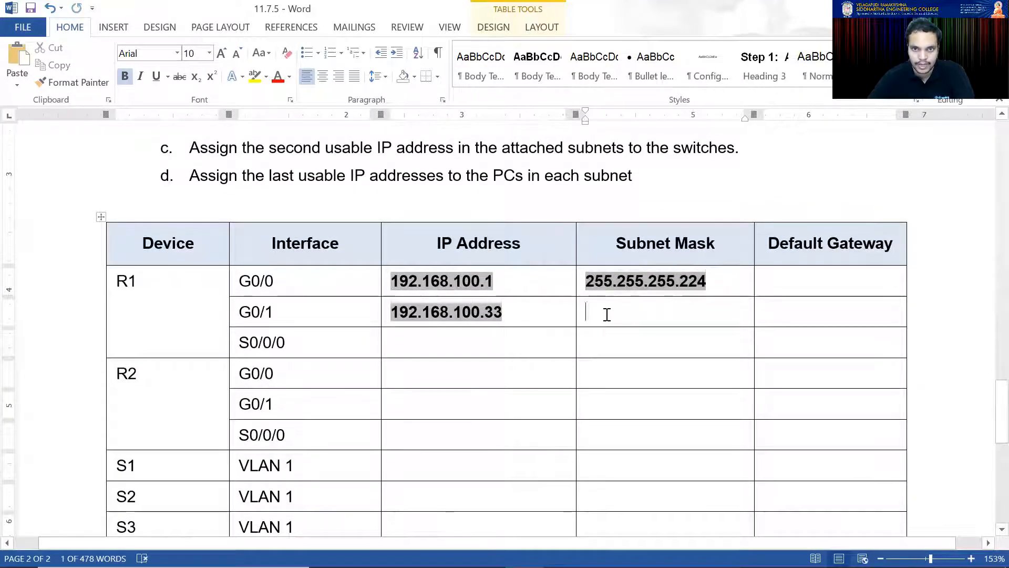
key("ctrl+v")
- Review the Step 3 WAN guideline, the Subnet 4 assignment and the Subnet 4 row of the Subnet Table for R1's S0/0/0
left_click(443, 343)
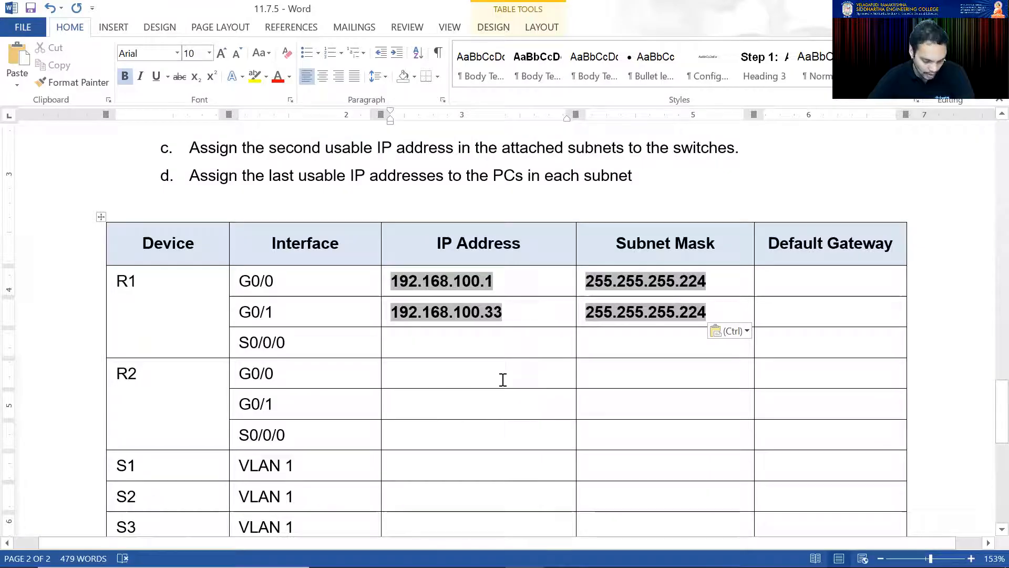
scroll(469, 363, "up", 6)
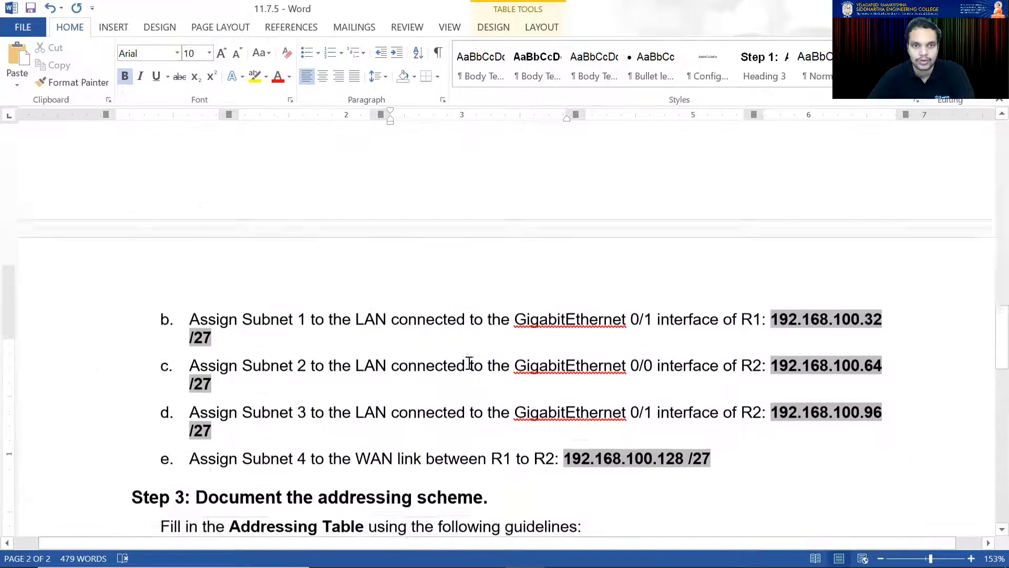
scroll(466, 361, "down", 2)
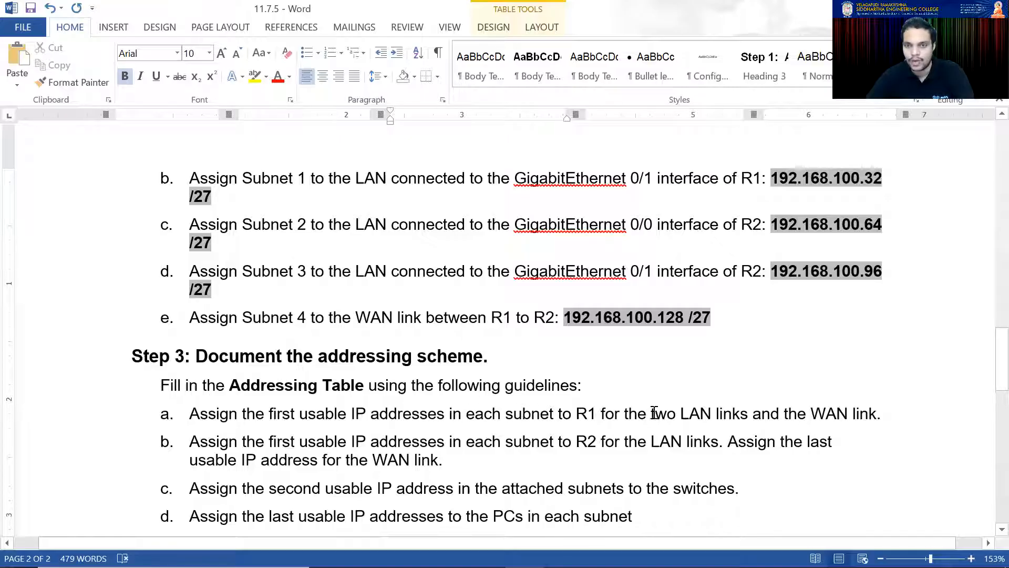
double_click(818, 416)
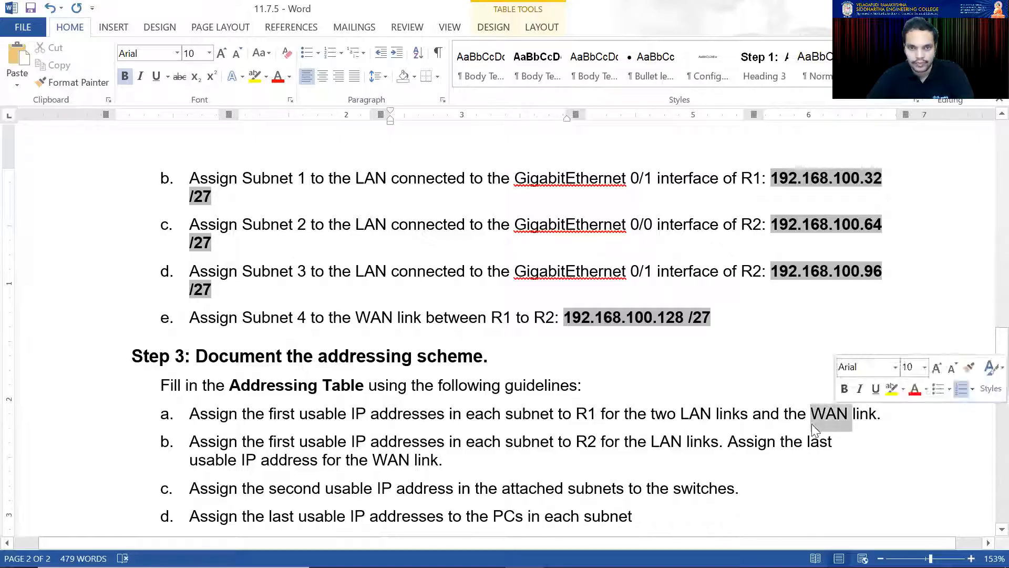
left_click(704, 442)
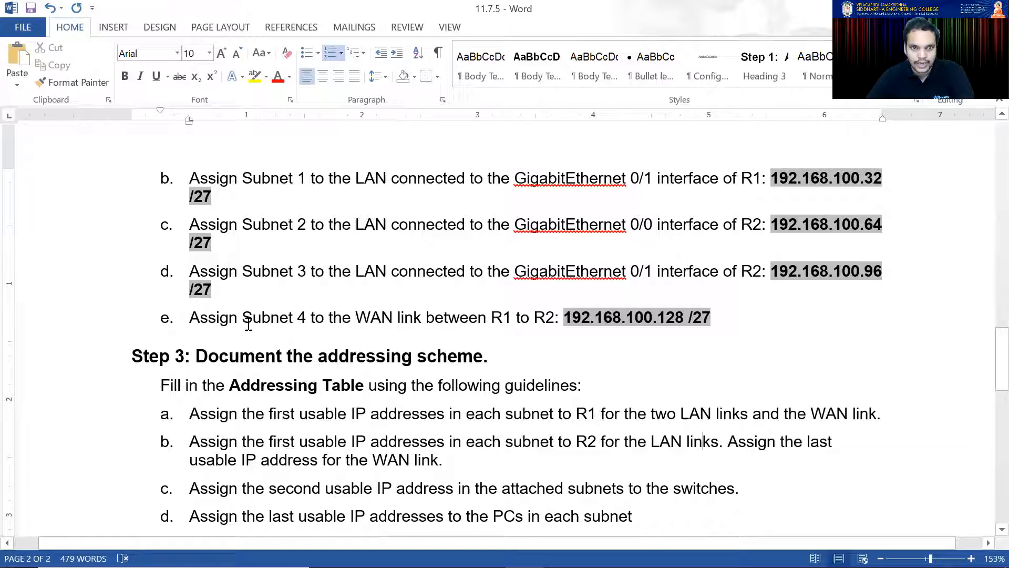
left_click_drag(243, 318, 329, 321)
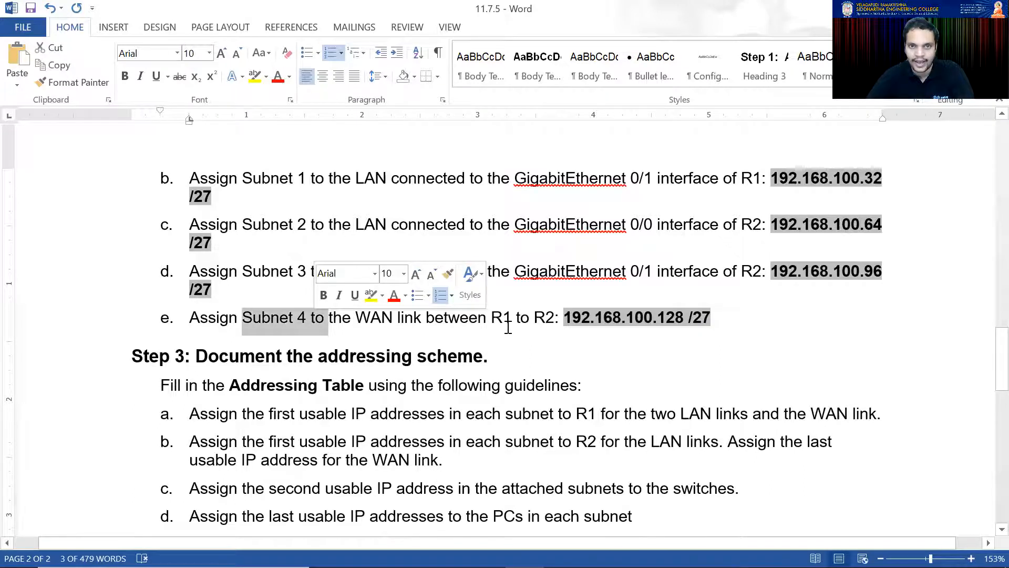
scroll(421, 355, "up", 8)
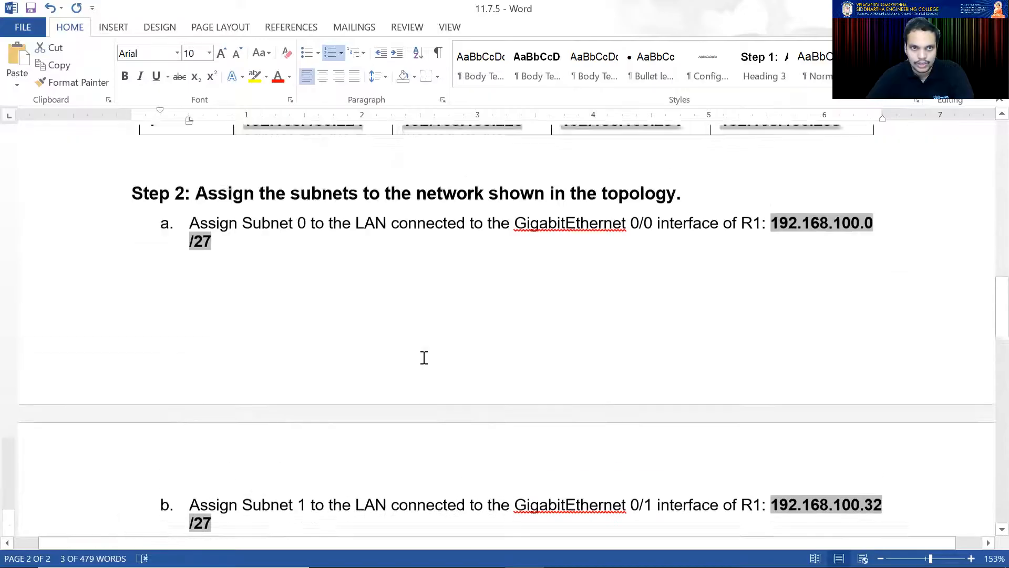
scroll(413, 362, "up", 3)
left_click_drag(245, 382, 404, 383)
scroll(518, 412, "down", 7)
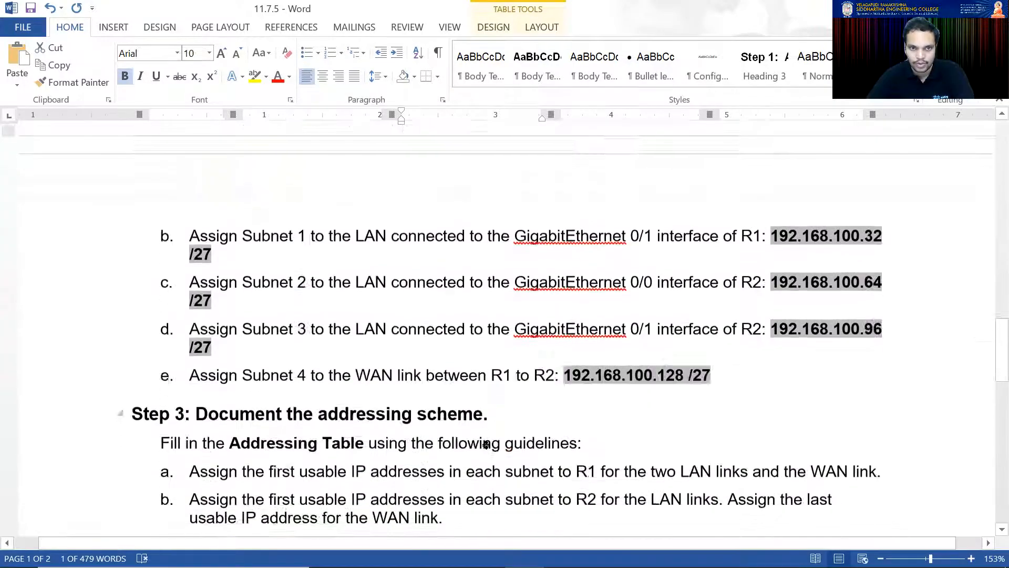
- Copy R1 G0/1's IP address into R1's S0/0/0 row and edit it to 192.168.100.129
scroll(487, 444, "down", 10)
scroll(485, 453, "up", 6)
left_click_drag(509, 261, 392, 257)
key("ctrl+c")
left_click(410, 286)
key("ctrl+v")
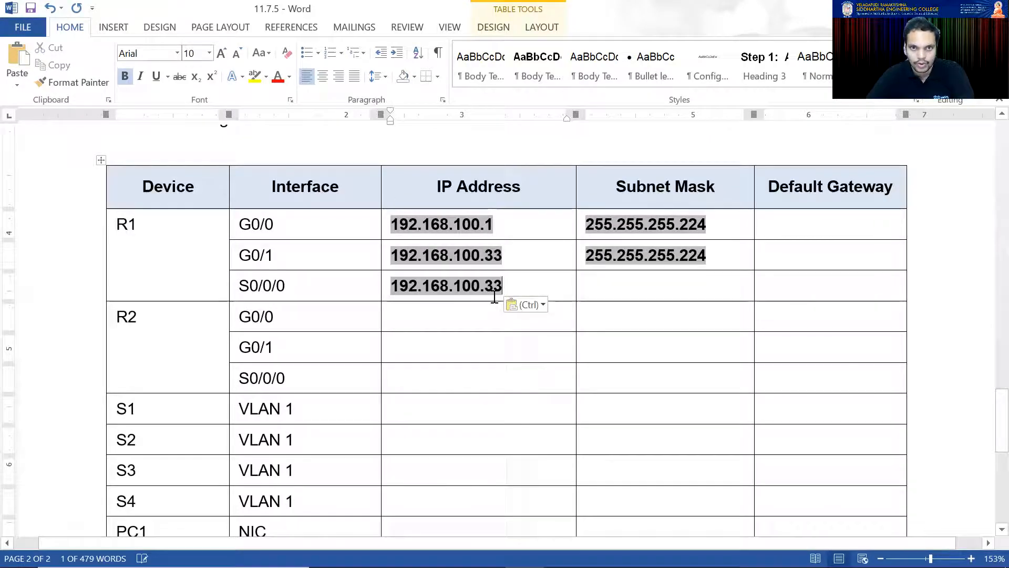
key("BackSpace")
key("BackSpace")
type("129")
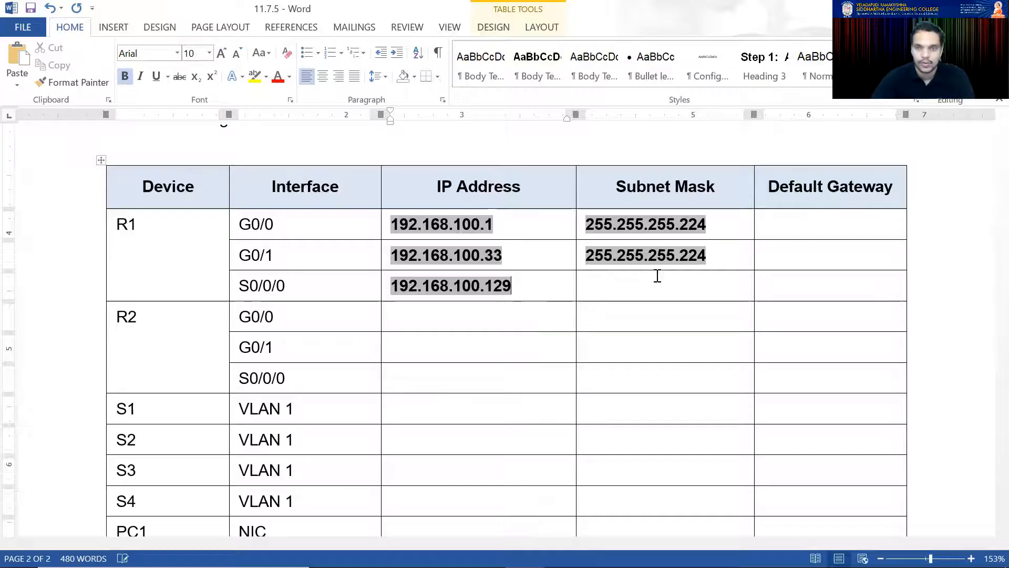
- Fill in the subnet mask 255.255.255.224 for R1's S0/0/0 interface
left_click_drag(707, 256, 616, 269)
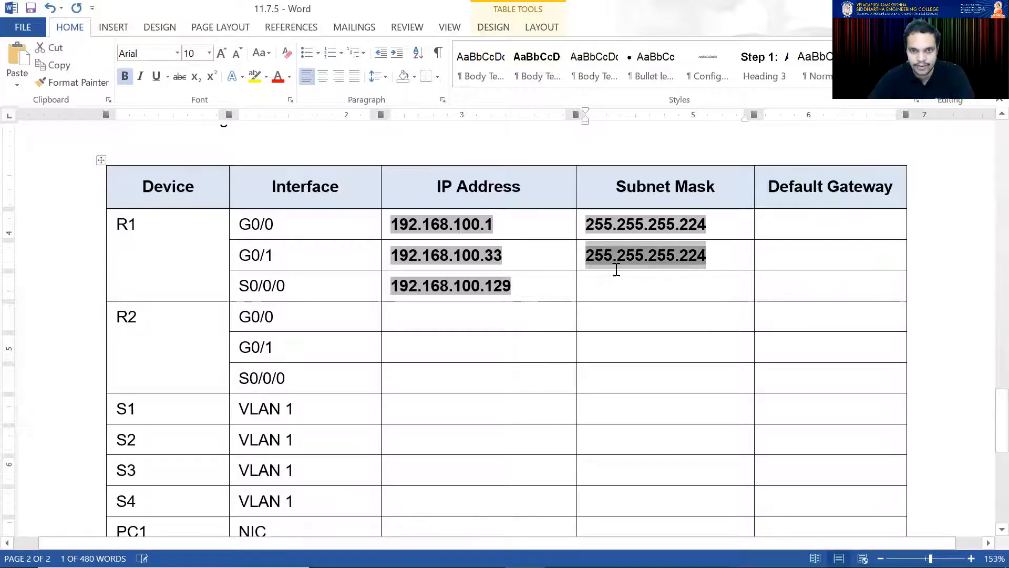
left_click(624, 288)
key("ctrl+v")
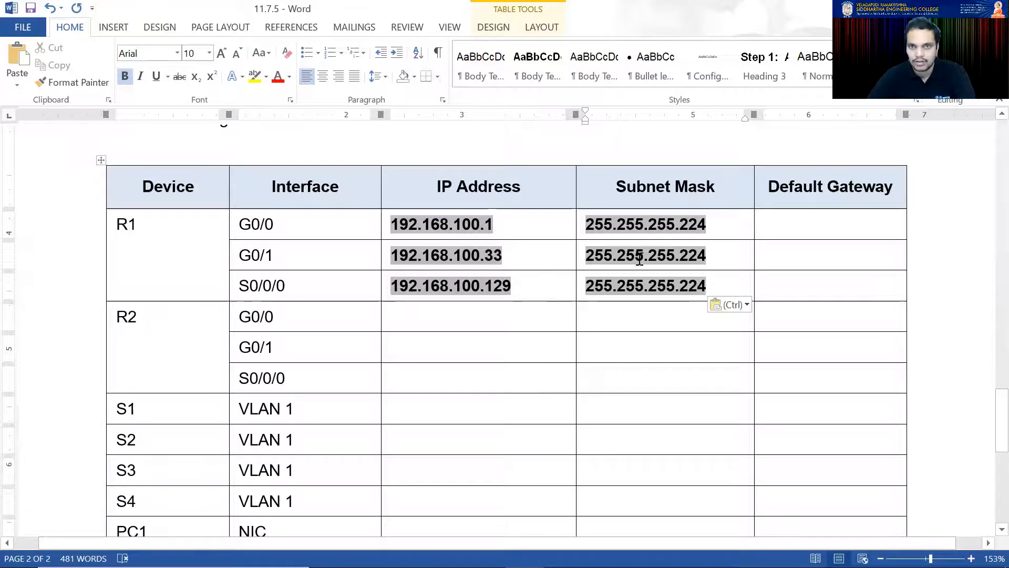
- Merge the three Default Gateway cells of R1 in the addressing table into one cell
left_click_drag(861, 227, 851, 284)
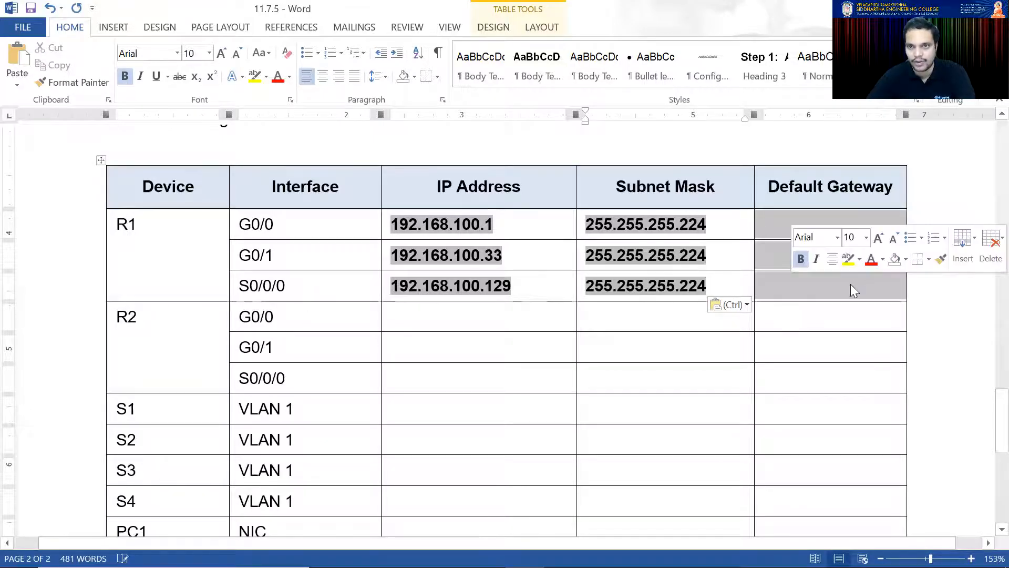
right_click(850, 284)
left_click(897, 413)
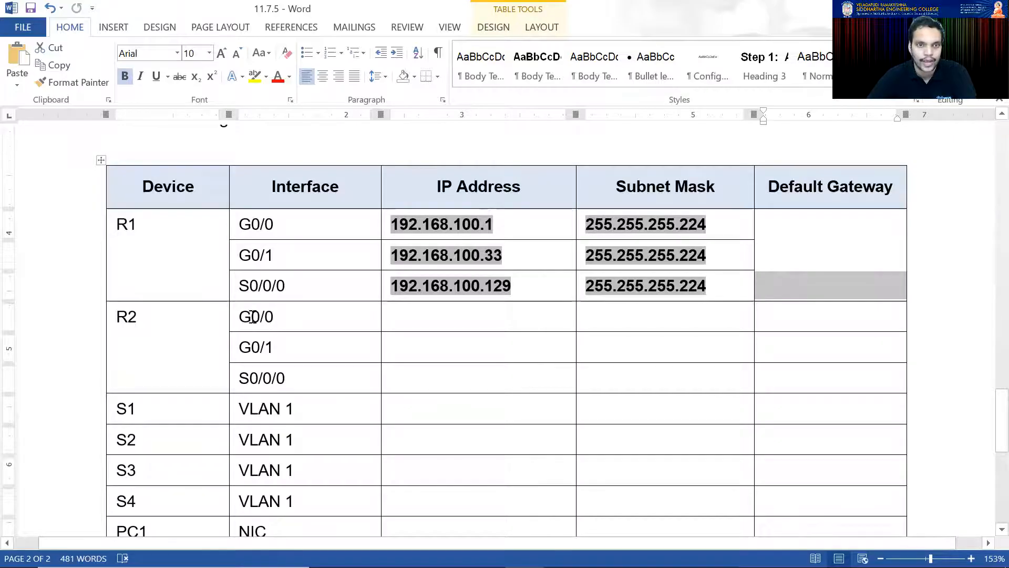
- Check R2 G0/0's subnet assignment and copy Subnet 2's first usable host address, 192.168.100.65, into R2's G0/0 IP address cell
scroll(285, 339, "up", 10)
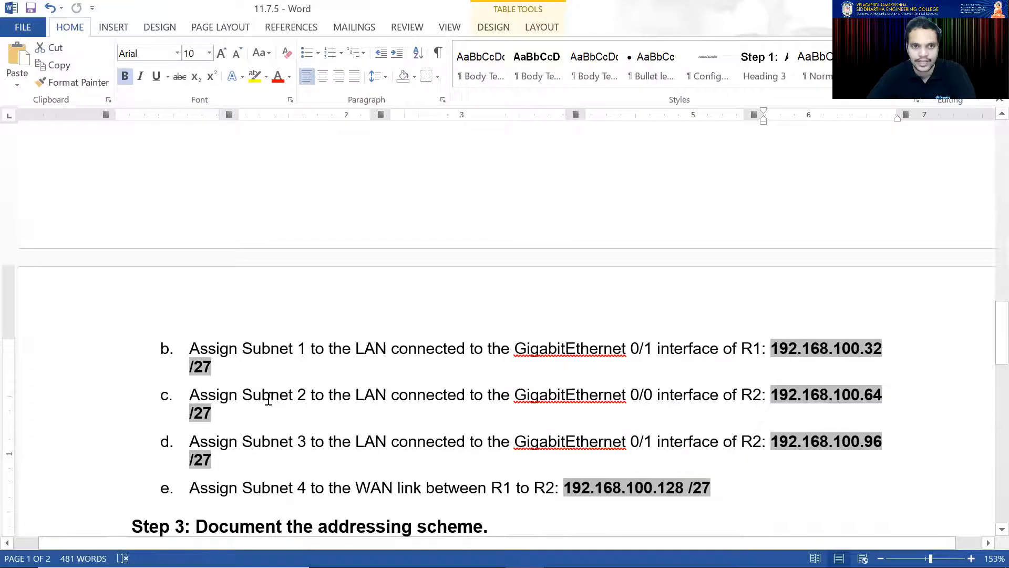
left_click_drag(244, 394, 306, 395)
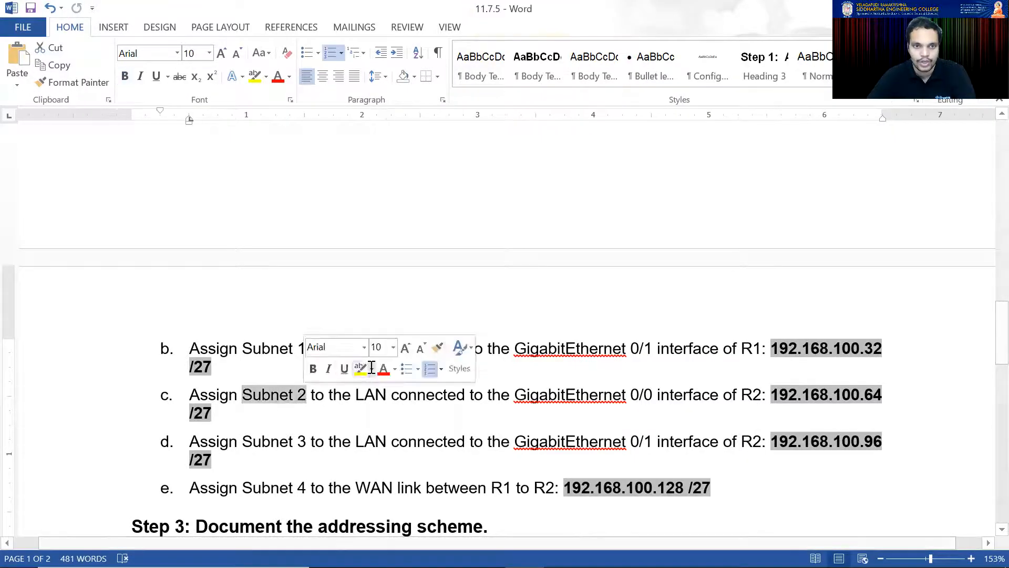
scroll(391, 392, "down", 5)
scroll(391, 392, "up", 10)
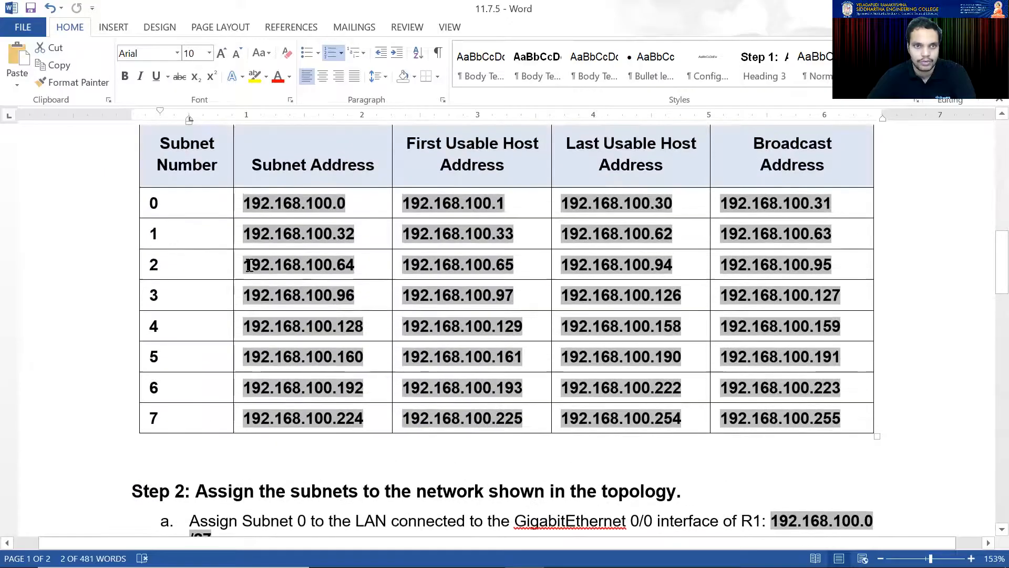
left_click_drag(518, 269, 400, 266)
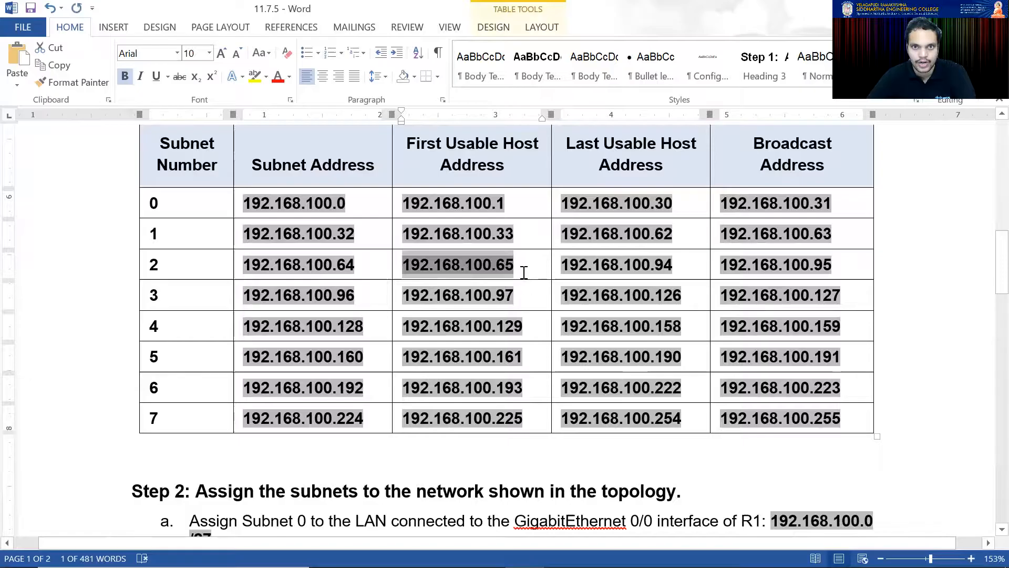
scroll(524, 272, "down", 20)
scroll(470, 330, "up", 4)
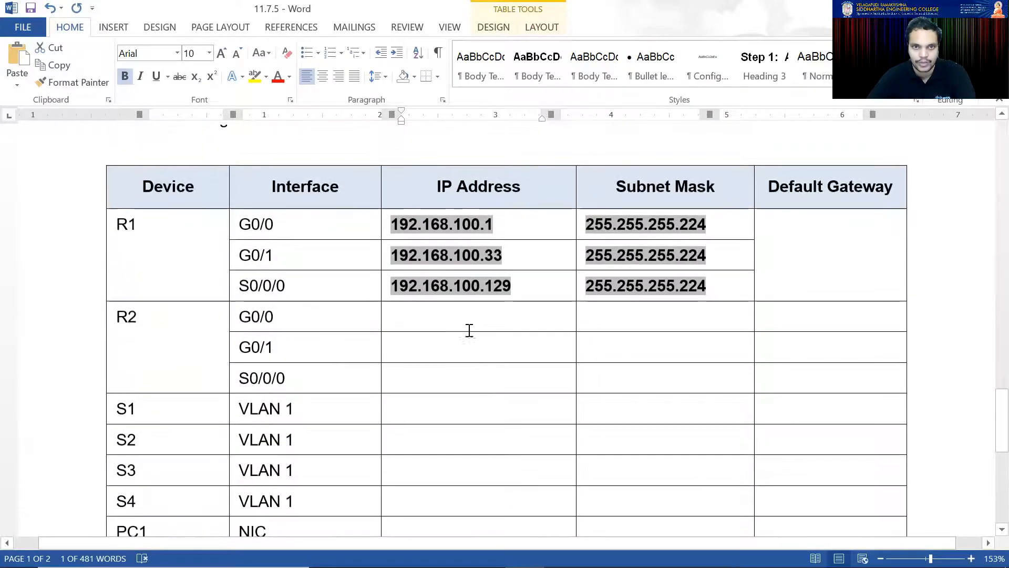
left_click(463, 320)
key("ctrl+v")
- Copy the subnet mask 255.255.255.224 from R1's S0/0/0 row into R2's G0/0, G0/1 and S0/0/0 rows
left_click_drag(718, 280, 599, 284)
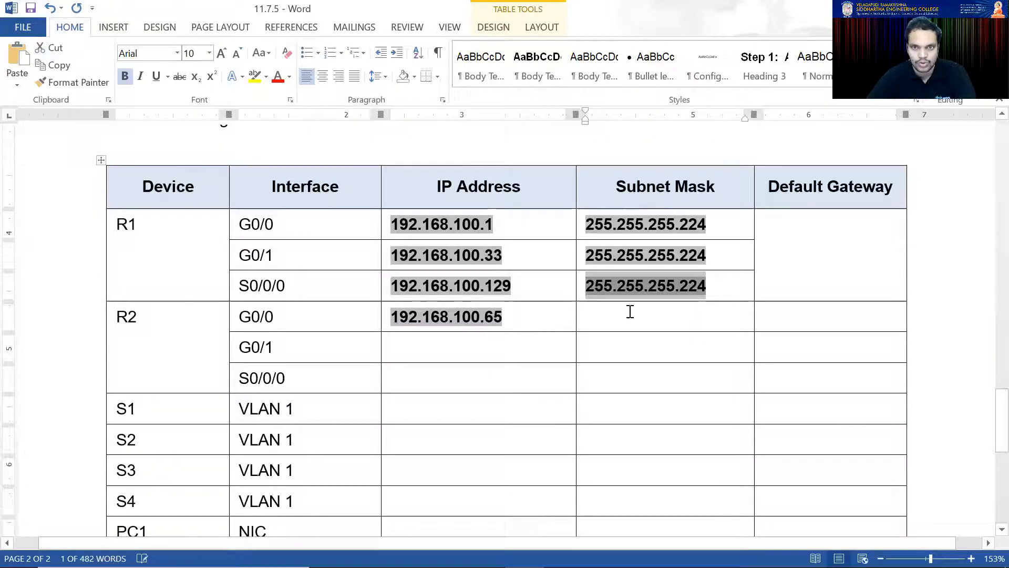
key("ctrl+c")
left_click(630, 311)
key("ctrl+v")
left_click(636, 347)
key("ctrl+v")
left_click(637, 376)
key("ctrl+v")
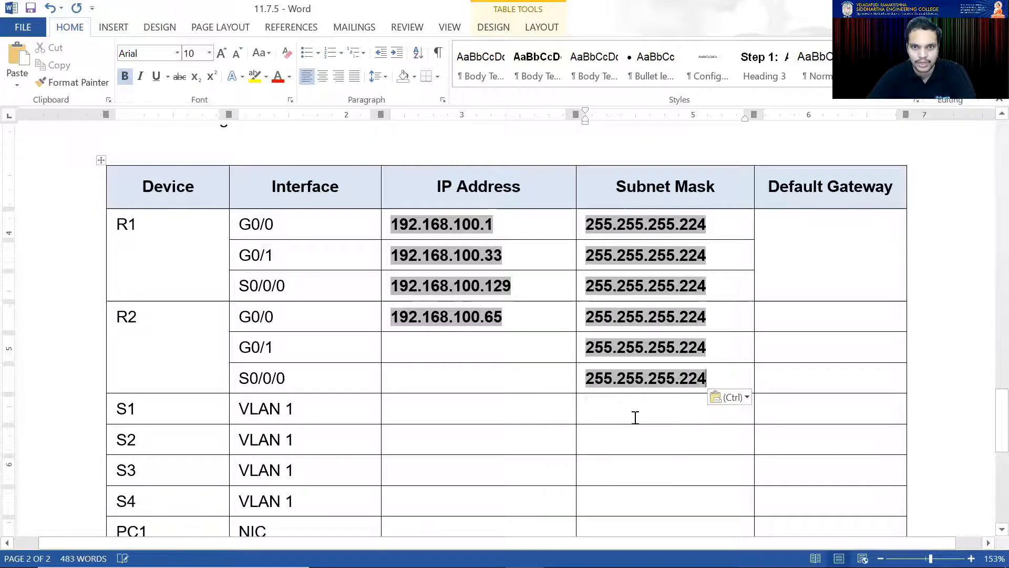
- Paste the subnet mask 255.255.255.224 into the VLAN 1 rows of switches S1 to S4
left_click(635, 418)
key("ctrl+v")
left_click(624, 440)
key("ctrl+v")
scroll(622, 428, "down", 1)
left_click(622, 424)
key("ctrl+v")
left_click(622, 444)
key("ctrl+v")
- Paste the subnet mask 255.255.255.224 into the NIC rows of PC1 to PC4
scroll(610, 440, "down", 4)
left_click(601, 360)
key("ctrl+v")
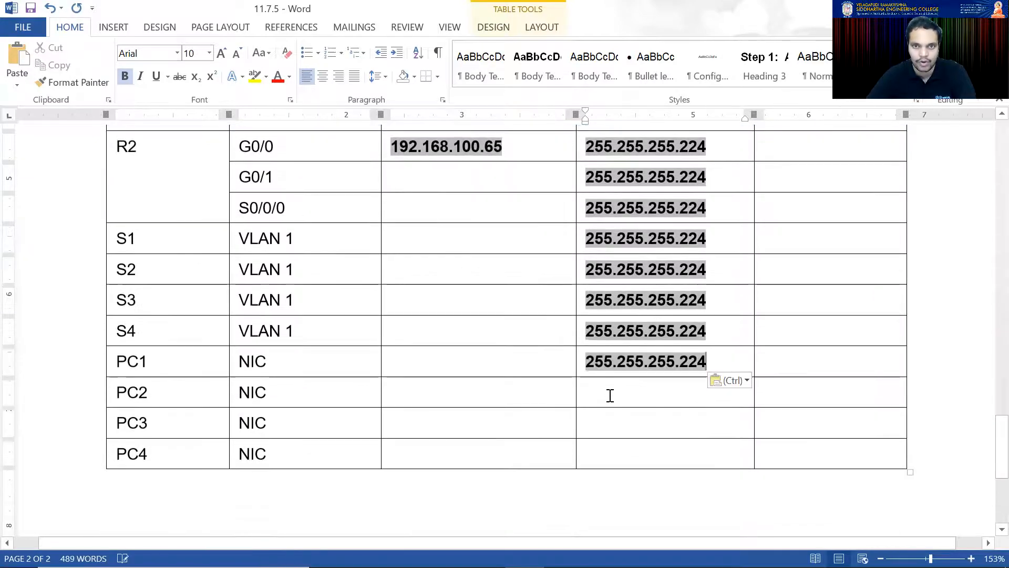
left_click(610, 395)
key("ctrl+v")
key("ctrl+v")
left_click(608, 453)
key("ctrl+v")
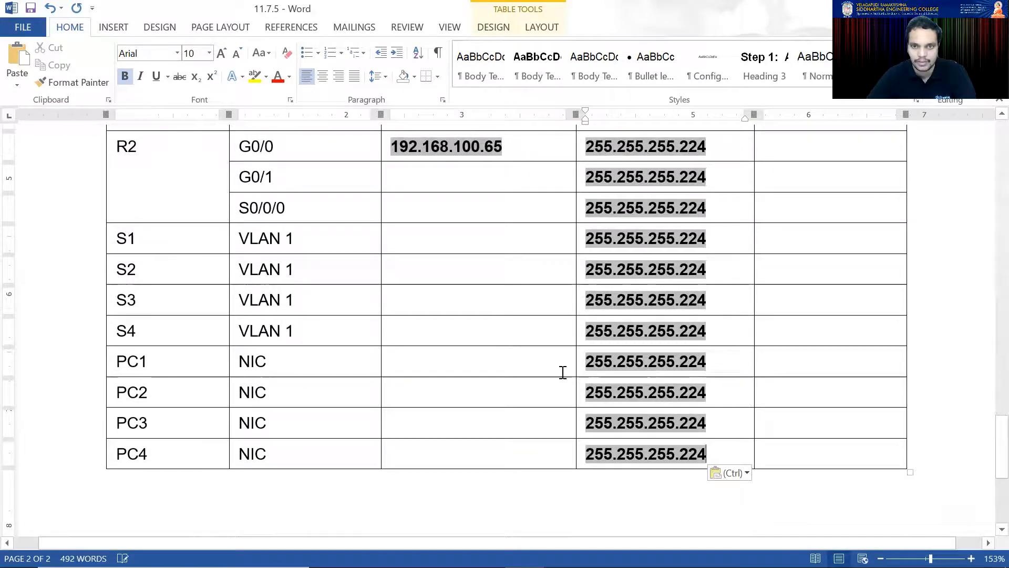
- Check R2 G0/1's subnet assignment and copy Subnet 3's first usable host address, 192.168.100.97, into R2's G0/1 IP address cell
scroll(563, 372, "up", 4)
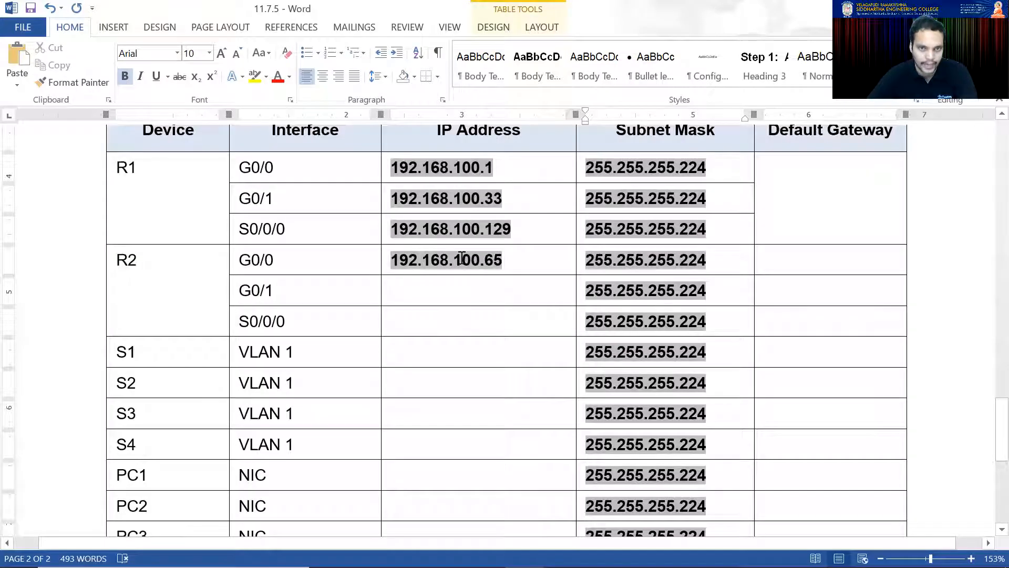
scroll(363, 307, "up", 10)
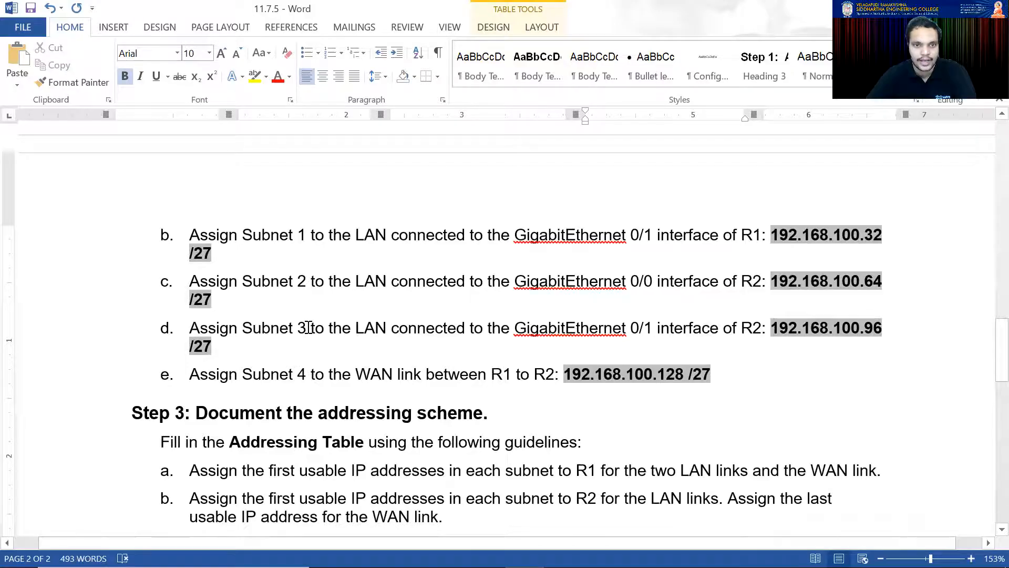
scroll(420, 326, "up", 10)
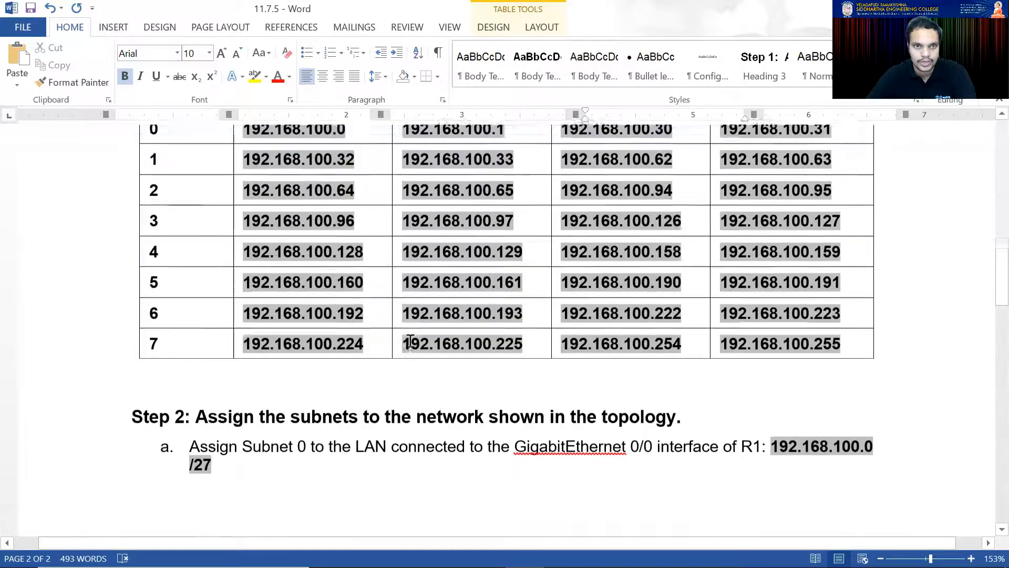
left_click_drag(517, 295, 404, 296)
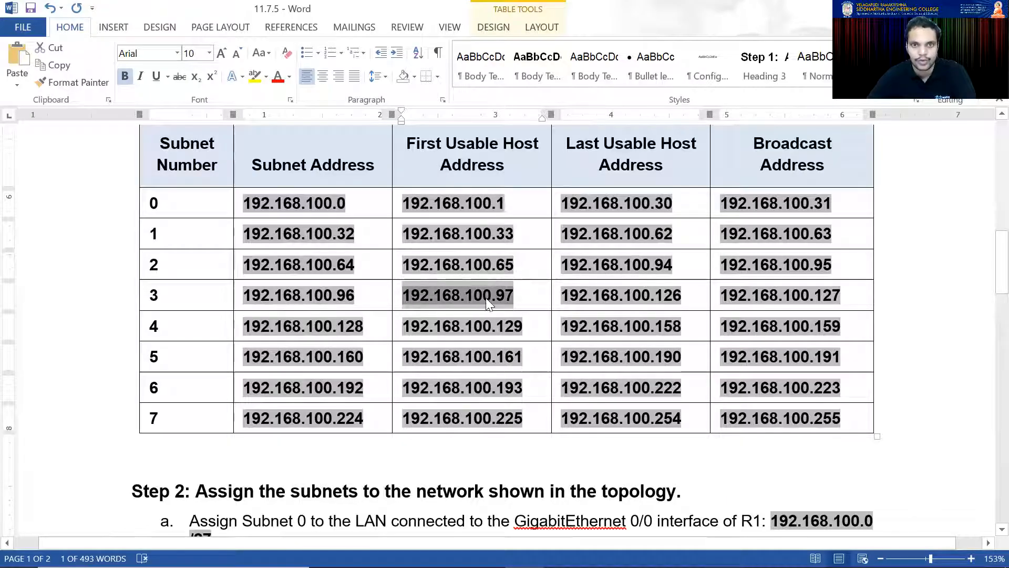
scroll(465, 330, "down", 15)
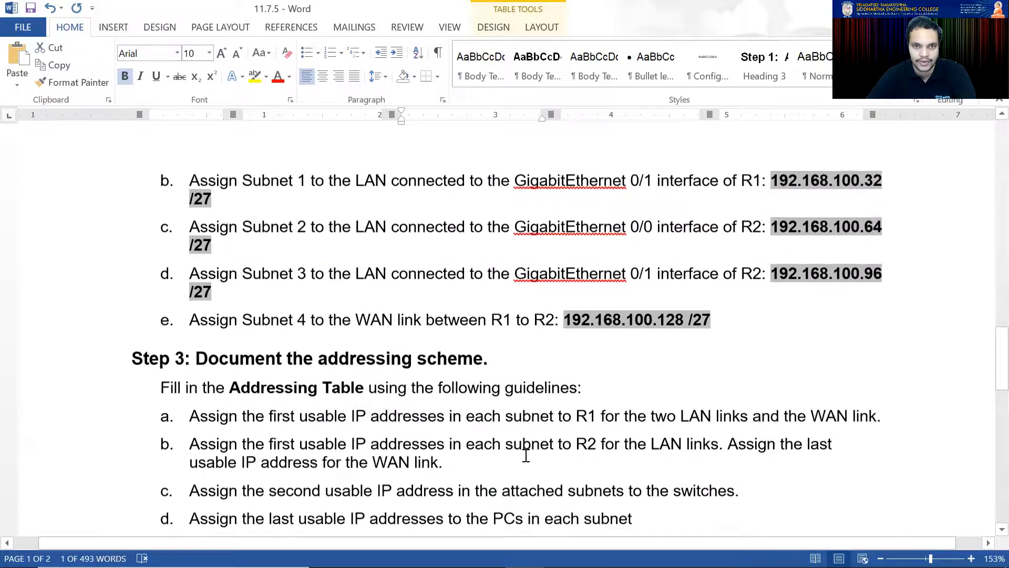
left_click(428, 232)
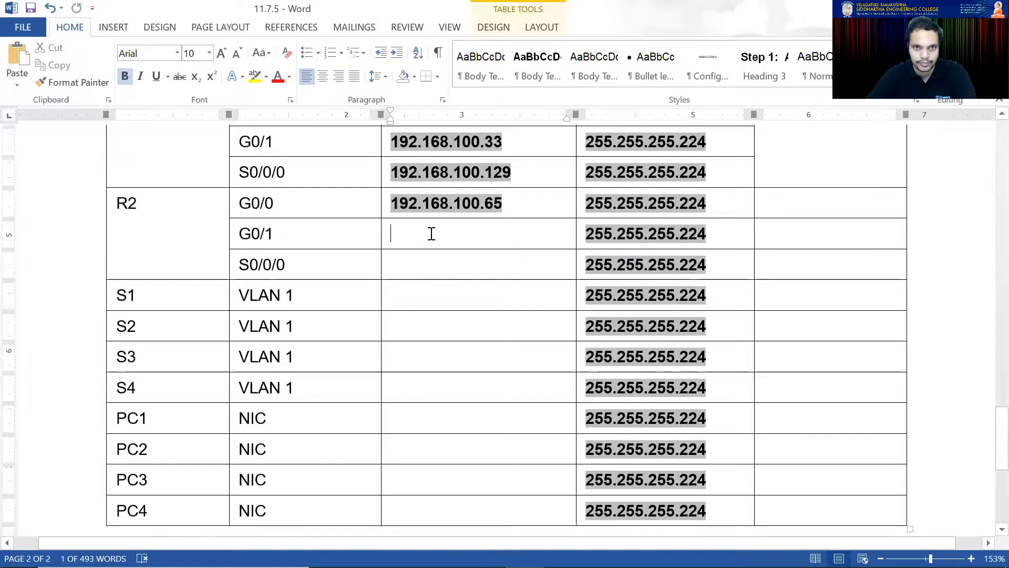
key("ctrl+v")
- Check the addressing guideline that says which usable IP address R2 gets on its WAN link
scroll(500, 320, "up", 10)
scroll(502, 321, "up", 1)
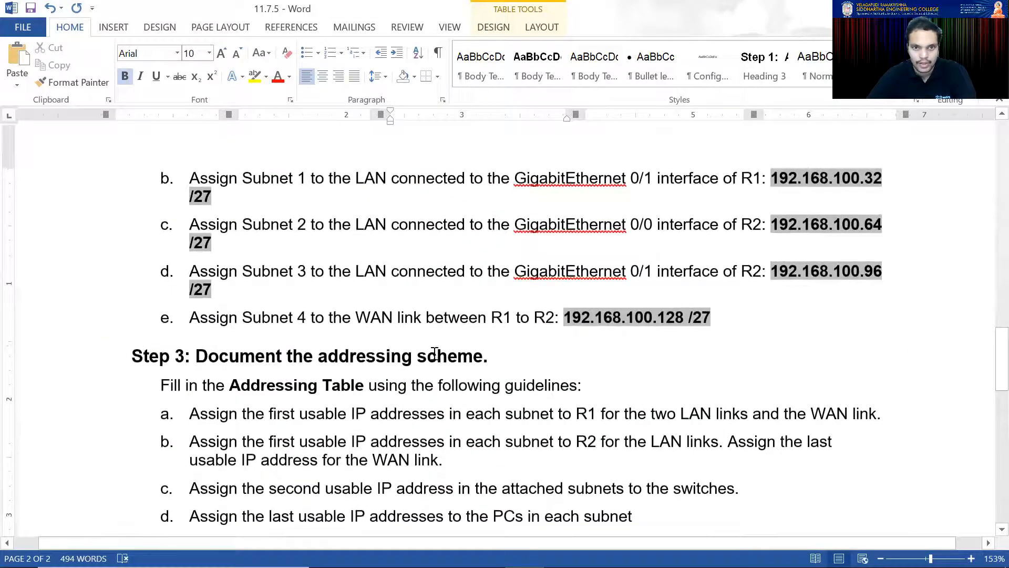
scroll(284, 463, "down", 2)
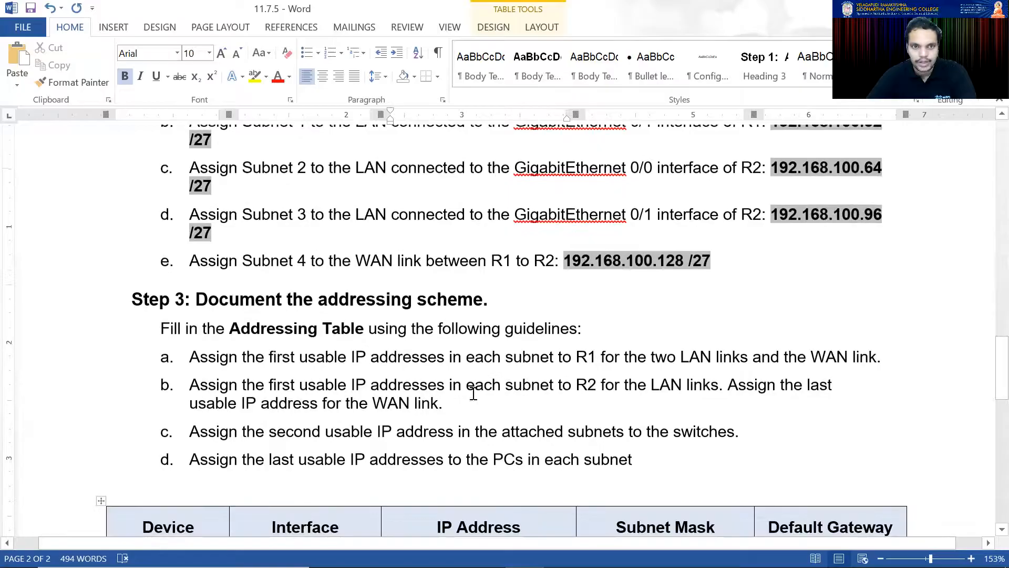
left_click_drag(190, 404, 436, 405)
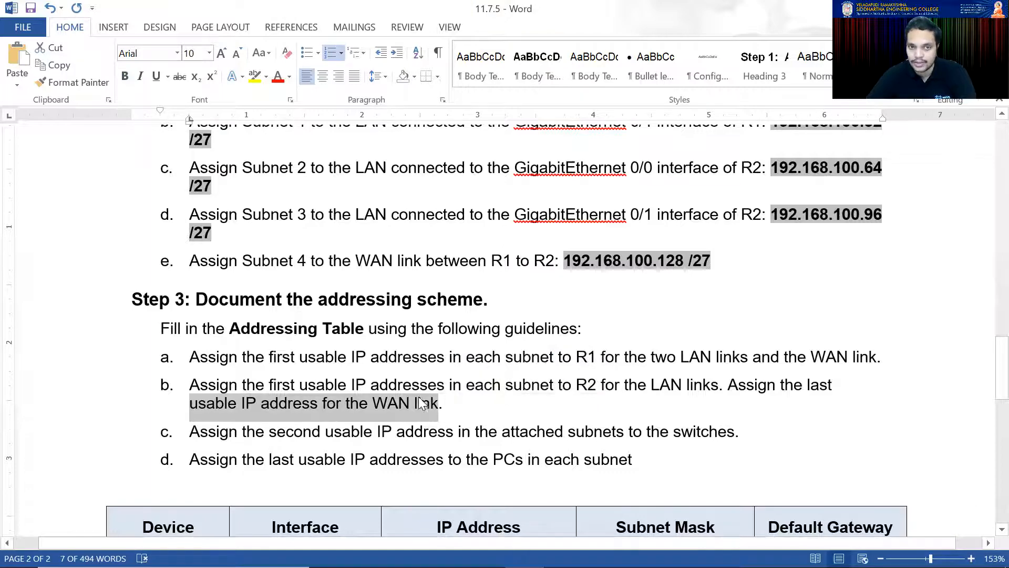
scroll(445, 397, "up", 4)
scroll(600, 379, "down", 14)
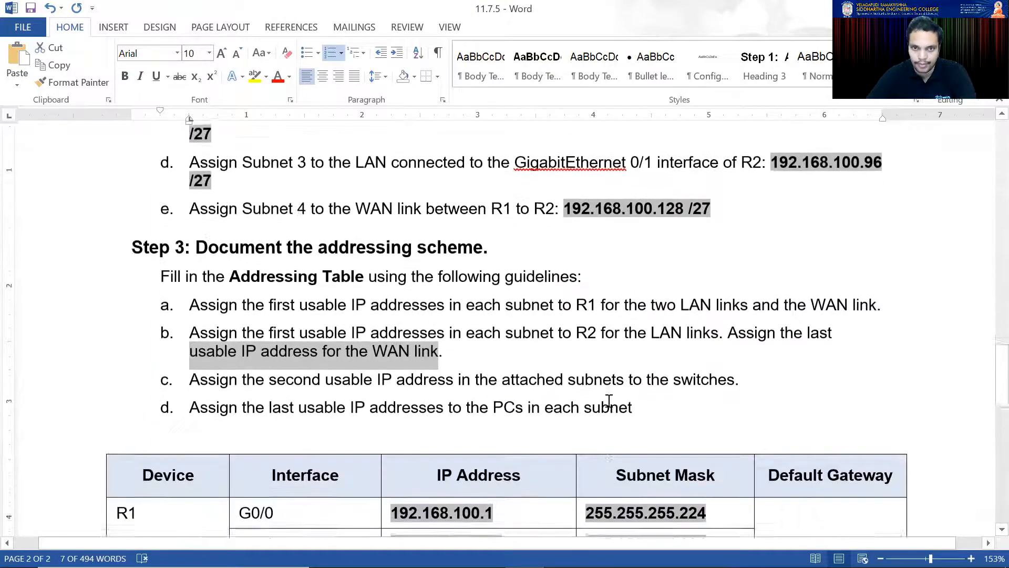
- Copy Subnet 4's last usable host address, 192.168.100.158, from the Subnet Table into R2's S0/0/0 IP address cell
scroll(515, 349, "up", 6)
scroll(394, 345, "up", 16)
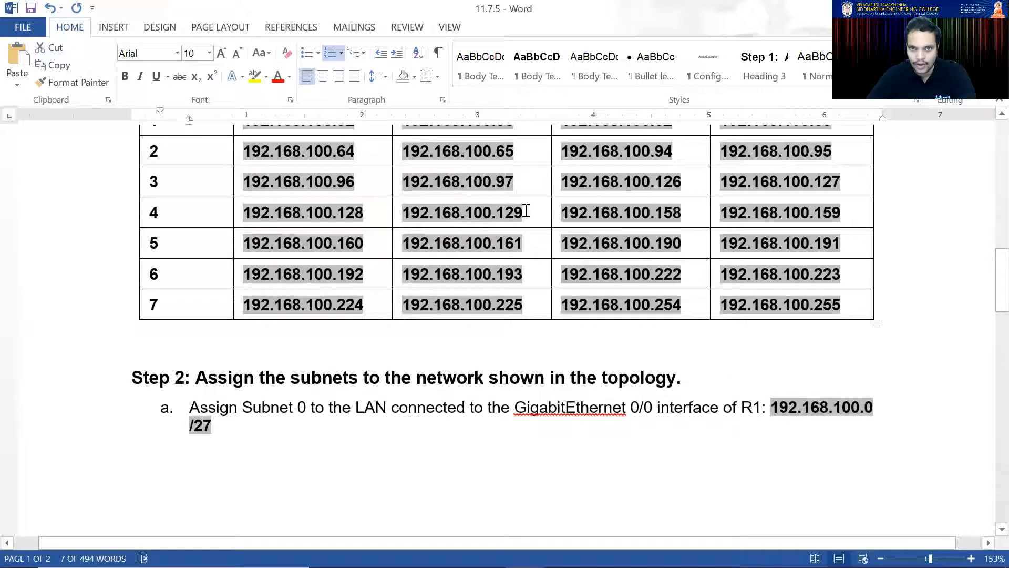
left_click_drag(686, 211, 587, 211)
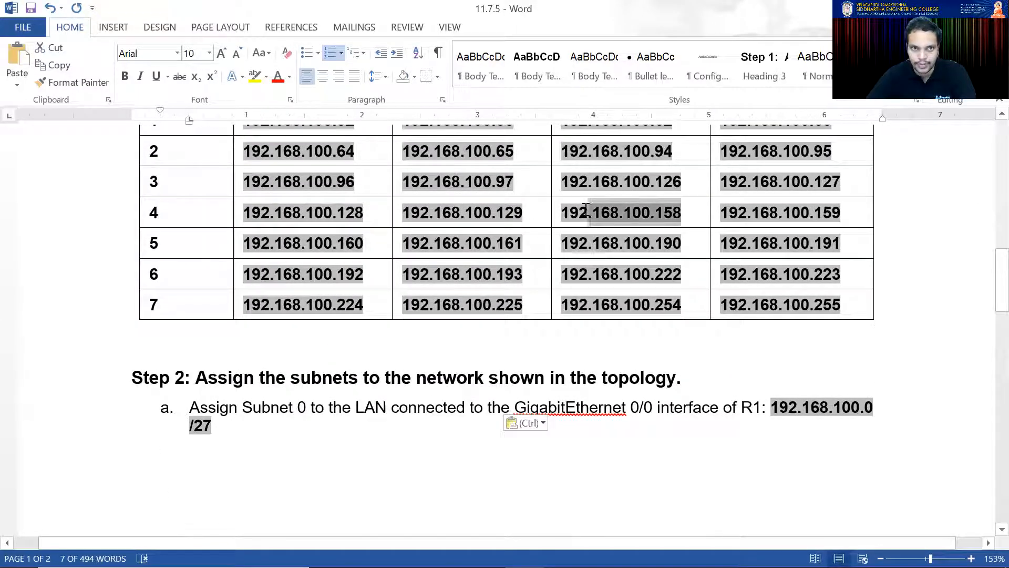
scroll(596, 284, "up", 2)
left_click_drag(691, 270, 565, 265)
key("ctrl+c")
scroll(552, 347, "down", 20)
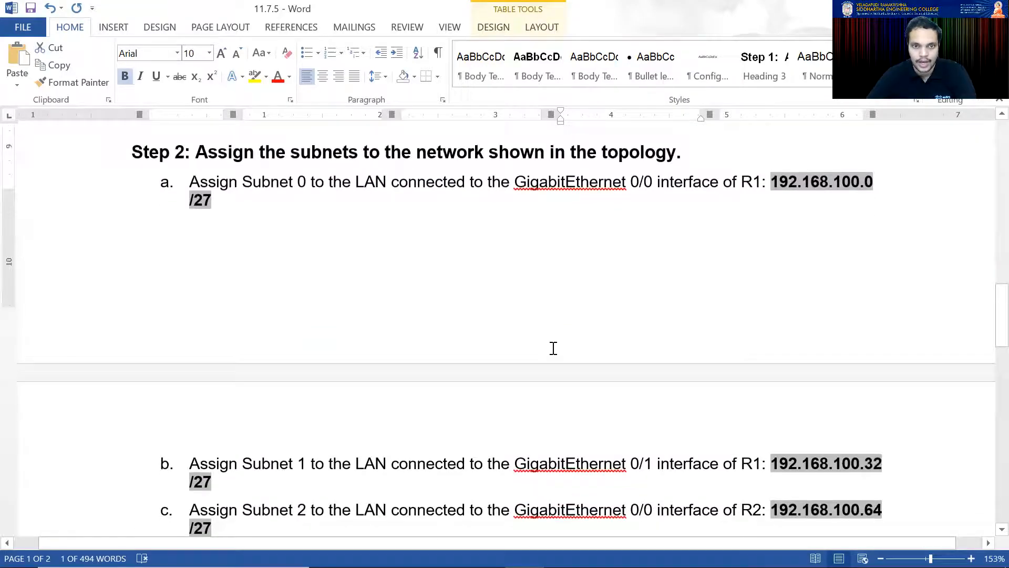
scroll(484, 390, "up", 2)
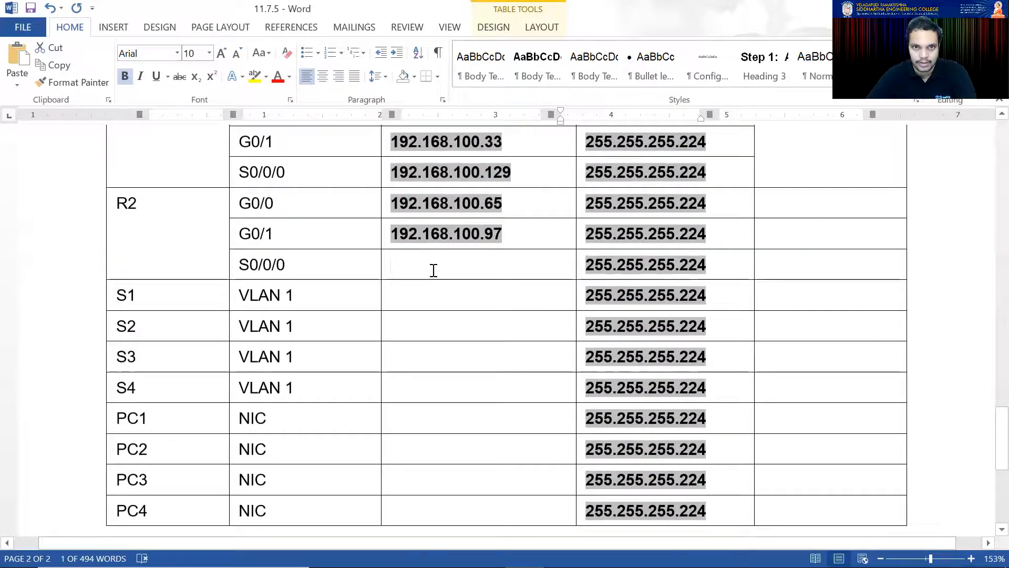
left_click(433, 270)
key("ctrl+v")
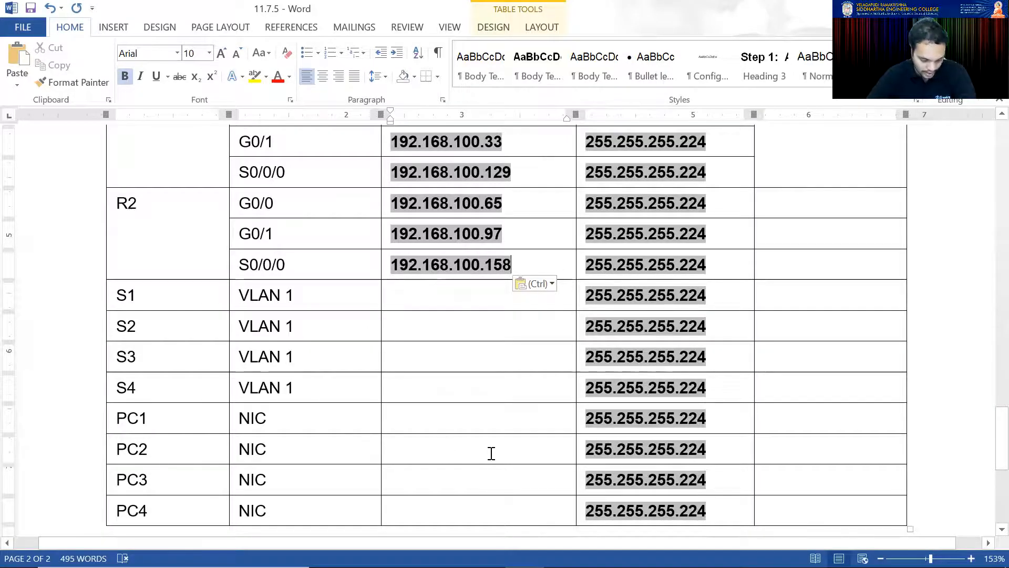
- Check the switch addressing guideline and fill S1's VLAN 1 IP address with 192.168.100.2, adapted from a copy of R1's G0/0 address
scroll(489, 453, "down", 4)
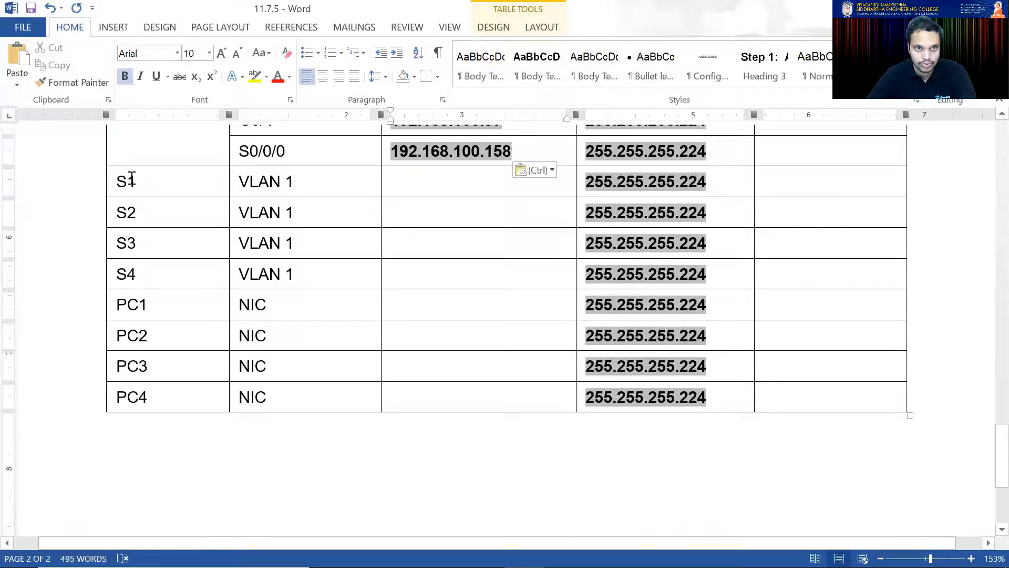
scroll(395, 399, "up", 20)
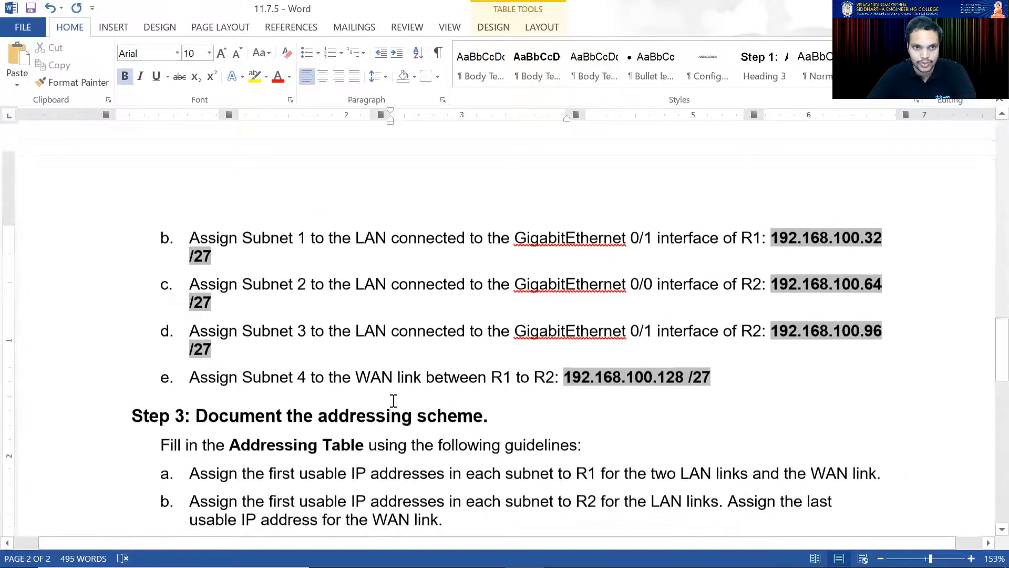
scroll(352, 396, "down", 8)
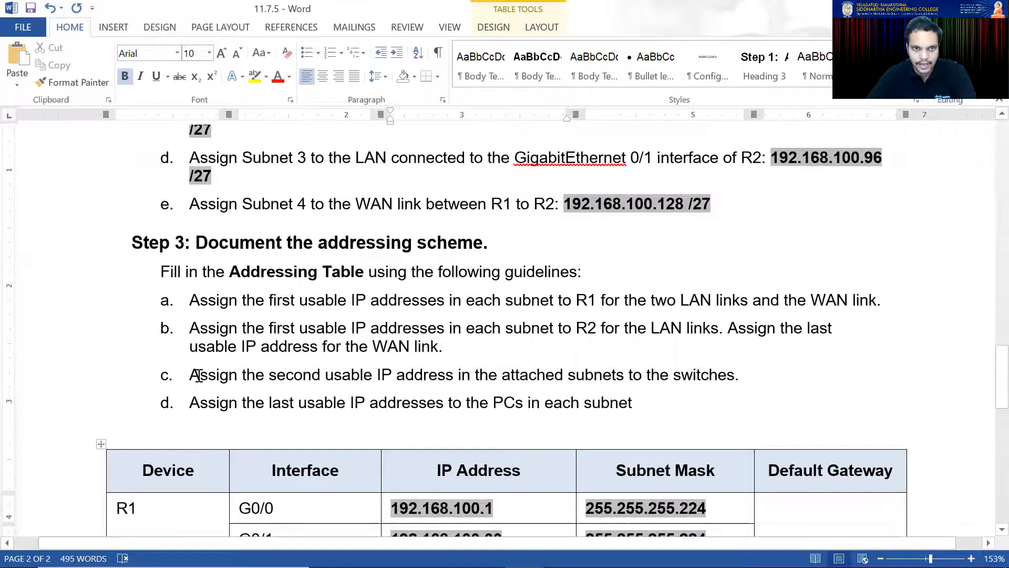
left_click_drag(191, 375, 734, 374)
scroll(511, 382, "down", 3)
scroll(333, 364, "down", 2)
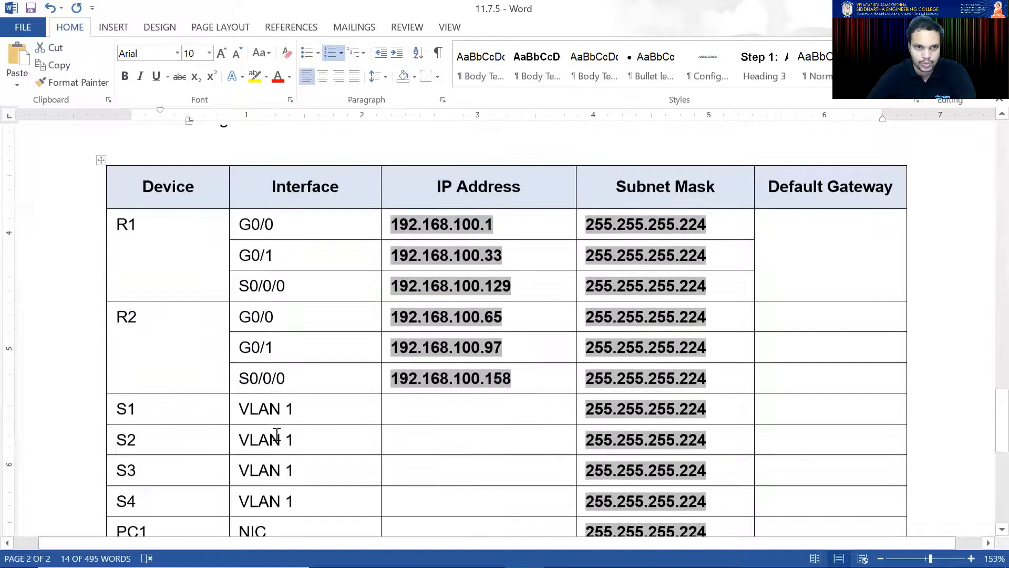
left_click(440, 412)
left_click_drag(494, 226, 387, 226)
key("ctrl+c")
left_click(464, 413)
key("ctrl+v")
key("BackSpace")
type("2")
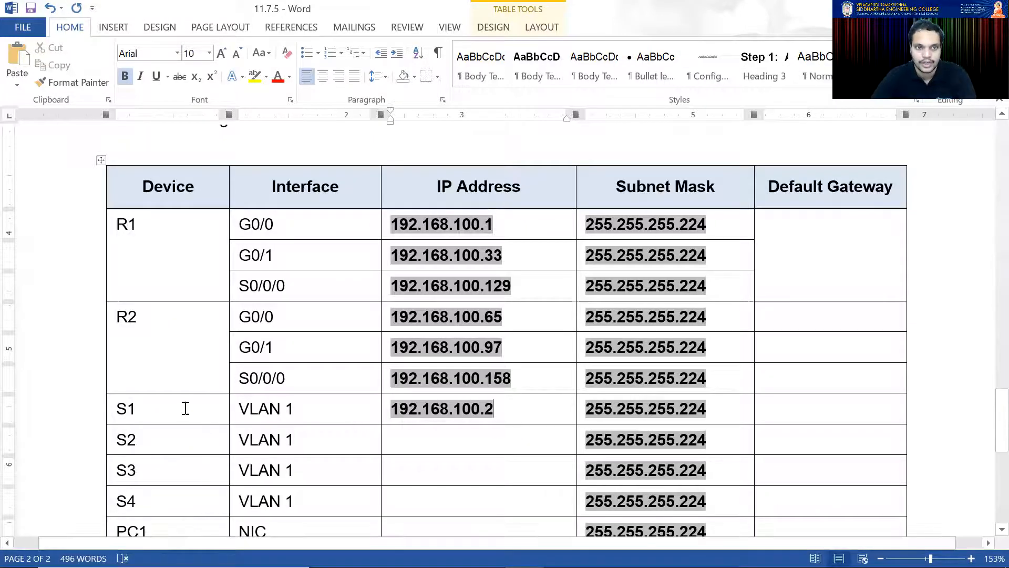
- Fill S2's VLAN 1 IP address with 192.168.100.34, adapted from a copy of R1's G0/1 address
left_click_drag(513, 256, 390, 256)
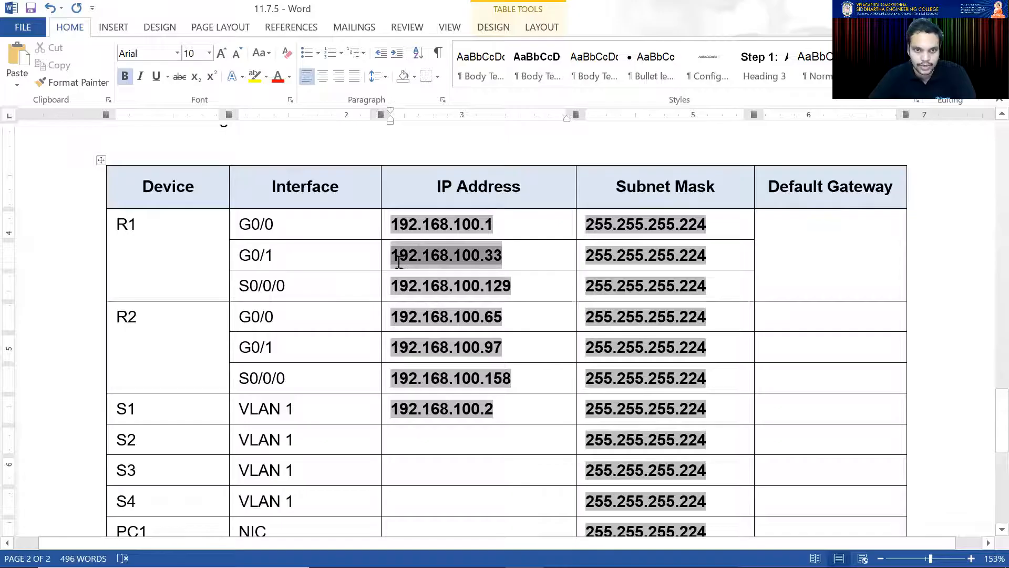
key("ctrl+c")
left_click(446, 444)
key("ctrl+v")
key("BackSpace")
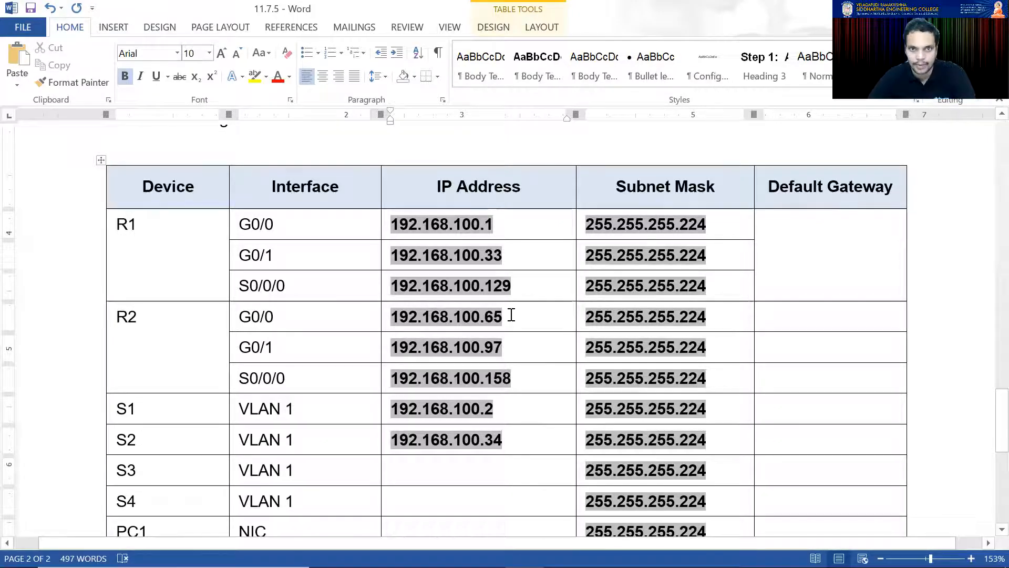
- Fill S3's VLAN 1 IP address with 192.168.100.66, adapted from a copy of R2's G0/0 address
left_click_drag(513, 316, 389, 317)
left_click(469, 471)
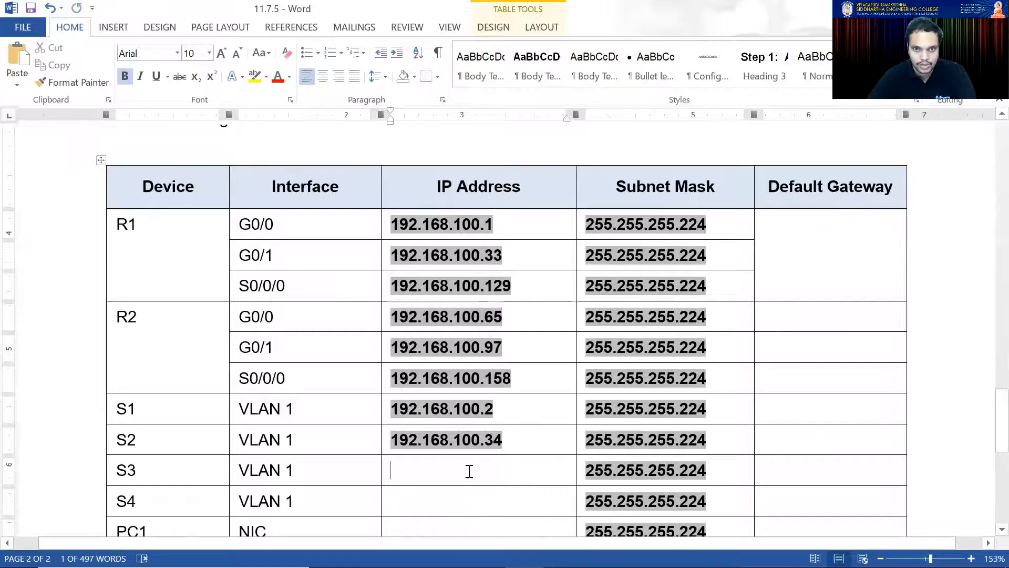
key("ctrl+v")
key("BackSpace")
type("6")
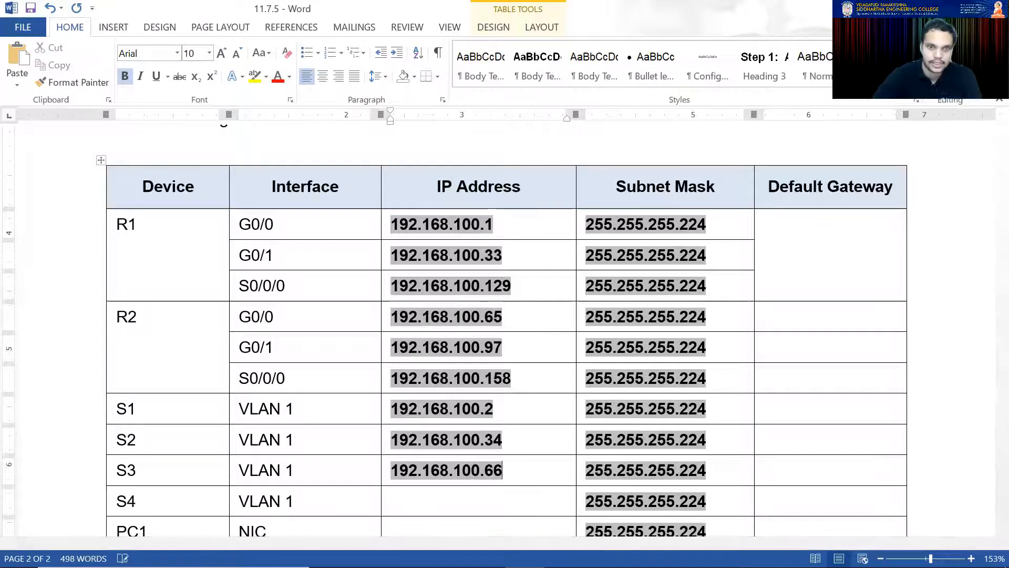
- Fill S4's VLAN 1 IP address with 192.168.100.98, adapted from a copy of R2's G0/1 address
left_click_drag(435, 345, 382, 345)
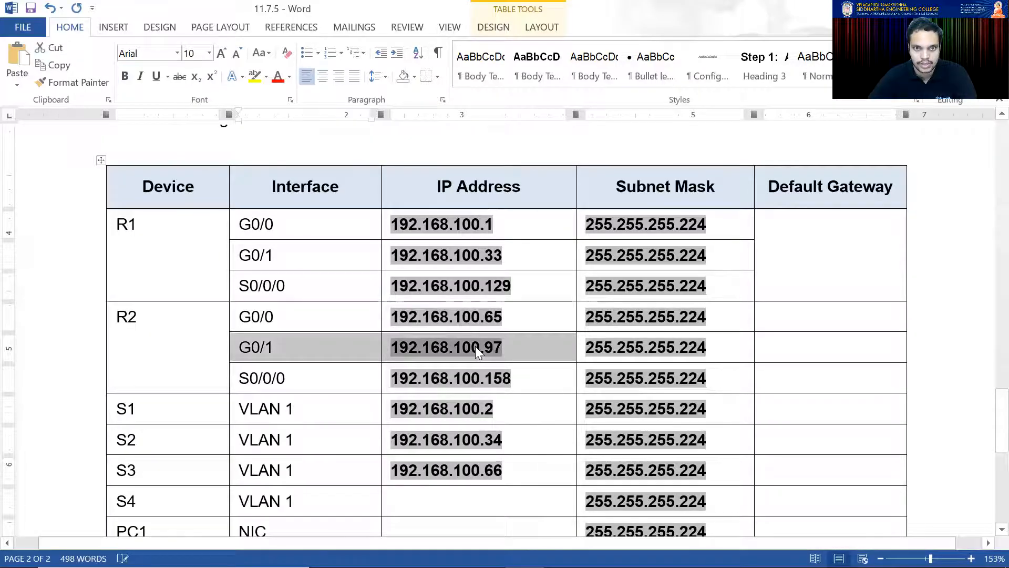
left_click(505, 347)
left_click_drag(506, 346, 403, 350)
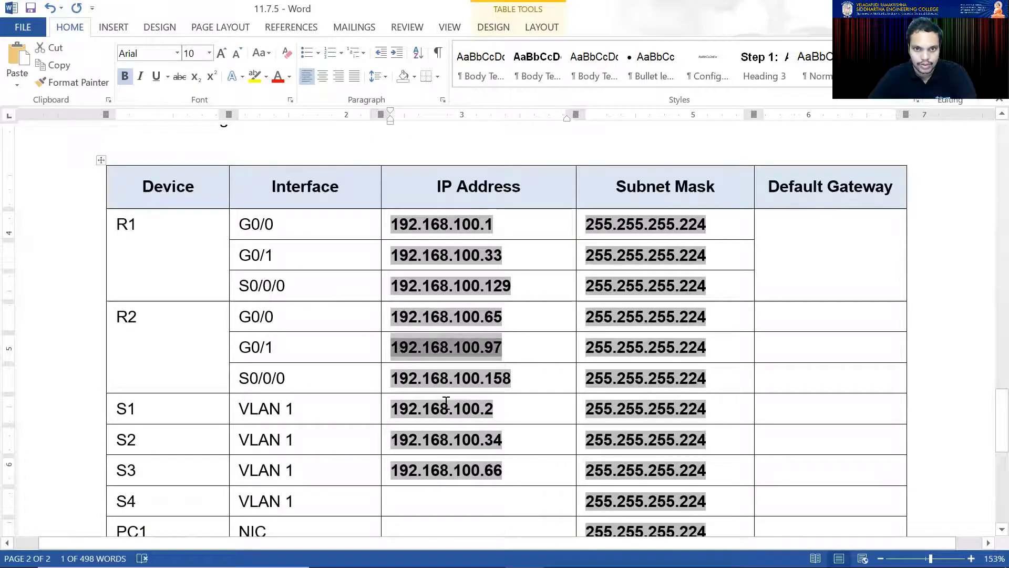
left_click(451, 501)
key("ctrl+v")
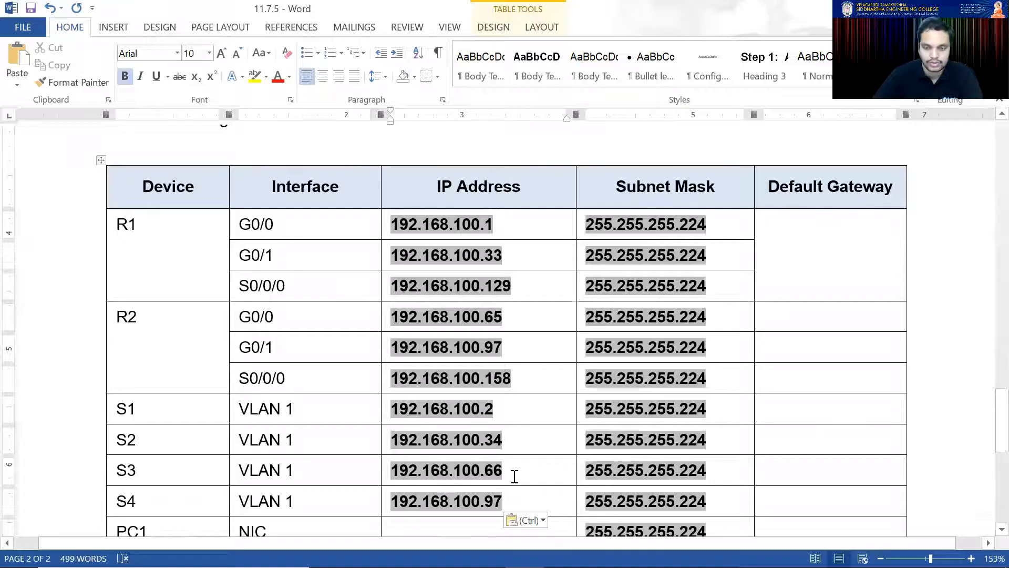
key("BackSpace")
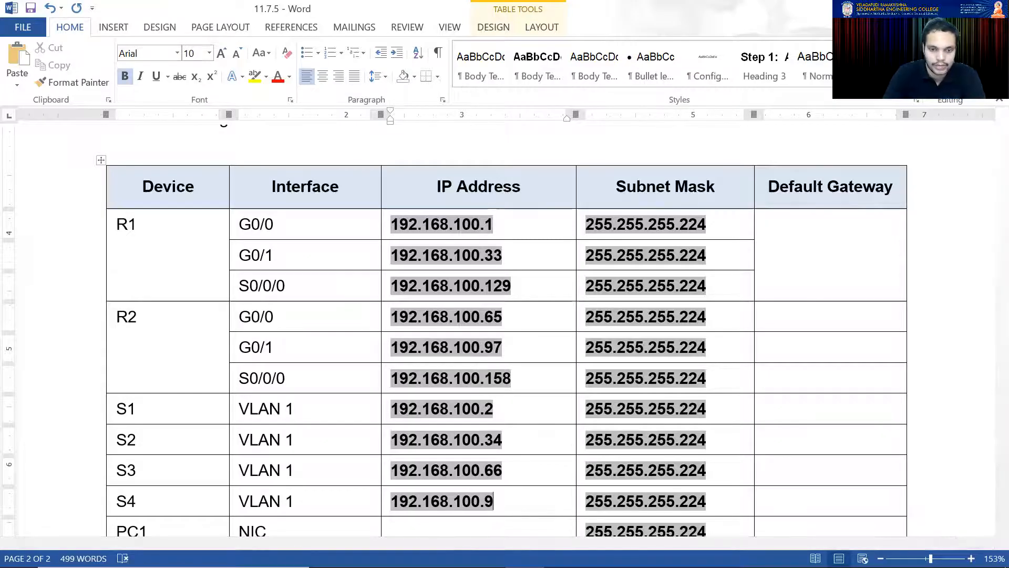
type("8")
- Read the PC addressing guideline and examine in Cisco Packet Tracer how the PCs connect to the switches and routers
scroll(489, 451, "up", 4)
scroll(394, 442, "down", 4)
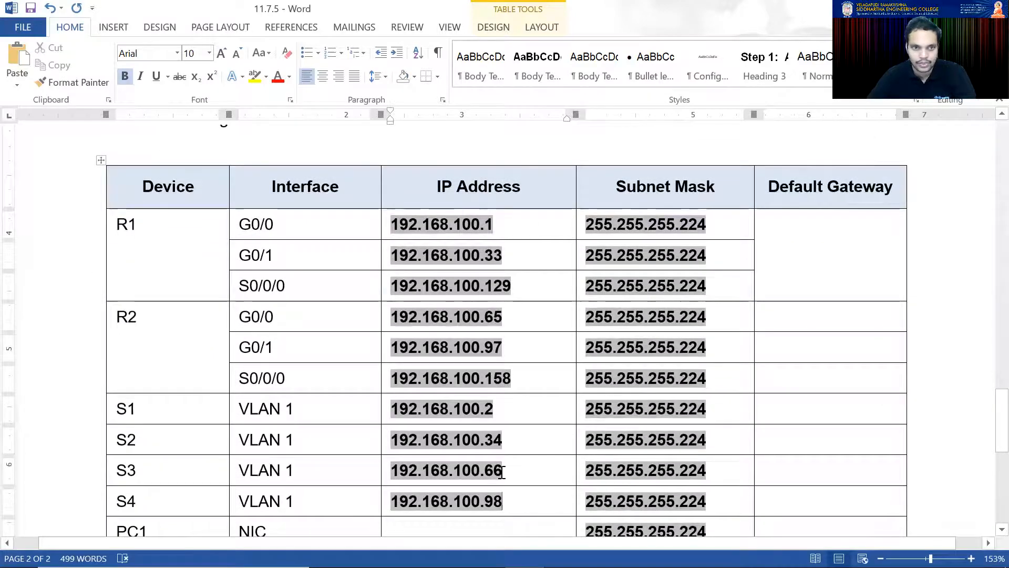
scroll(513, 386, "up", 4)
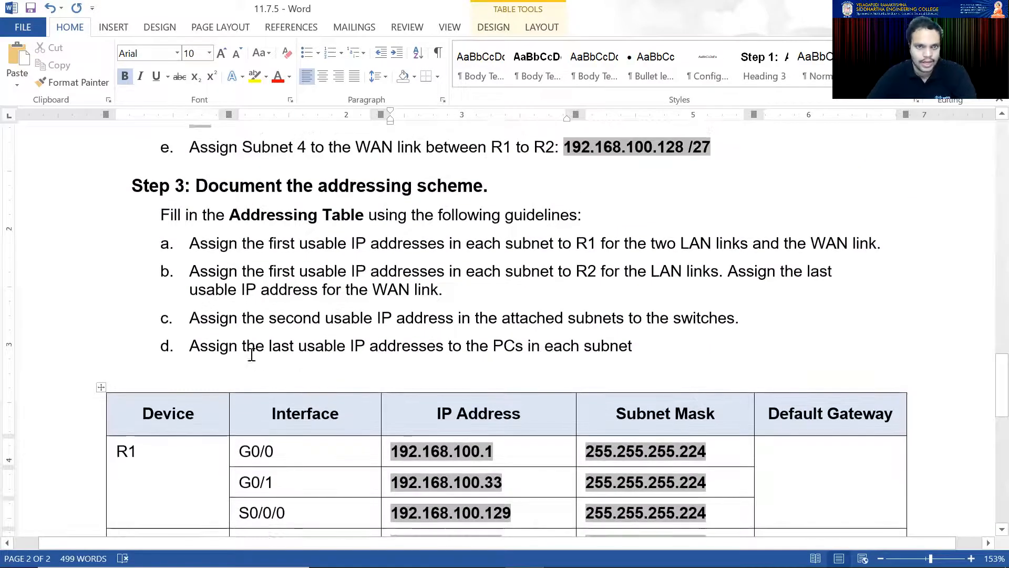
left_click_drag(198, 345, 635, 346)
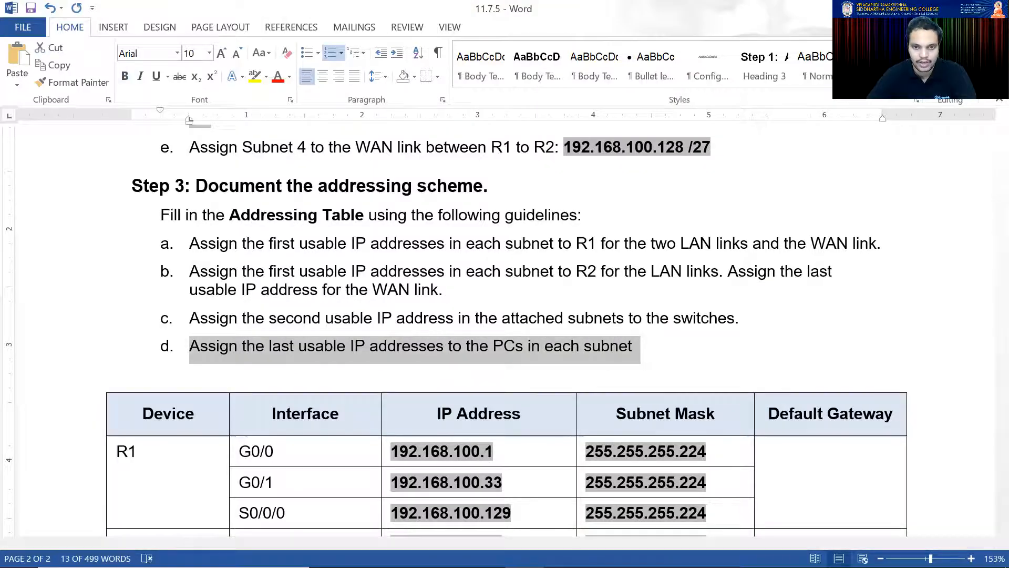
left_click(740, 317)
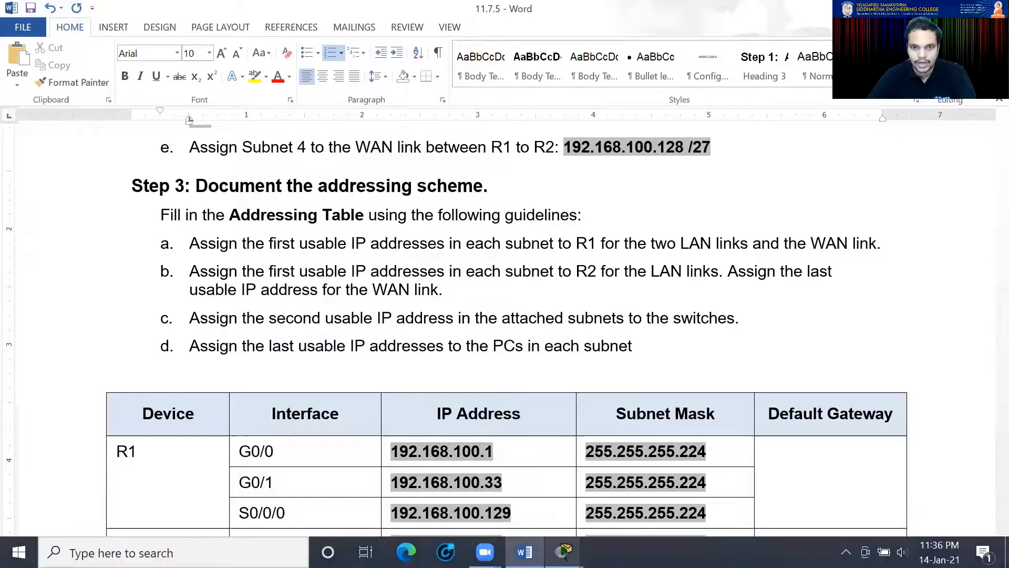
mouse_move(564, 552)
left_click(649, 486)
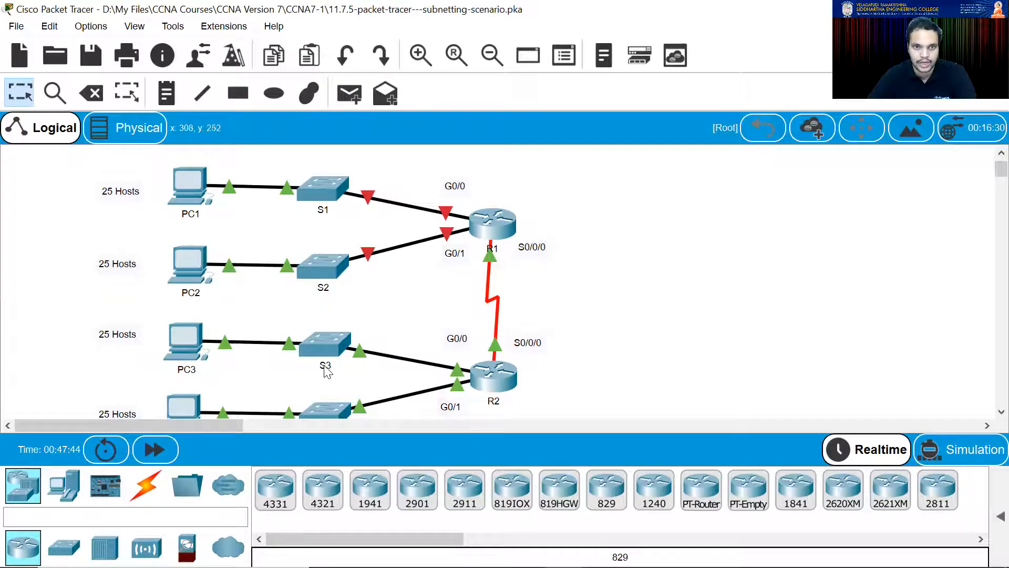
scroll(325, 367, "down", 2)
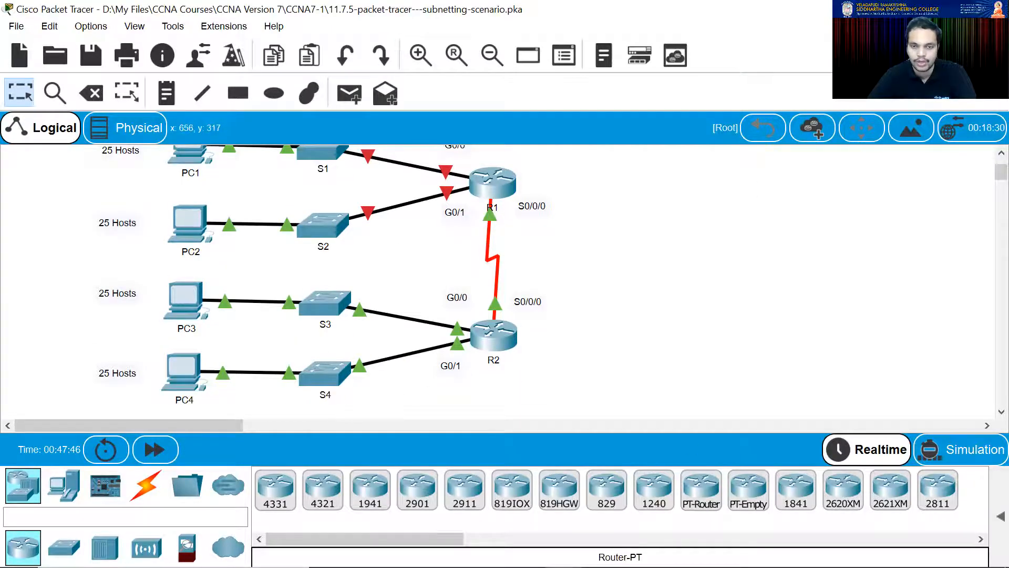
- Return to the Word worksheet and copy Subnet 0's last usable host address, 192.168.100.30, into PC1's IP address cell
left_click(525, 552)
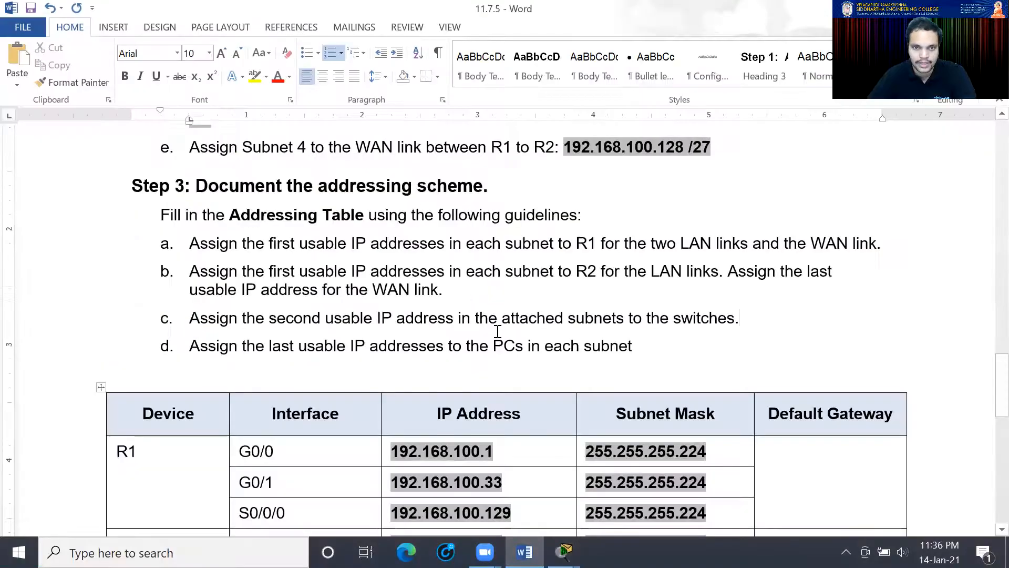
scroll(500, 331, "down", 10)
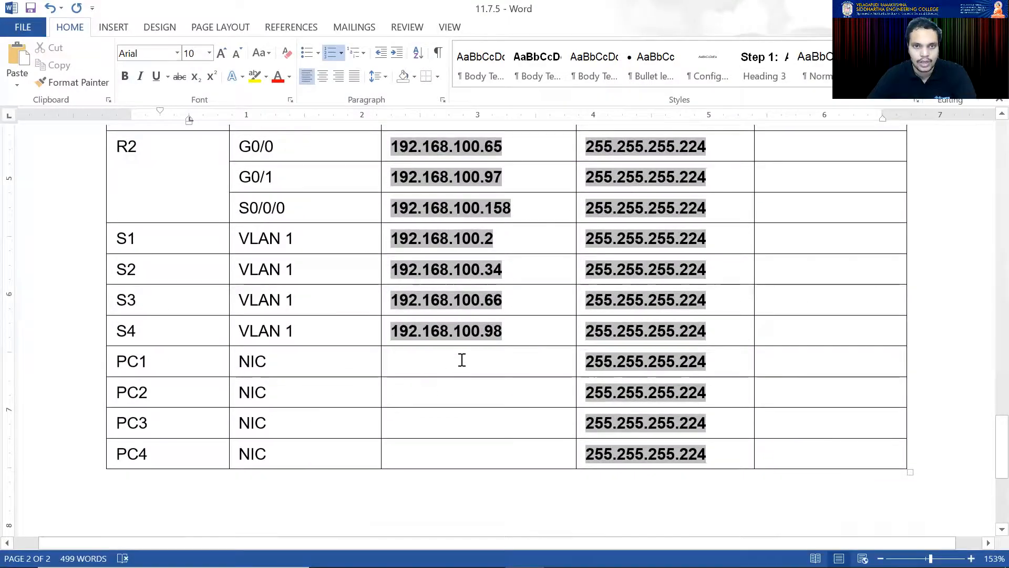
scroll(410, 384, "up", 1)
scroll(491, 365, "up", 15)
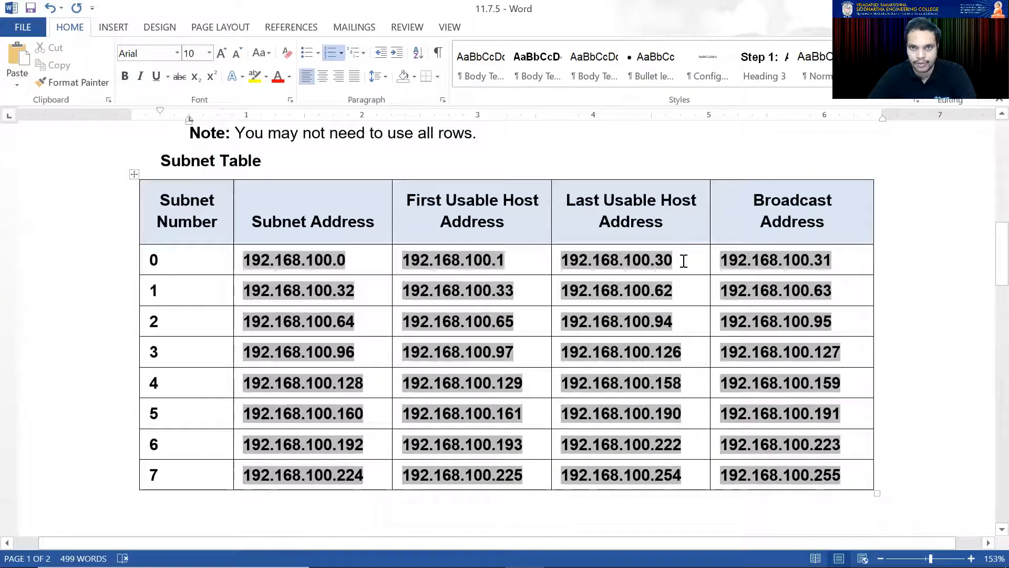
left_click_drag(683, 261, 576, 259)
key("ctrl+c")
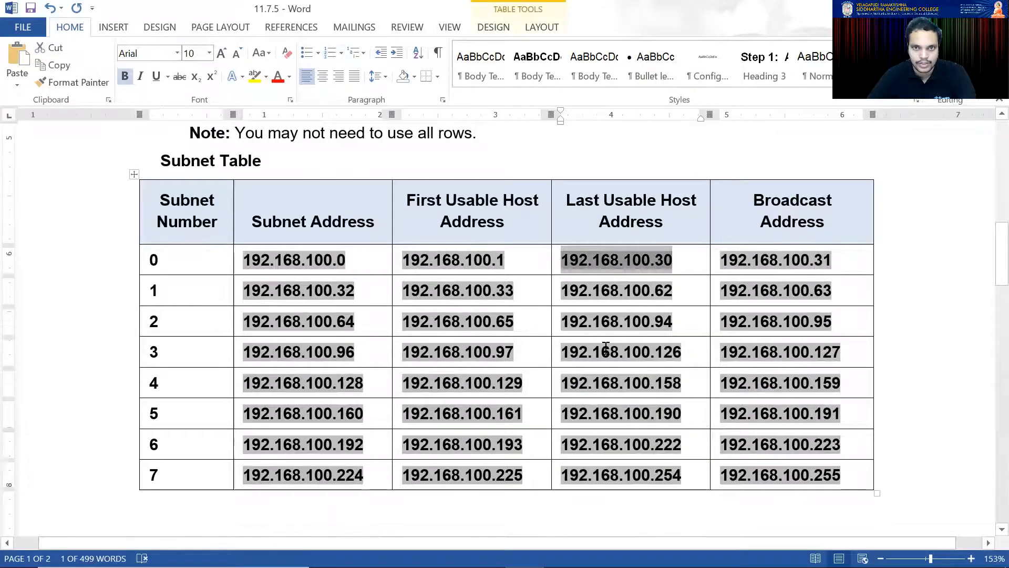
scroll(606, 348, "down", 15)
left_click(468, 484)
key("ctrl+v")
- Copy Subnet 1's last usable host address, 192.168.100.62, into PC2's IP address cell
scroll(545, 318, "up", 10)
scroll(663, 199, "up", 10)
left_click_drag(676, 289, 573, 294)
scroll(509, 338, "down", 15)
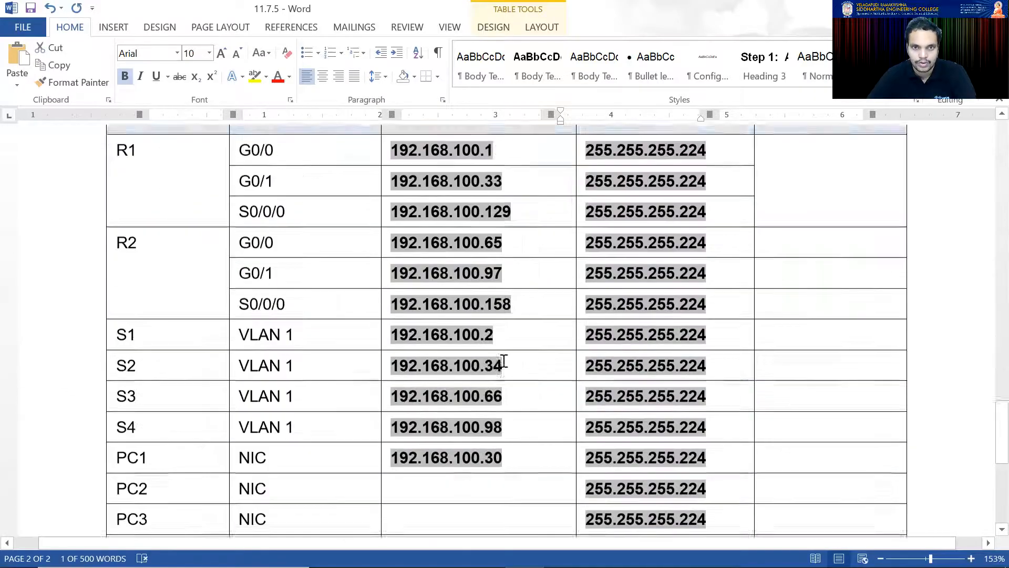
scroll(489, 400, "down", 1)
left_click(476, 451)
- Copy Subnet 2's last usable host address, 192.168.100.94, into PC3's IP address cell
scroll(588, 363, "up", 15)
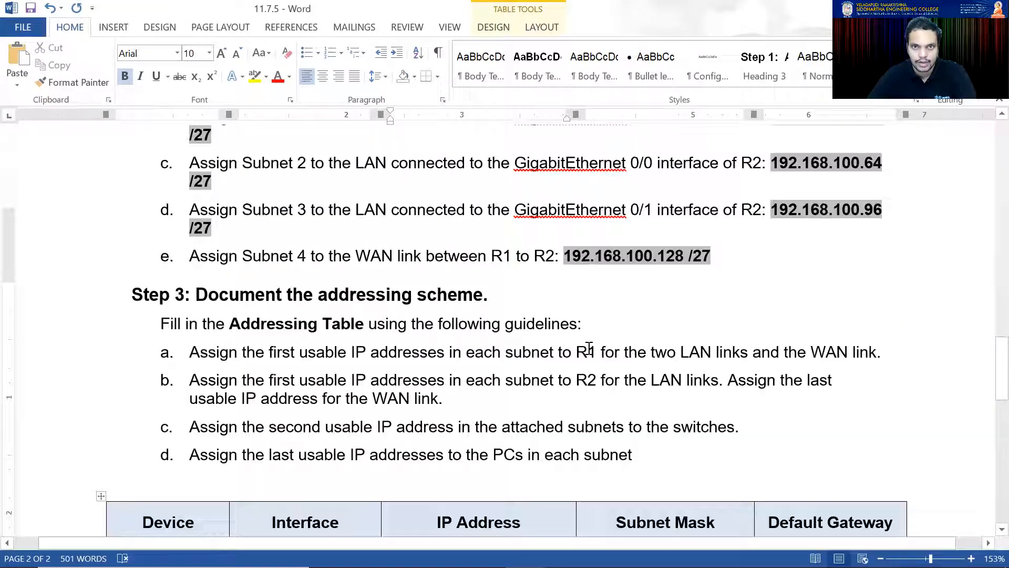
left_click_drag(641, 263, 570, 263)
key("ctrl+c")
scroll(596, 308, "down", 14)
scroll(597, 309, "down", 10)
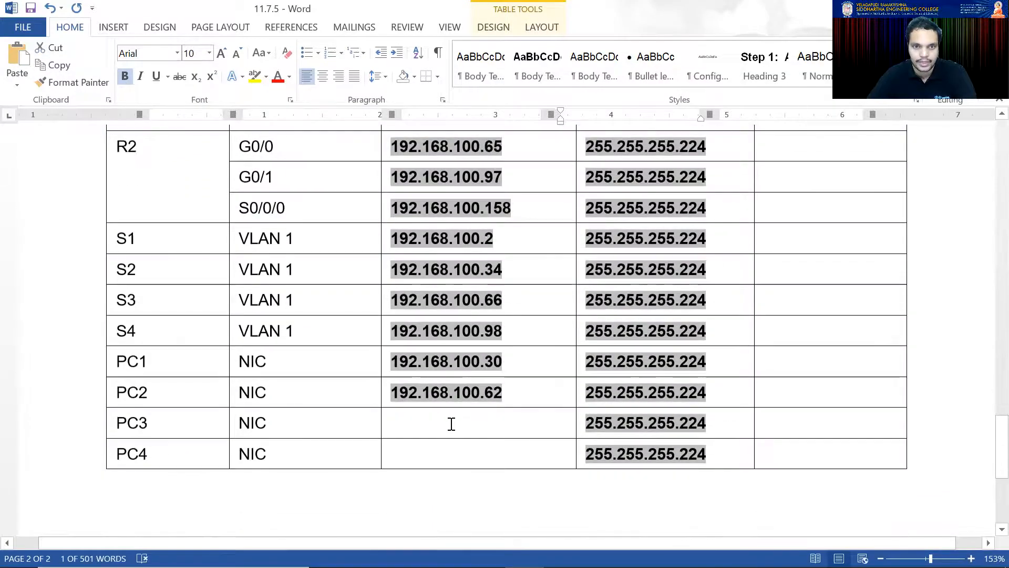
left_click(451, 424)
key("ctrl+v")
- Copy Subnet 3's last usable host address, 192.168.100.126, into PC4's IP address cell
scroll(568, 342, "up", 10)
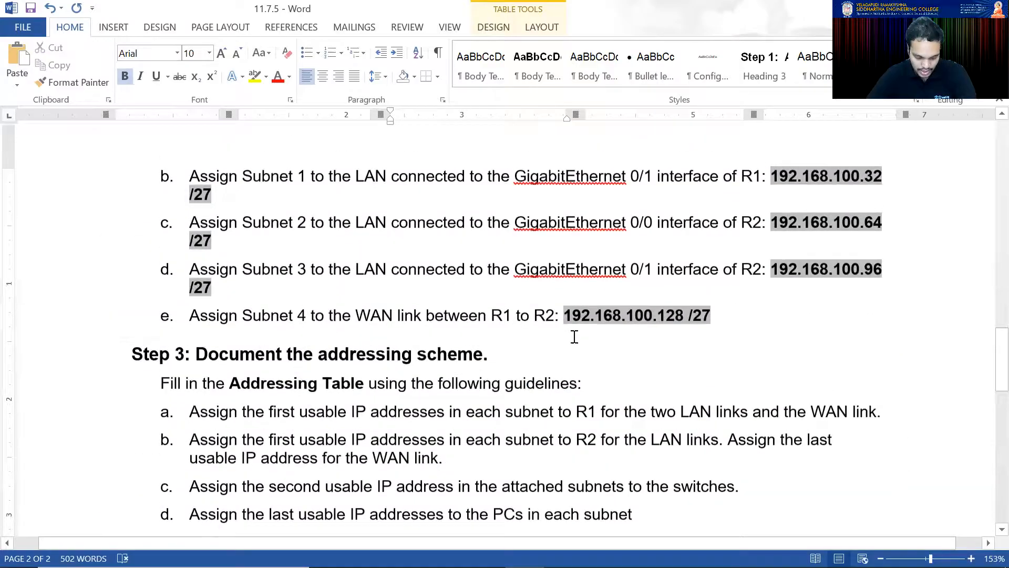
scroll(574, 337, "up", 12)
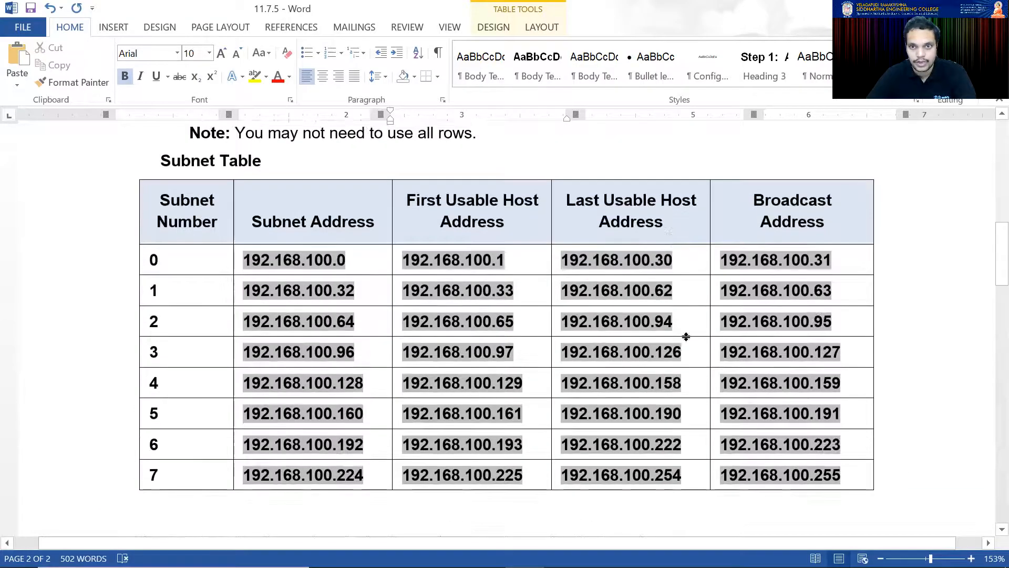
left_click_drag(687, 352, 561, 352)
key("ctrl+c")
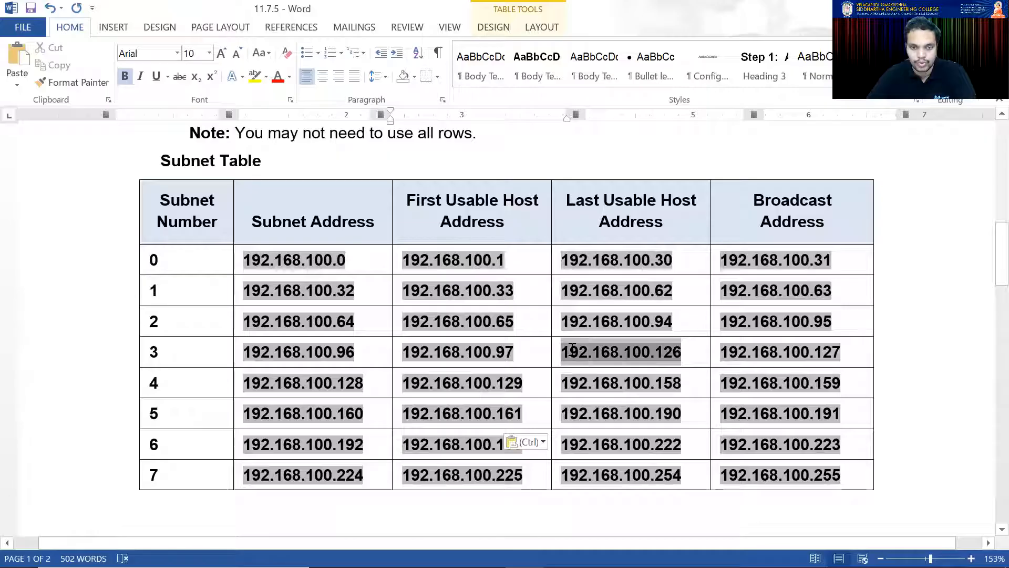
scroll(613, 338, "down", 12)
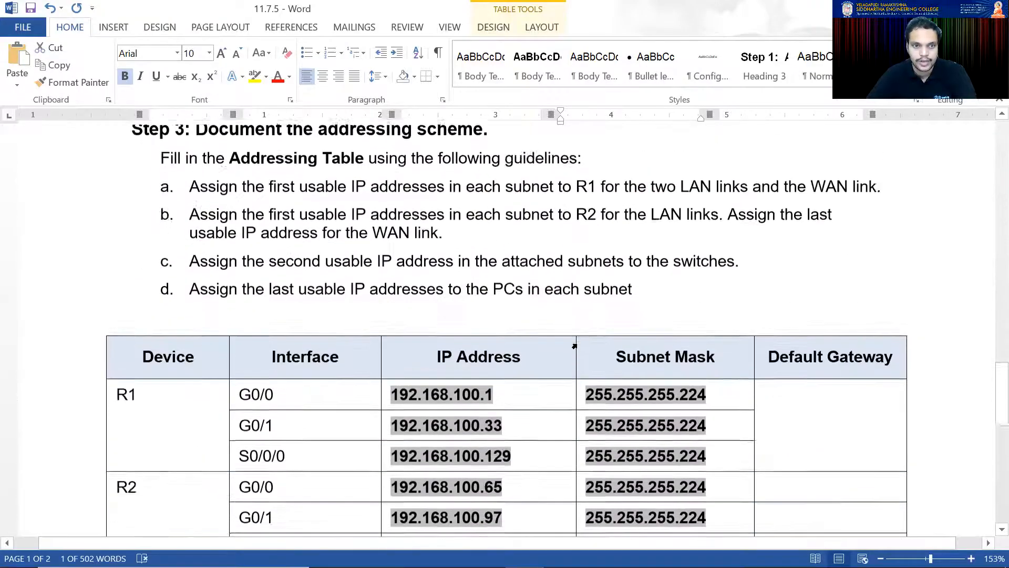
scroll(634, 292, "down", 8)
left_click(509, 342)
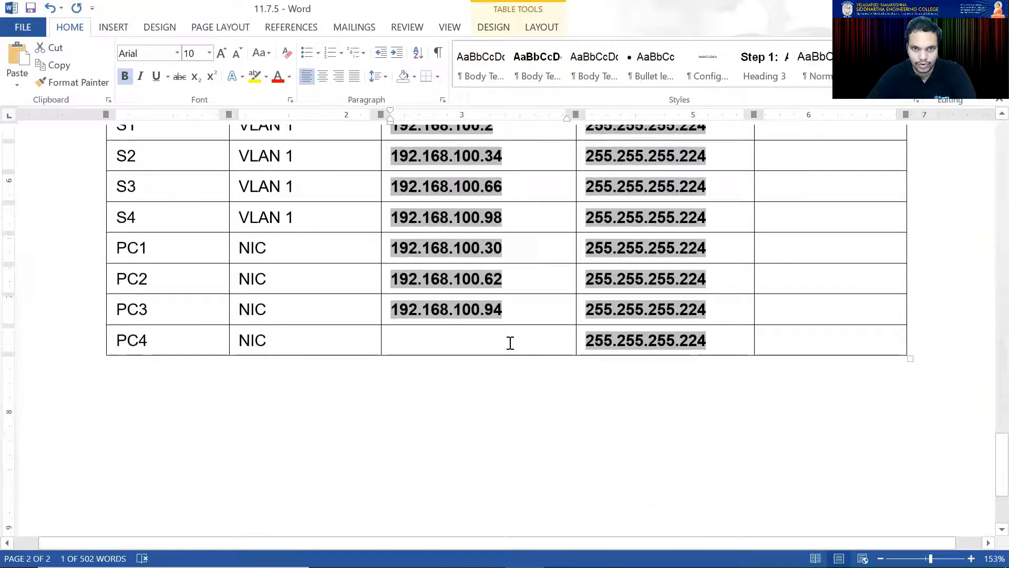
key("ctrl+v")
- Merge R2's three empty default gateway cells into a single cell
scroll(775, 322, "up", 12)
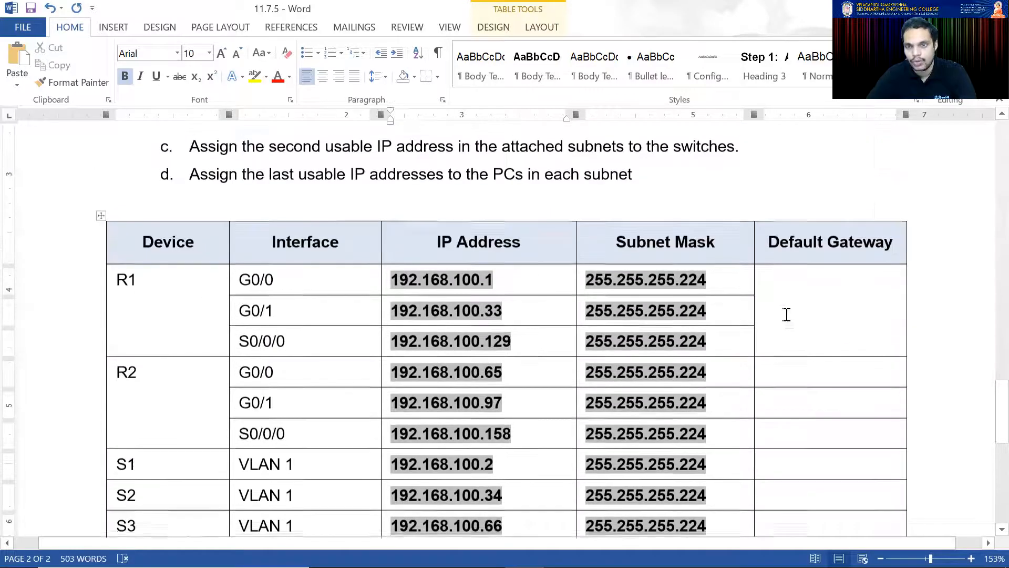
scroll(805, 284, "down", 4)
left_click_drag(806, 279, 812, 321)
right_click(811, 314)
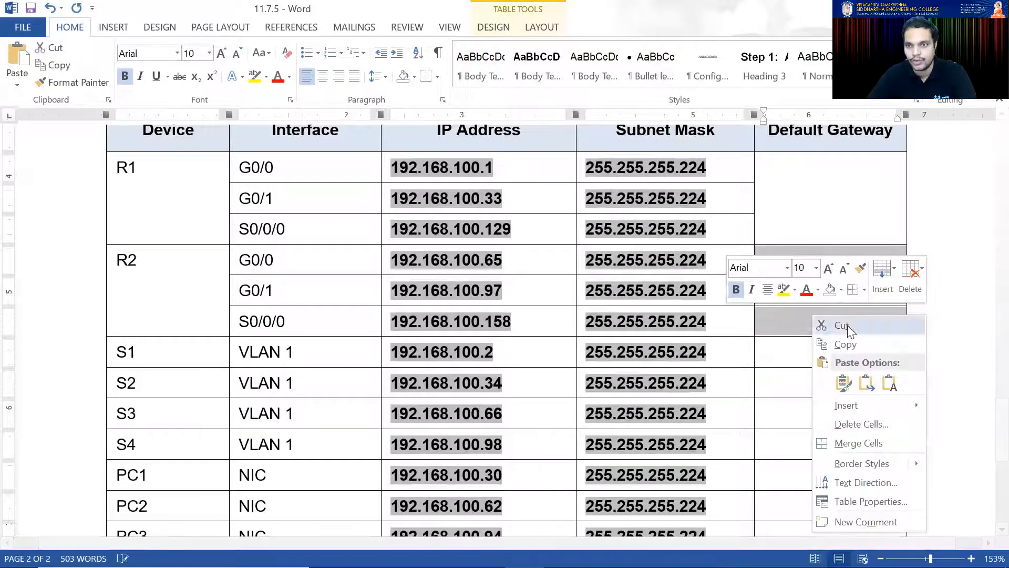
left_click(866, 437)
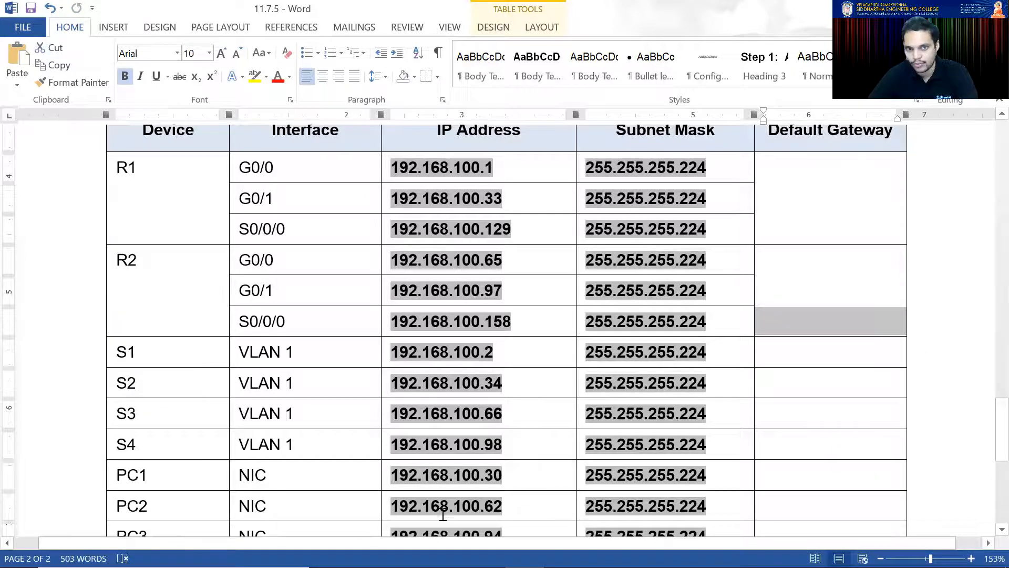
- Examine in Cisco Packet Tracer which router interface serves each switch and PC, and return to the Word worksheet
left_click(650, 480)
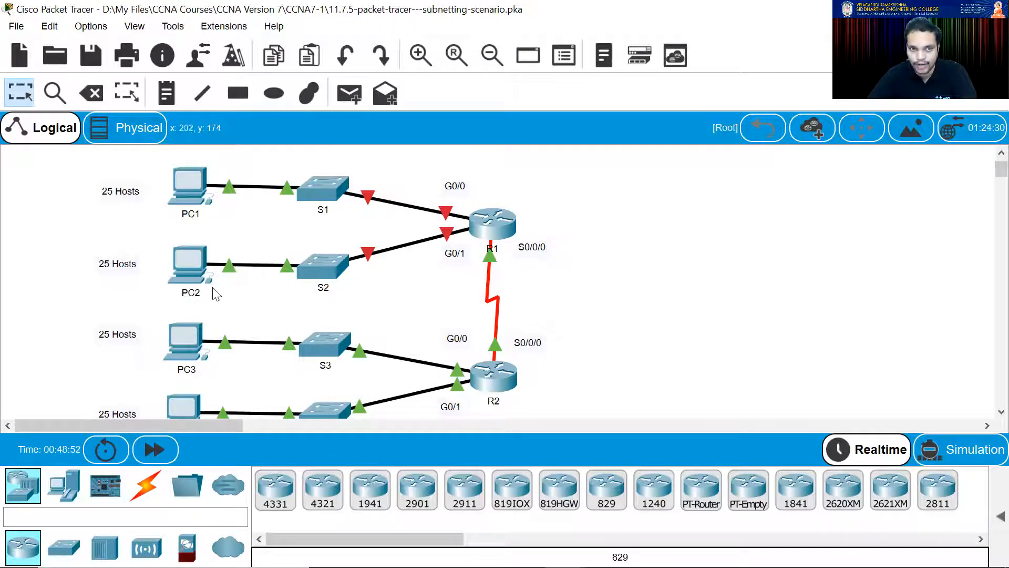
scroll(216, 293, "down", 2)
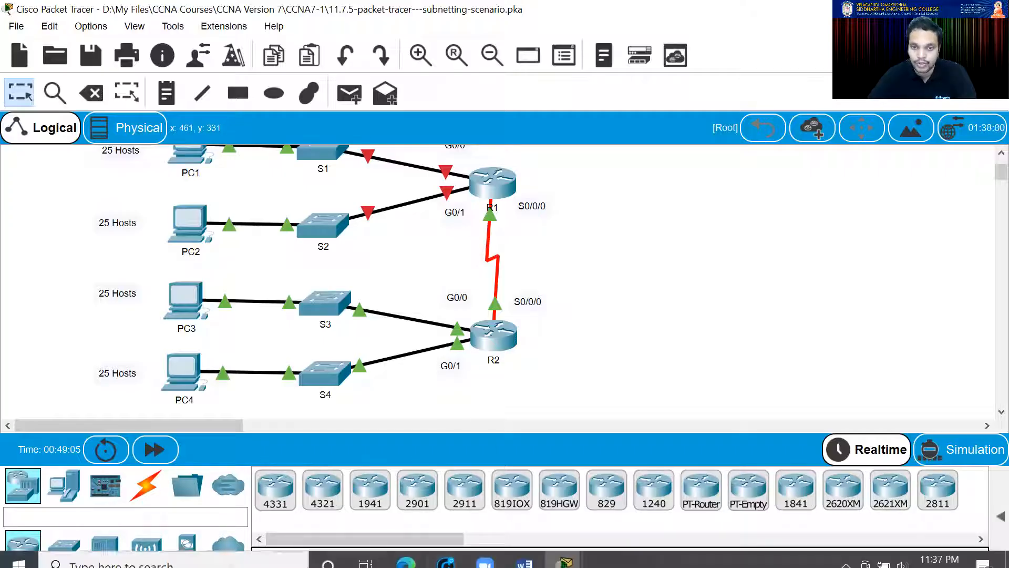
left_click(524, 552)
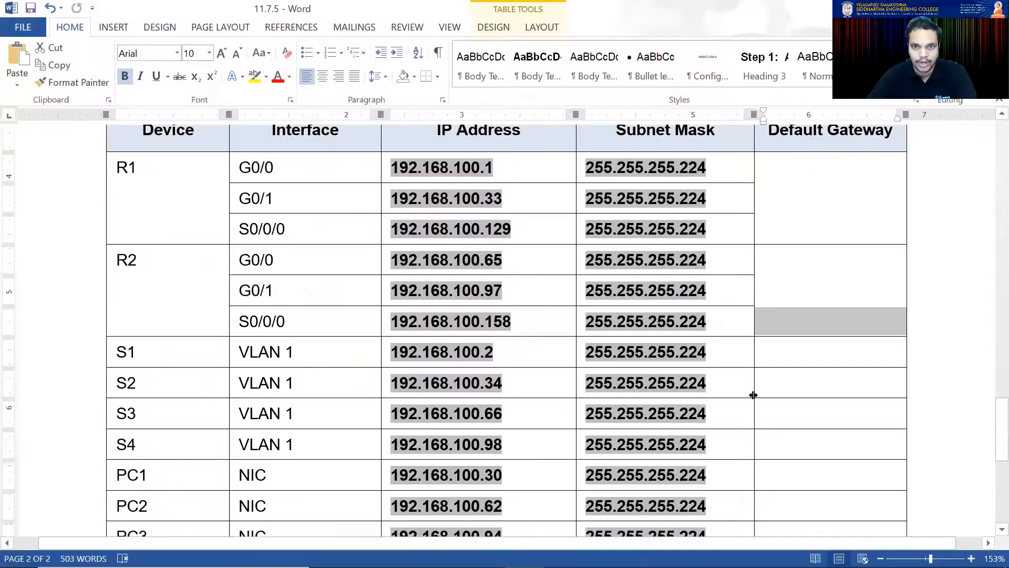
- Copy R1's G0/0 address, 192.168.100.1, into the default gateway cells of S1 and PC1
left_click(792, 354)
scroll(349, 241, "up", 3)
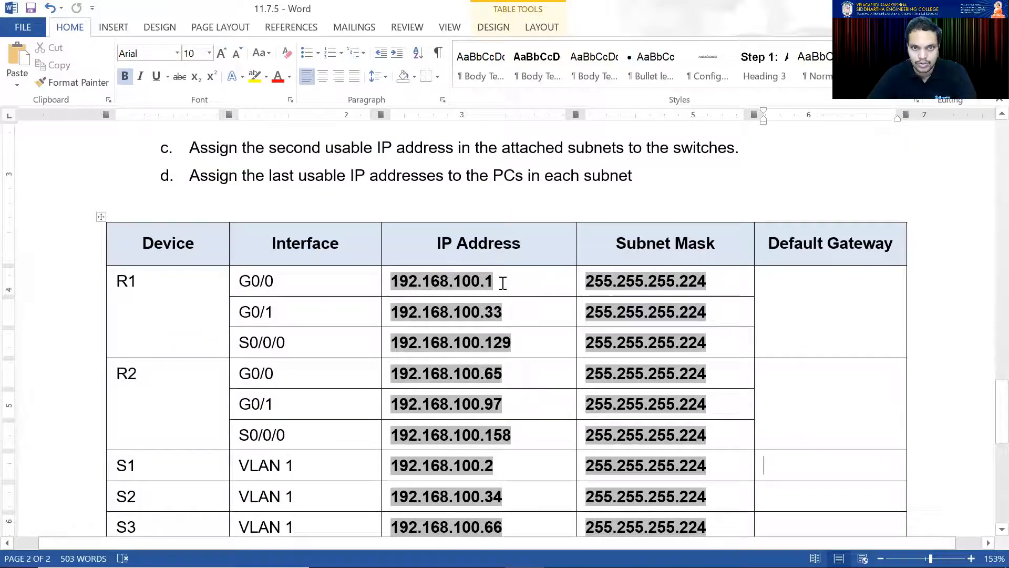
scroll(618, 305, "down", 3)
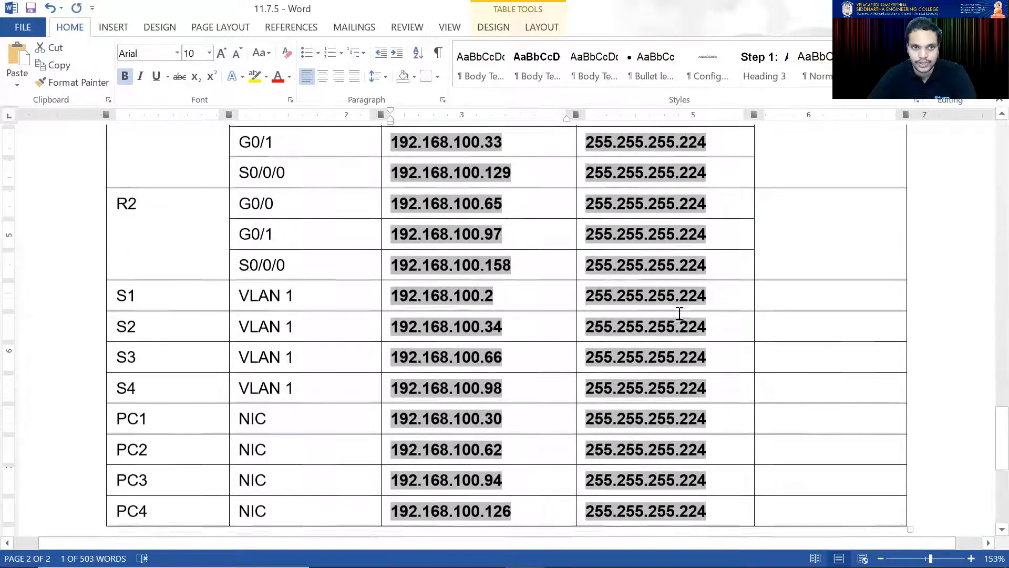
left_click(789, 299)
key("ctrl+v")
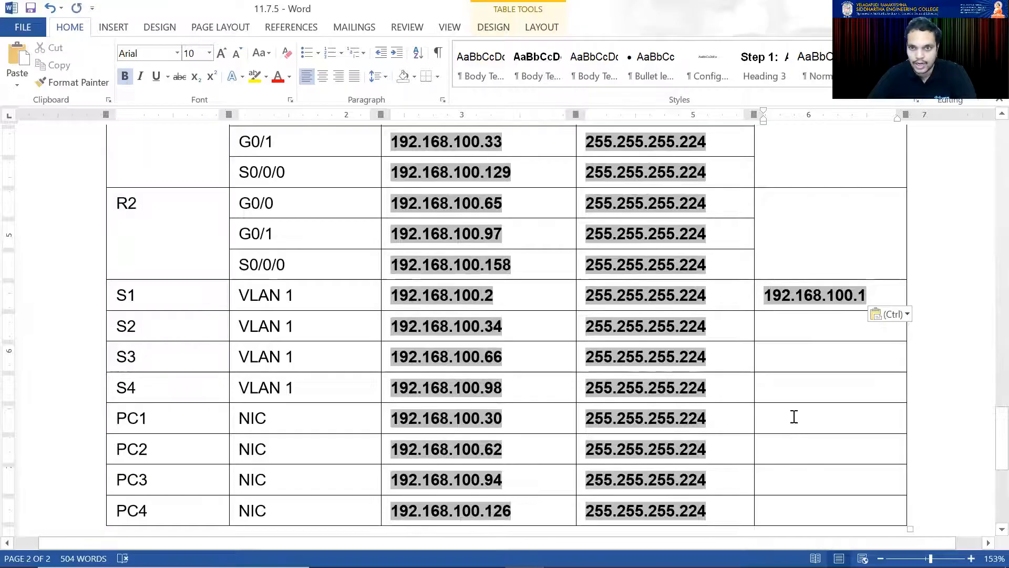
left_click(795, 416)
key("ctrl+v")
- Copy R1's G0/1 address, 192.168.100.33, into the default gateway cells of S2 and PC2
scroll(552, 268, "up", 1)
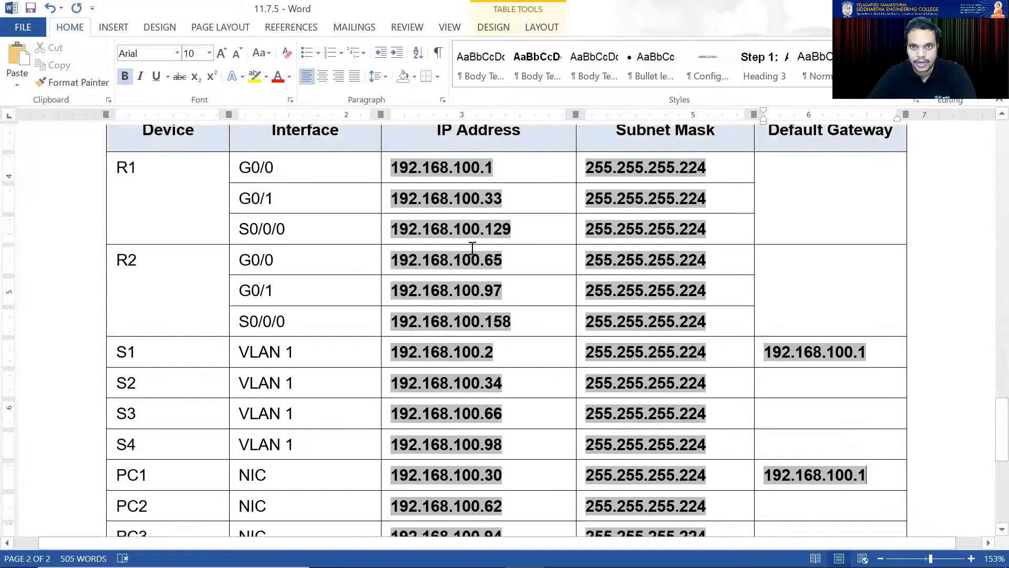
left_click_drag(503, 199, 409, 202)
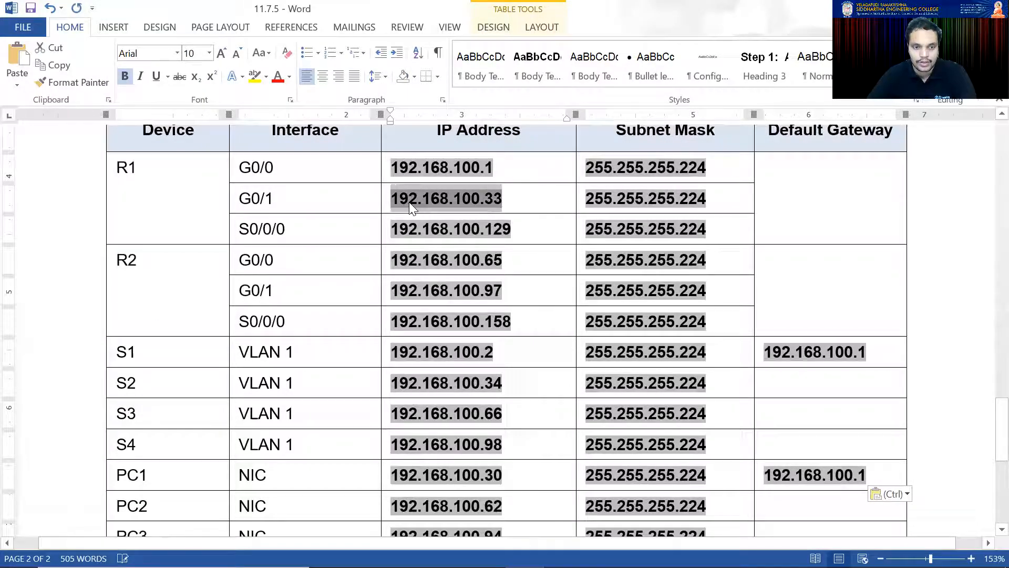
key("ctrl+c")
scroll(786, 292, "down", 2)
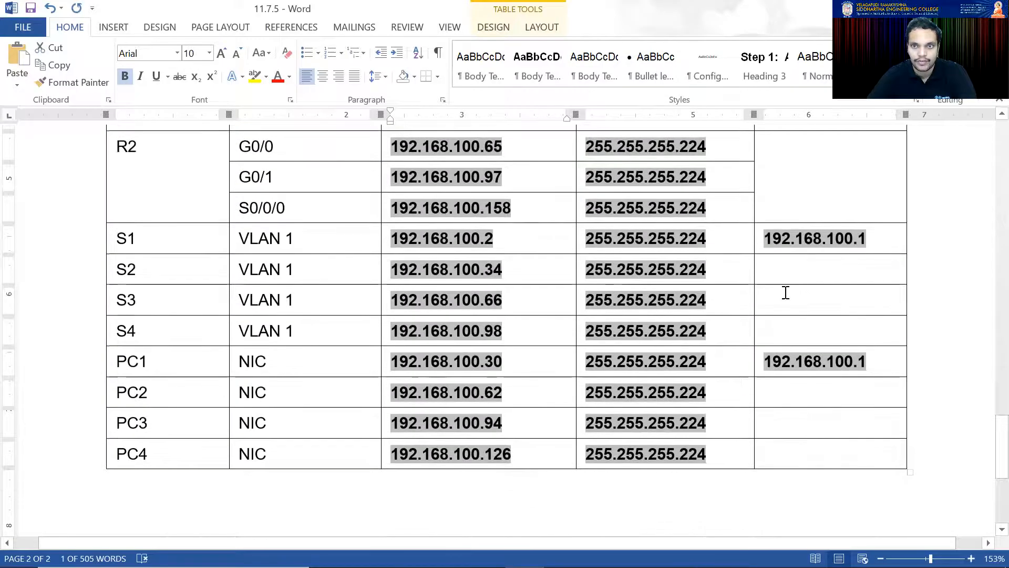
left_click(805, 268)
key("ctrl+v")
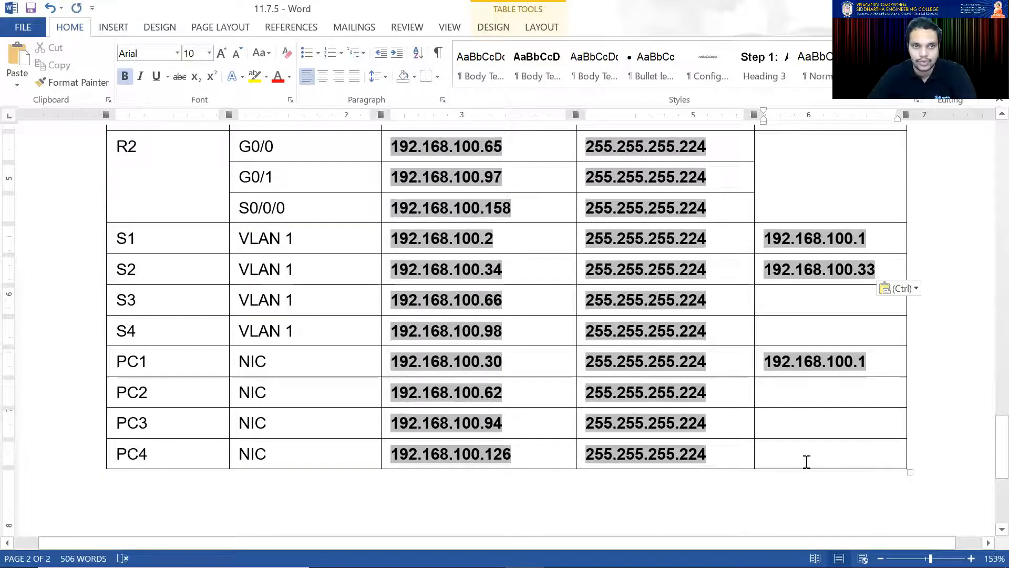
left_click(820, 396)
key("ctrl+v")
- Copy R2's G0/0 address, 192.168.100.65, into the default gateway cells of S3 and PC3
scroll(504, 288, "up", 3)
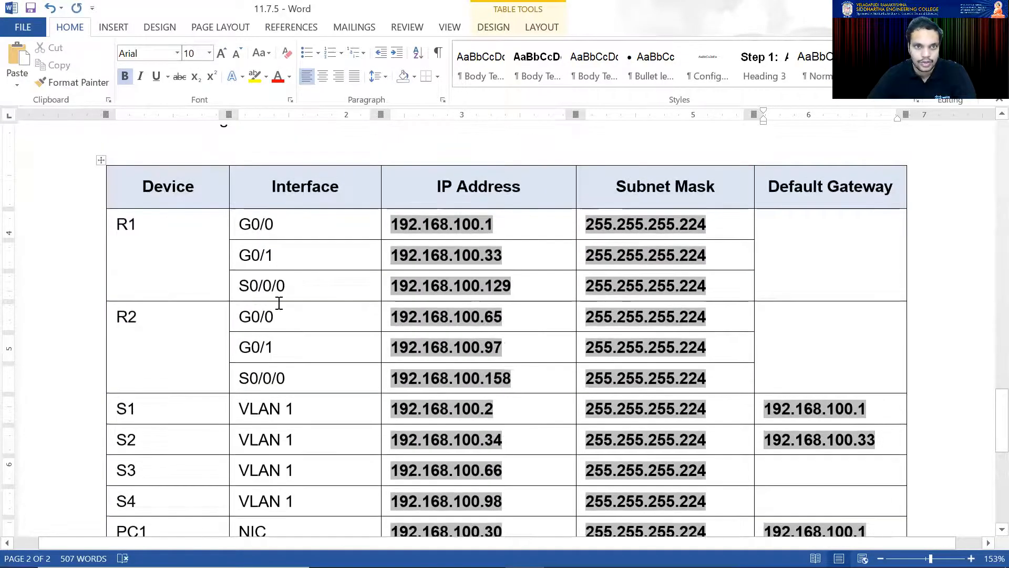
scroll(399, 337, "up", 5)
scroll(420, 358, "down", 4)
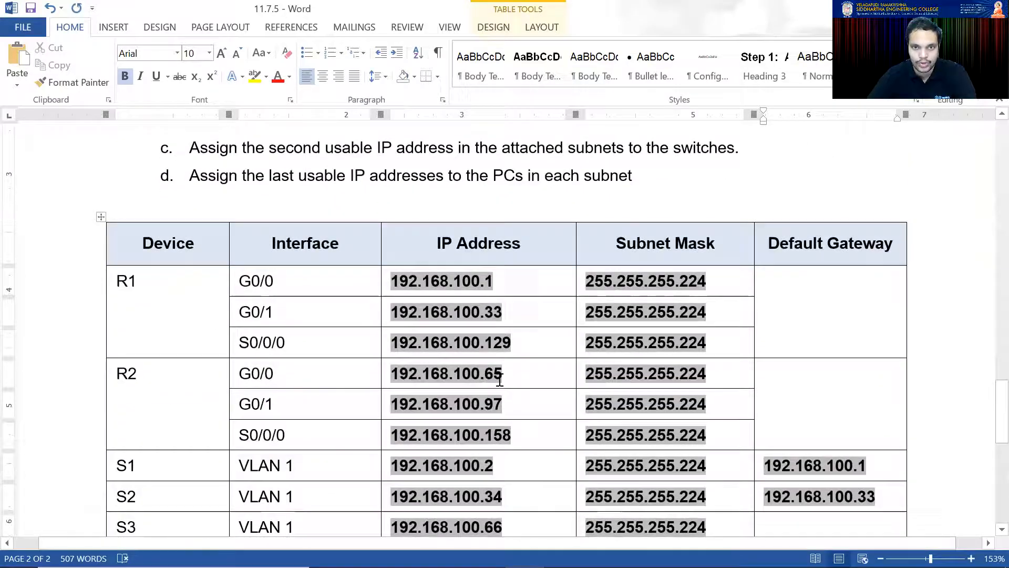
double_click(443, 376)
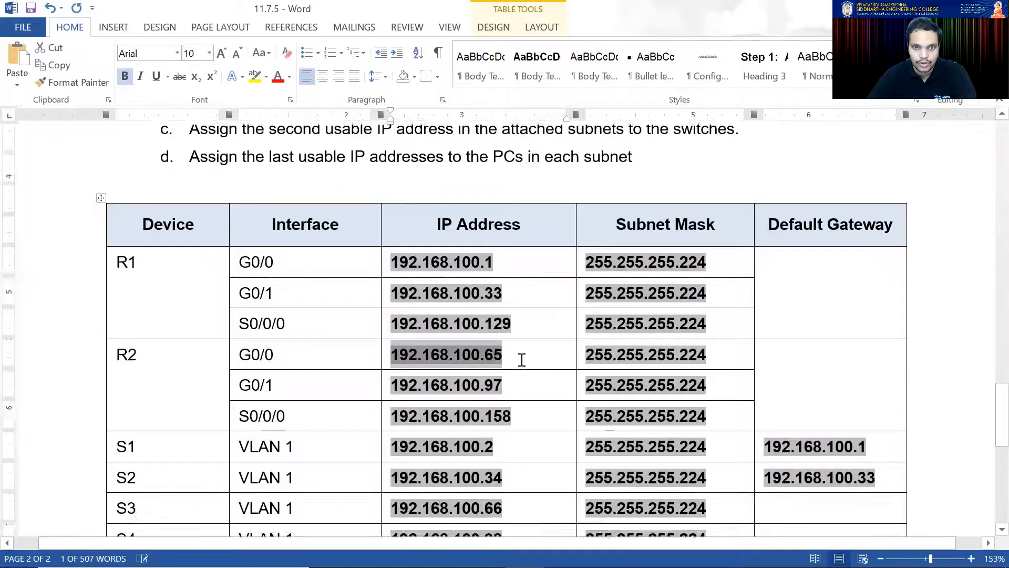
scroll(295, 386, "down", 5)
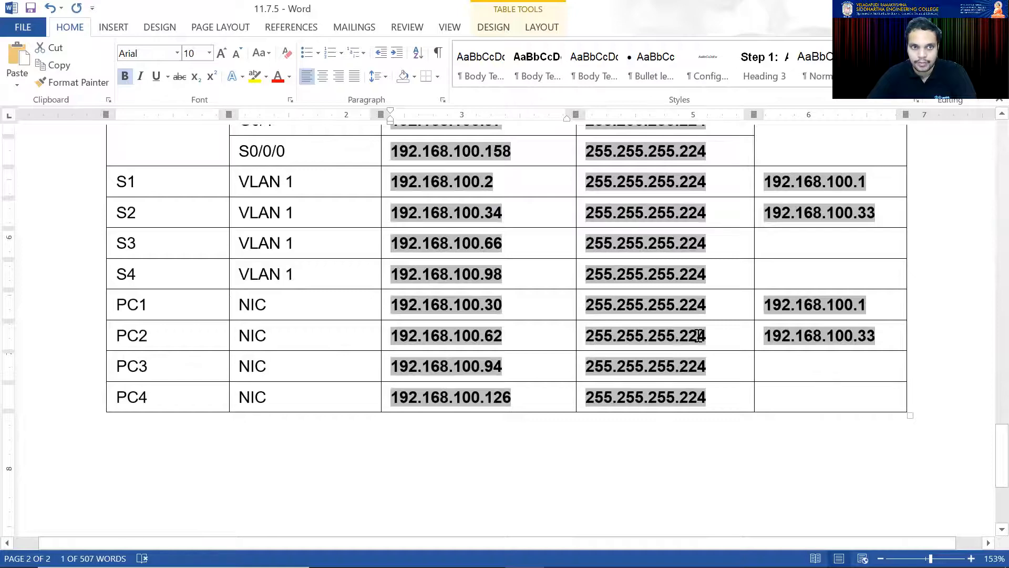
scroll(736, 336, "up", 1)
left_click(795, 297)
key("ctrl+v")
left_click(796, 425)
key("ctrl+v")
- Copy R2's G0/1 address, 192.168.100.97, into the default gateway cells of S4 and PC4
scroll(400, 315, "up", 8)
scroll(325, 284, "down", 6)
scroll(497, 338, "up", 8)
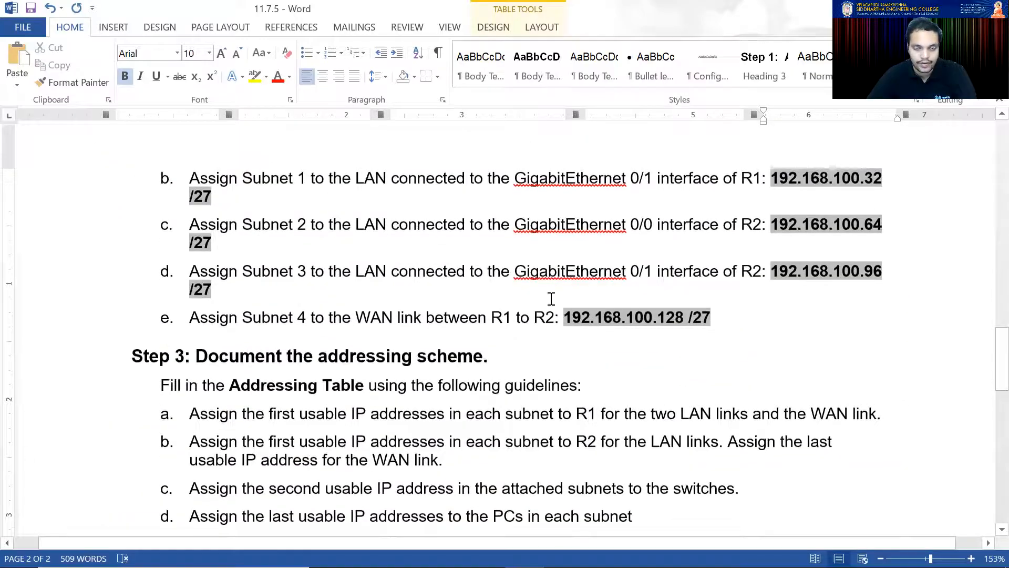
scroll(392, 329, "up", 7)
scroll(547, 415, "down", 9)
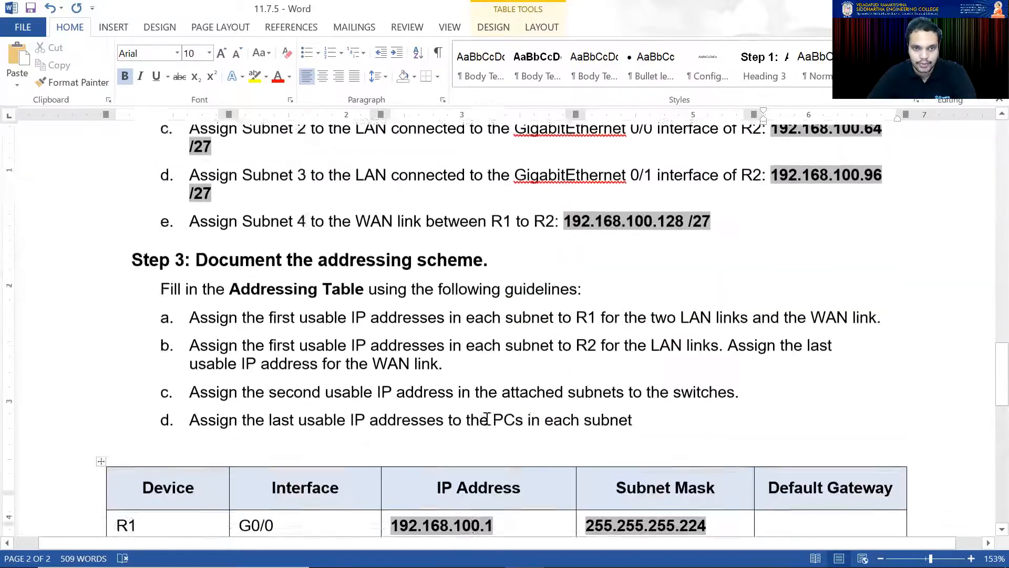
scroll(487, 419, "down", 6)
left_click_drag(507, 345, 392, 346)
scroll(654, 354, "down", 8)
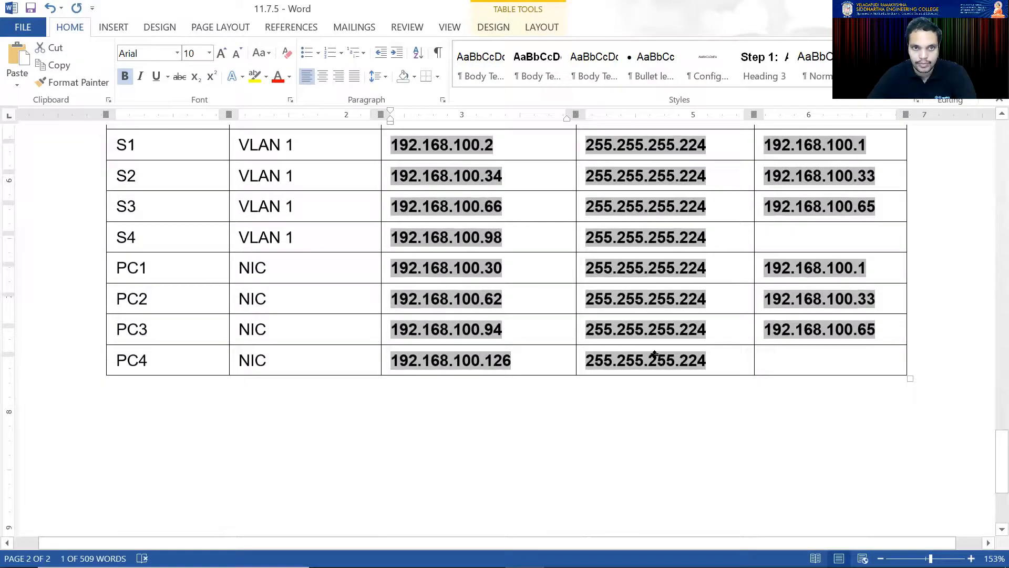
scroll(654, 354, "down", 1)
left_click(795, 215)
key("ctrl+v")
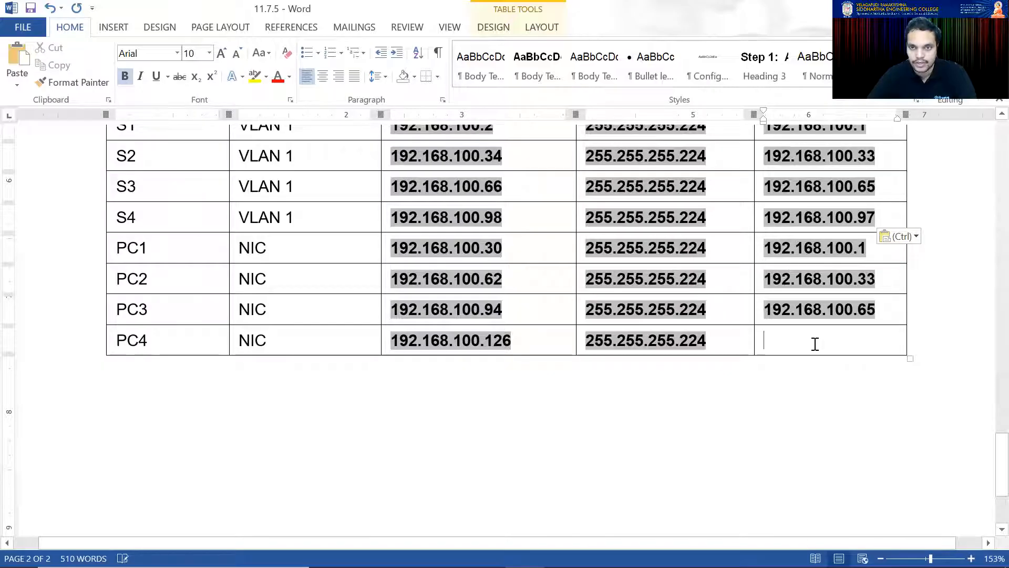
key("ctrl+v")
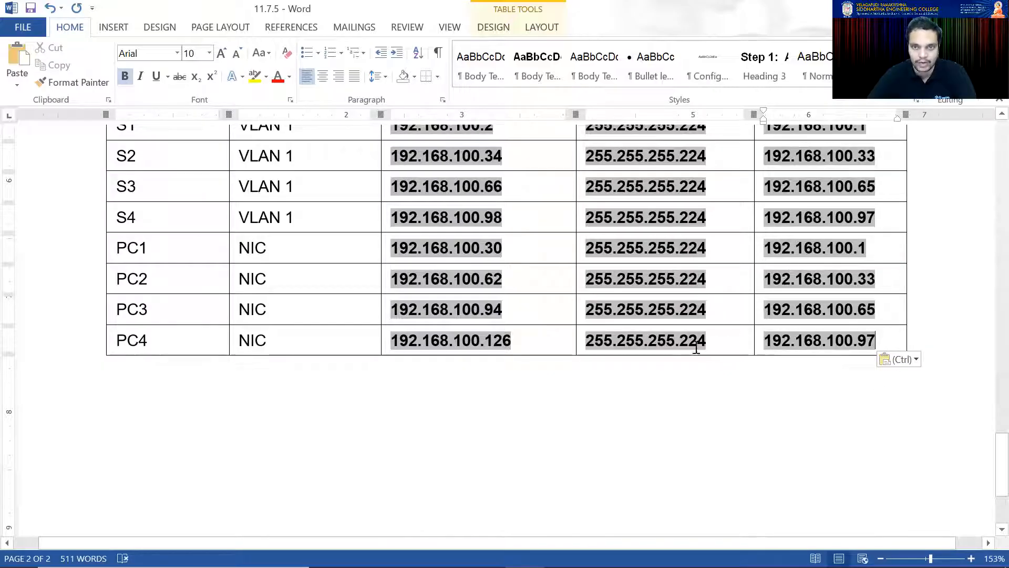
- Review the addressing table from R1 to PC4, with the page zoomed out to 96% to show every row
scroll(694, 347, "up", 3)
scroll(727, 387, "up", 1)
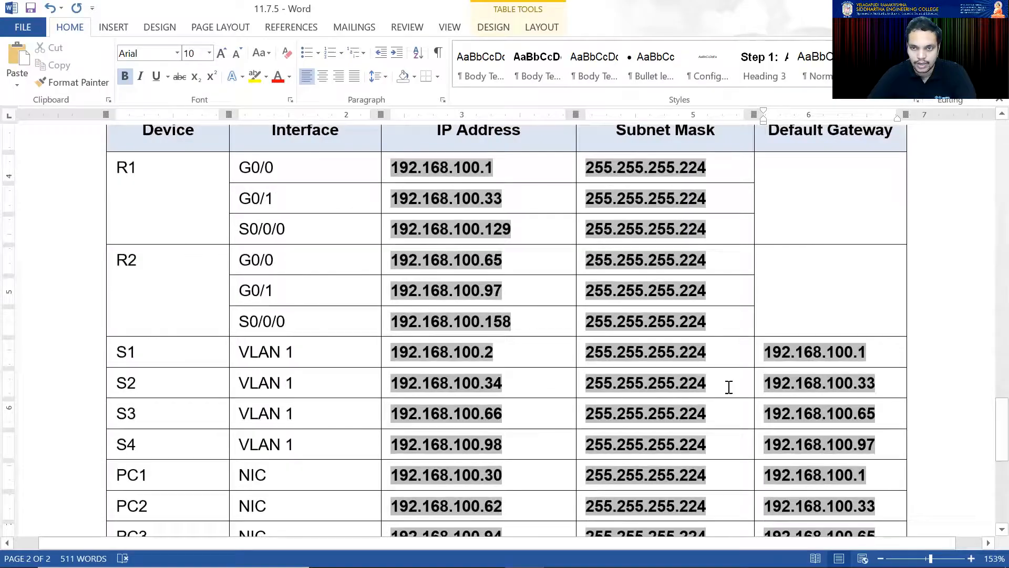
scroll(727, 387, "down", 2)
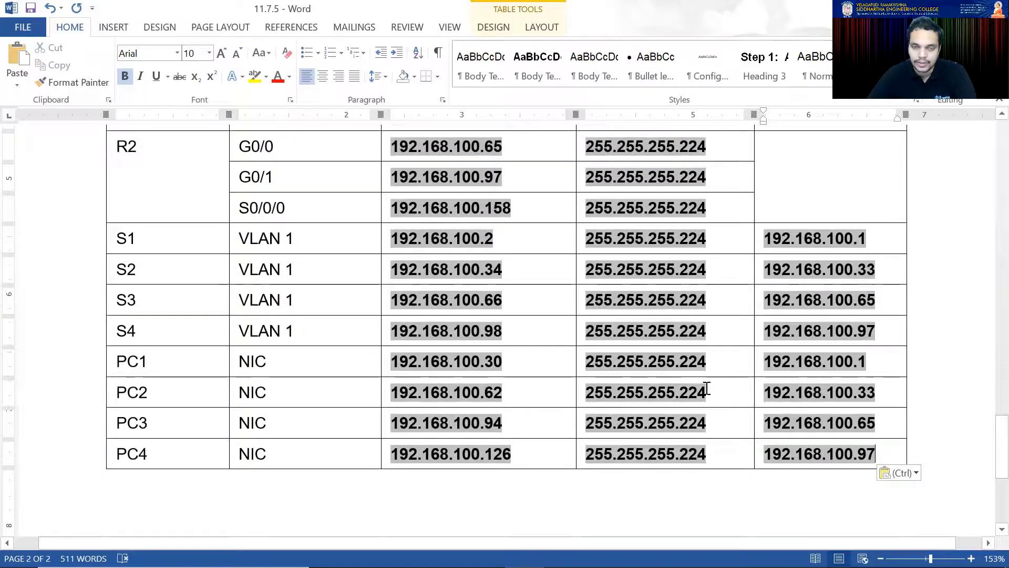
scroll(707, 388, "down", 4)
scroll(694, 392, "up", 4)
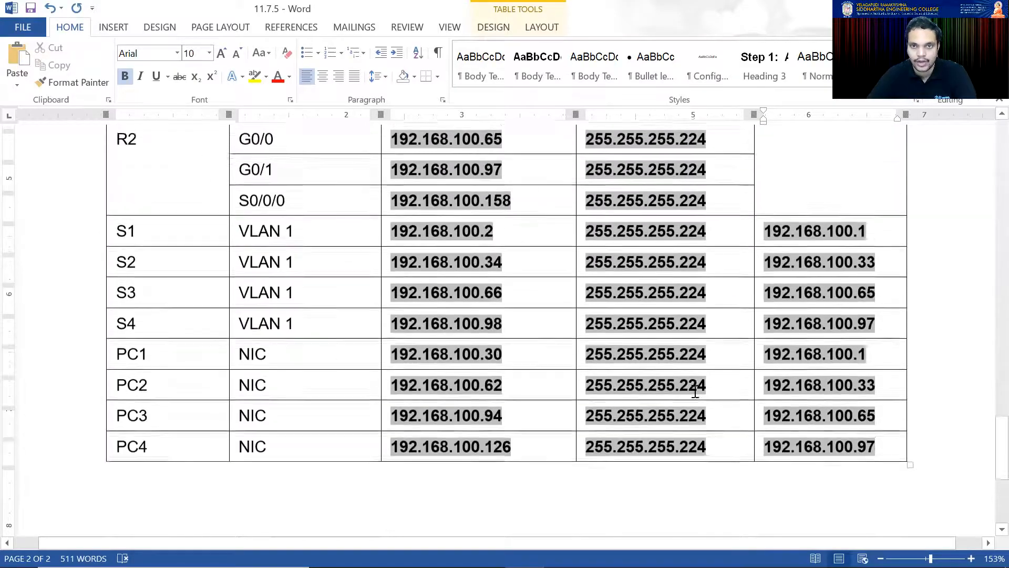
scroll(695, 392, "up", 3)
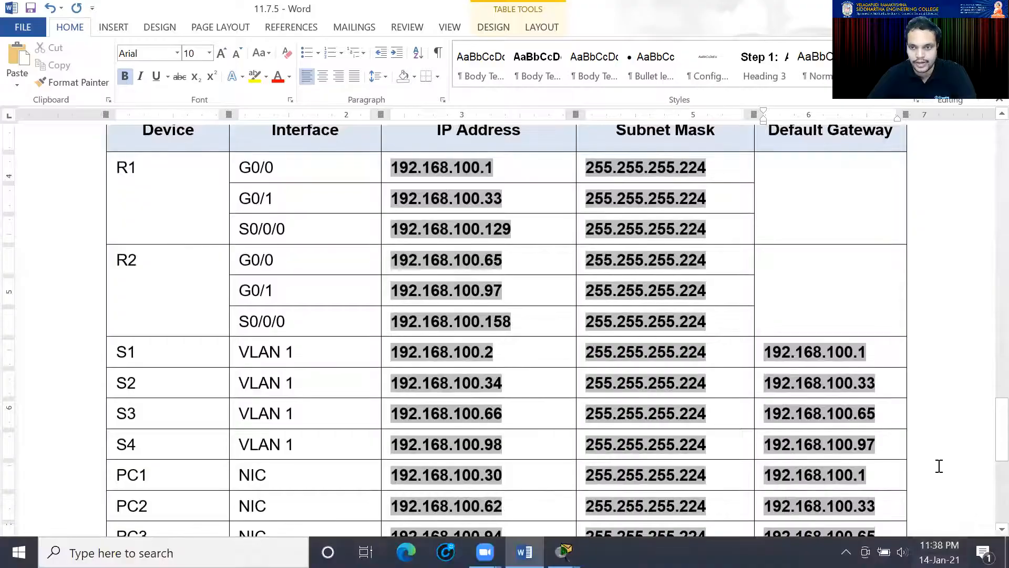
left_click(939, 466)
left_click_drag(931, 558, 925, 559)
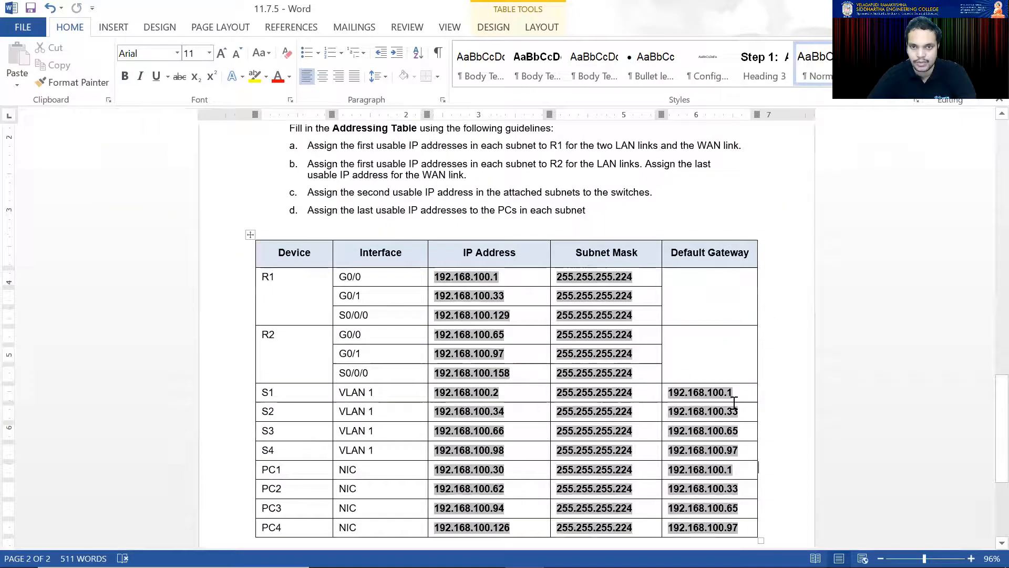
scroll(720, 401, "down", 1)
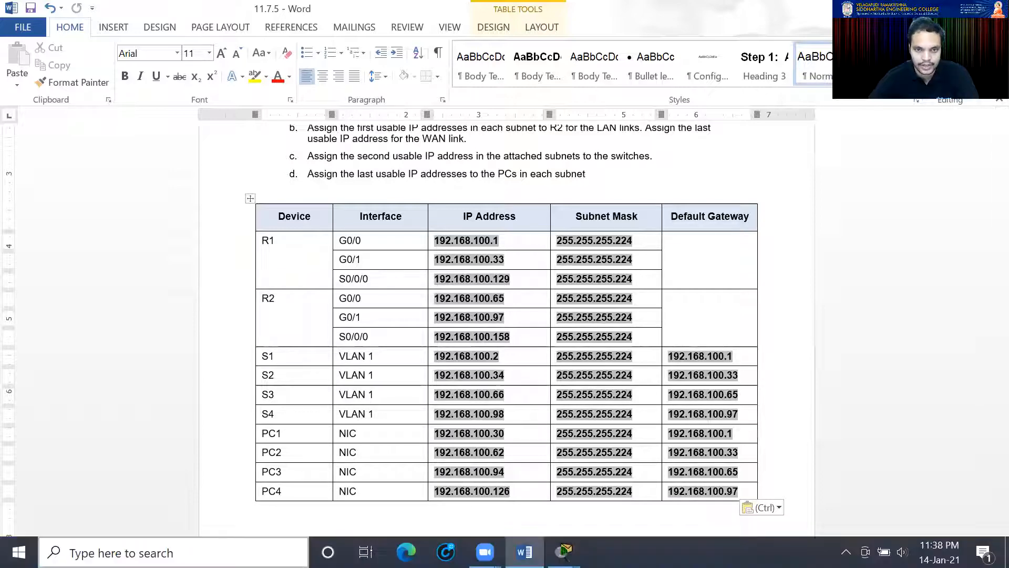
- Read the Part 2 instructions in the Packet Tracer activity window, from the existing addressing and EIGRP notes through Step 3
mouse_move(565, 552)
left_click(523, 480)
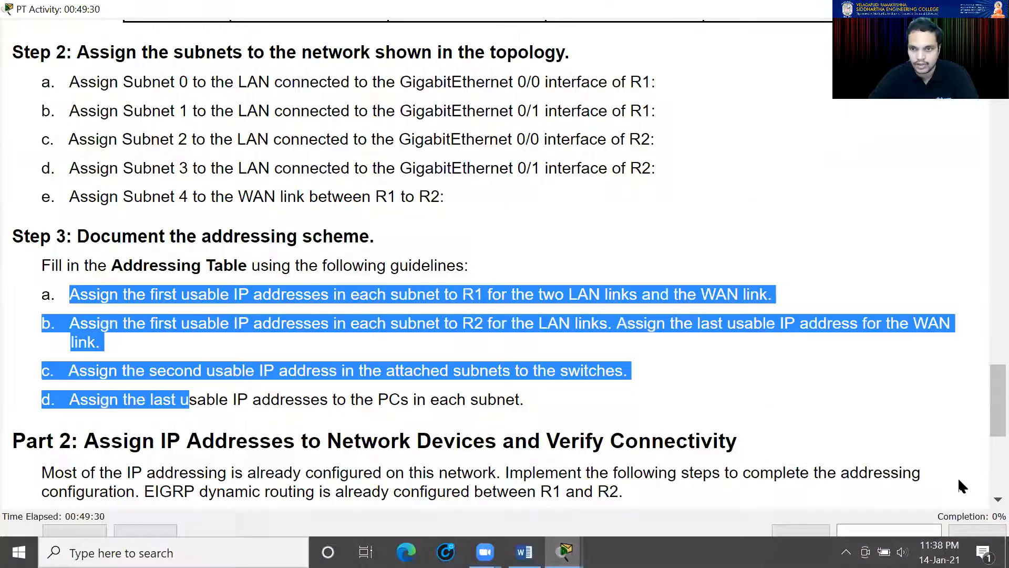
left_click(457, 355)
scroll(457, 354, "down", 1)
scroll(458, 355, "down", 2)
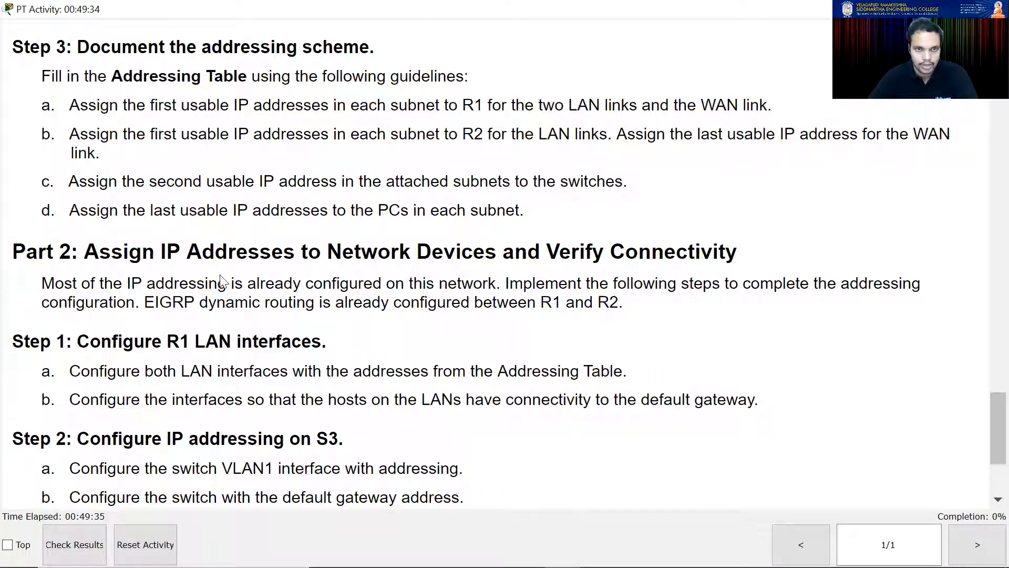
left_click_drag(102, 284, 496, 290)
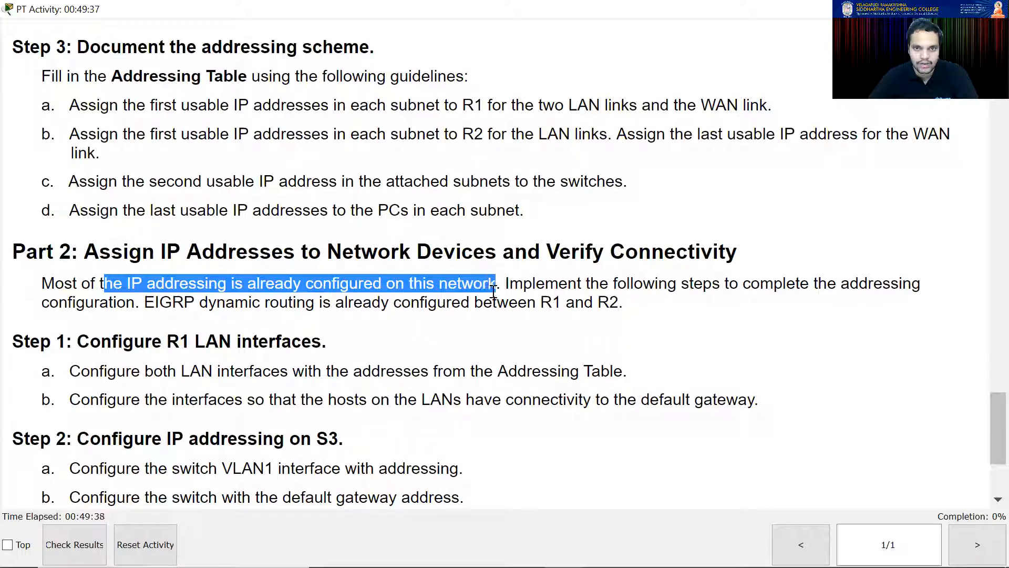
left_click(710, 303)
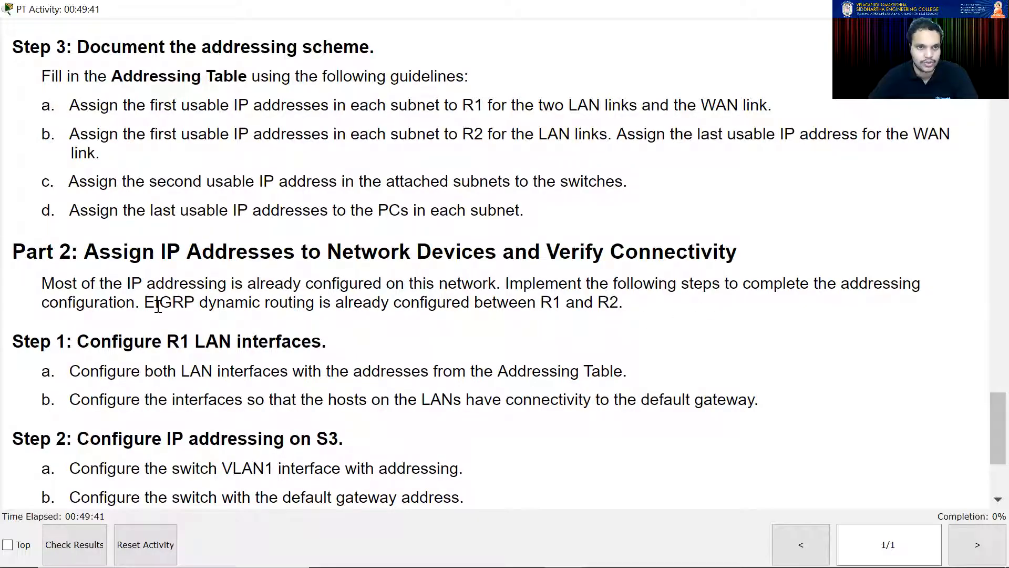
left_click_drag(146, 303, 636, 317)
left_click(616, 317)
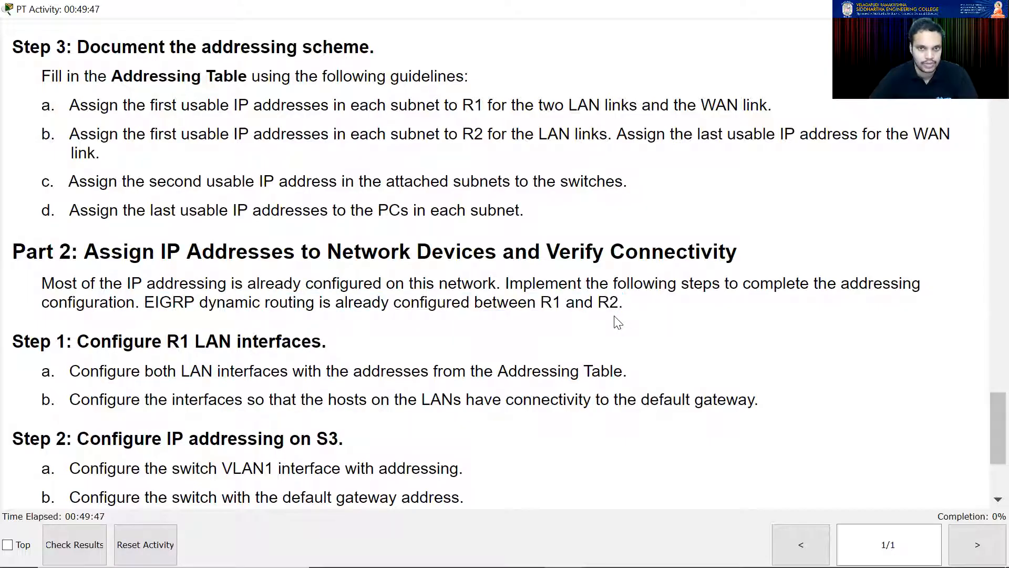
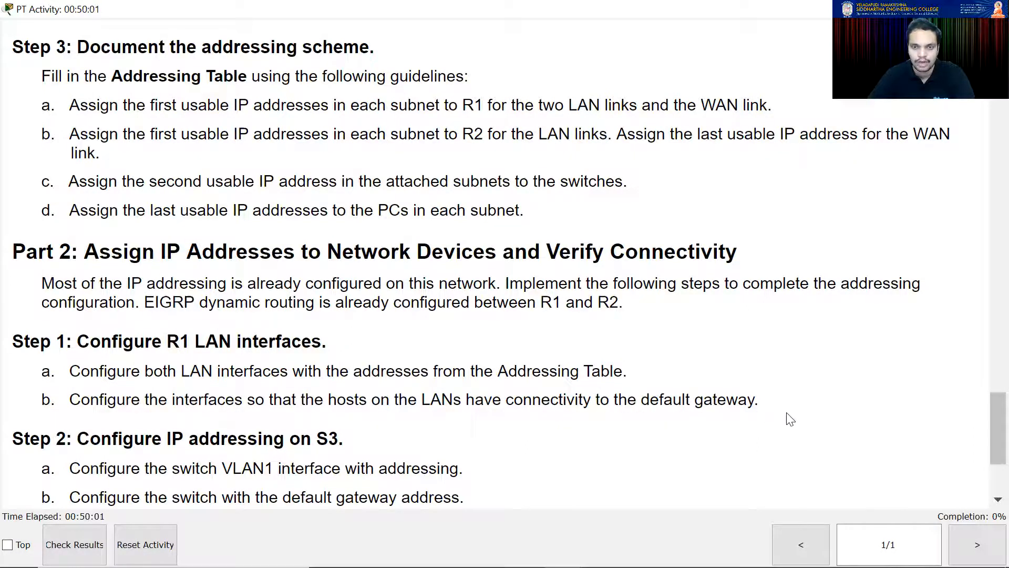
scroll(578, 437, "down", 2)
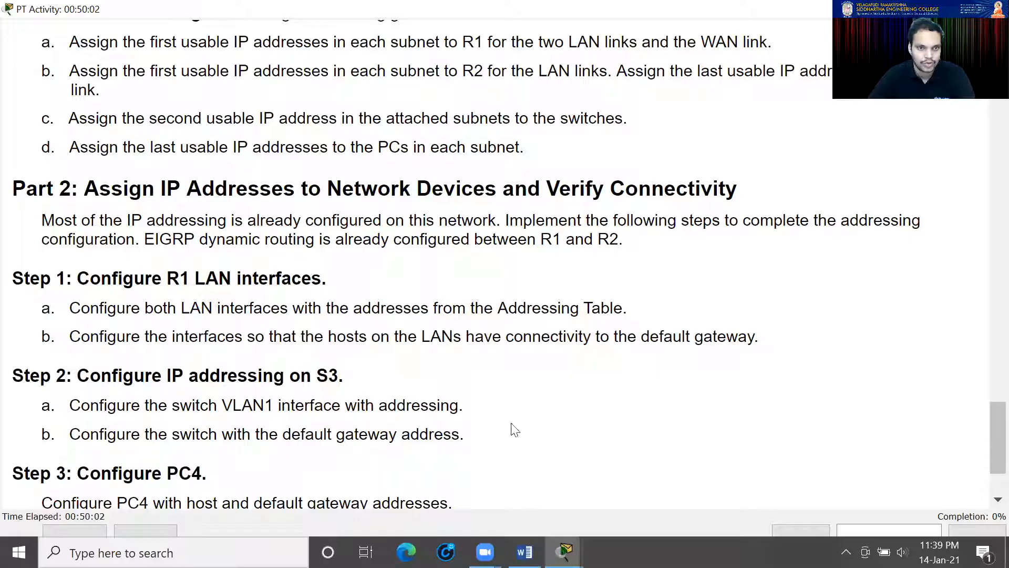
- Open R1's command line from the topology and enter global configuration mode with enable and conf t
mouse_move(564, 566)
left_click(628, 486)
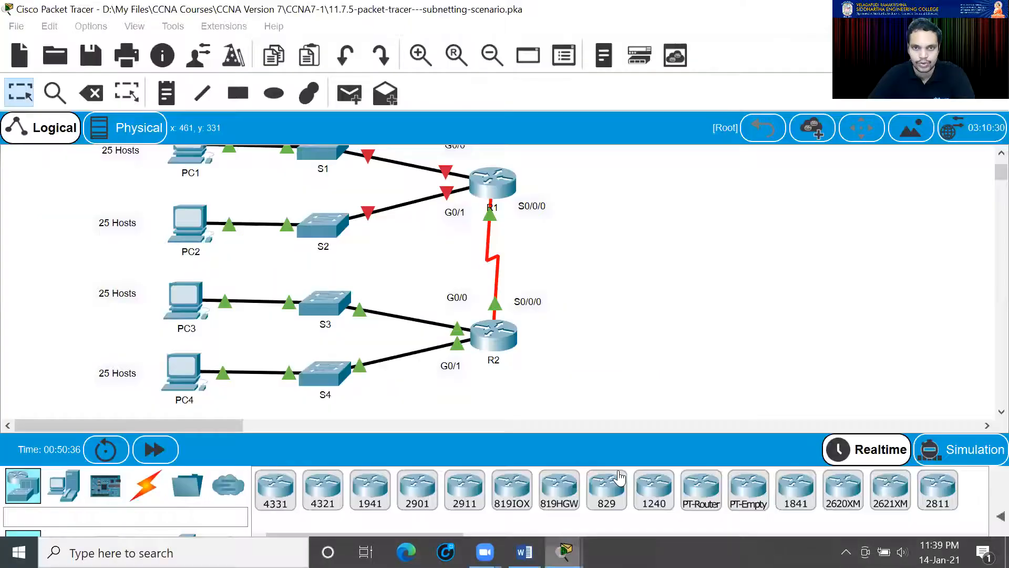
left_click(497, 273)
left_click(357, 44)
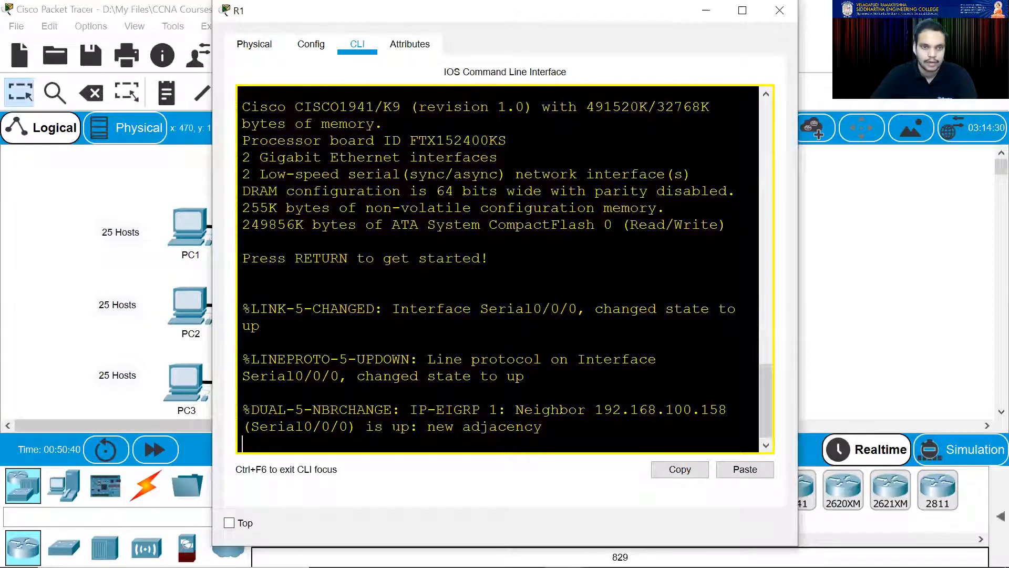
key("Return")
type("enable")
key("Return")
type("conf")
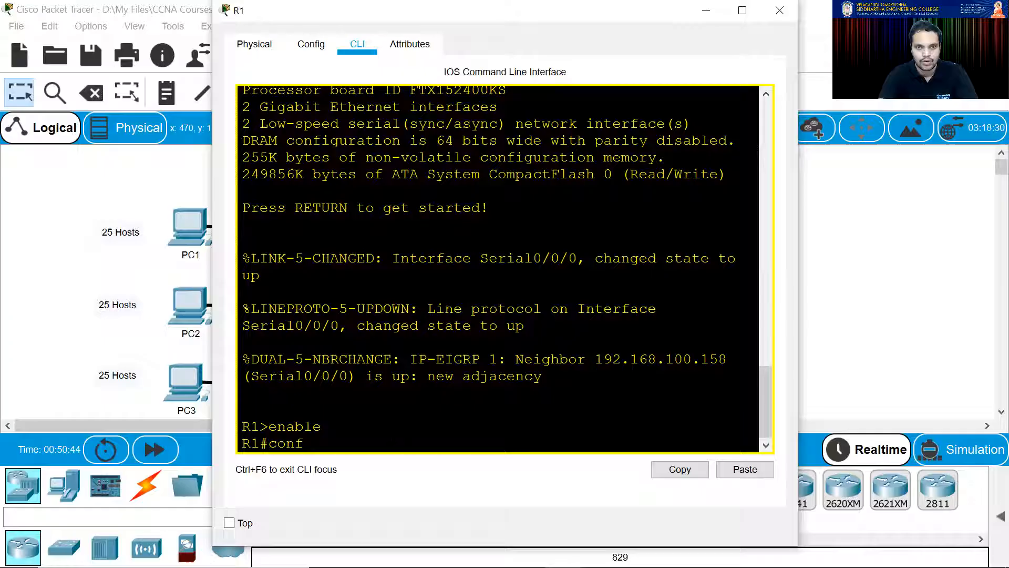
type(" t")
key("Return")
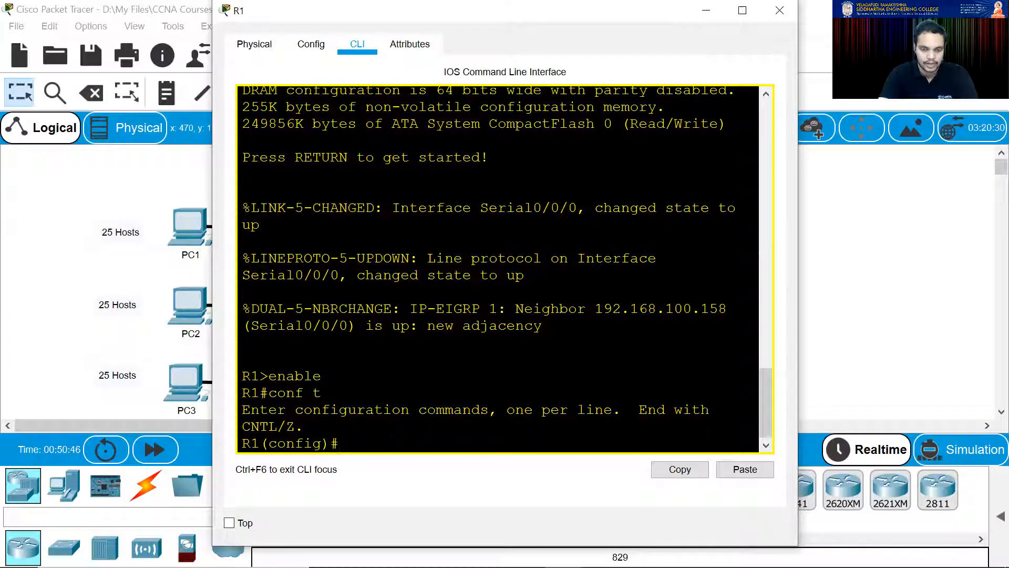
- Enter interface g0/0 on R1 and start its ip address command with 192.168.100.1 copied from the Word addressing table
type("int g")
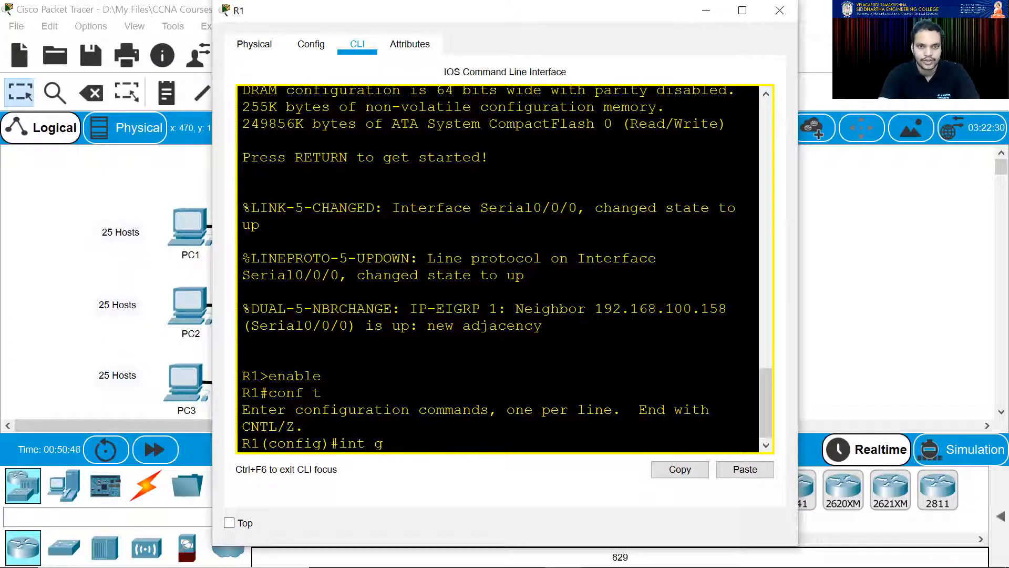
type("0/0")
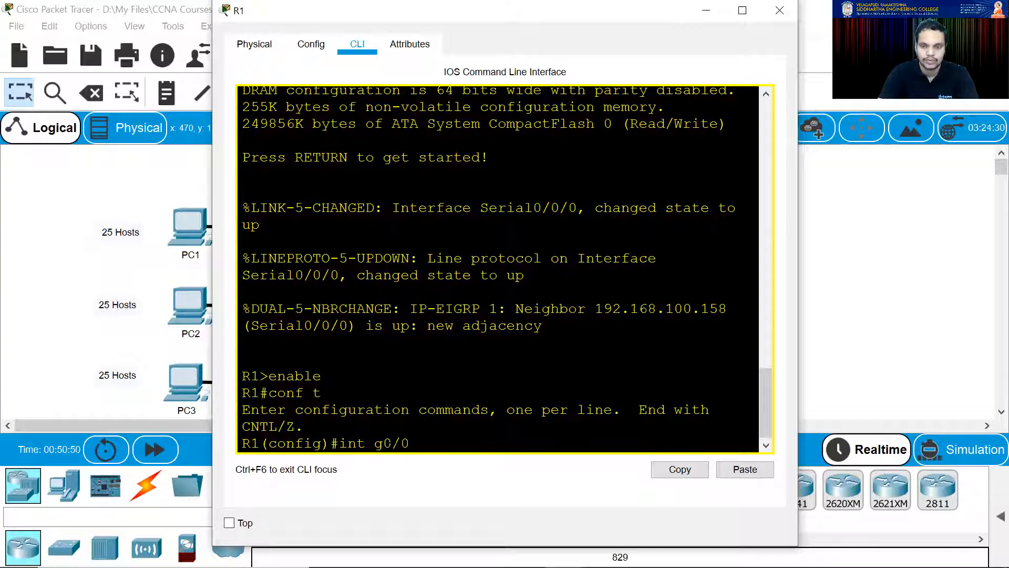
key("Return")
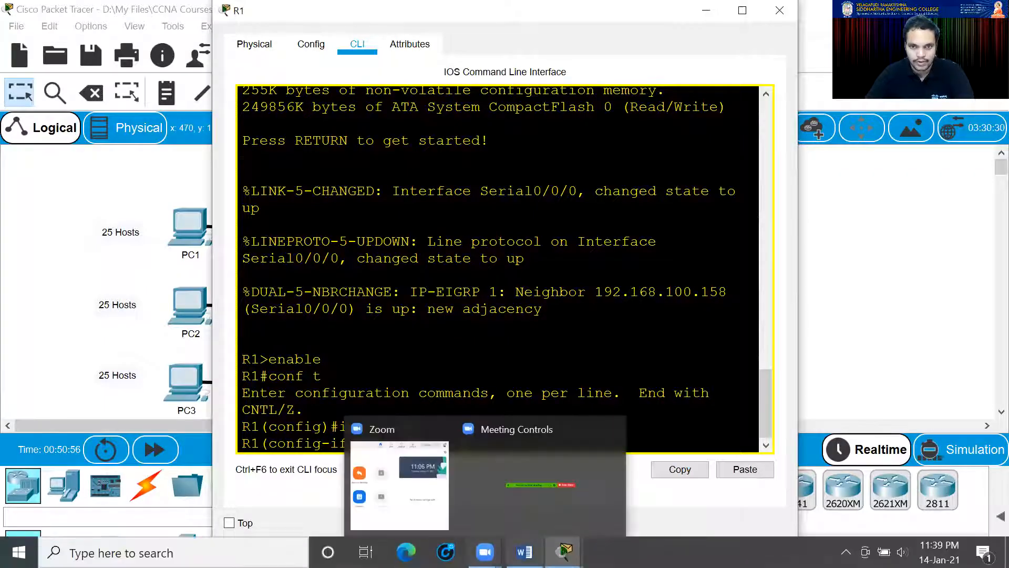
left_click(525, 555)
left_click_drag(505, 243, 433, 242)
key("ctrl+c")
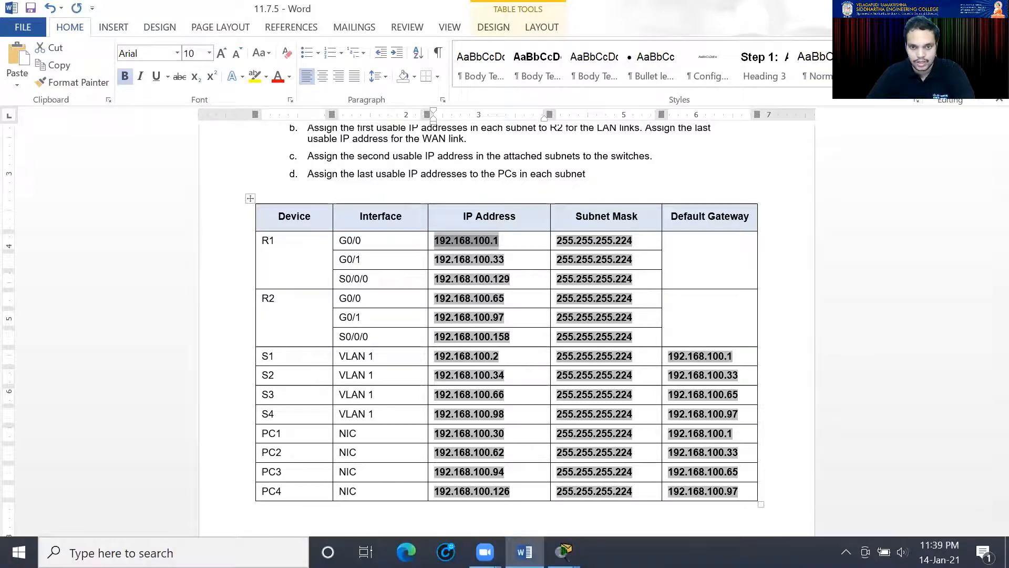
left_click(699, 492)
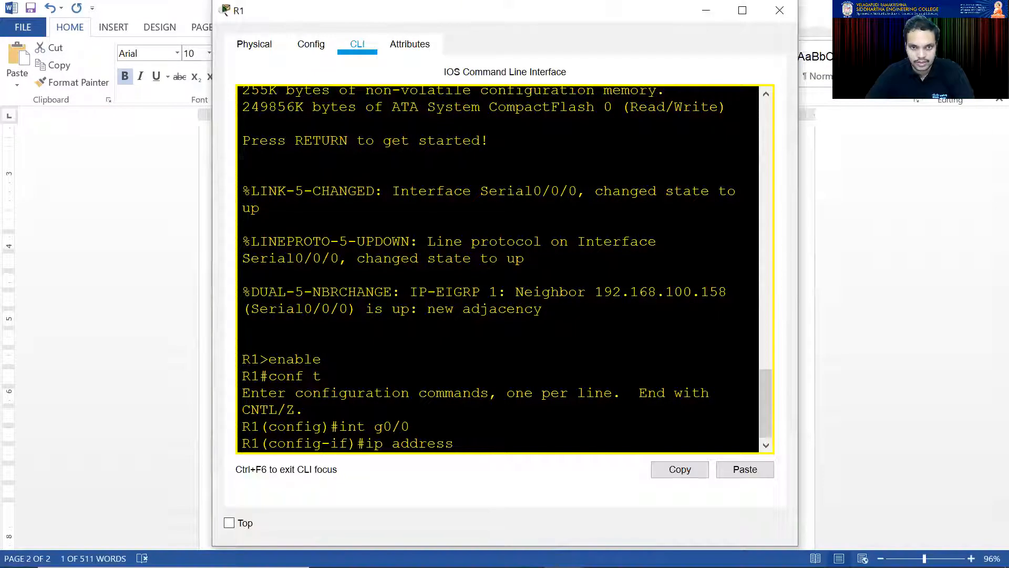
right_click(464, 446)
left_click(500, 468)
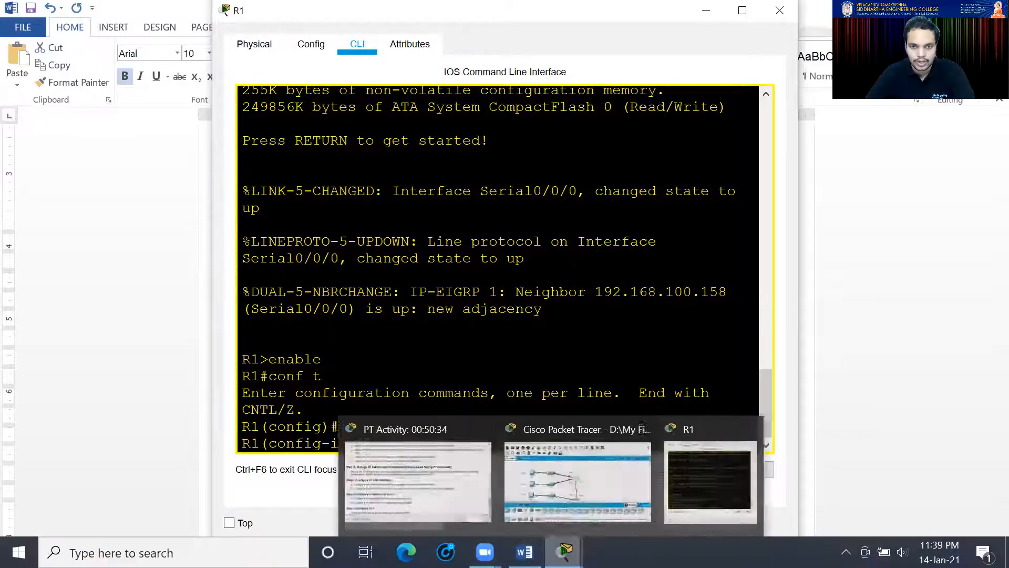
- Complete R1's G0/0 address command with the subnet mask 255.255.255.224 copied from the Word addressing table
left_click(524, 557)
double_click(563, 240)
key("ctrl+c")
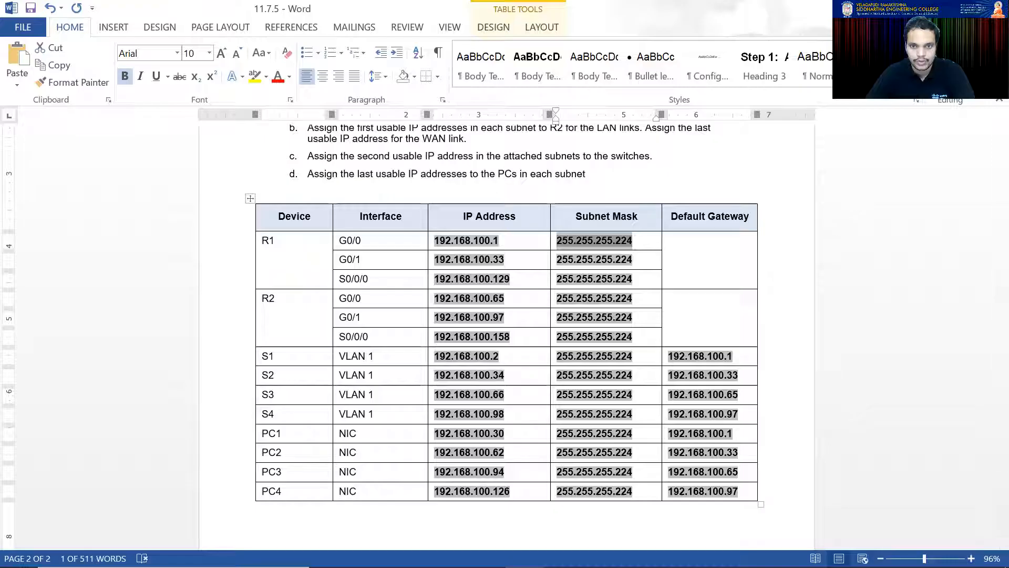
mouse_move(564, 552)
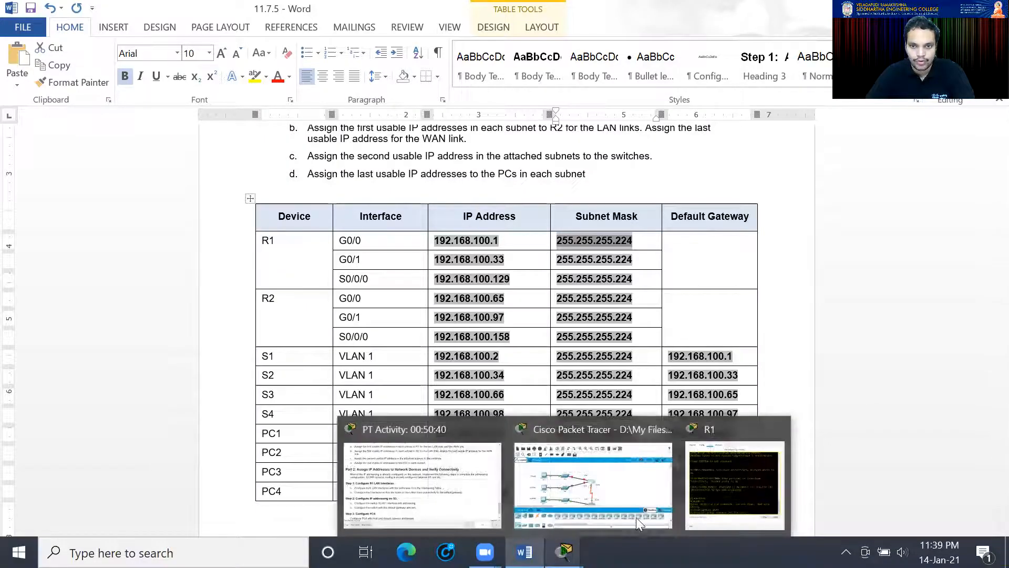
left_click(711, 482)
right_click(606, 446)
left_click(636, 470)
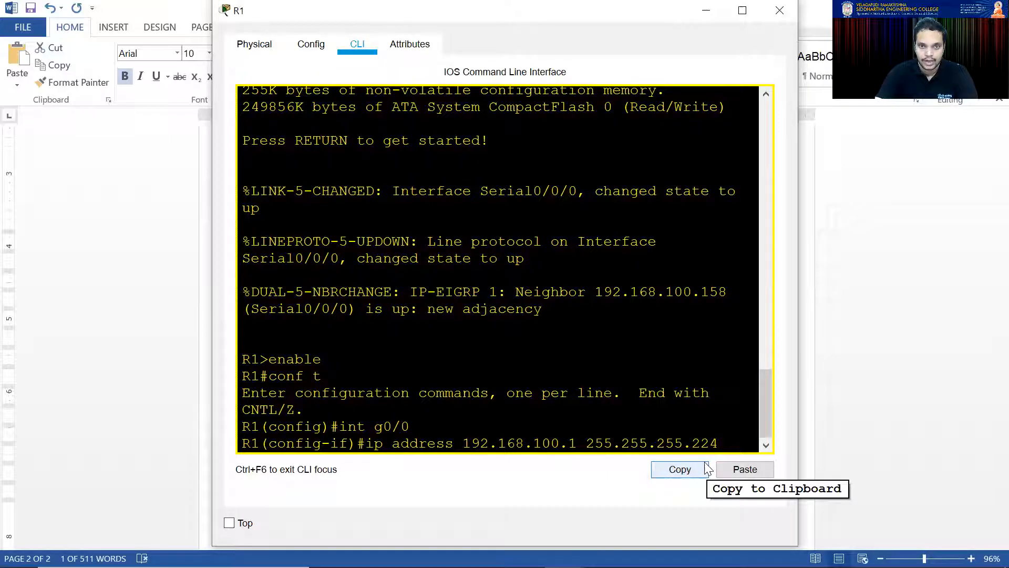
key("Return")
- Enable R1's G0/0 interface with no shutdown
type("no shut")
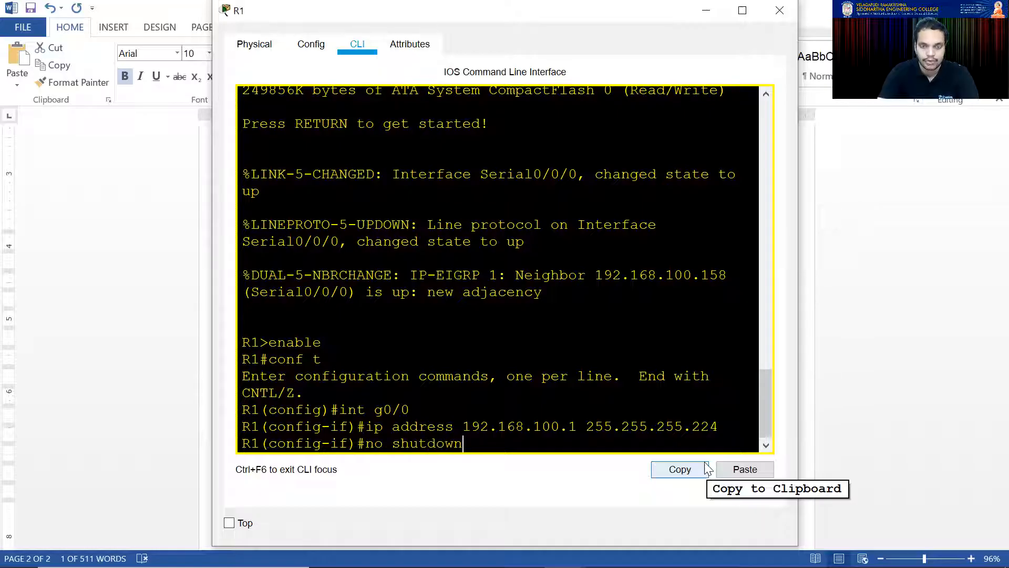
type("down")
key("Return")
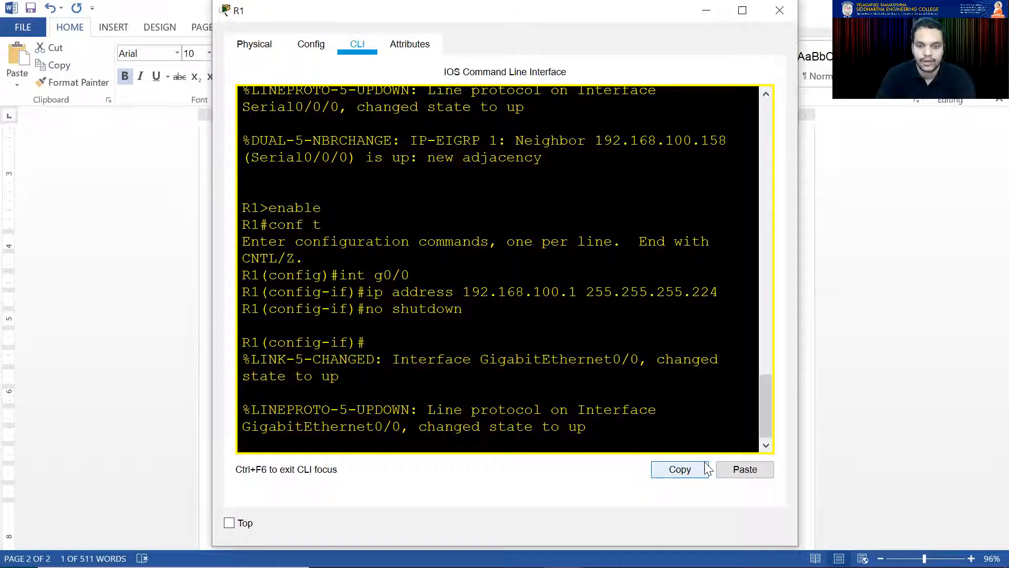
key("Return")
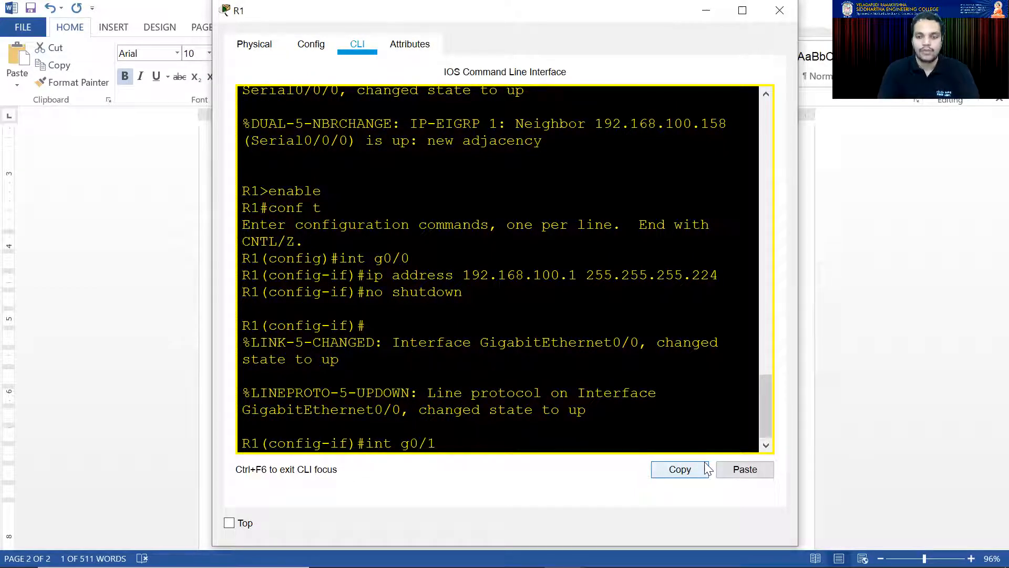
- Enter interface g0/1 on R1, select its address in the Word addressing table, and return to R1's command line
key("Return")
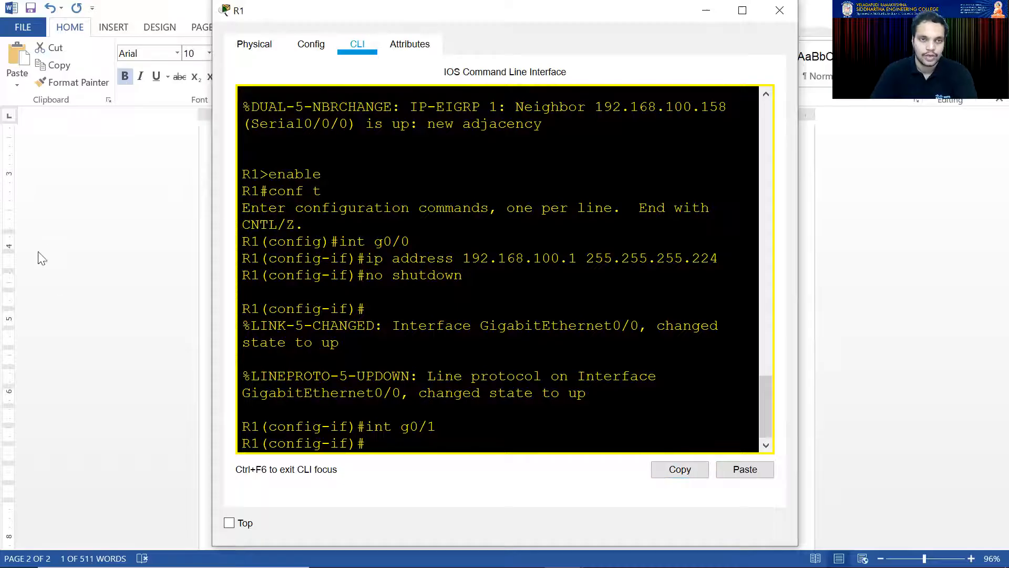
left_click(196, 287)
left_click_drag(515, 259, 434, 260)
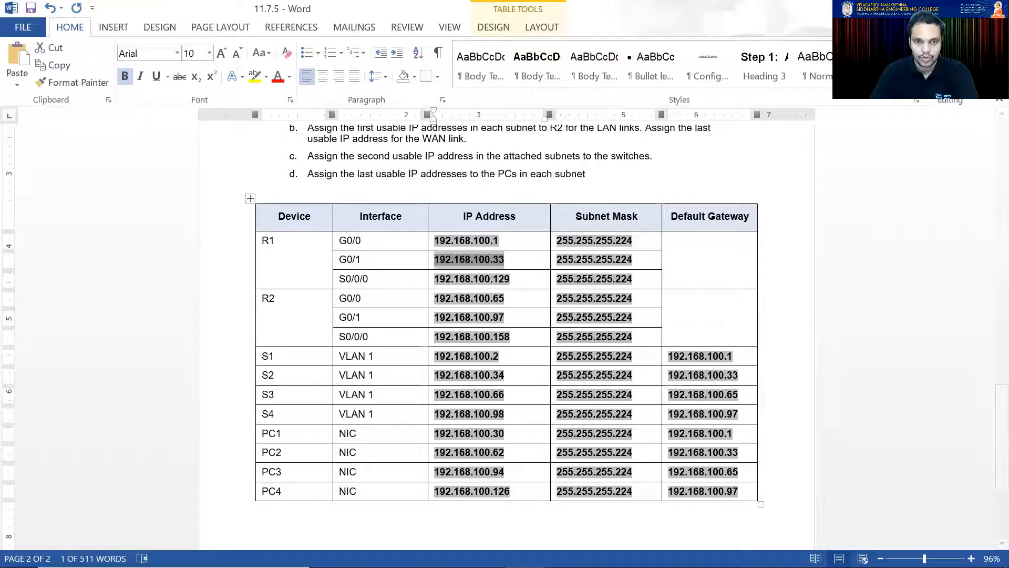
left_click(564, 551)
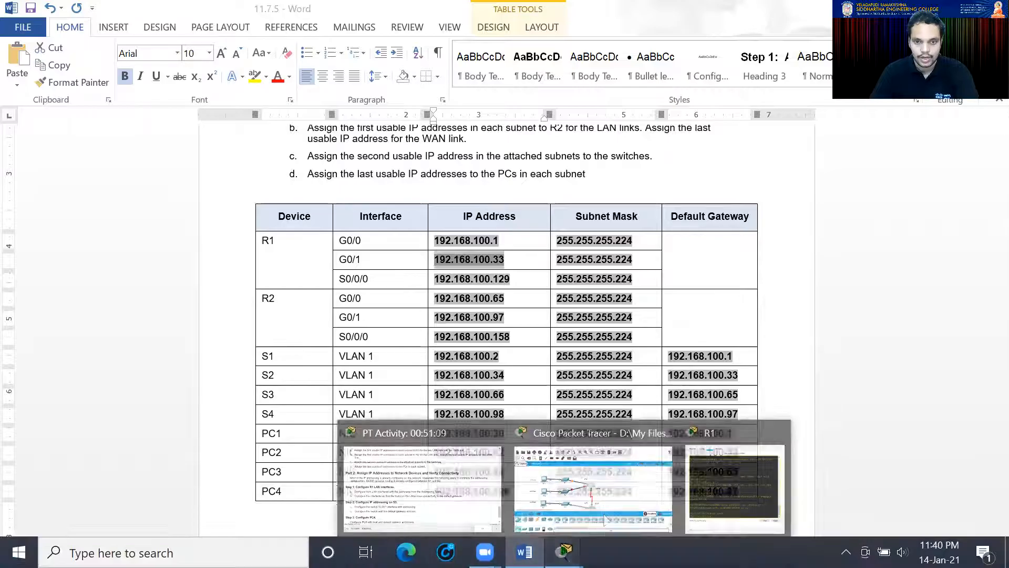
left_click(705, 474)
- Assign 192.168.100.33 255.255.255.224 to R1's G0/1 by reusing the earlier ip address command with 33 as the last octet
key("Up")
key("Up")
key("Up")
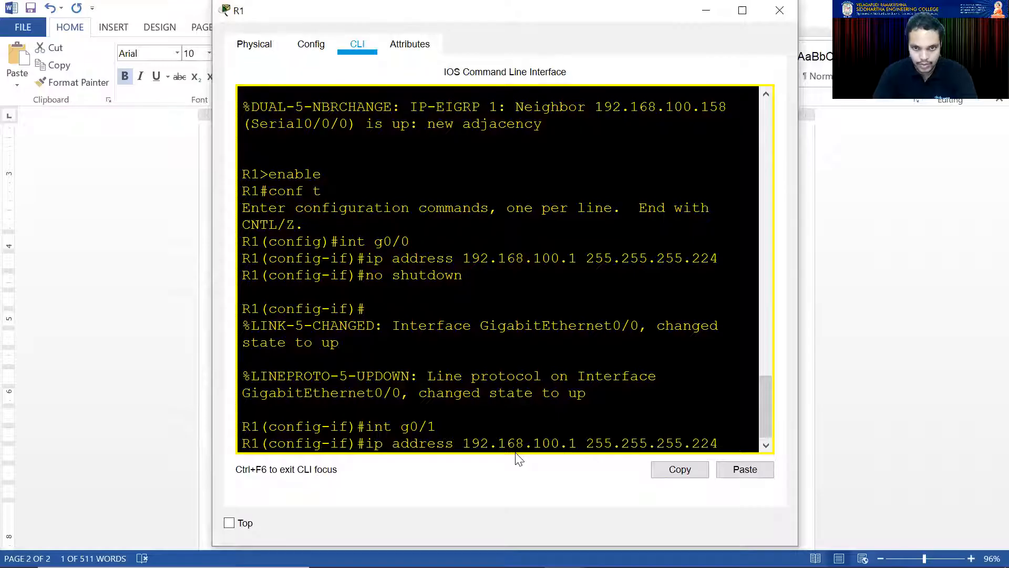
key("BackSpace")
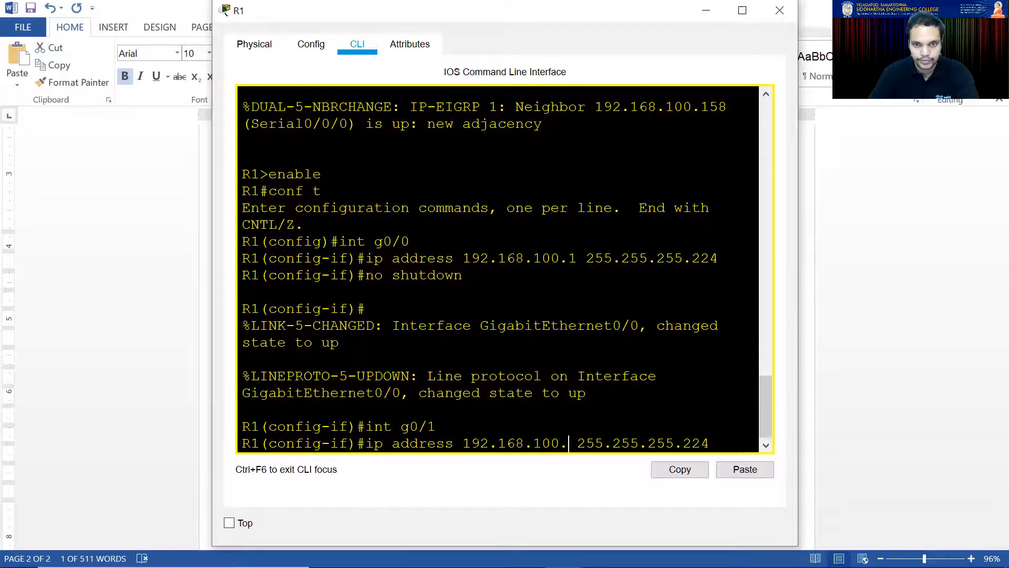
left_click(524, 564)
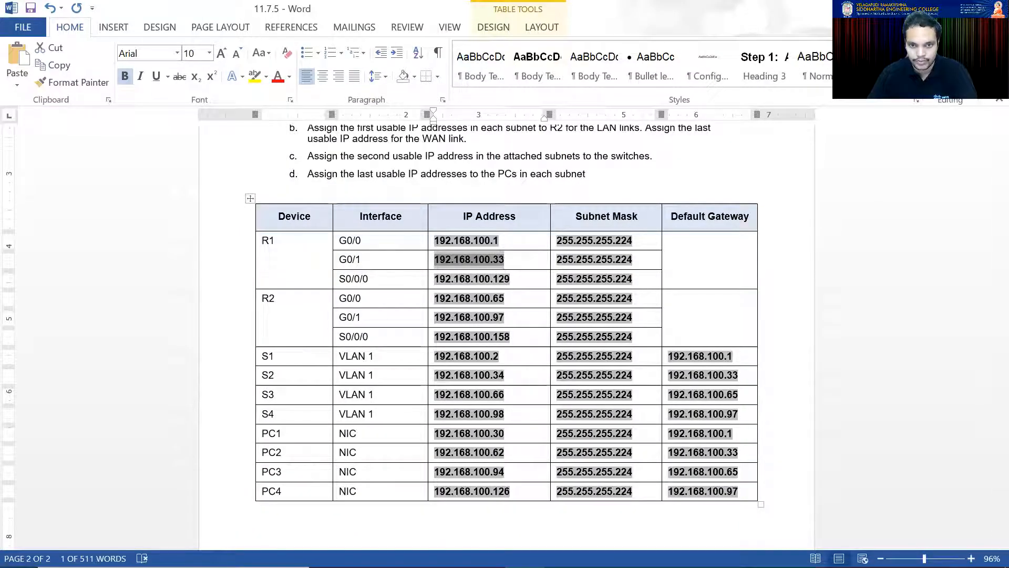
left_click(524, 563)
left_click(706, 483)
type("33")
key("Return")
- Enable R1's G0/1 interface with no shutdown
key("Up")
key("Up")
key("Up")
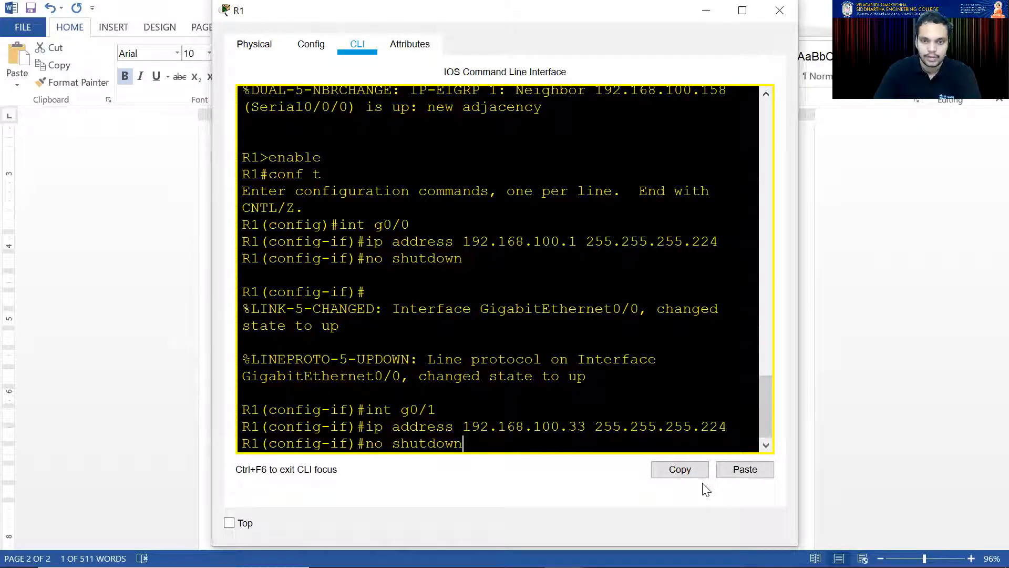
key("Return")
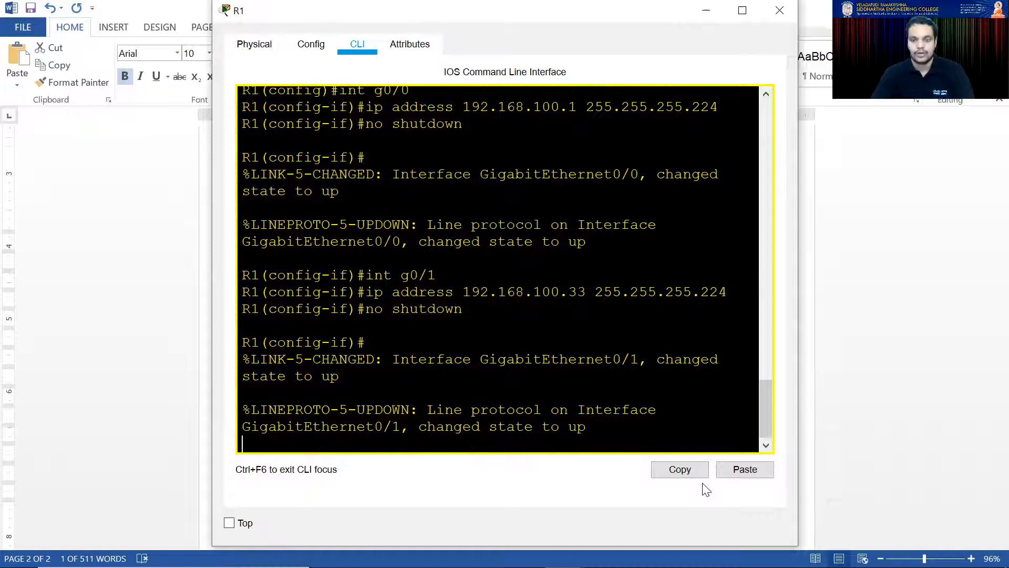
key("Return")
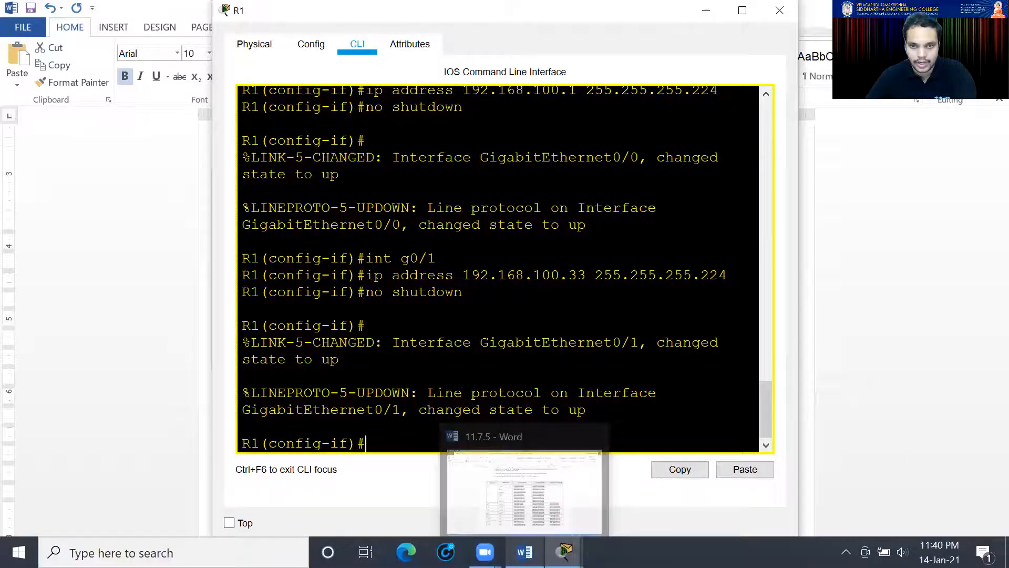
- Read the activity instructions for configuring S3 and PC4, and check the link states around R1 in the topology
mouse_move(565, 562)
left_click(421, 486)
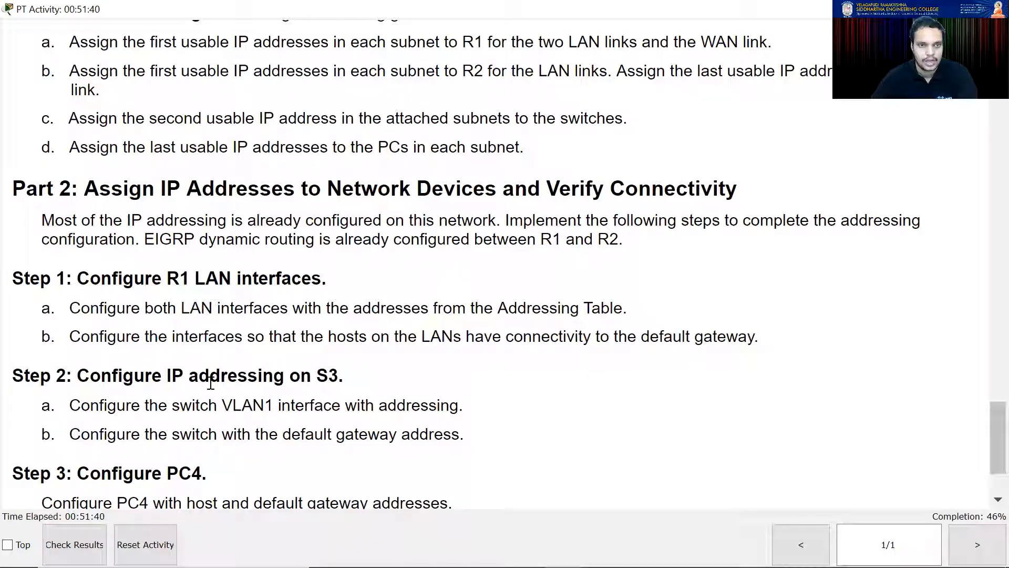
scroll(210, 383, "down", 3)
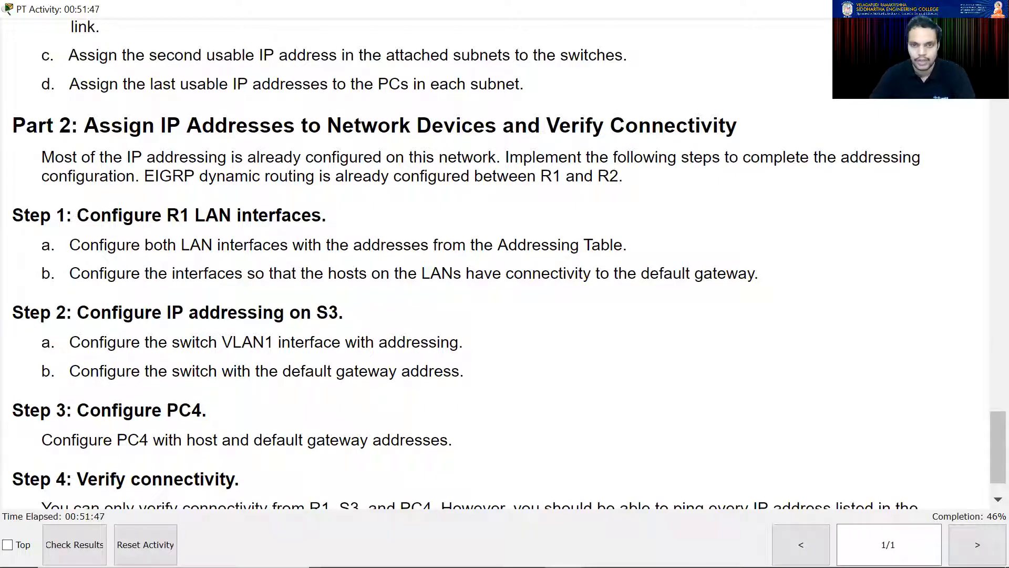
mouse_move(524, 552)
mouse_move(565, 552)
left_click(584, 473)
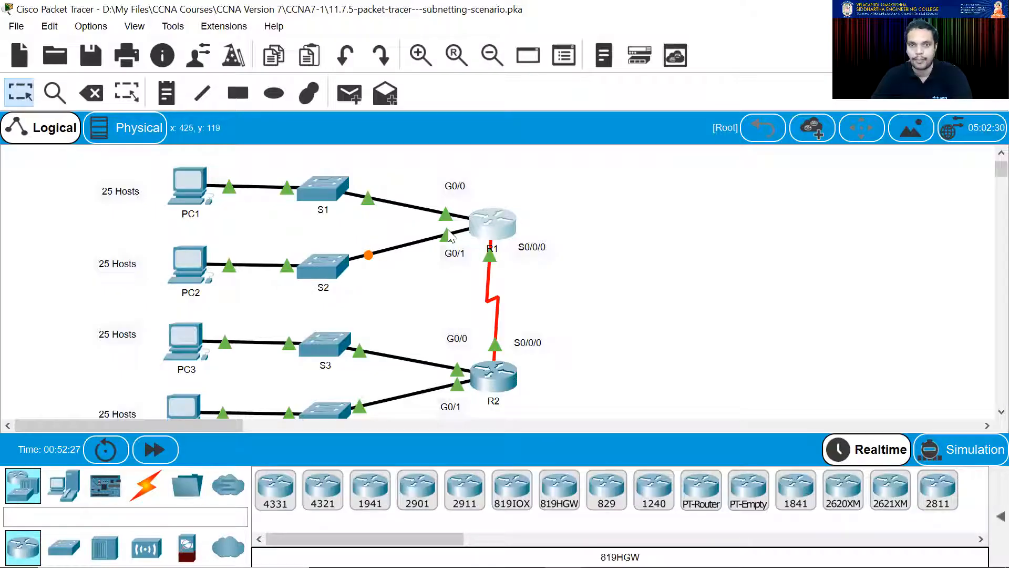
- Open S3's command line, enter privileged and global configuration mode, and enter interface vlan 1
left_click(318, 347)
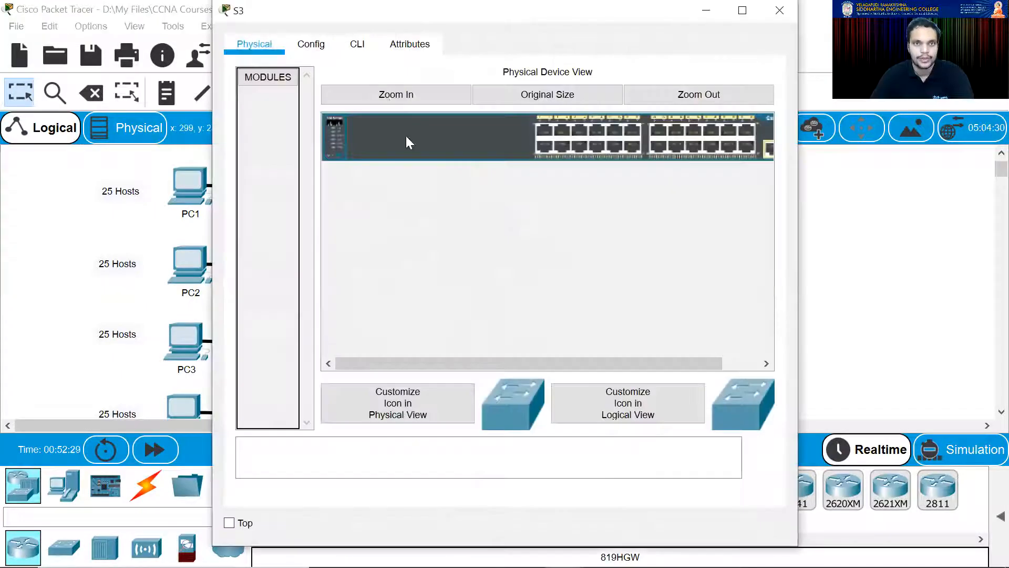
left_click(358, 48)
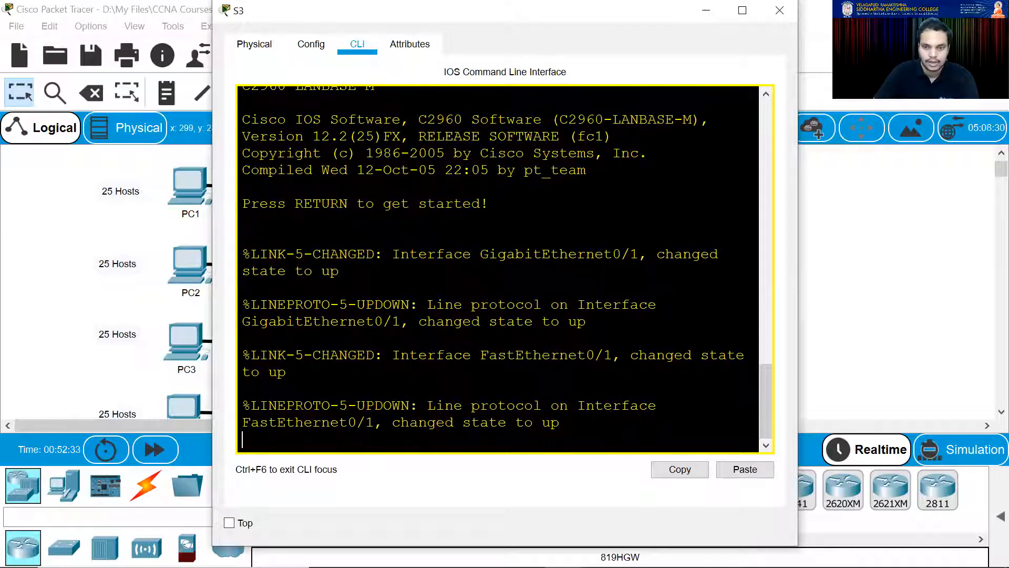
key("Return")
type("en")
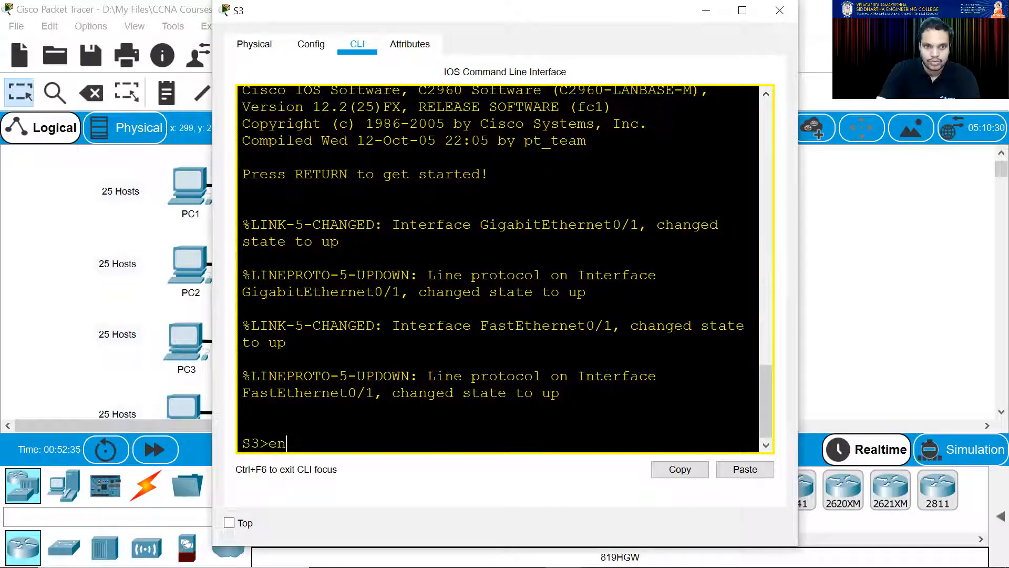
key("Return")
type("conf t")
key("Return")
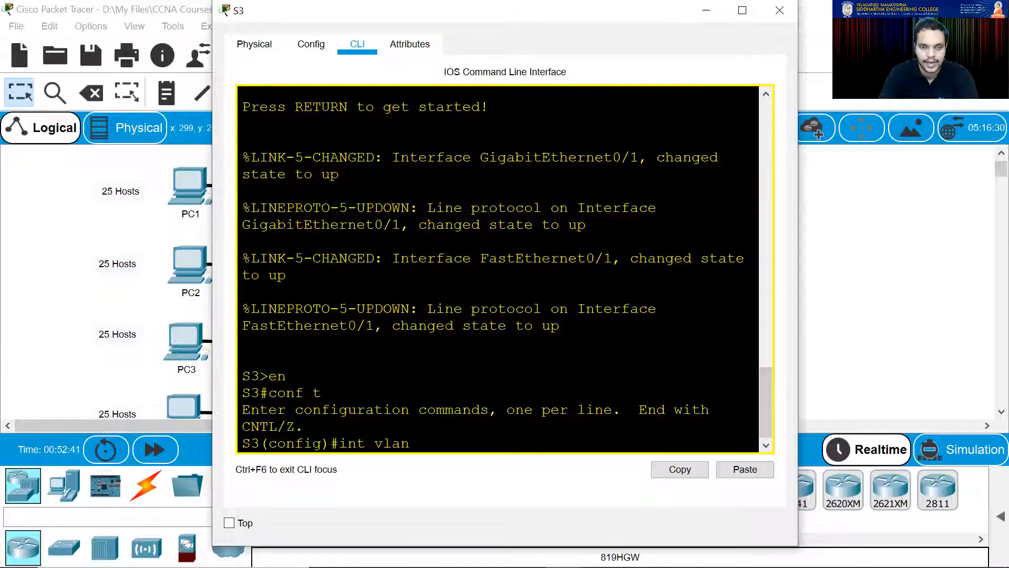
type("int vlan 1")
key("Return")
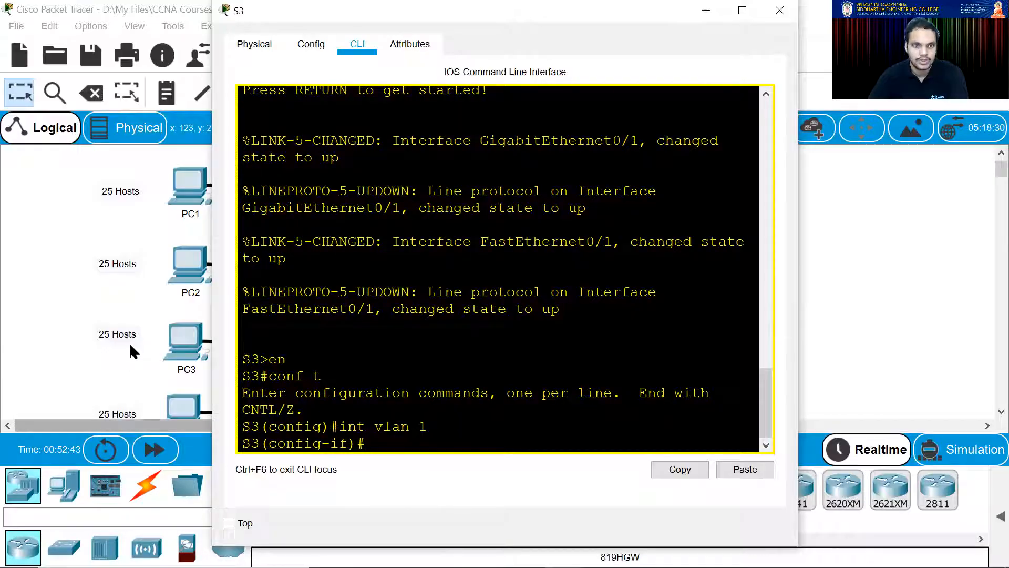
- Copy S3's address 192.168.100.66 from the Word addressing table into an ip address command on S3's VLAN 1 interface
left_click(852, 397)
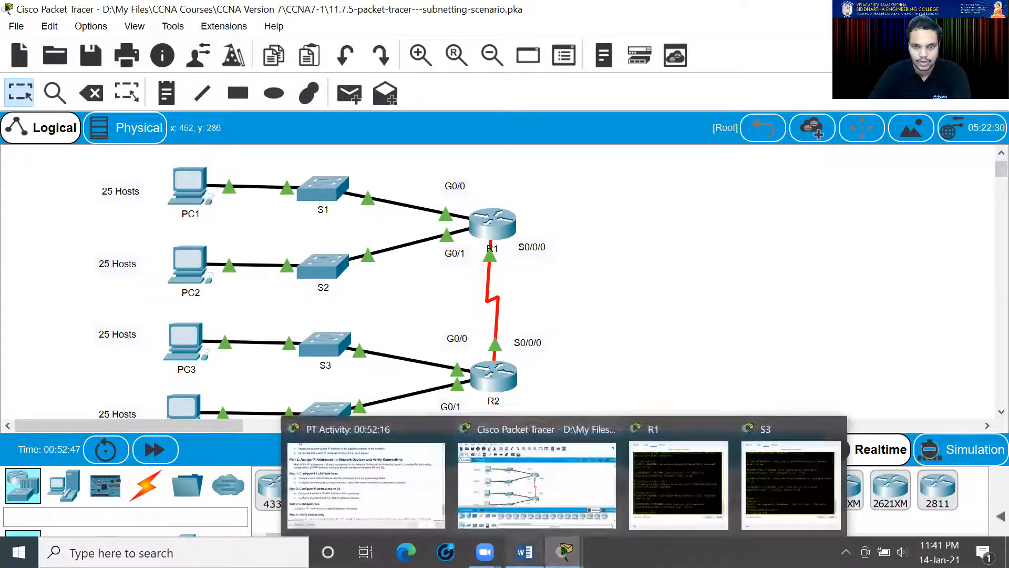
left_click(524, 553)
scroll(447, 316, "down", 2)
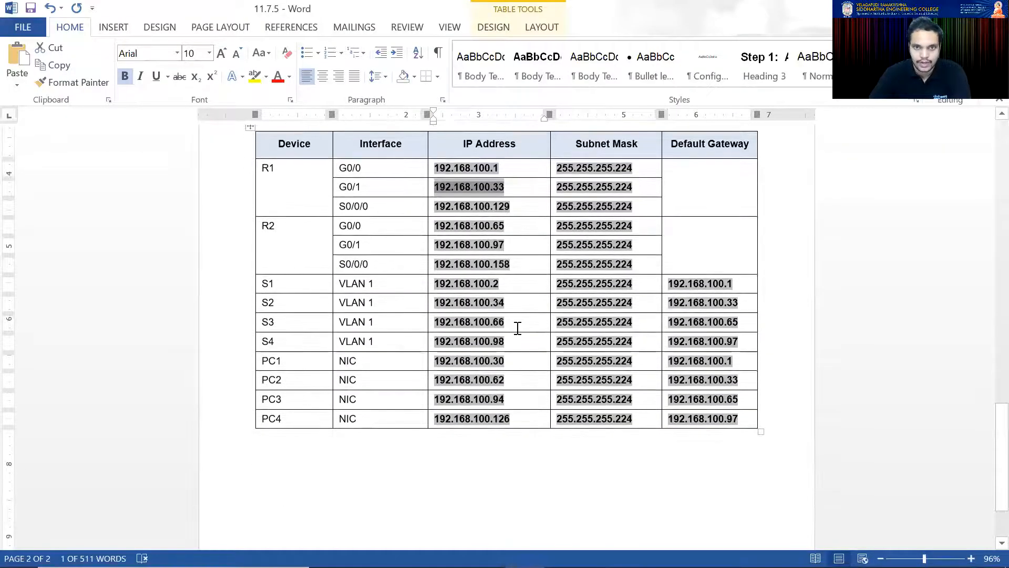
left_click_drag(495, 321, 439, 321)
key("ctrl+c")
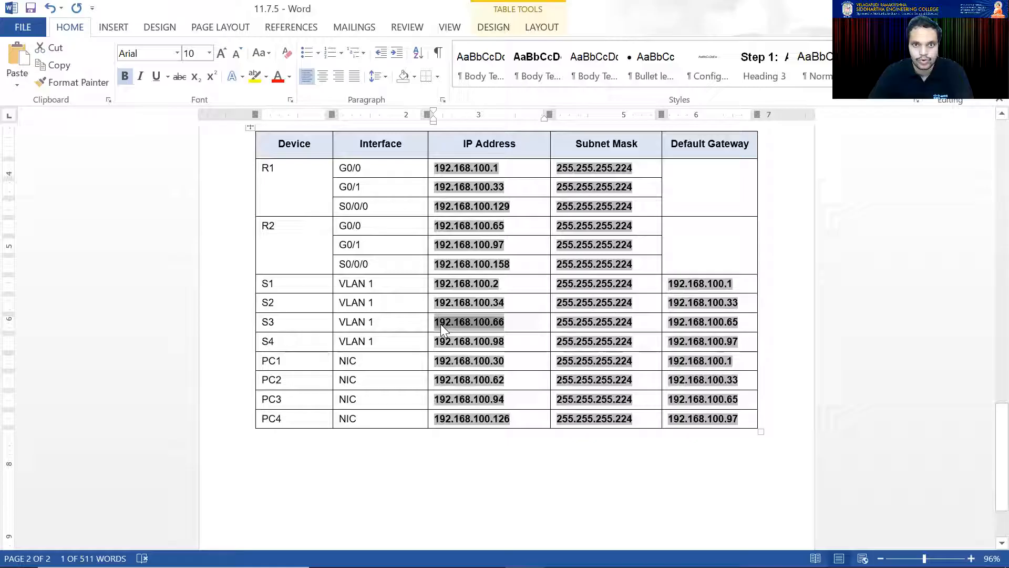
mouse_move(564, 552)
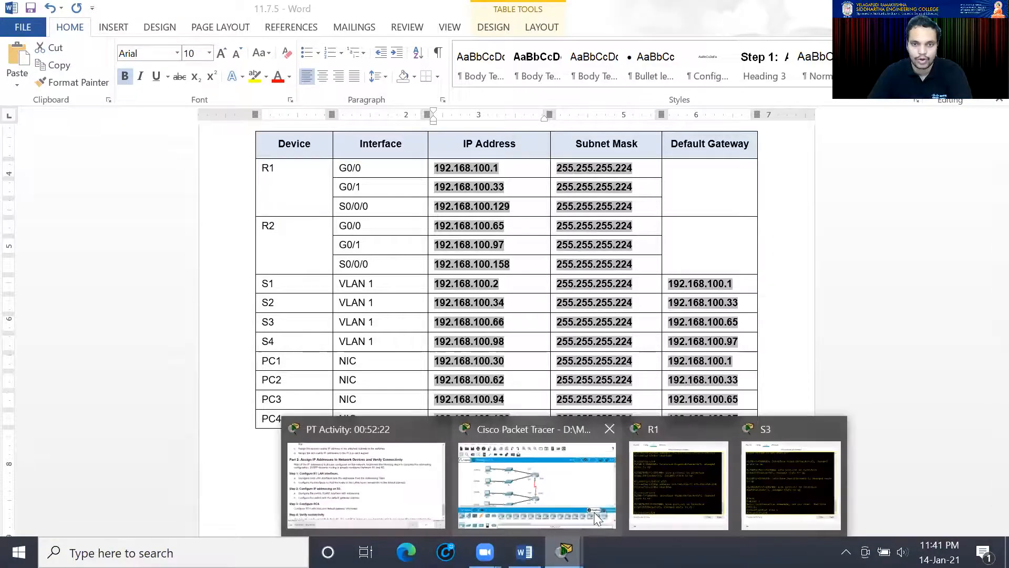
left_click(746, 471)
type("ip add")
key("Tab")
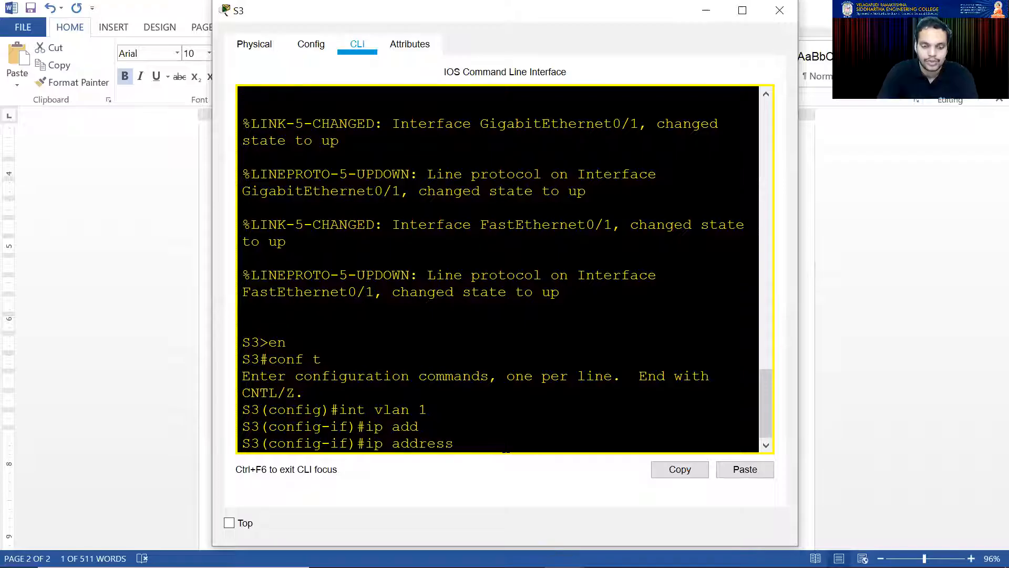
right_click(463, 444)
left_click(509, 471)
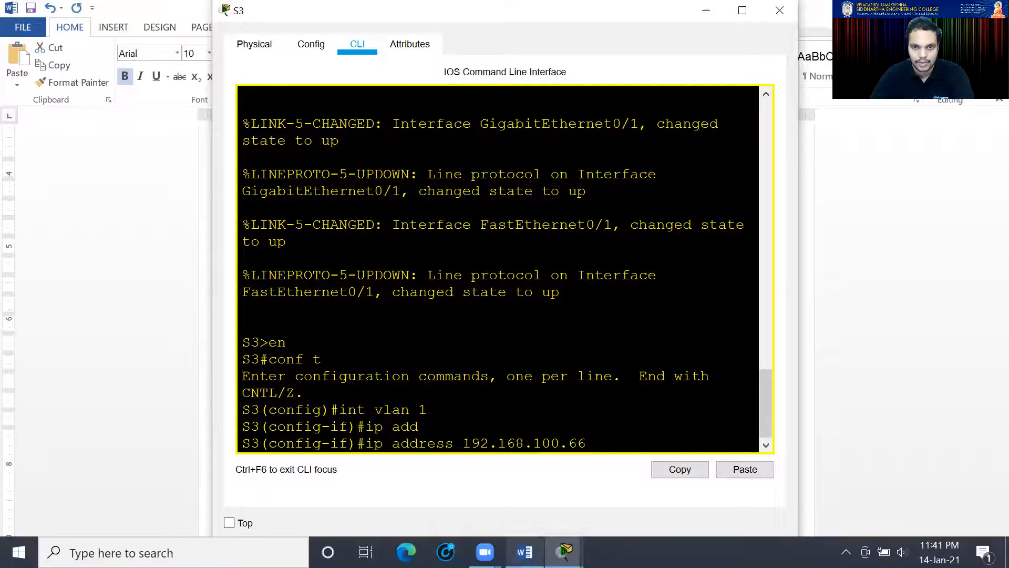
- Complete S3's ip address command with the mask 255.255.255.224 copied from the Word addressing table, and run it
left_click(524, 552)
left_click_drag(634, 324, 557, 324)
key("ctrl+c")
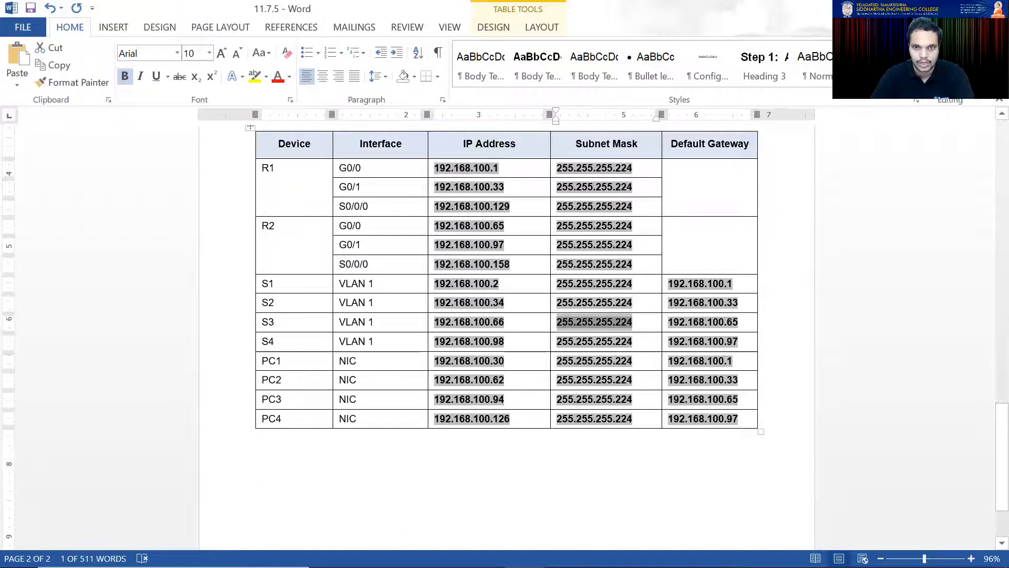
left_click(564, 552)
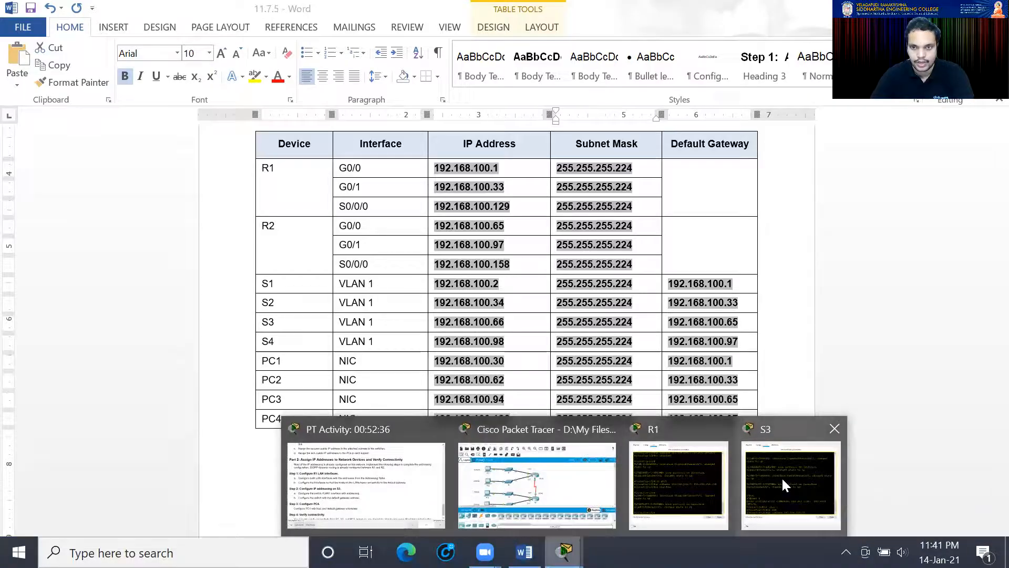
left_click(782, 478)
right_click(615, 443)
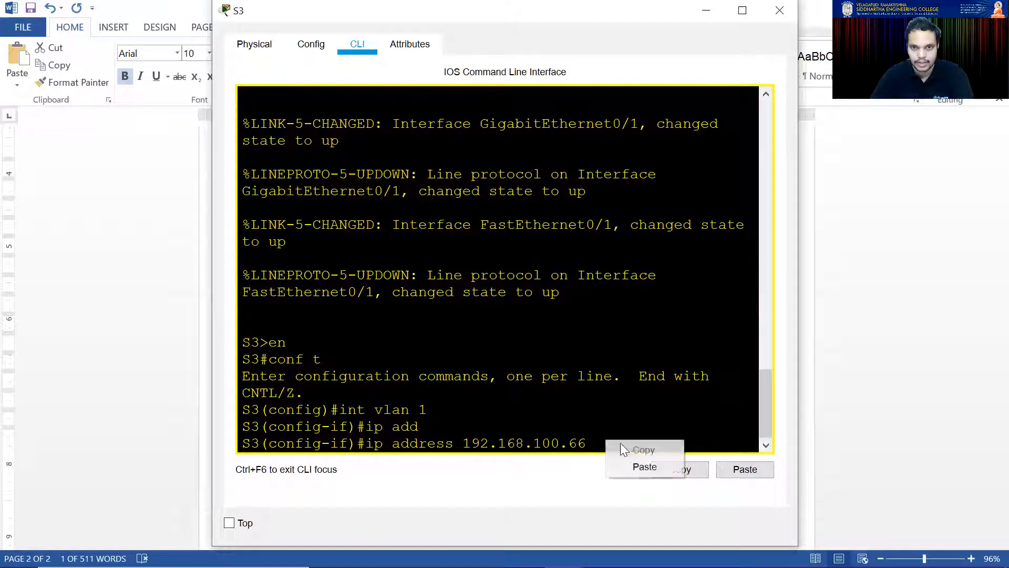
left_click(639, 465)
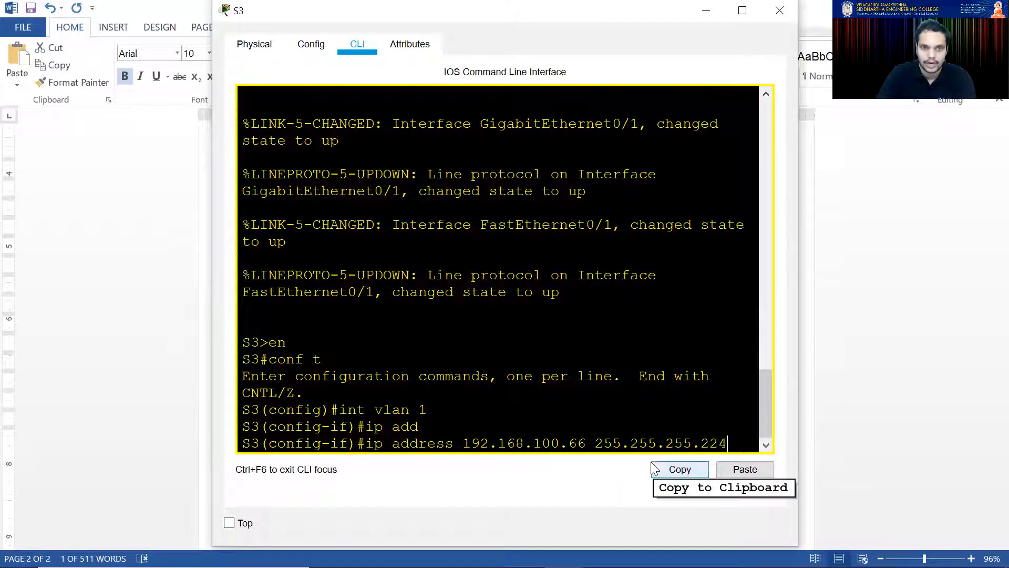
key("Return")
- Enable S3's VLAN 1 interface with no shutdown
type("no")
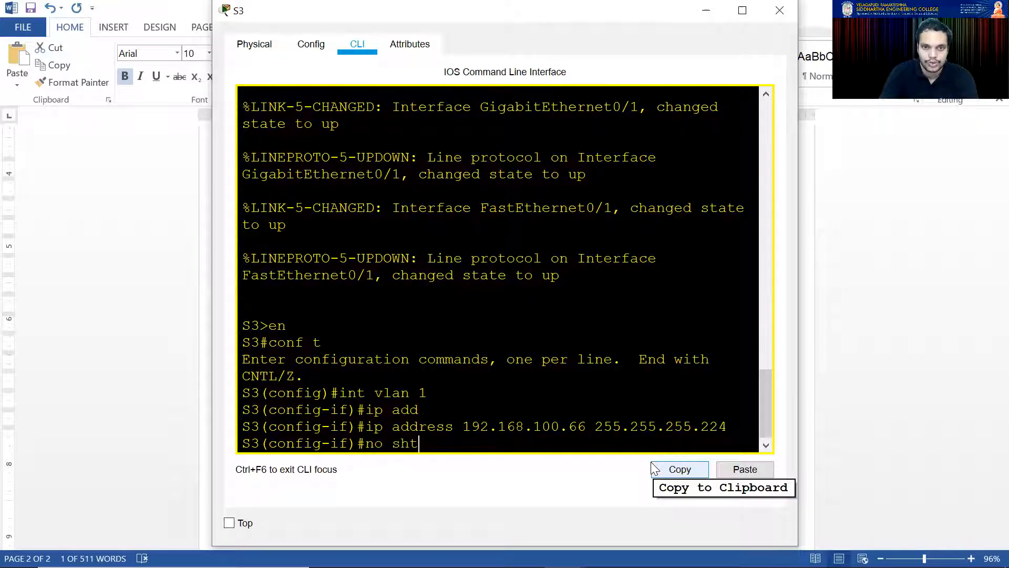
type(" sh")
key("Return")
key("Return")
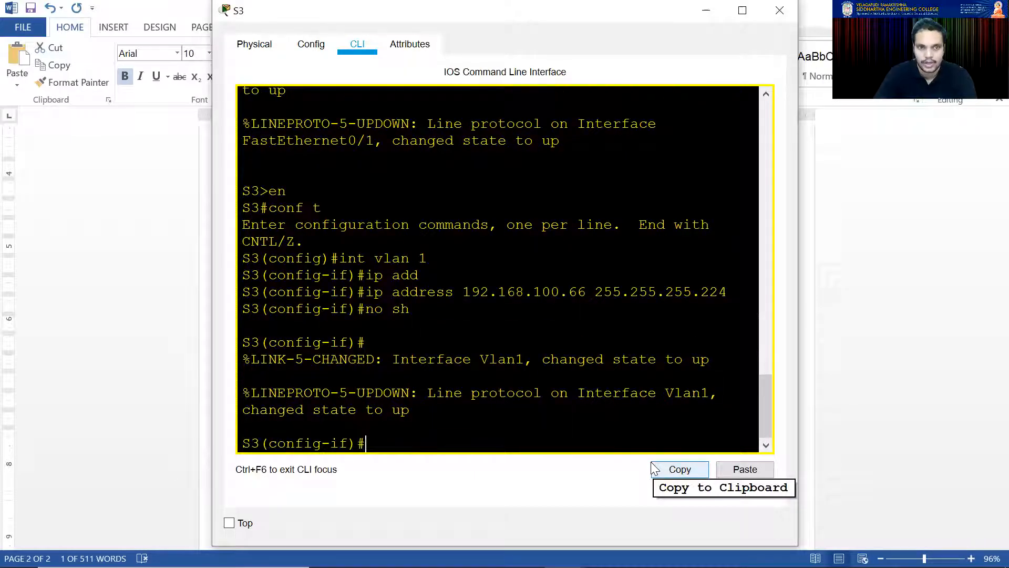
type("ip")
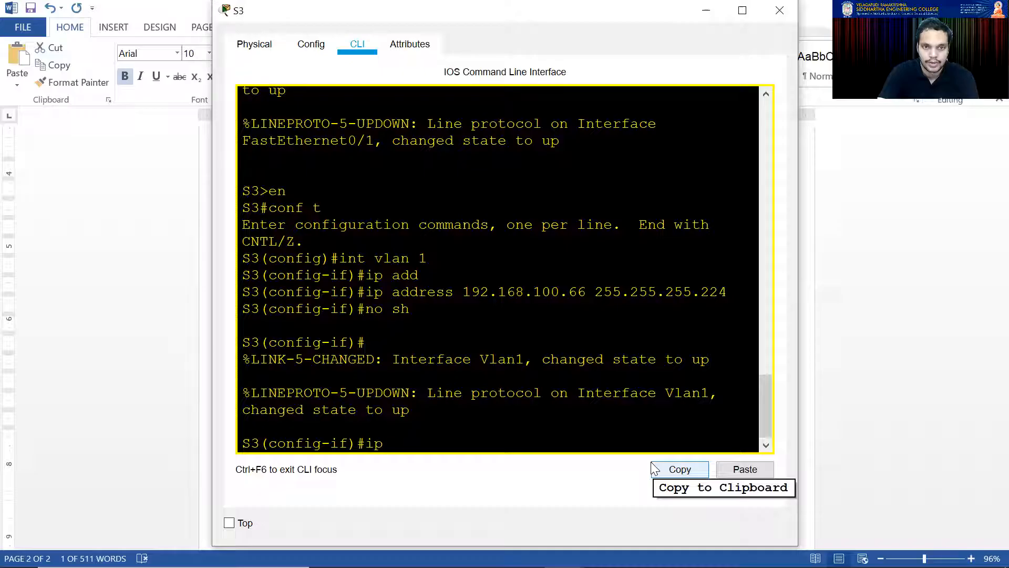
type(" d")
key("Tab")
key("BackSpace")
key("BackSpace")
key("BackSpace")
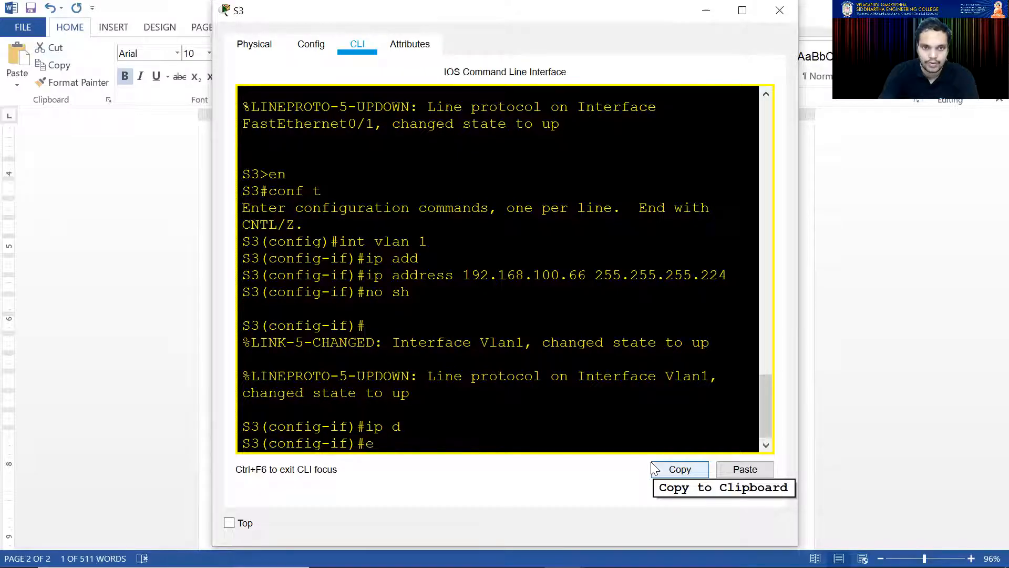
- Exit to global configuration mode on S3 and start an ip default-gateway command
type("exit")
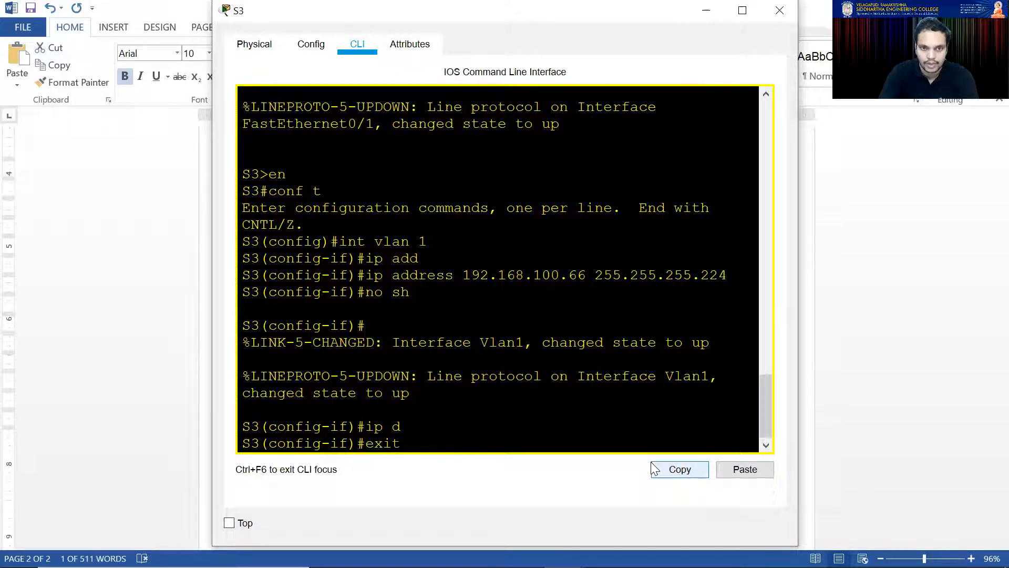
key("Return")
type("ip d")
key("Tab")
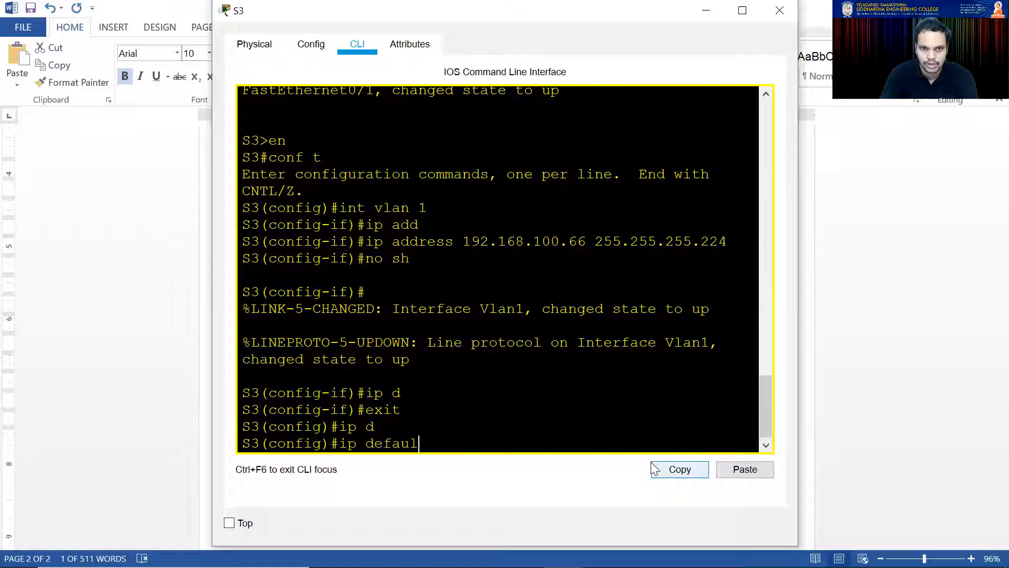
type("efault-gat")
key("Tab")
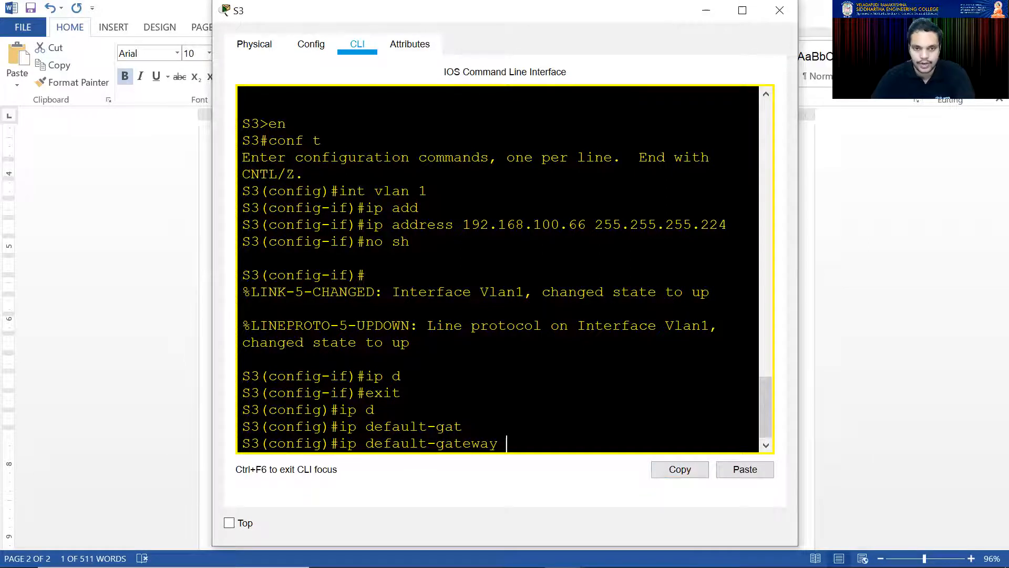
- Set S3's default gateway to 192.168.100.65, copied from the Word addressing table, and exit configuration mode
left_click(524, 552)
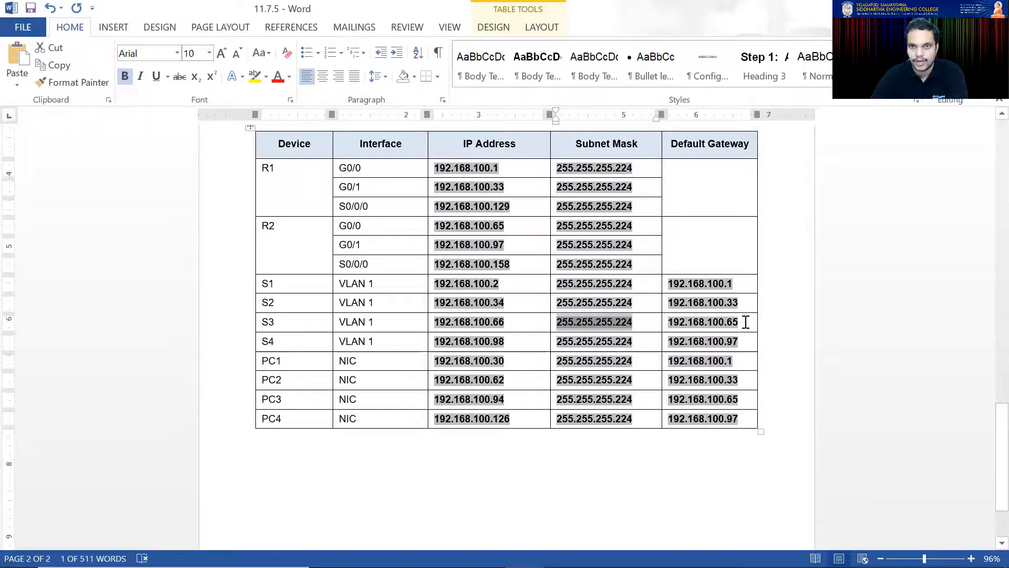
left_click_drag(742, 322, 675, 329)
key("ctrl+c")
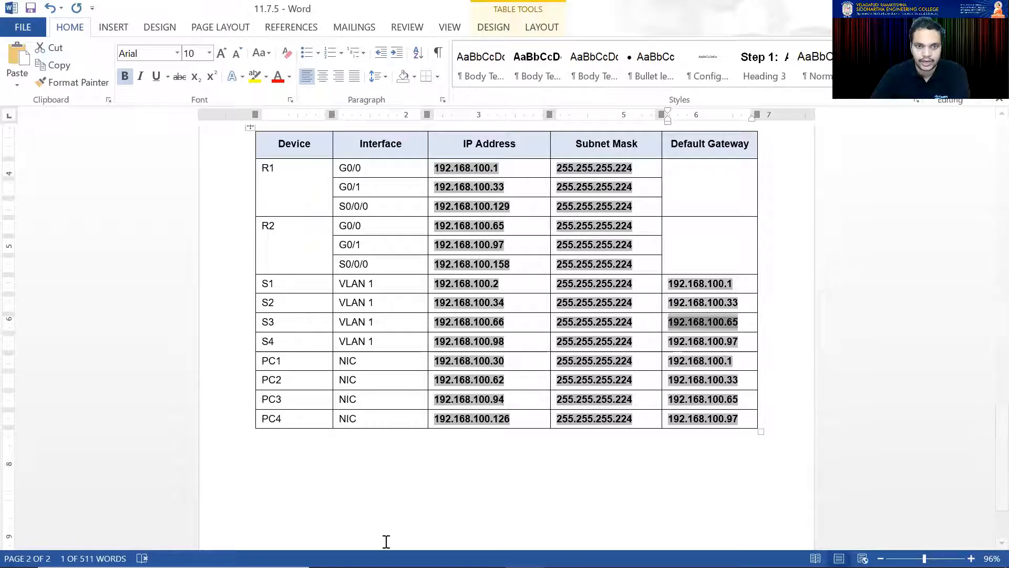
mouse_move(389, 566)
mouse_move(564, 552)
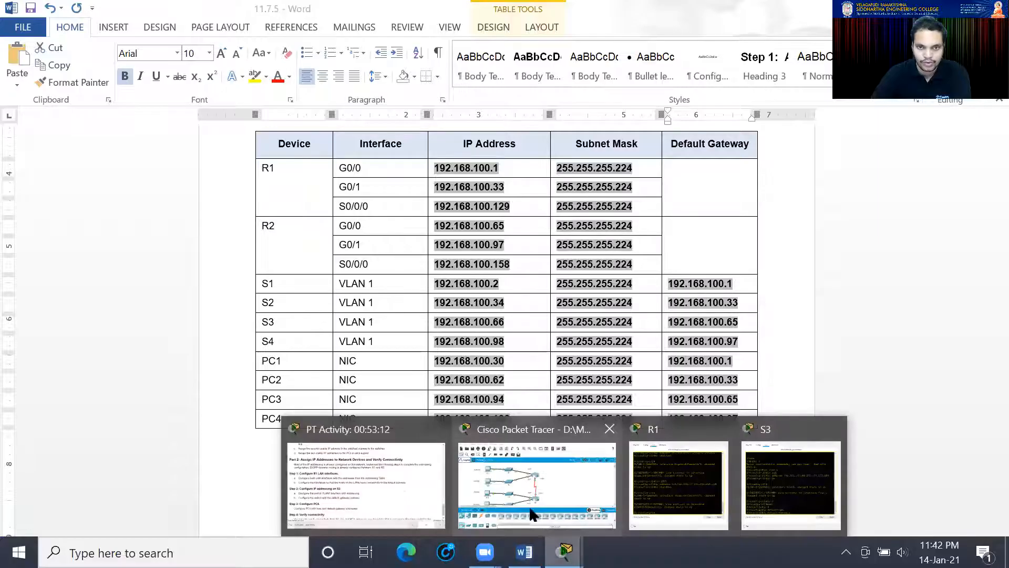
left_click(758, 481)
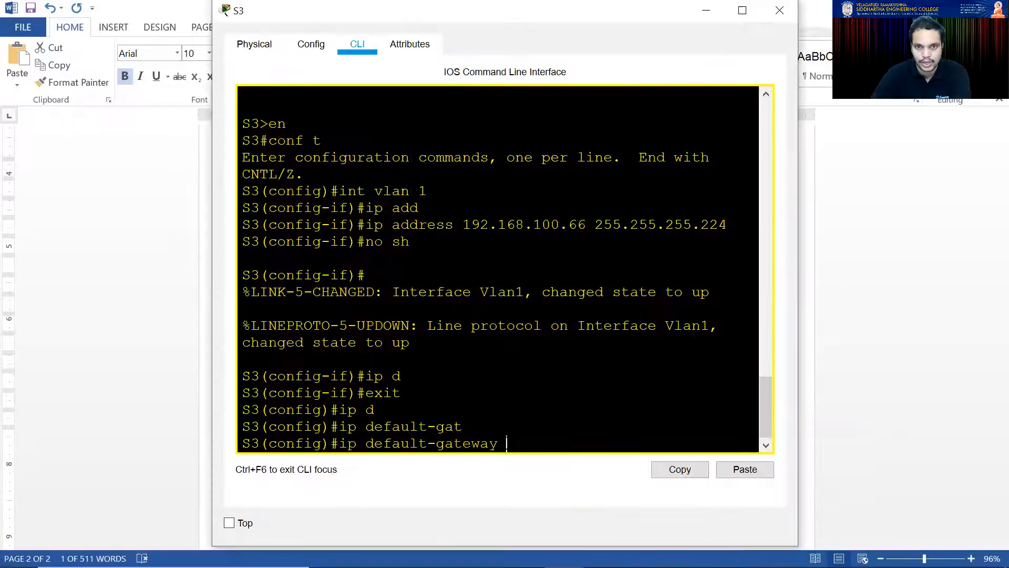
right_click(506, 441)
left_click(550, 471)
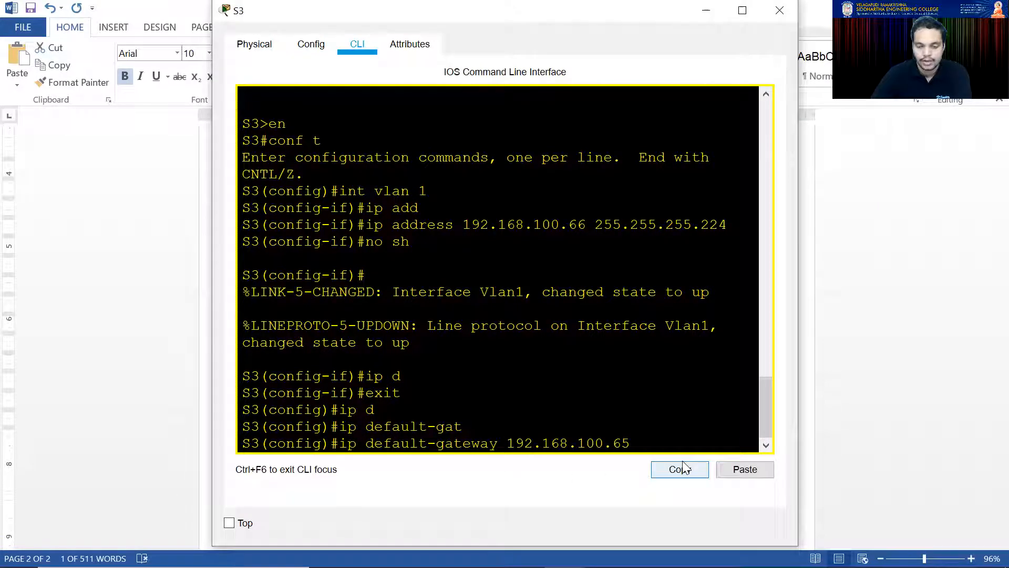
key("Return")
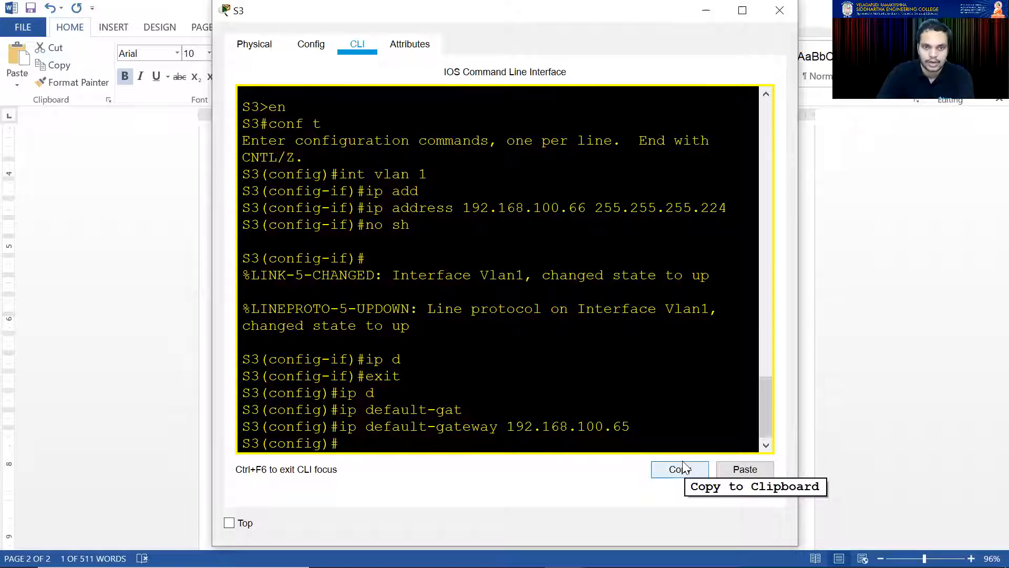
type("exit")
key("Return")
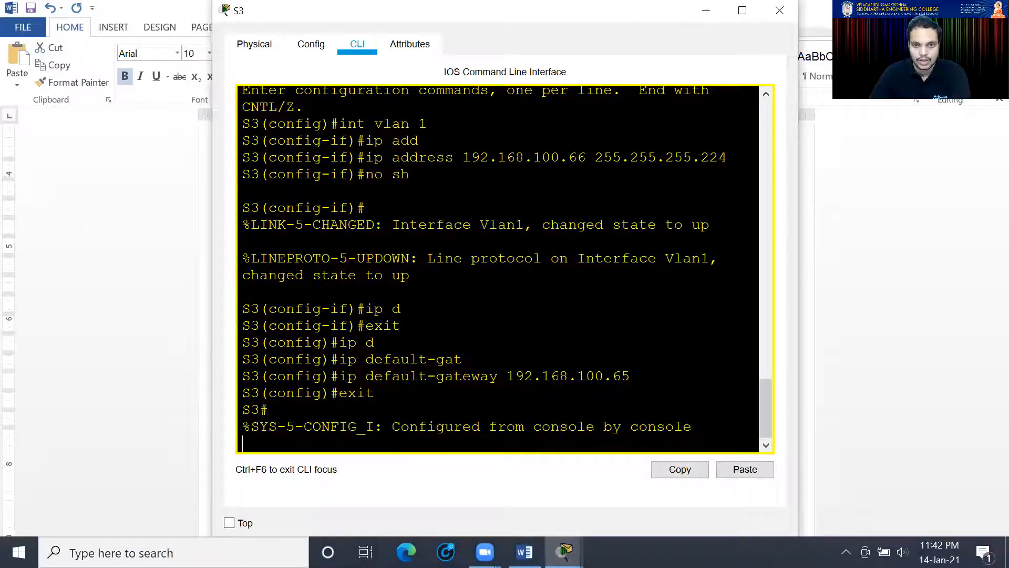
- Read the activity instructions for configuring PC4 and verifying connectivity
left_click(564, 552)
left_click(434, 496)
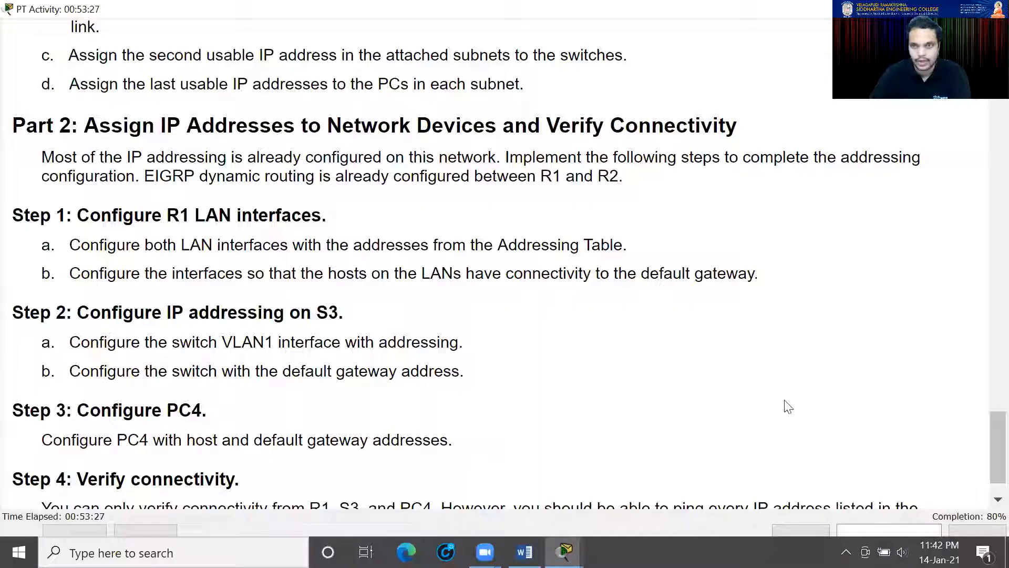
scroll(788, 419, "down", 1)
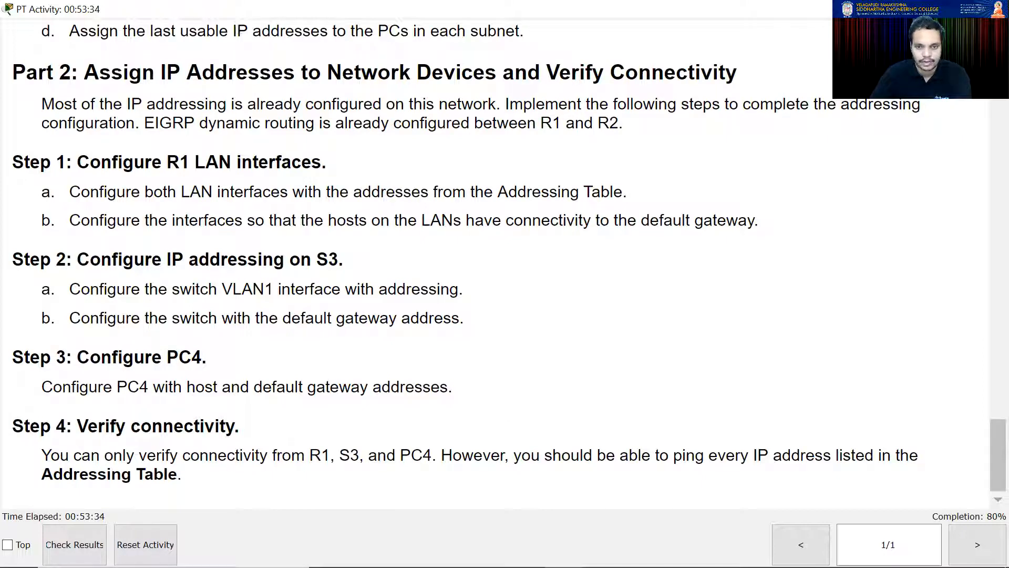
- Select PC4's address 192.168.100.126 in the Word addressing table and return to the Packet Tracer topology
left_click(564, 552)
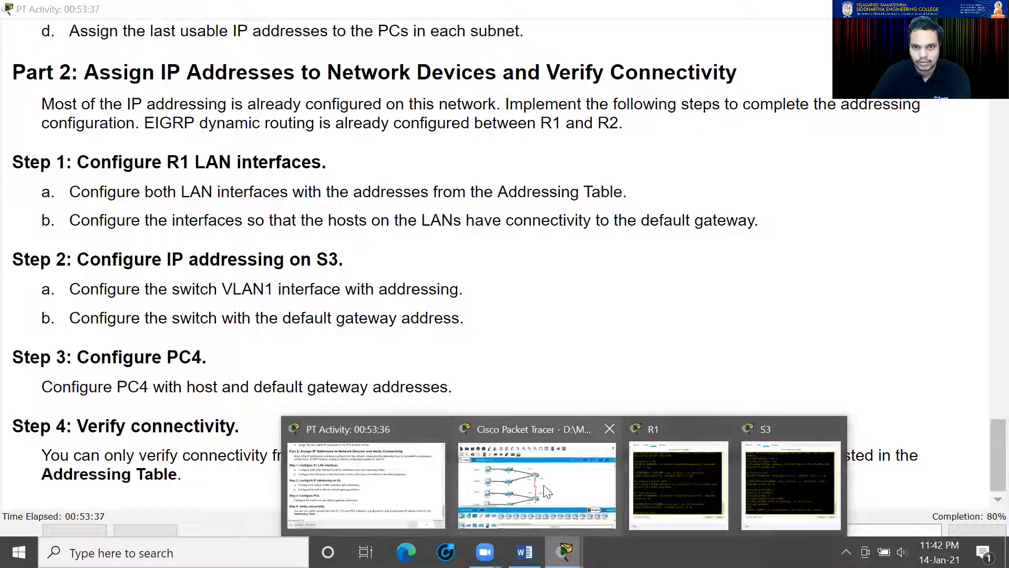
left_click(524, 552)
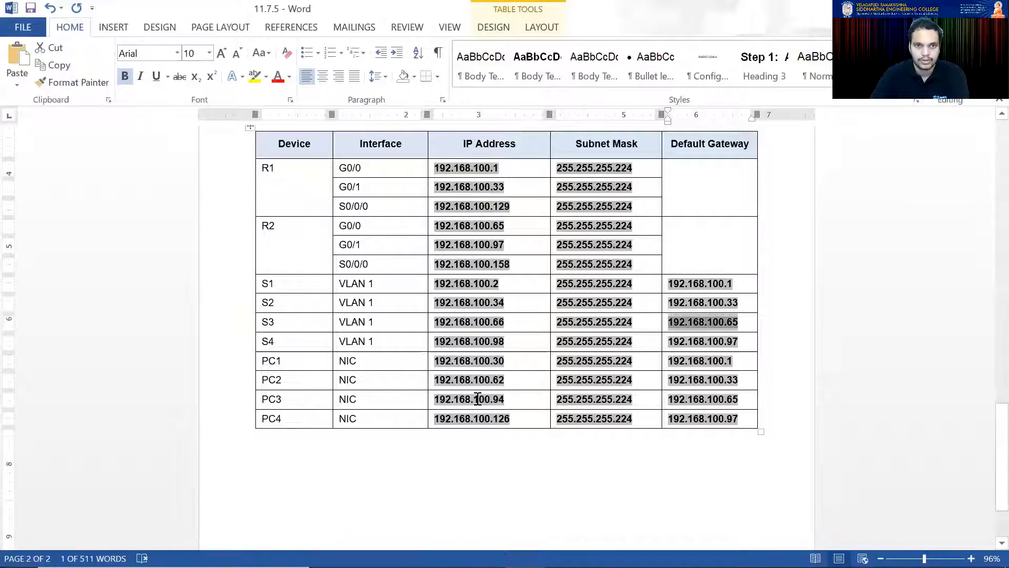
double_click(445, 419)
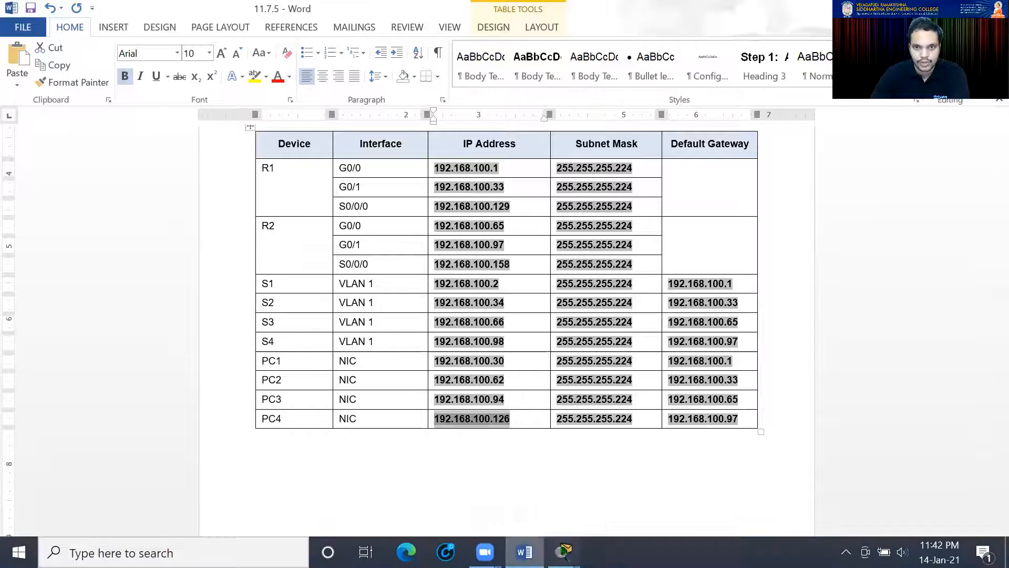
left_click(564, 552)
left_click(530, 489)
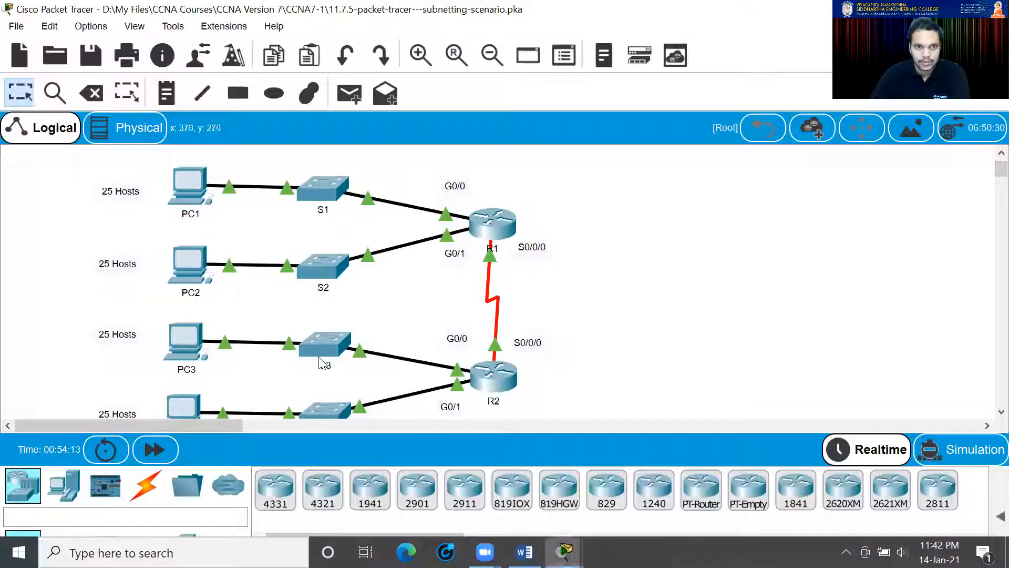
- Give PC4 the static IPv4 address 192.168.100.126 with subnet mask 255.255.255.224 in its IP configuration
scroll(322, 363, "down", 3)
left_click(187, 329)
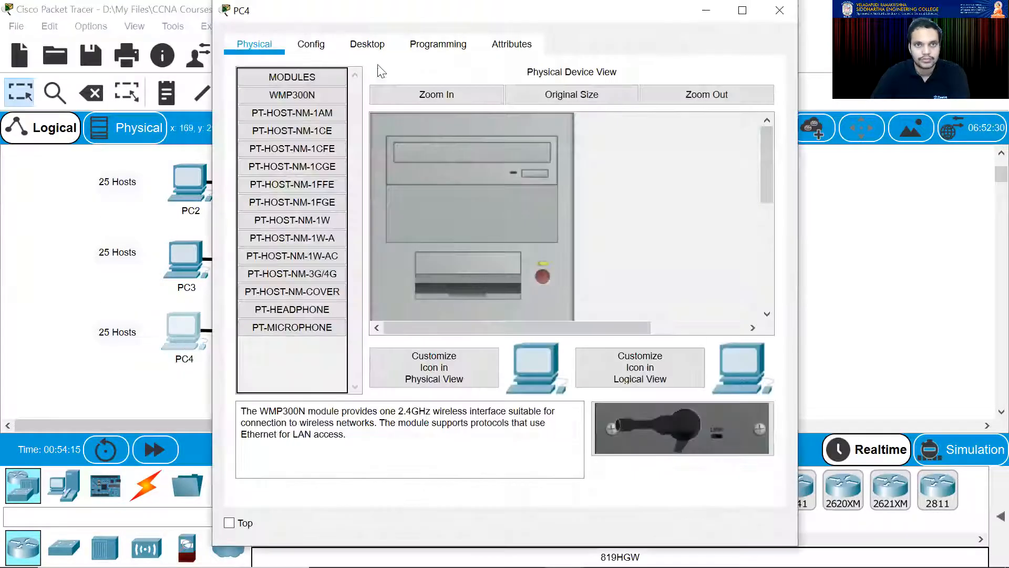
left_click(355, 46)
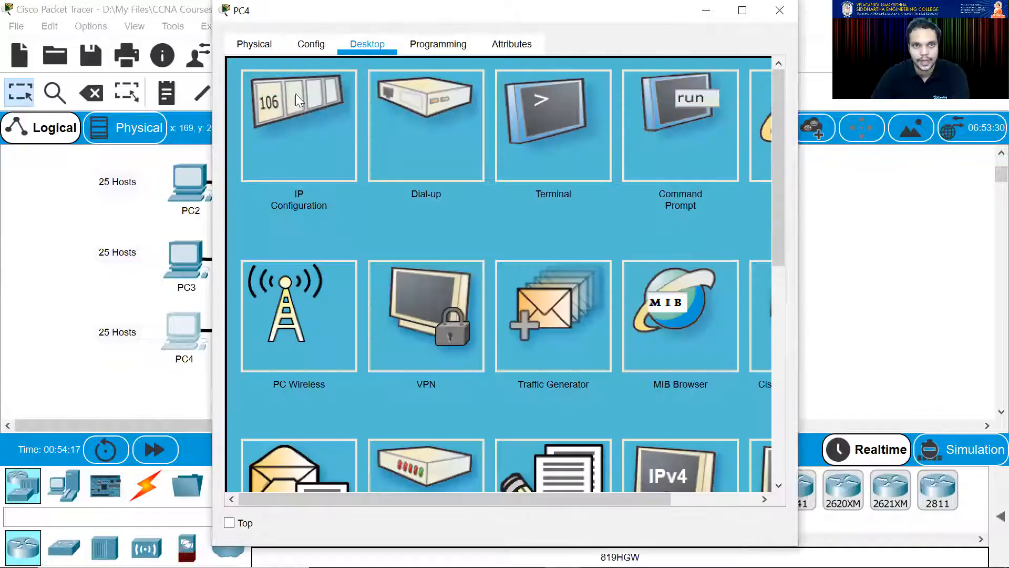
left_click(285, 140)
left_click(419, 177)
type("192.168.100.126")
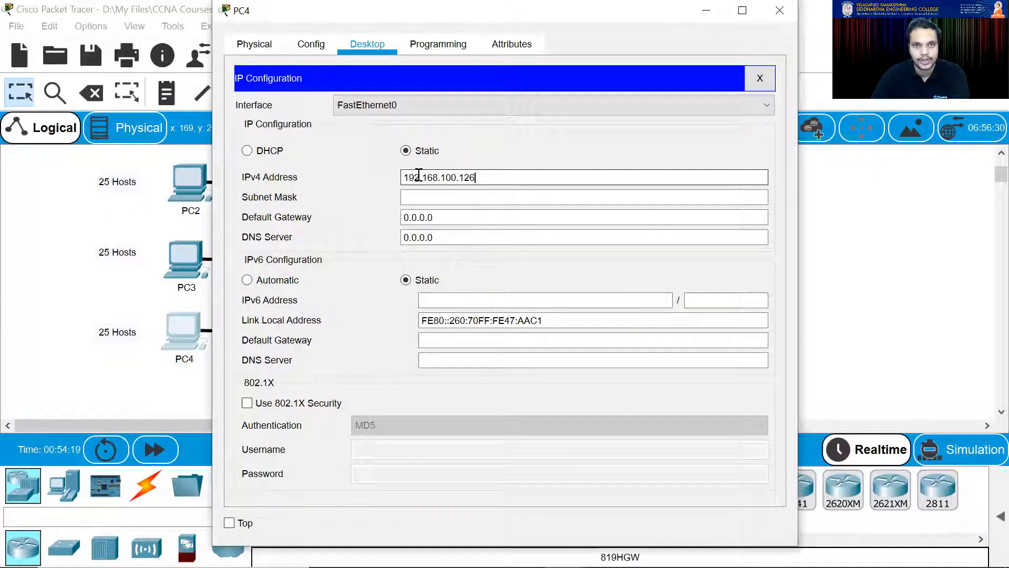
left_click(476, 197)
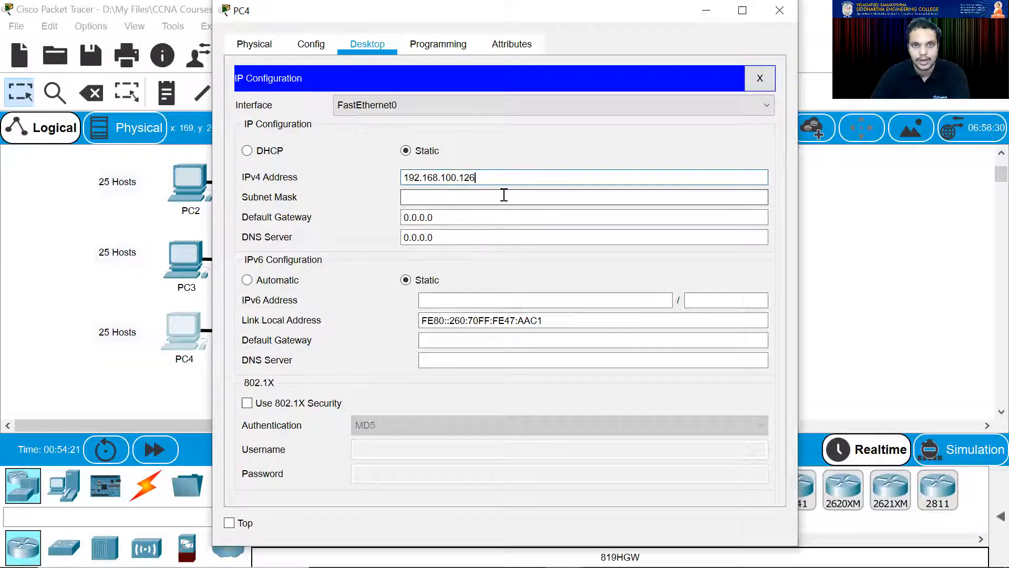
left_click(503, 195)
left_click(481, 195)
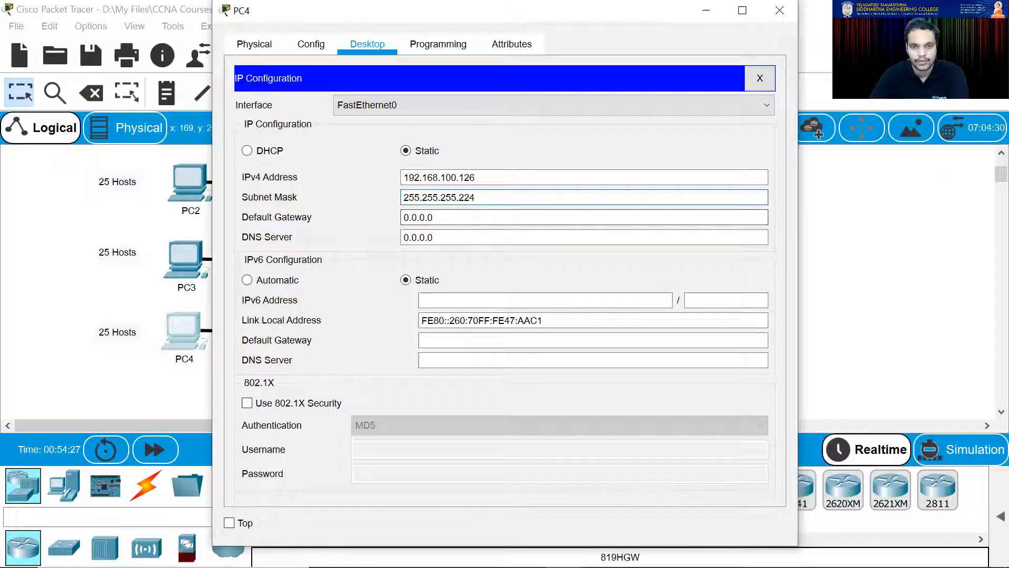
- Set PC4's IPv4 default gateway to 192.168.100.97, copied from the Word addressing table, and close its configuration
left_click(524, 556)
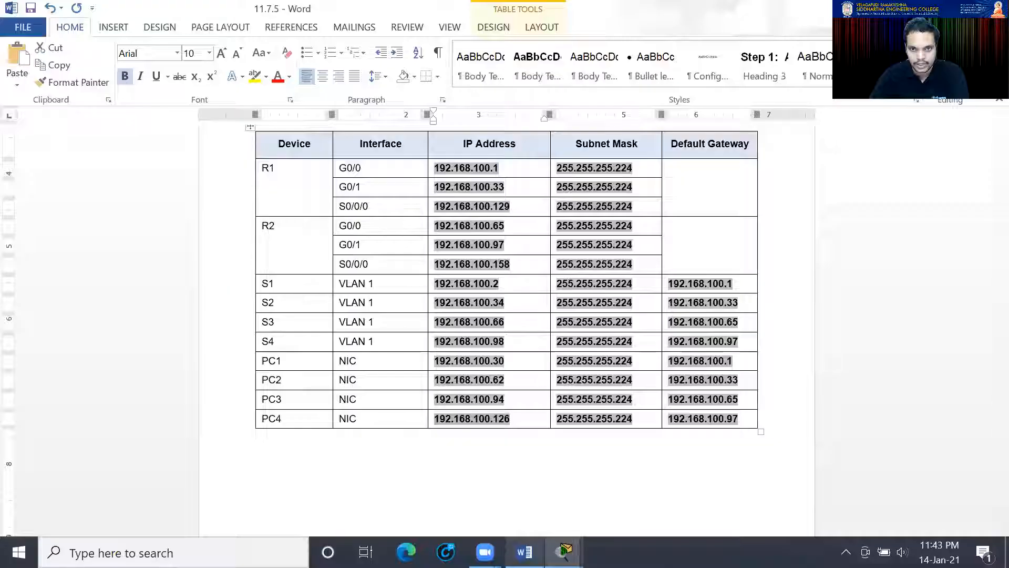
left_click_drag(740, 419, 674, 417)
key("ctrl+c")
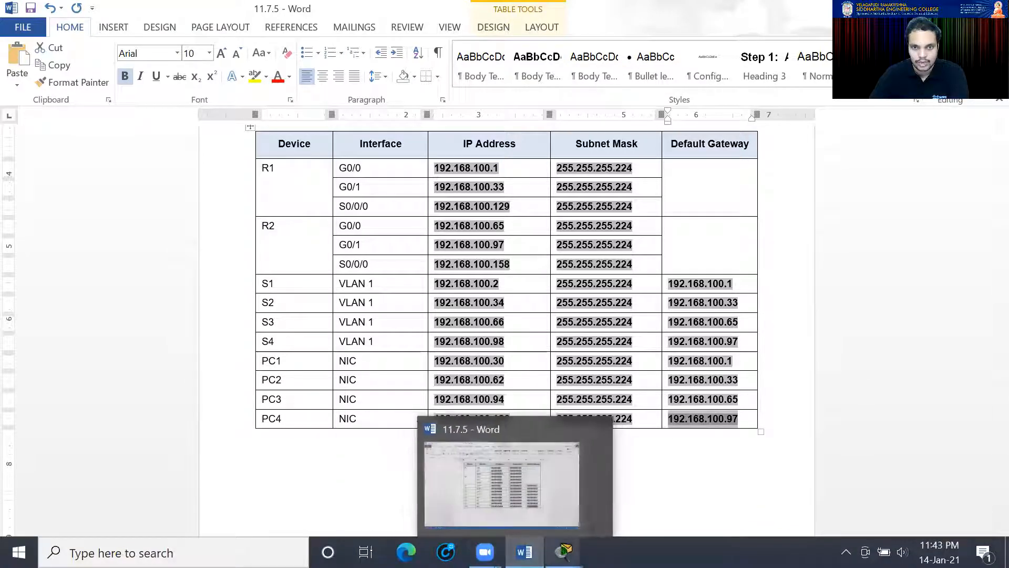
mouse_move(564, 552)
left_click(807, 478)
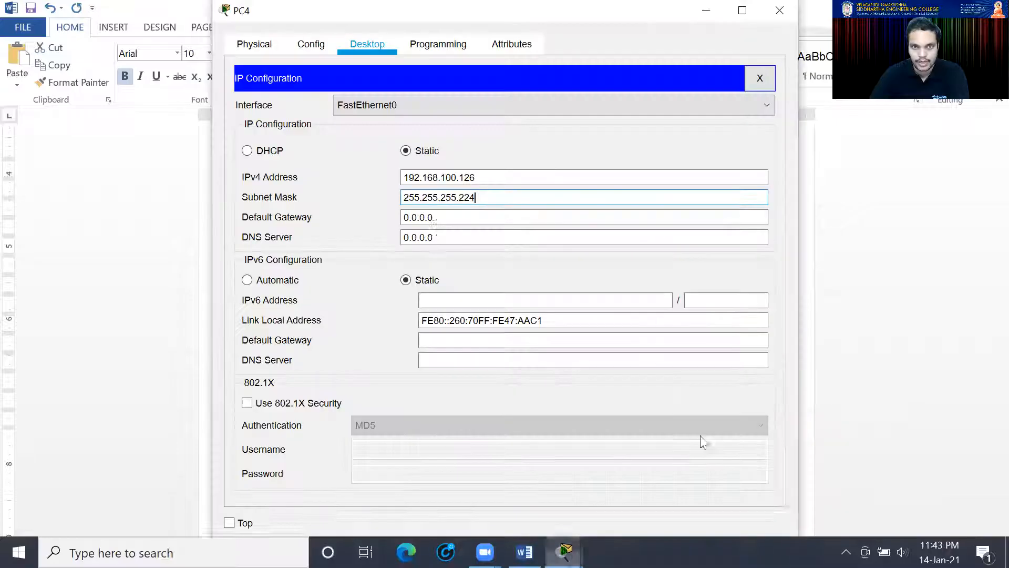
left_click_drag(436, 219, 390, 219)
type("192.168.100.97")
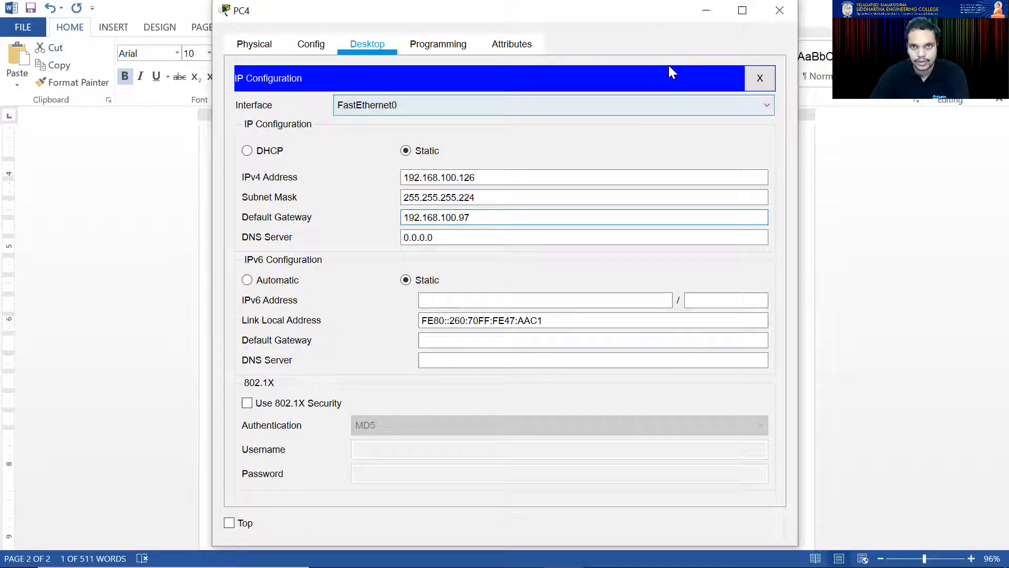
left_click(758, 84)
left_click(779, 10)
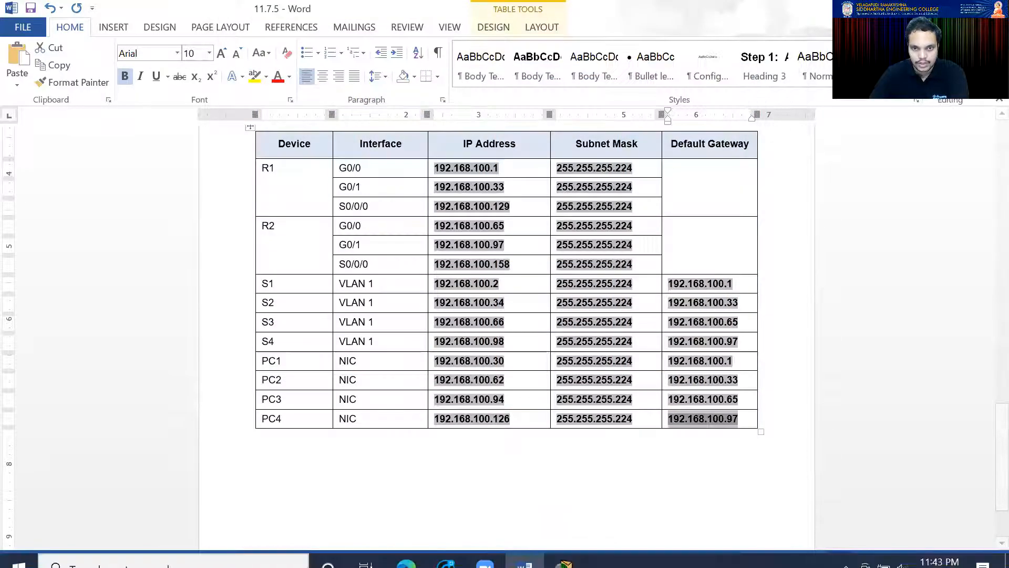
- Check the activity instructions for verifying connectivity and return to the network topology
mouse_move(564, 552)
left_click(410, 481)
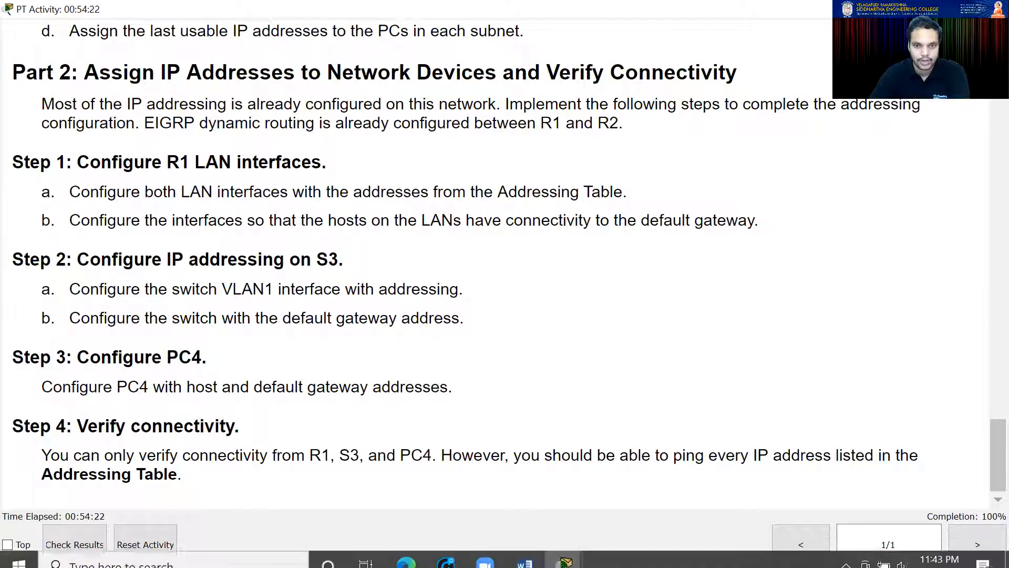
mouse_move(564, 552)
left_click(538, 474)
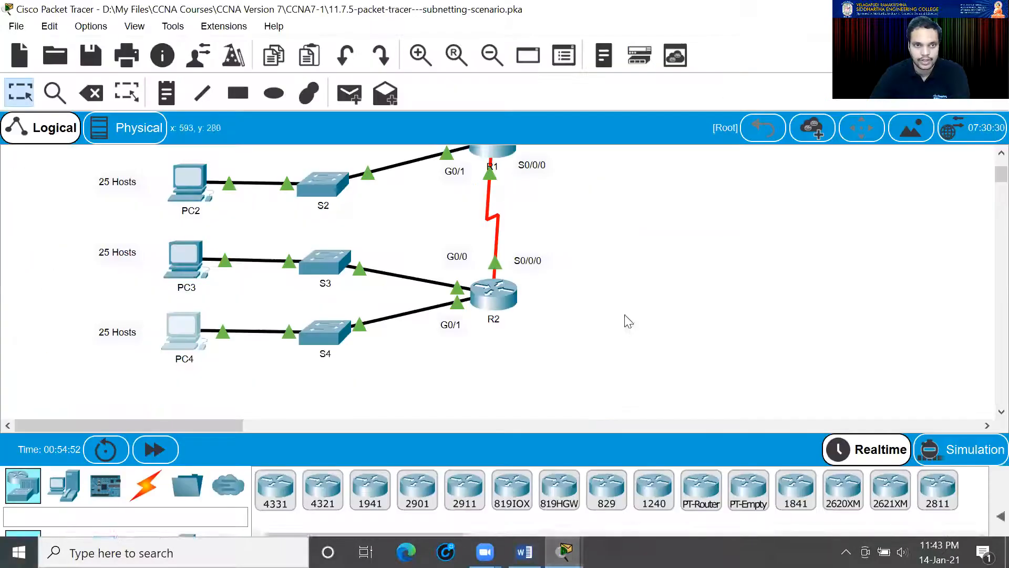
scroll(597, 405, "up", 1)
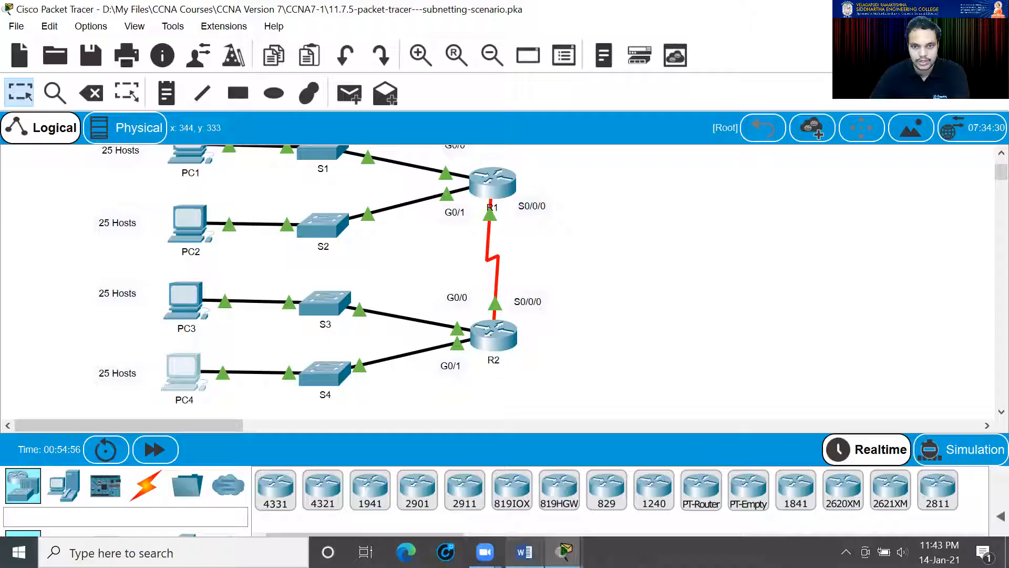
- Copy PC3's address 192.168.100.94 from the Word addressing table and return to the Packet Tracer topology
mouse_move(564, 552)
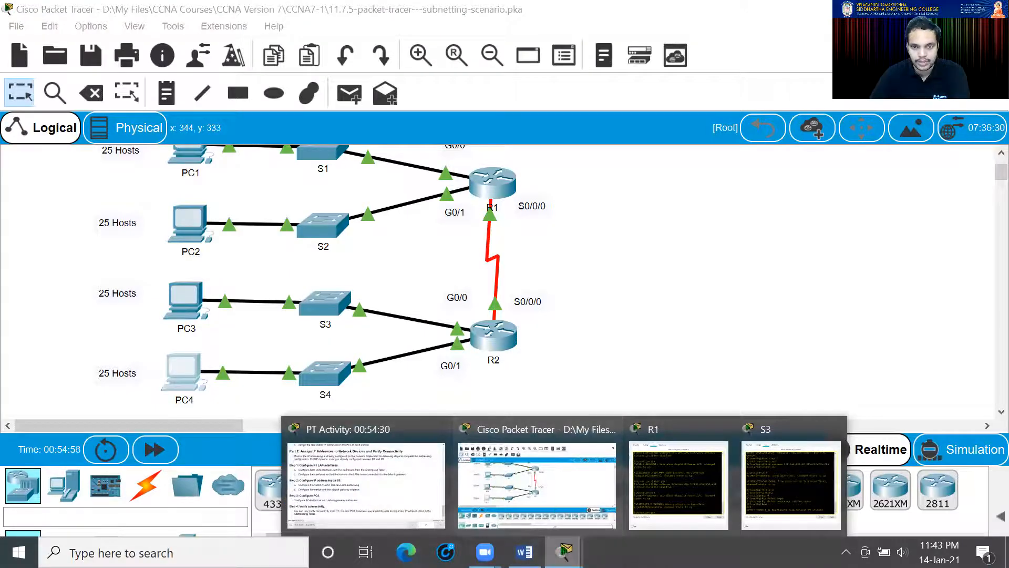
left_click(524, 552)
left_click_drag(507, 400, 439, 399)
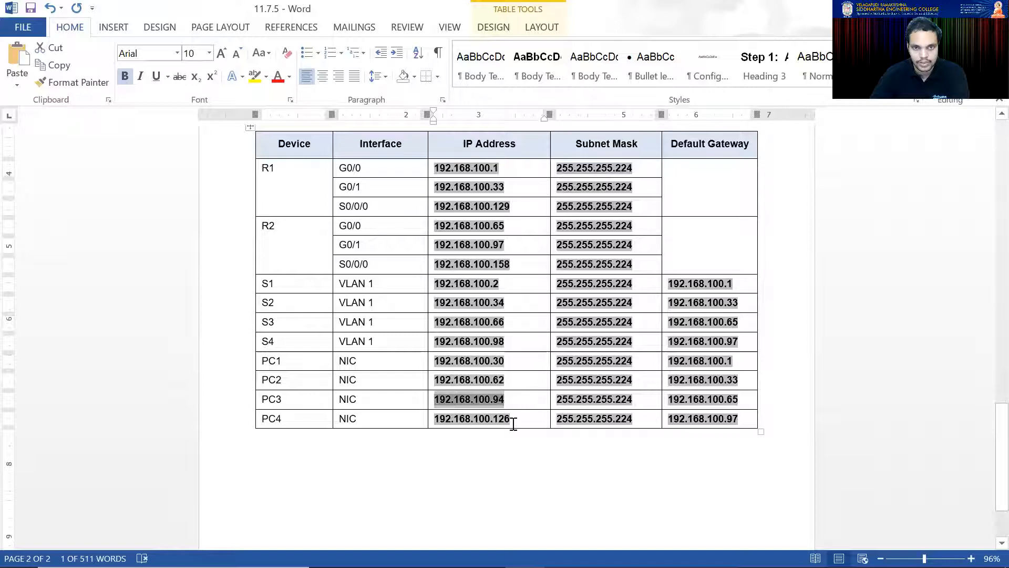
left_click(564, 551)
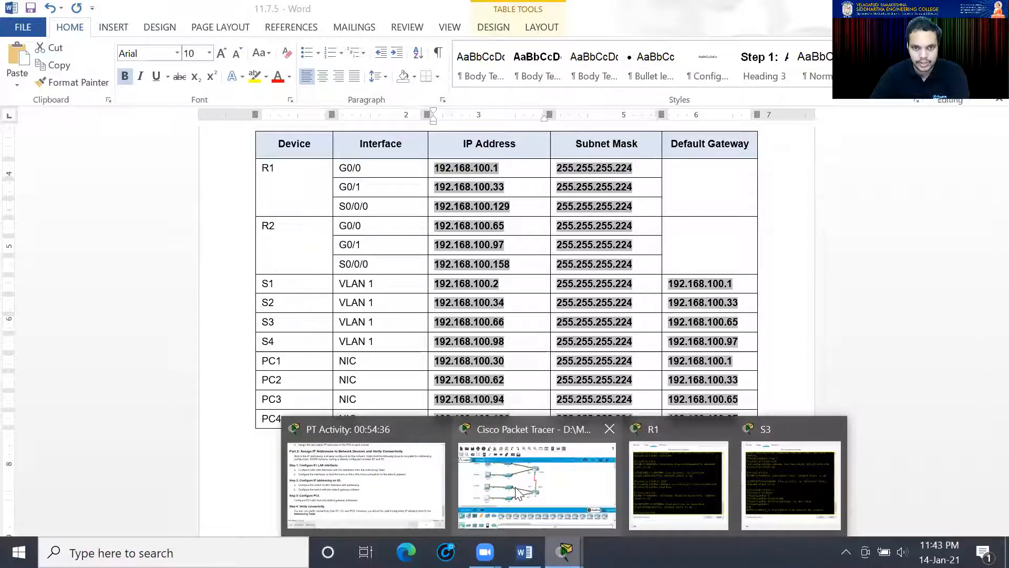
left_click(557, 469)
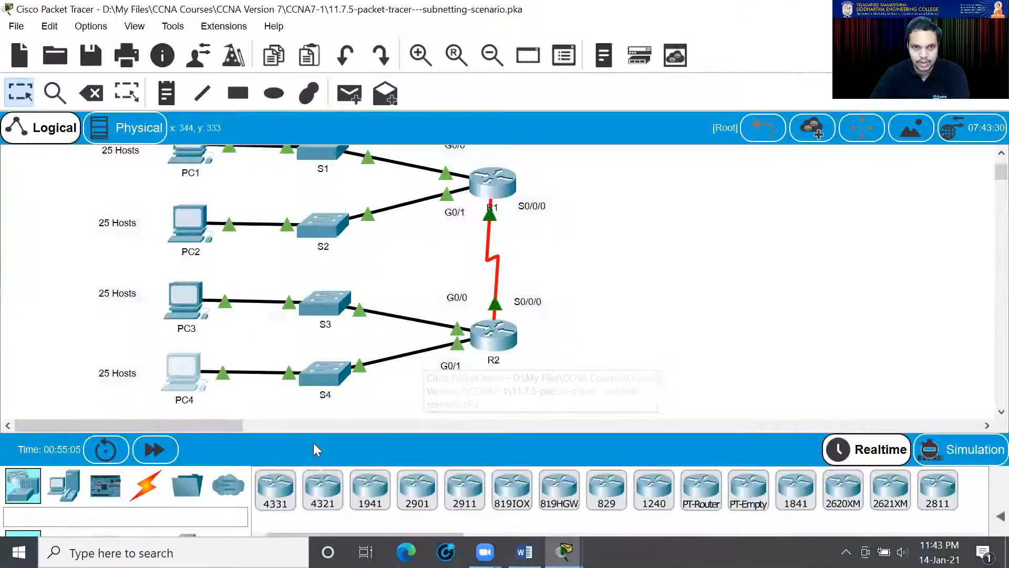
- Ping PC3 at 192.168.100.94 from PC4's command prompt, using the copied address
left_click(182, 369)
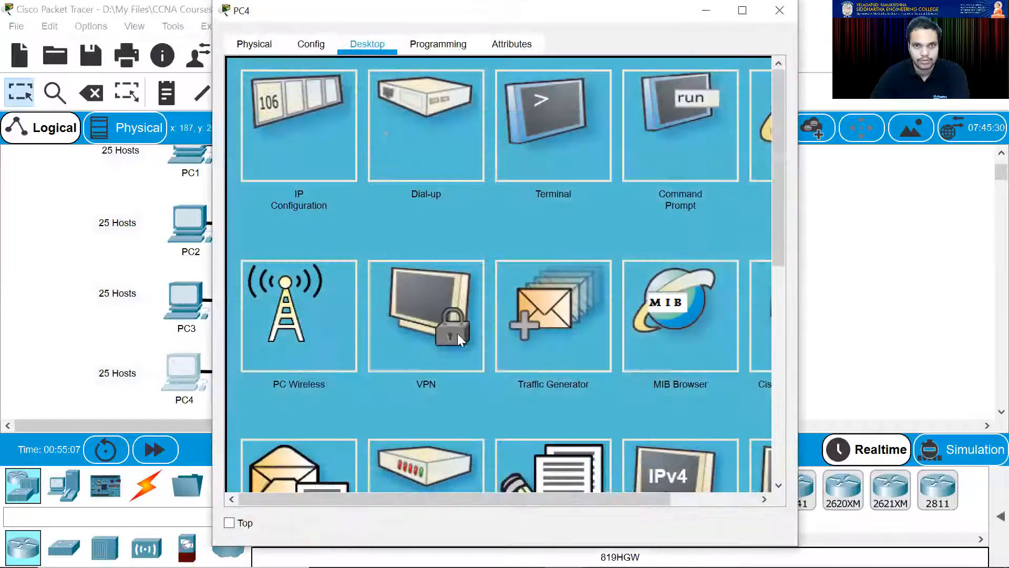
left_click(677, 126)
type("PING")
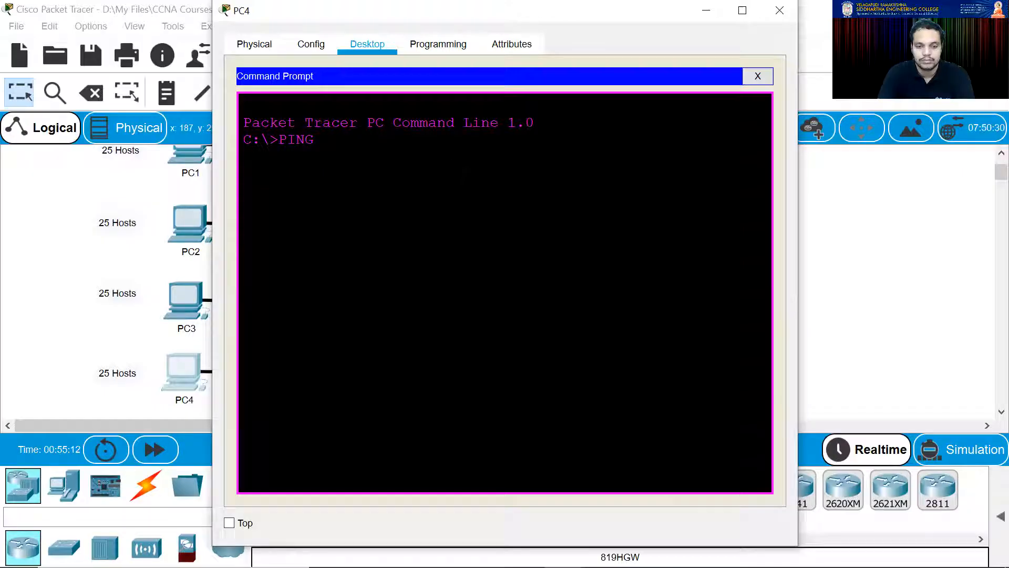
key("BackSpace")
key("BackSpace")
key("BackSpace")
key("BackSpace")
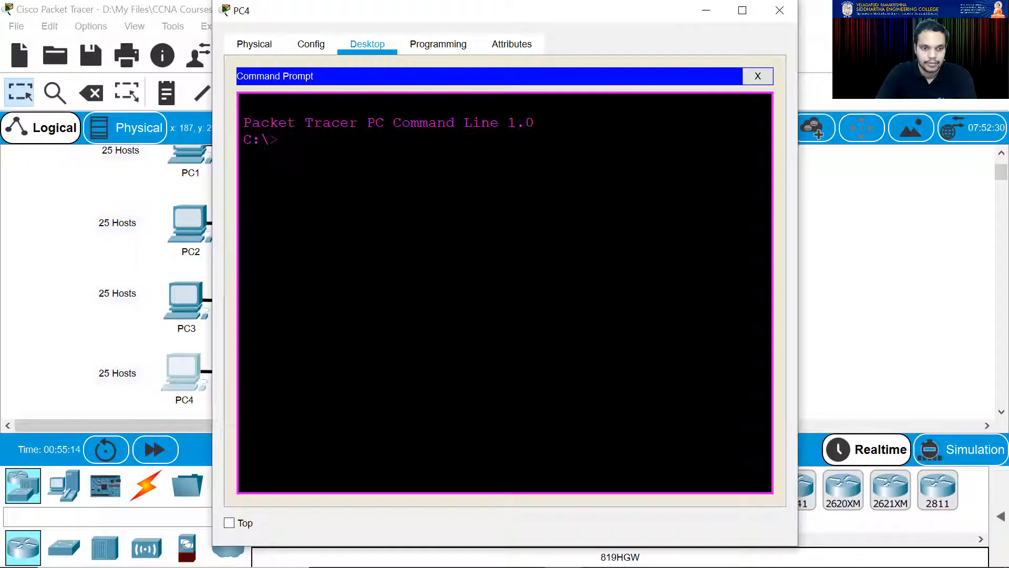
type("ping")
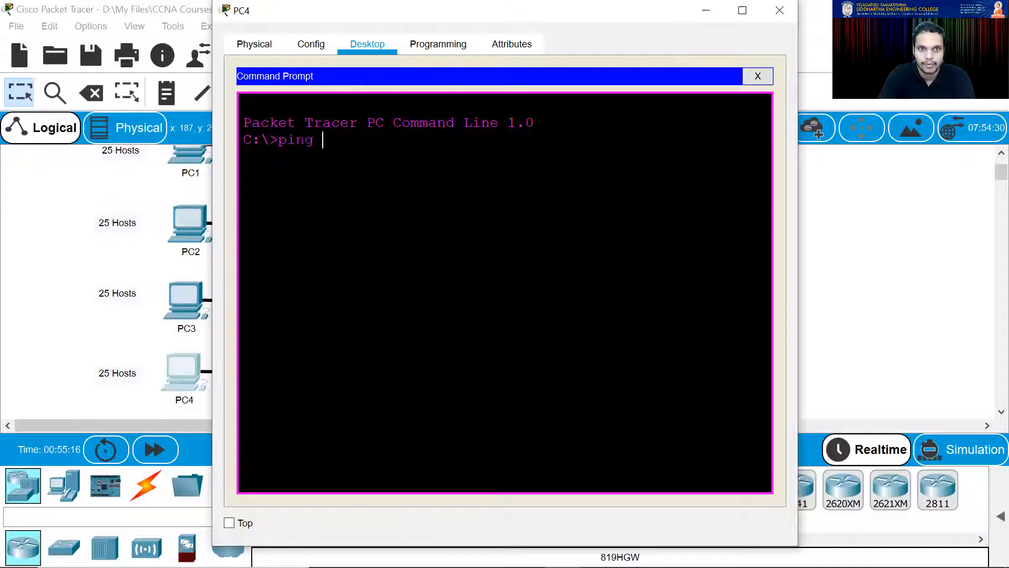
right_click(334, 156)
left_click(368, 167)
key("Return")
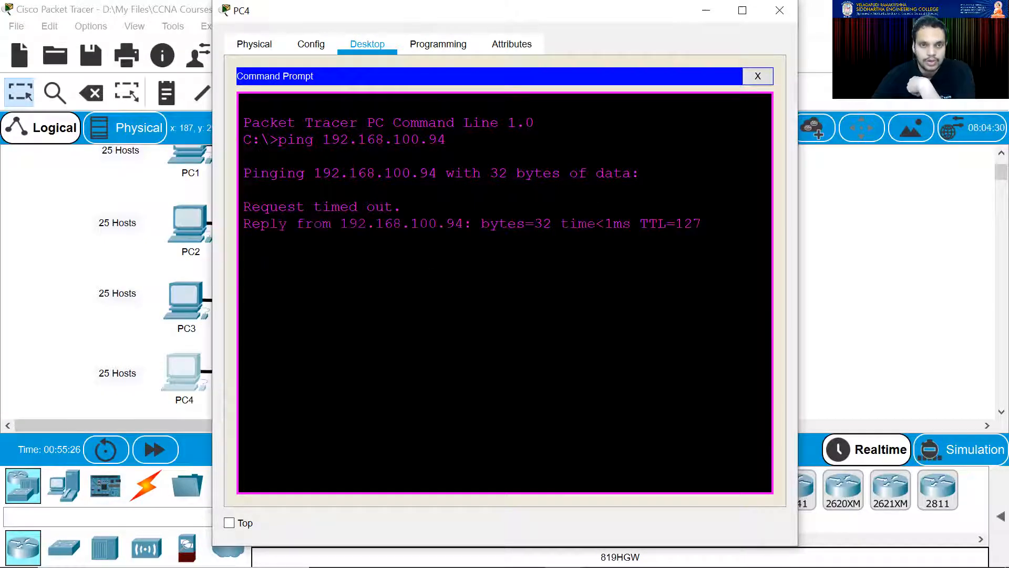
- Copy PC1's address 192.168.100.30 from the Word addressing table and return to PC4's command prompt in Packet Tracer
left_click(67, 269)
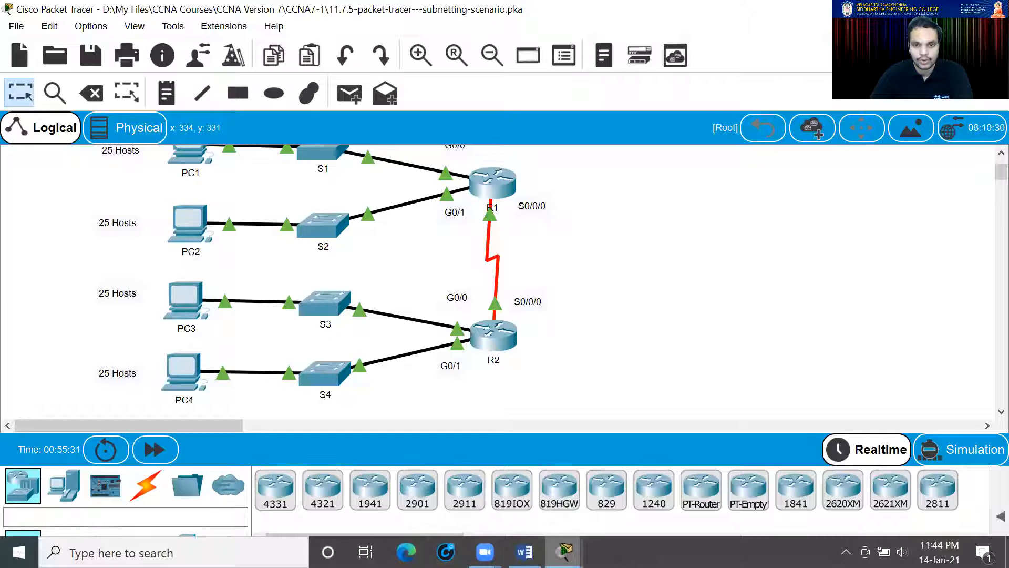
mouse_move(564, 552)
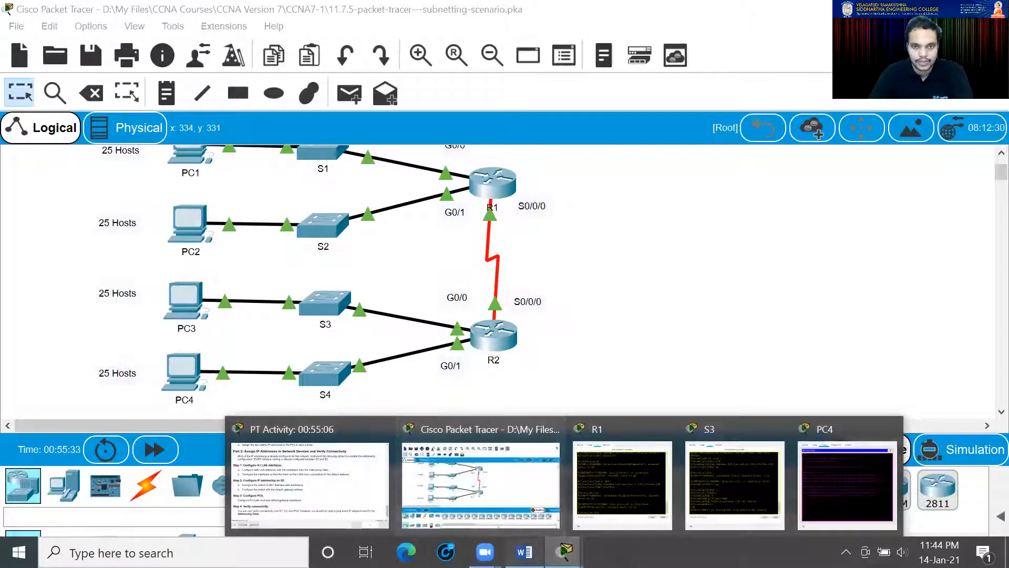
left_click(525, 552)
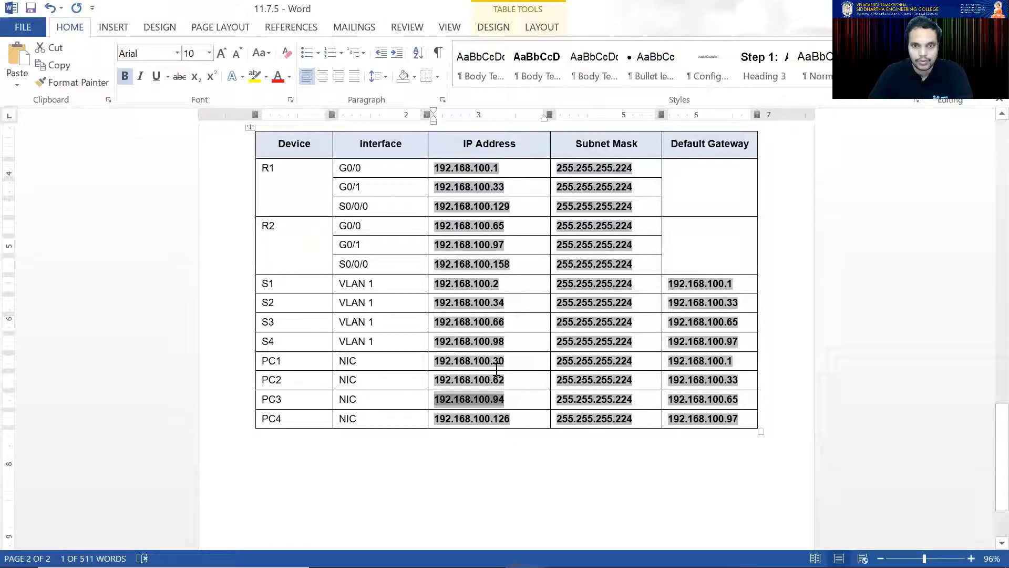
left_click_drag(508, 363, 435, 361)
key("ctrl+c")
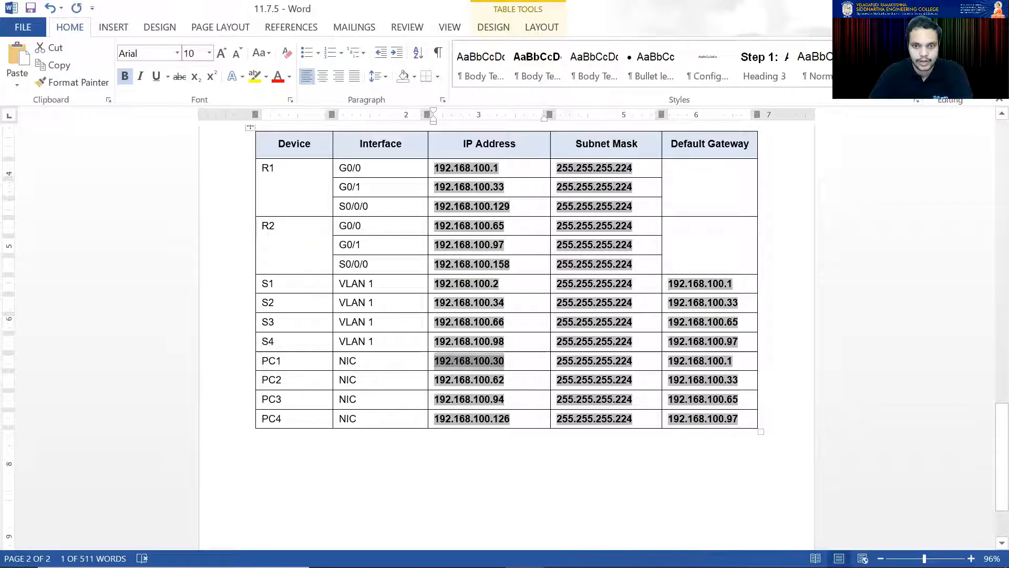
mouse_move(563, 558)
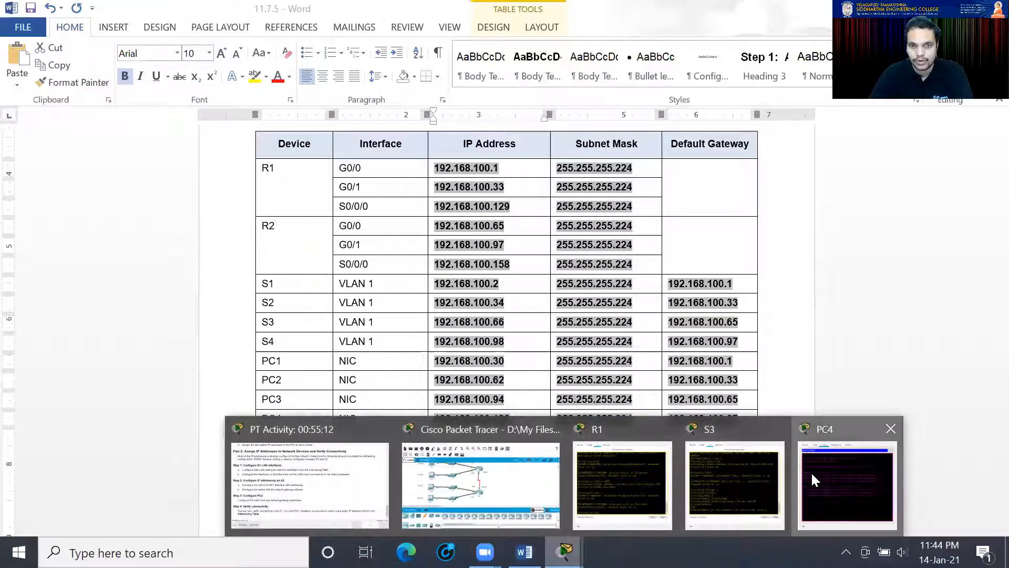
left_click(811, 471)
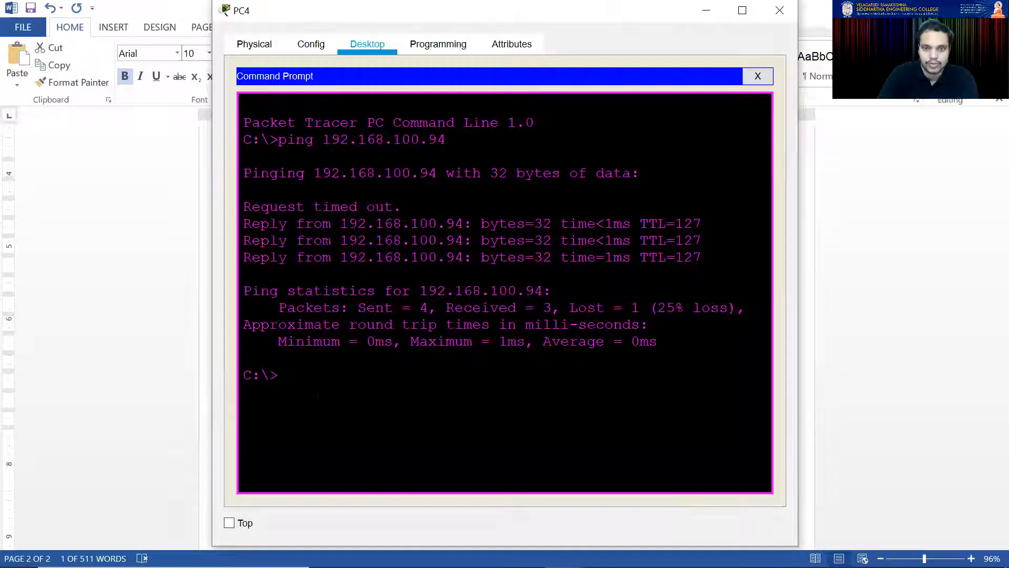
- Reuse the previous ping command on PC4, replacing its target with the copied 192.168.100.30, to test connectivity to PC1
key("Up")
key("BackSpace")
key("BackSpace")
key("BackSpace")
key("BackSpace")
key("BackSpace")
key("BackSpace")
key("BackSpace")
key("BackSpace")
key("BackSpace")
key("BackSpace")
key("BackSpace")
key("BackSpace")
key("BackSpace")
key("BackSpace")
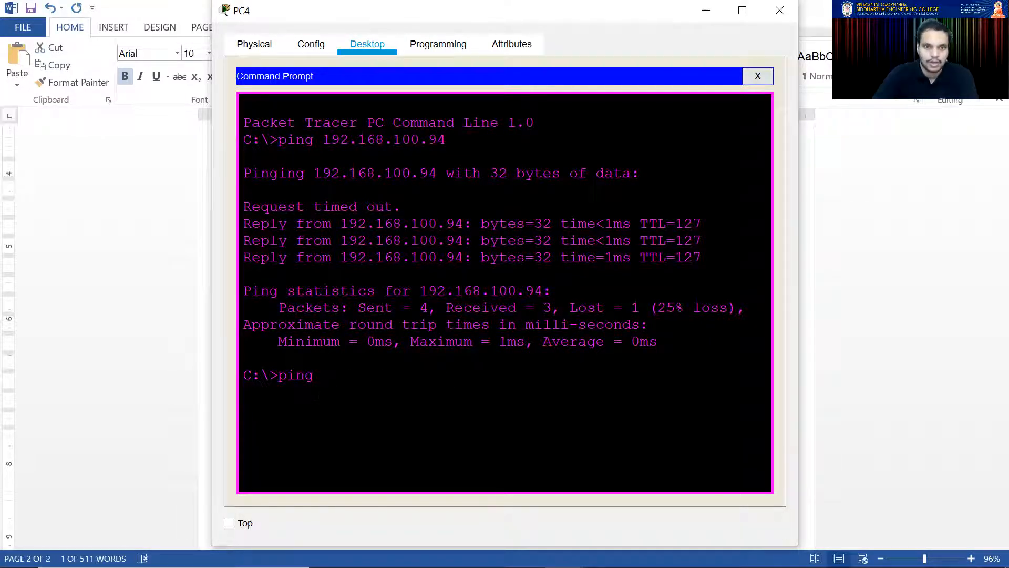
right_click(322, 378)
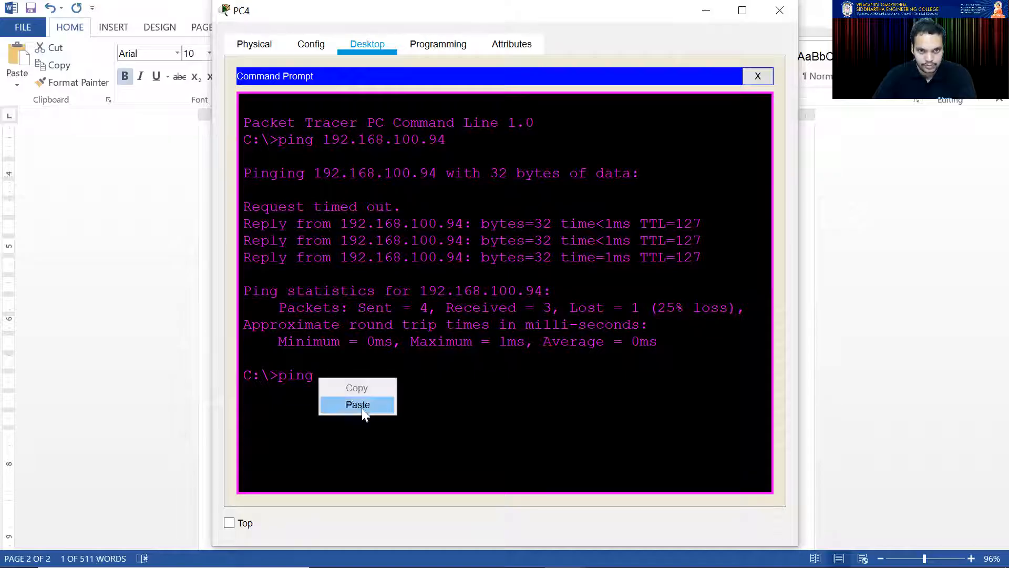
left_click(361, 408)
key("Return")
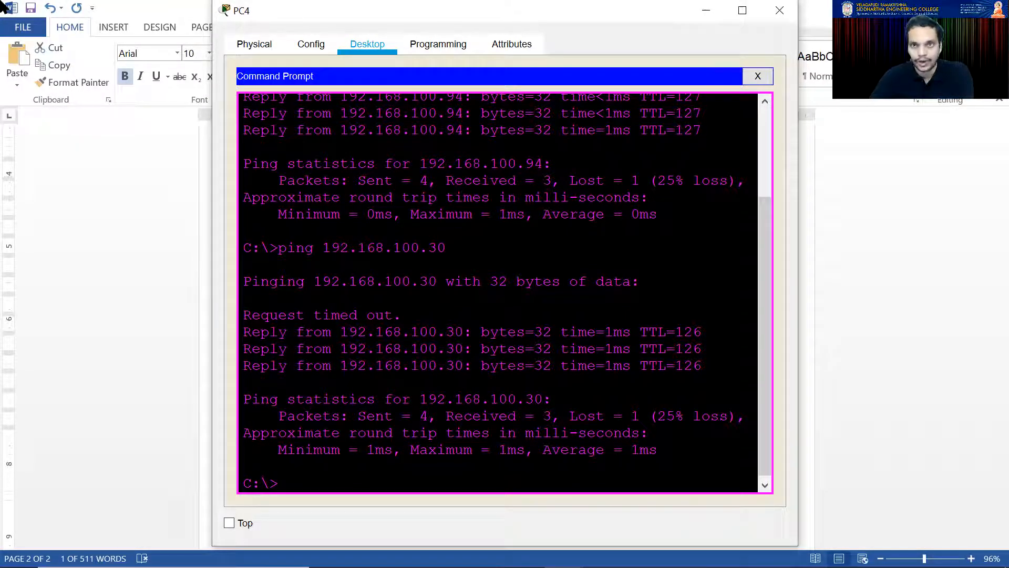
left_click(779, 11)
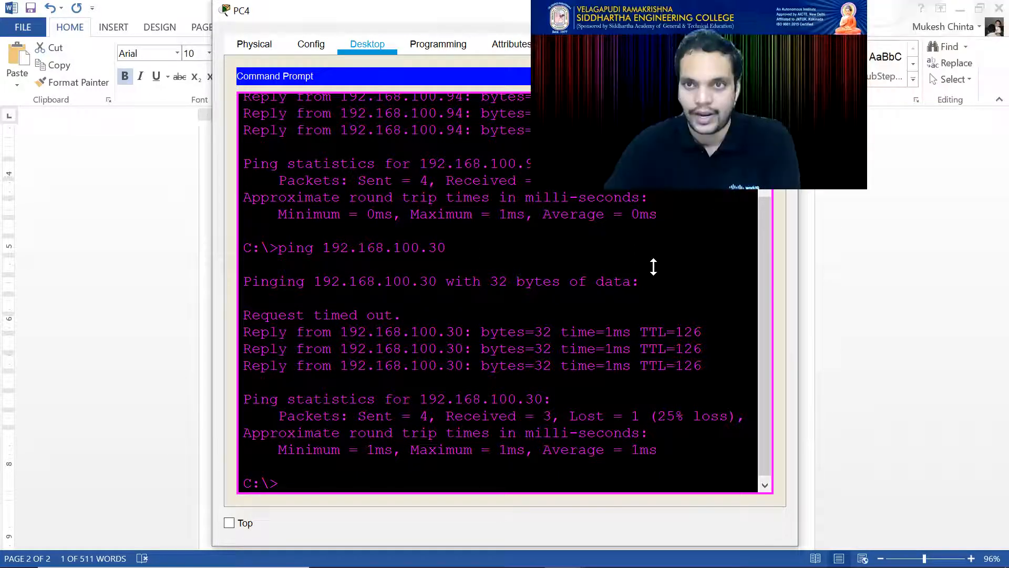